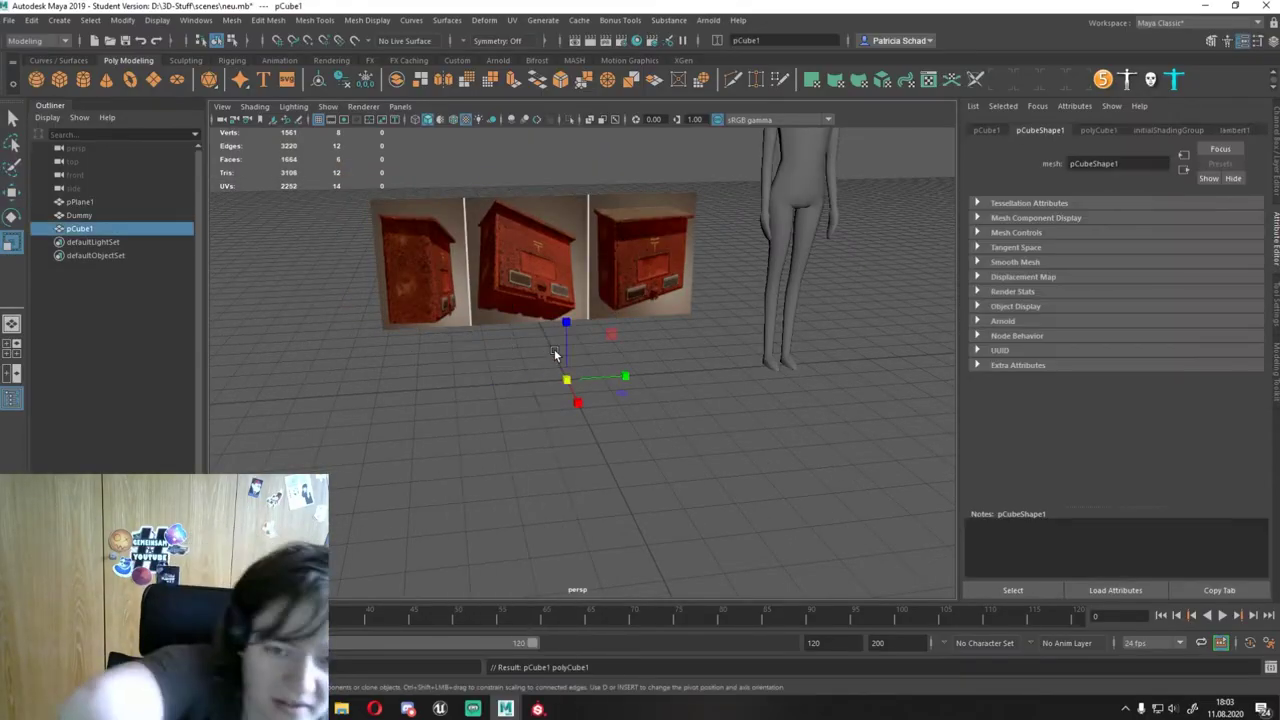
# Step: Orbit and zoom in to a close front view of box pCube1 beside the reference images
pyautogui.keyDown('alt'); pyautogui.moveTo(683, 355); pyautogui.dragTo(588, 411); pyautogui.keyUp('alt')
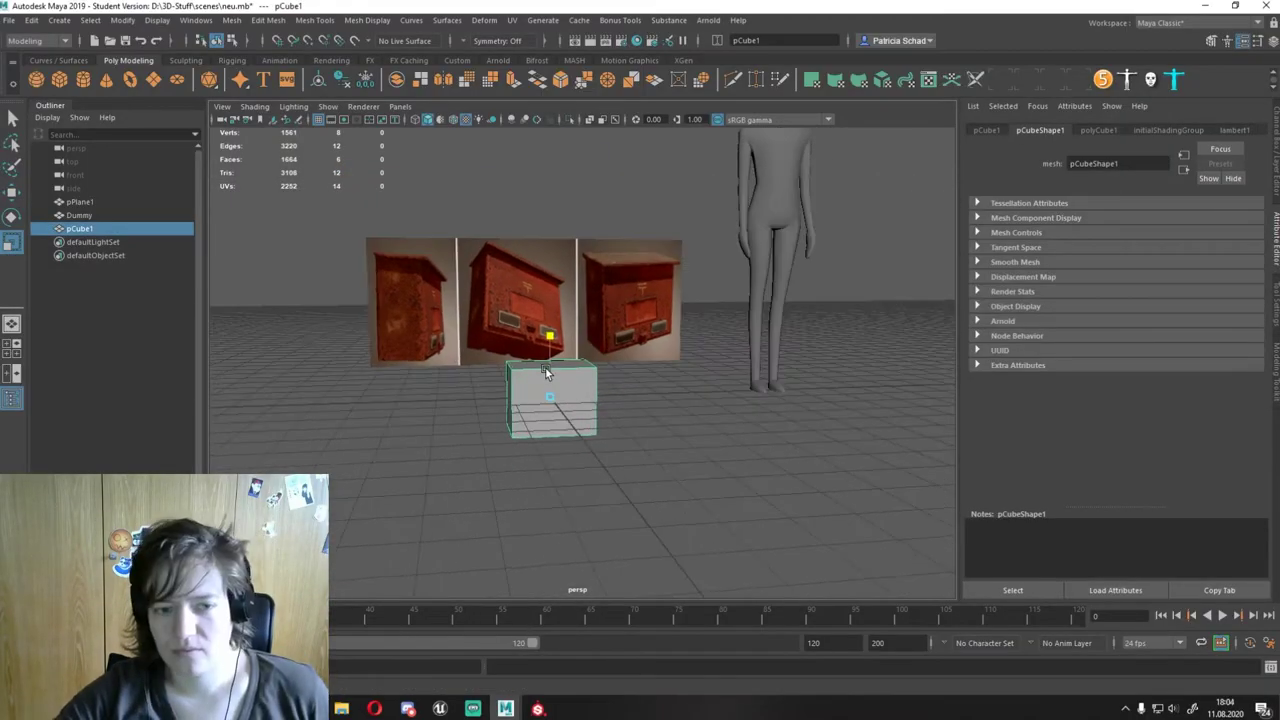
pyautogui.moveTo(545, 370)
pyautogui.keyDown('alt'); pyautogui.mouseDown()
pyautogui.moveTo(802, 429)
pyautogui.moveTo(645, 276)
pyautogui.moveTo(705, 244)
pyautogui.mouseUp(); pyautogui.keyUp('alt')
pyautogui.scroll(2, 645, 276)
pyautogui.moveTo(733, 325)
pyautogui.keyDown('alt'); pyautogui.mouseDown()
pyautogui.moveTo(737, 409)
pyautogui.moveTo(623, 398)
pyautogui.mouseUp(); pyautogui.keyUp('alt')
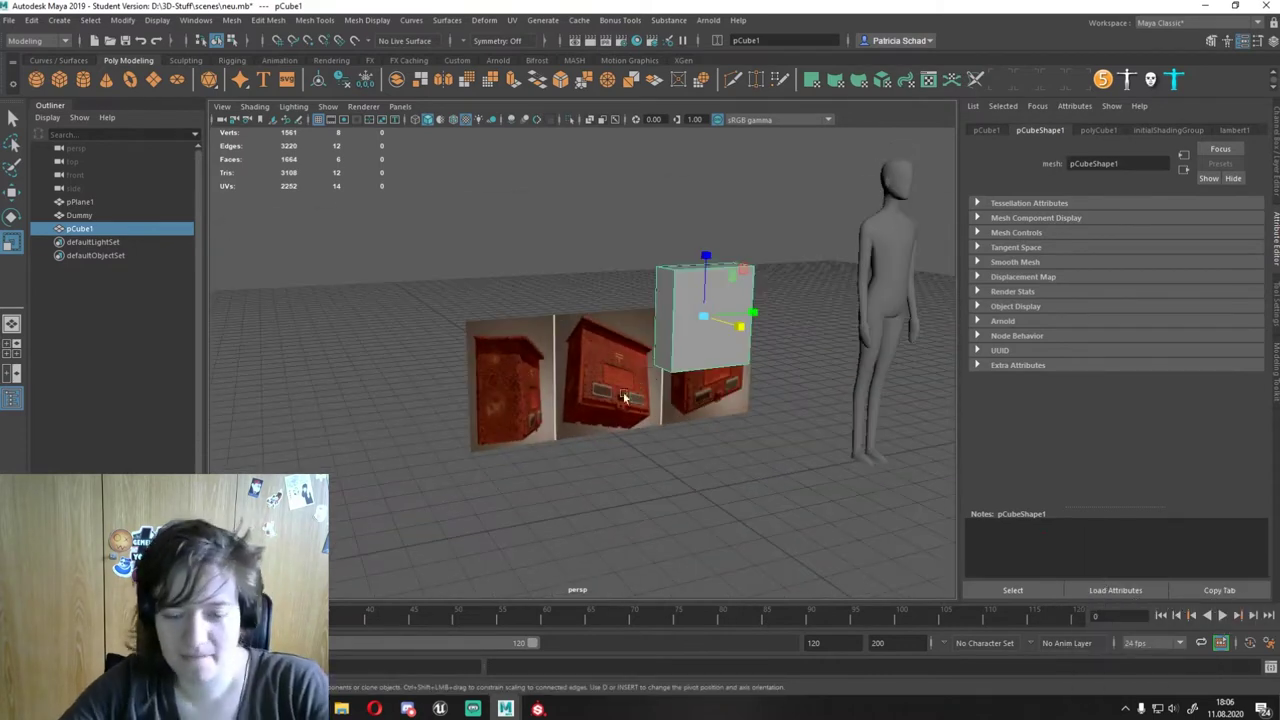
# Step: Scale and position the flat lid so it overhangs the top of the mailbox body
pyautogui.press('f')
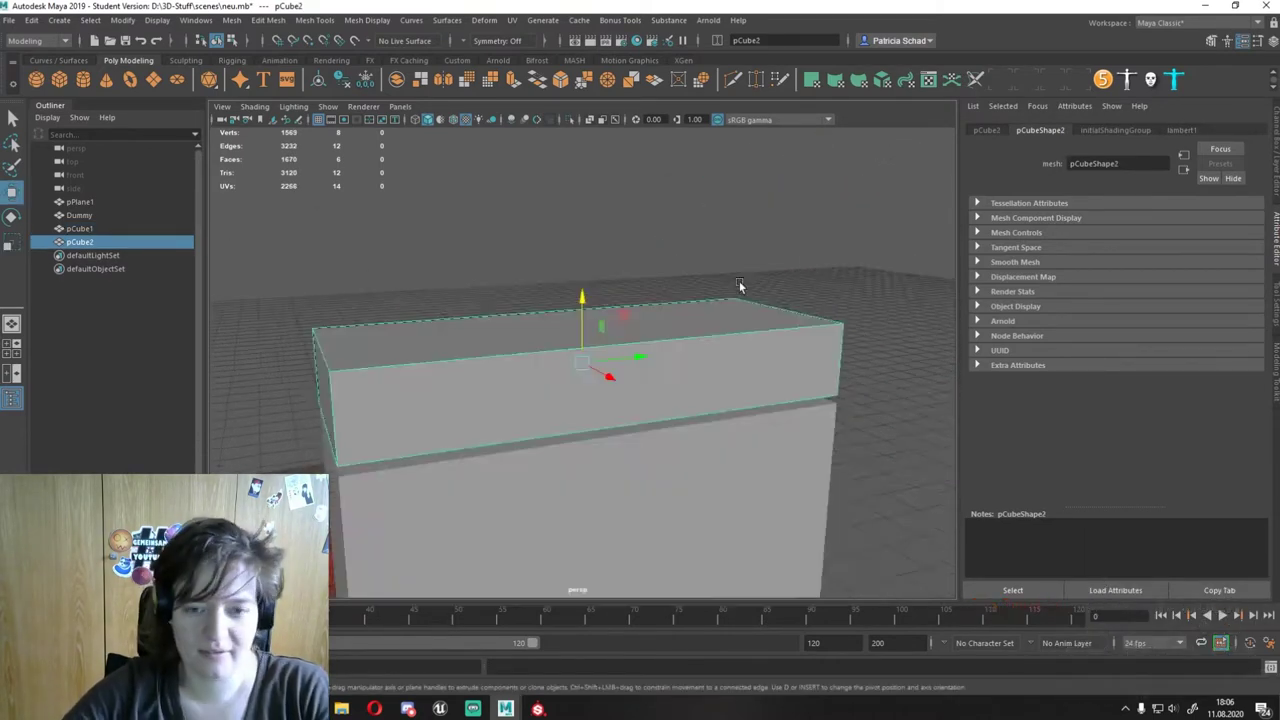
pyautogui.moveTo(743, 286)
pyautogui.keyDown('alt'); pyautogui.mouseDown()
pyautogui.moveTo(597, 337)
pyautogui.moveTo(560, 377)
pyautogui.moveTo(650, 340)
pyautogui.mouseUp(); pyautogui.keyUp('alt')
pyautogui.press('w')
pyautogui.moveTo(562, 333)
pyautogui.keyDown('alt'); pyautogui.mouseDown()
pyautogui.moveTo(414, 329)
pyautogui.moveTo(700, 266)
pyautogui.moveTo(646, 333)
pyautogui.moveTo(613, 247)
pyautogui.moveTo(646, 423)
pyautogui.moveTo(737, 337)
pyautogui.mouseUp(); pyautogui.keyUp('alt')
pyautogui.press('e')
pyautogui.press('r')
pyautogui.press('w')
# Step: Add edge loops to the body from a selected edge ring, then pick its front face
pyautogui.moveTo(737, 337); pyautogui.dragTo(723, 300, button='right')
pyautogui.click(563, 310)
pyautogui.click(1211, 40)
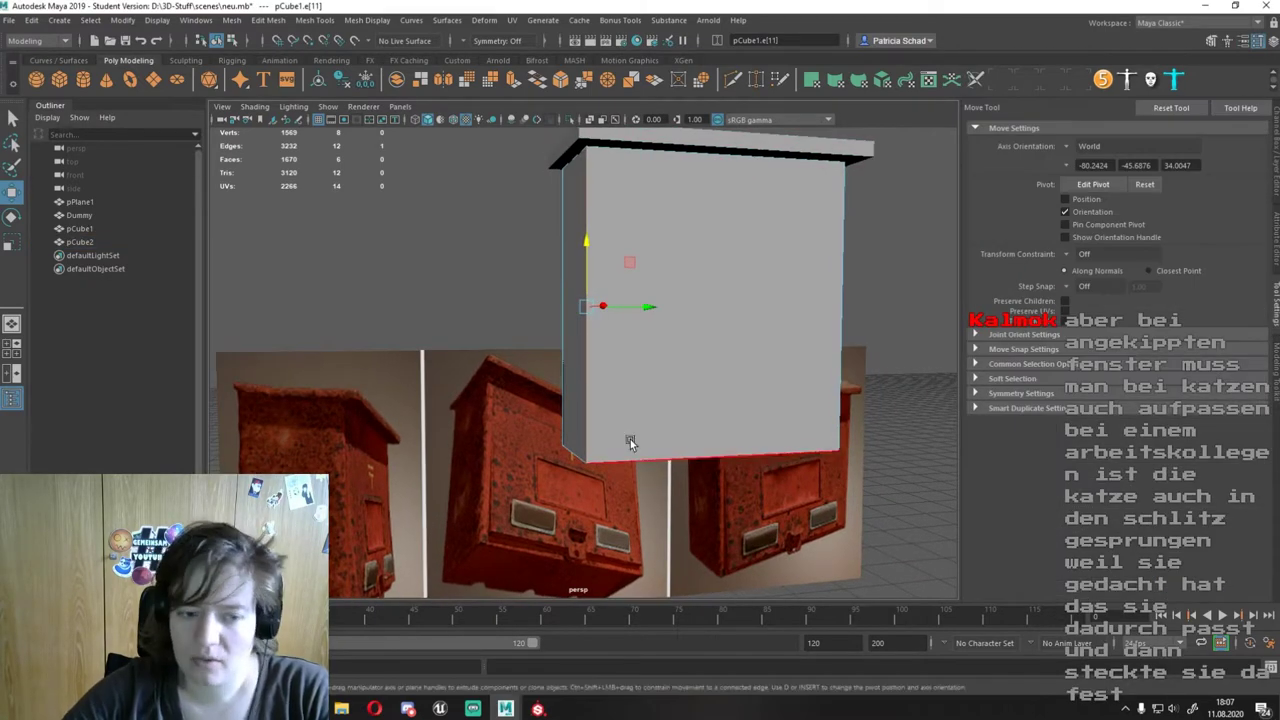
pyautogui.moveTo(629, 437)
pyautogui.keyDown('alt'); pyautogui.mouseDown()
pyautogui.moveTo(814, 329)
pyautogui.moveTo(962, 484)
pyautogui.moveTo(806, 149)
pyautogui.moveTo(646, 590)
pyautogui.moveTo(611, 120)
pyautogui.moveTo(813, 398)
pyautogui.moveTo(623, 400)
pyautogui.moveTo(634, 420)
pyautogui.mouseUp(); pyautogui.keyUp('alt')
pyautogui.press('r')
pyautogui.click(813, 397)
pyautogui.moveTo(771, 323)
pyautogui.keyDown('alt'); pyautogui.mouseDown()
pyautogui.moveTo(774, 371)
pyautogui.moveTo(737, 420)
pyautogui.mouseUp(); pyautogui.keyUp('alt')
pyautogui.click(749, 373)
# Step: Add a horizontal edge loop to the body with Connect on its side edges
pyautogui.press('w')
pyautogui.moveTo(800, 245); pyautogui.dragTo(810, 227, button='right')
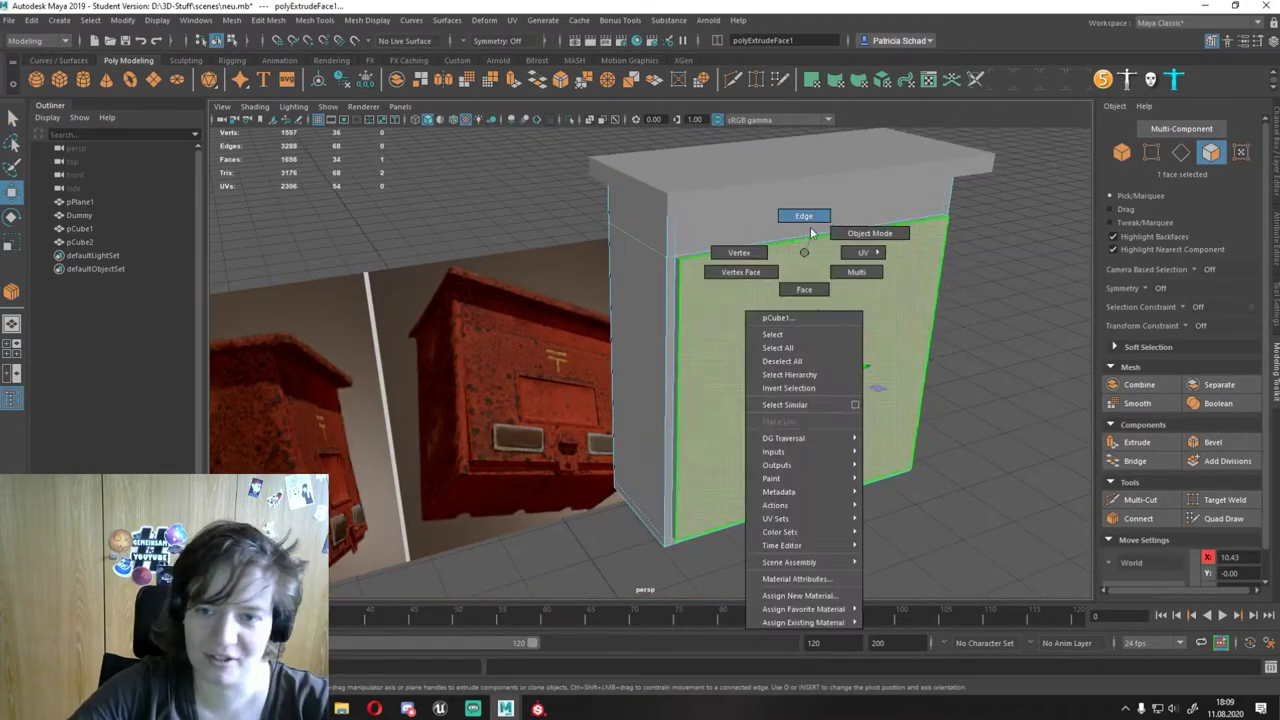
pyautogui.moveTo(810, 227)
pyautogui.keyDown('alt'); pyautogui.mouseDown()
pyautogui.moveTo(653, 392)
pyautogui.moveTo(700, 363)
pyautogui.mouseUp(); pyautogui.keyUp('alt')
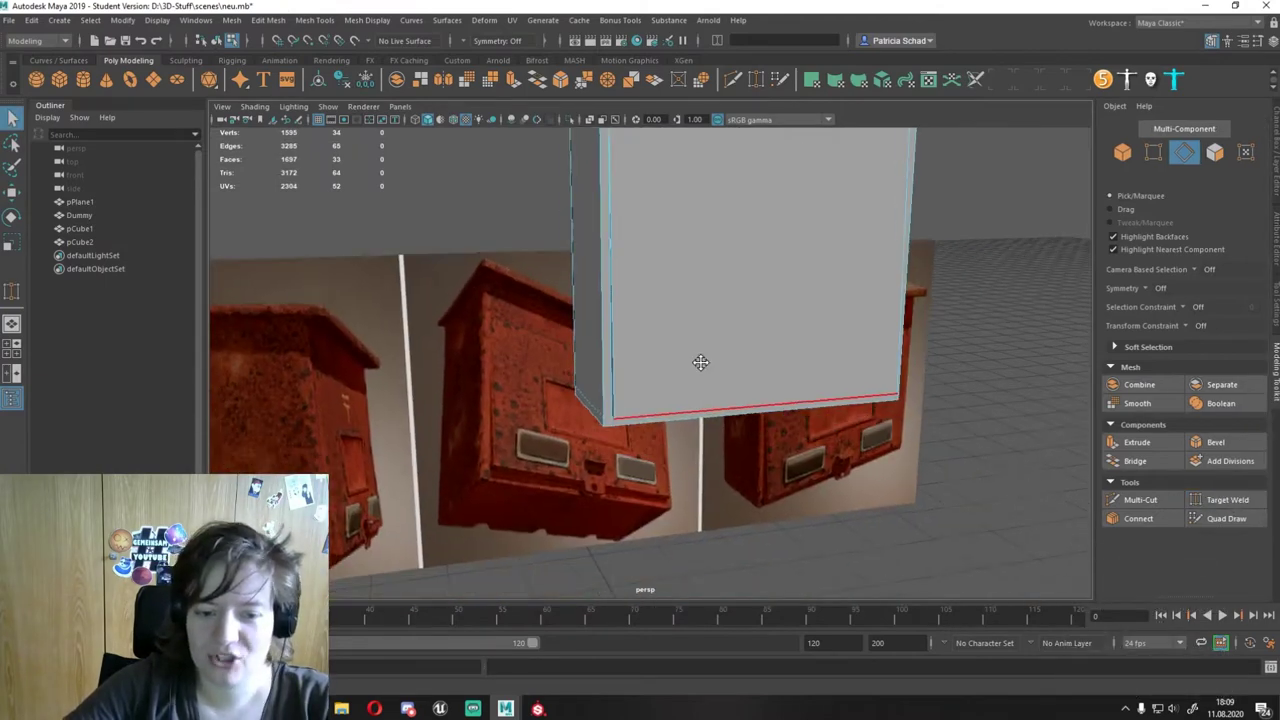
pyautogui.click(1138, 518)
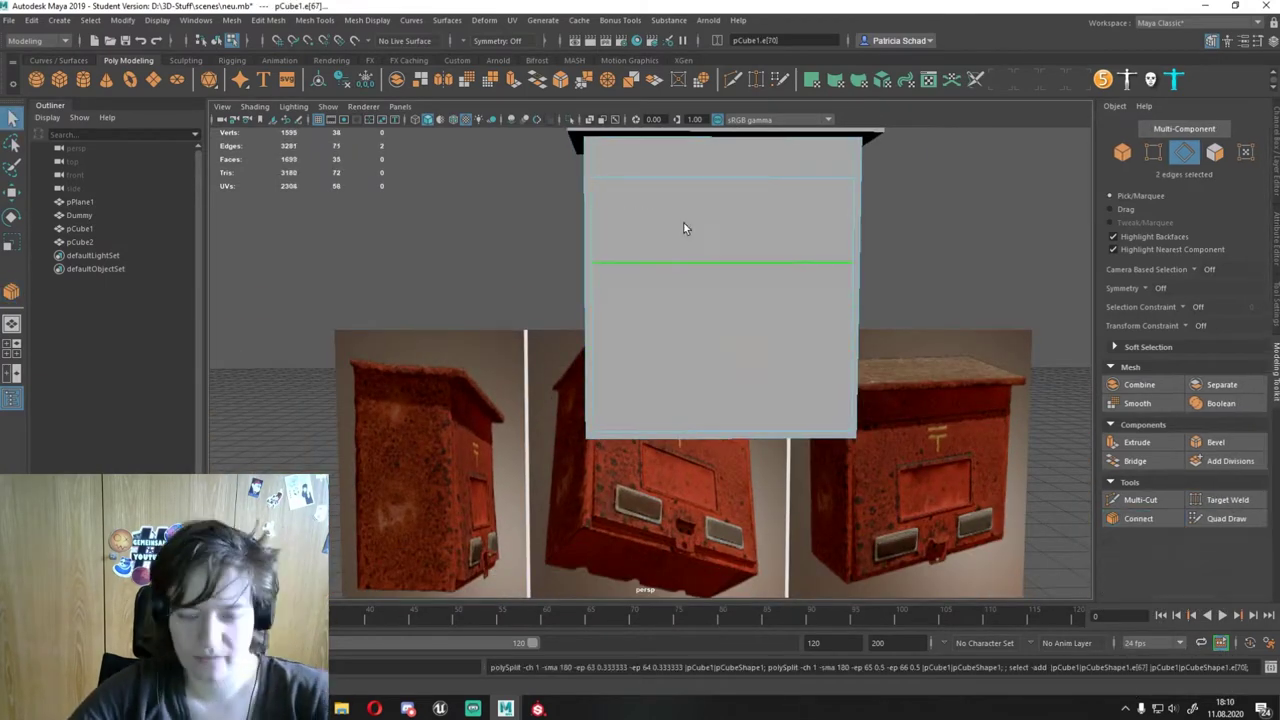
pyautogui.press('w')
pyautogui.moveTo(684, 228)
pyautogui.keyDown('alt'); pyautogui.mouseDown()
pyautogui.moveTo(760, 266)
pyautogui.moveTo(749, 337)
pyautogui.mouseUp(); pyautogui.keyUp('alt')
pyautogui.scroll(5, 691, 334)
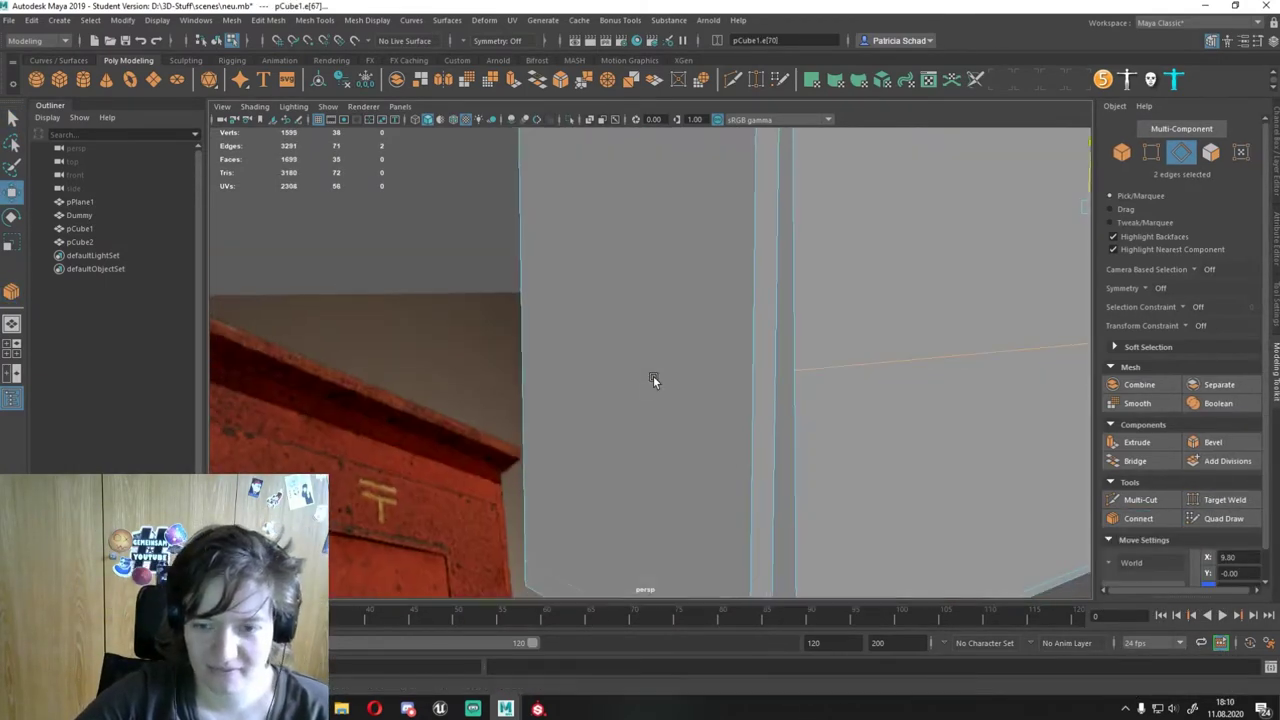
pyautogui.scroll(-5, 648, 380)
pyautogui.moveTo(643, 385)
pyautogui.keyDown('alt'); pyautogui.mouseDown()
pyautogui.moveTo(564, 460)
pyautogui.moveTo(851, 290)
pyautogui.moveTo(751, 323)
pyautogui.moveTo(870, 341)
pyautogui.moveTo(819, 303)
pyautogui.moveTo(880, 328)
pyautogui.moveTo(771, 323)
pyautogui.moveTo(728, 256)
pyautogui.moveTo(709, 307)
pyautogui.mouseUp(); pyautogui.keyUp('alt')
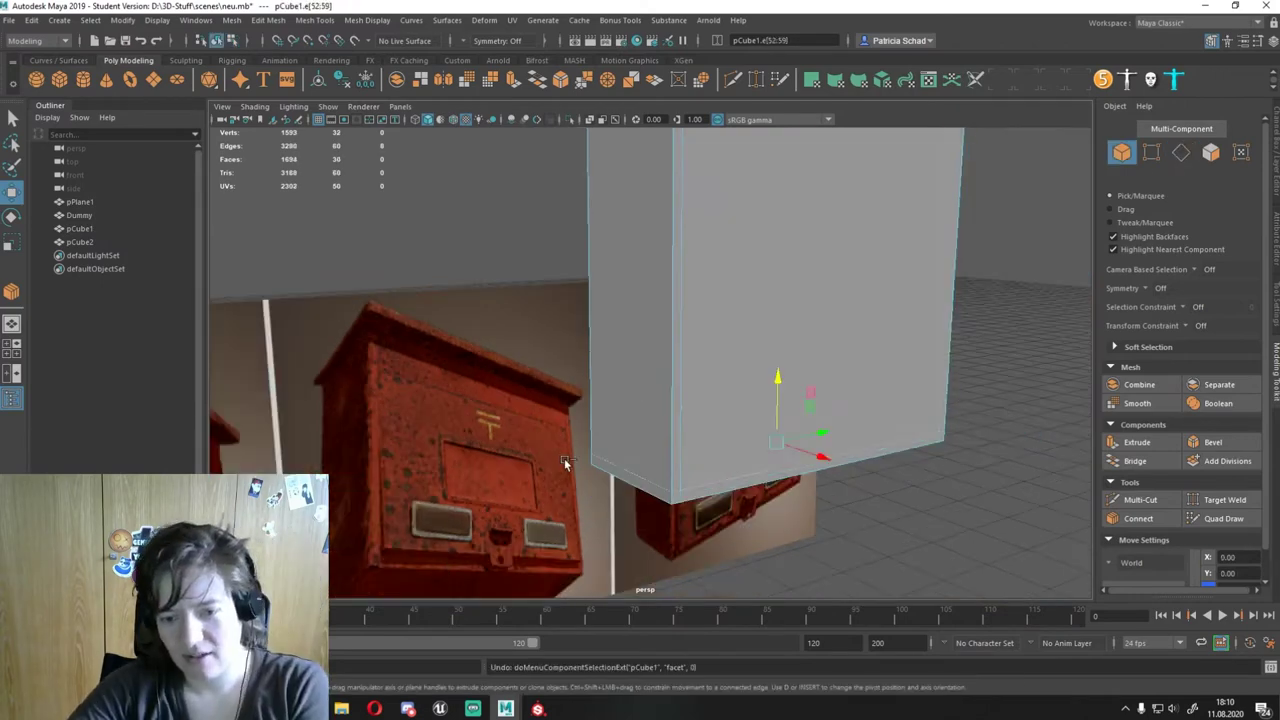
# Step: Create cube pCube3 and scale it into a thin front panel
pyautogui.press('F10')
pyautogui.hotkey('ctrl', 'd')
pyautogui.press('r')
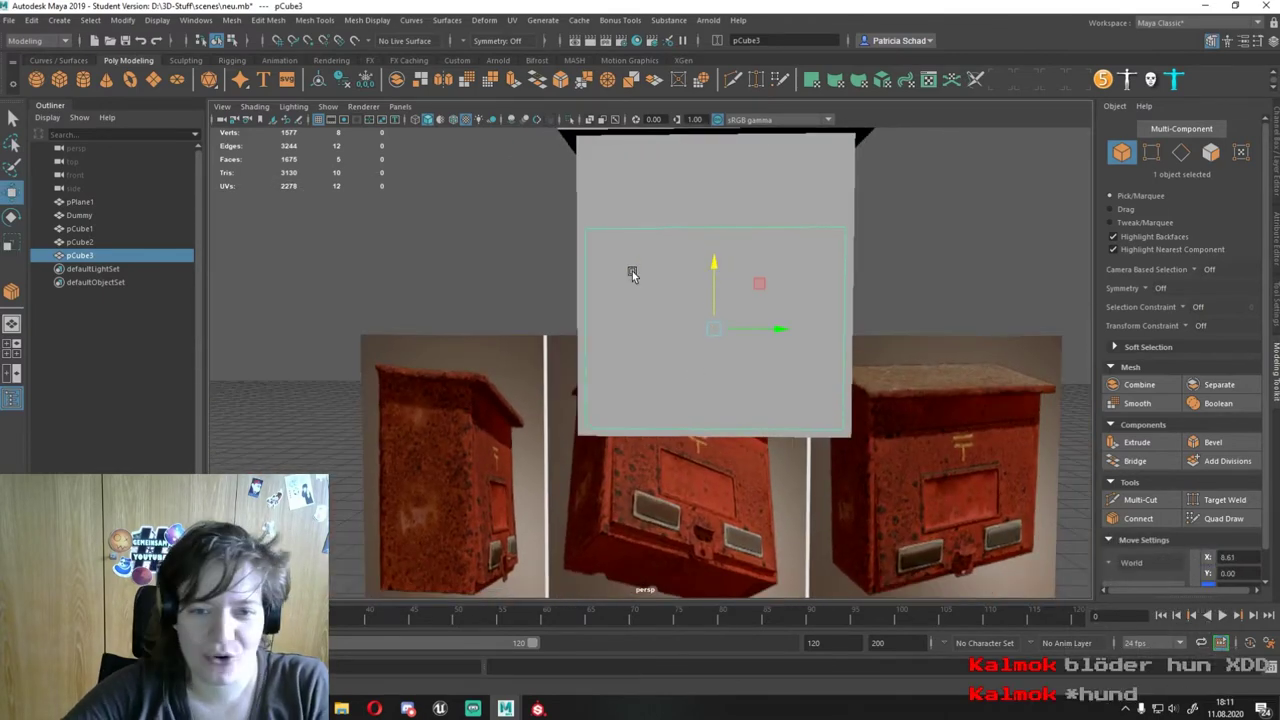
# Step: Connect new edges on the front panel pCube3 and scale them to frame its middle
pyautogui.moveTo(632, 274)
pyautogui.keyDown('alt'); pyautogui.mouseDown()
pyautogui.moveTo(808, 320)
pyautogui.moveTo(817, 341)
pyautogui.mouseUp(); pyautogui.keyUp('alt')
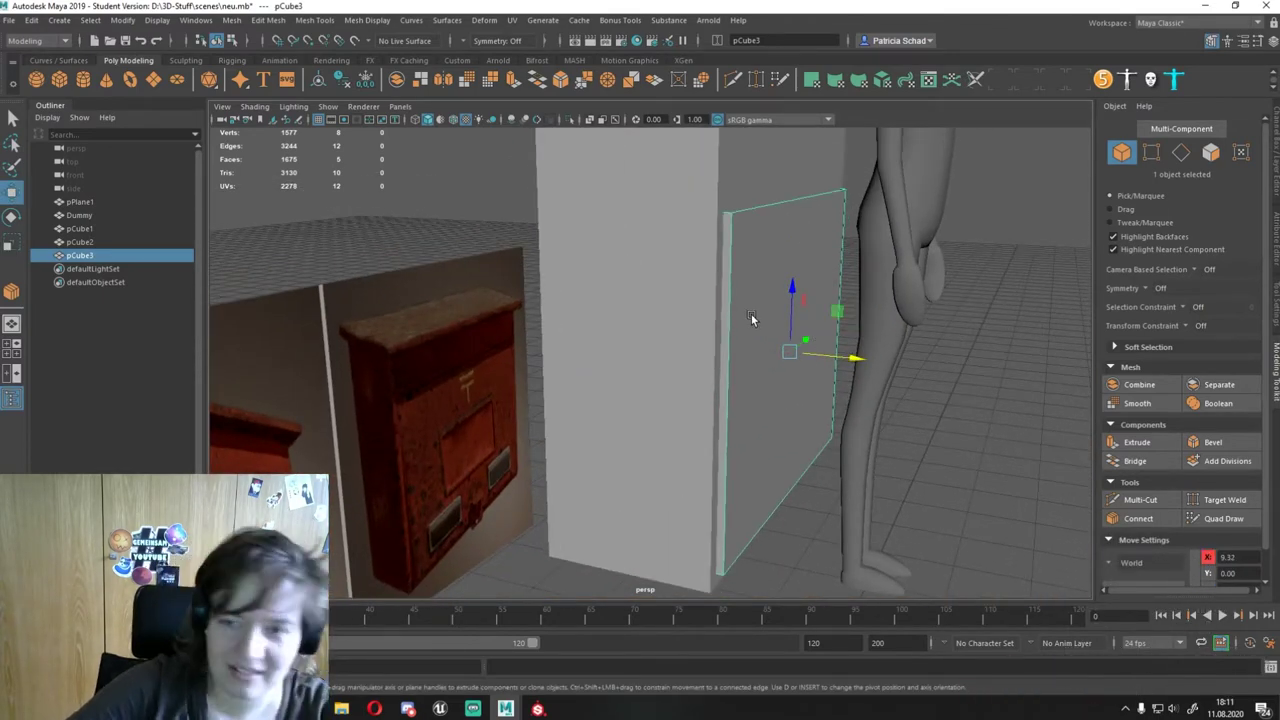
pyautogui.moveTo(751, 316); pyautogui.dragTo(700, 316, button='right')
pyautogui.moveTo(800, 300)
pyautogui.keyDown('alt'); pyautogui.mouseDown()
pyautogui.moveTo(926, 299)
pyautogui.moveTo(748, 220)
pyautogui.moveTo(451, 318)
pyautogui.moveTo(823, 285)
pyautogui.moveTo(871, 420)
pyautogui.moveTo(660, 337)
pyautogui.mouseUp(); pyautogui.keyUp('alt')
pyautogui.moveTo(660, 337); pyautogui.dragTo(725, 317, button='right')
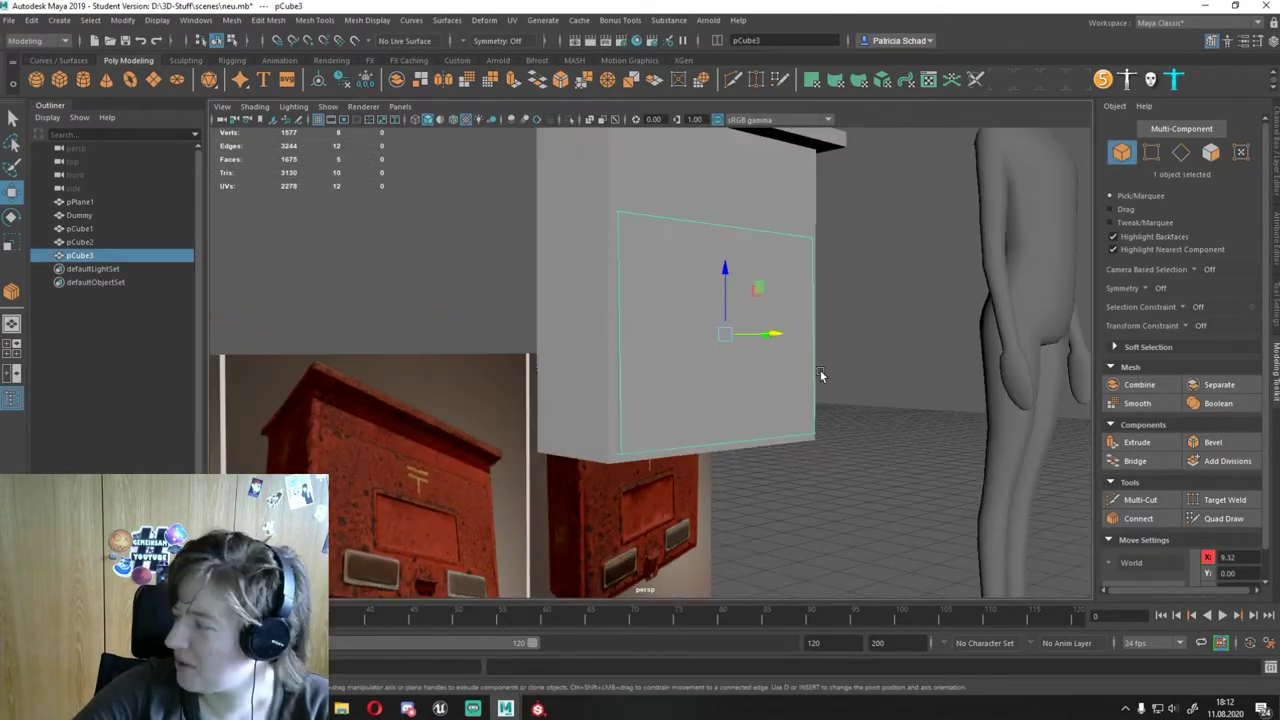
pyautogui.keyDown('alt'); pyautogui.moveTo(820, 374); pyautogui.dragTo(741, 393); pyautogui.keyUp('alt')
pyautogui.press('w')
pyautogui.moveTo(710, 347)
pyautogui.keyDown('alt'); pyautogui.mouseDown()
pyautogui.moveTo(689, 314)
pyautogui.moveTo(623, 360)
pyautogui.moveTo(716, 307)
pyautogui.mouseUp(); pyautogui.keyUp('alt')
pyautogui.press('r')
pyautogui.keyDown('alt'); pyautogui.moveTo(800, 400); pyautogui.dragTo(720, 350); pyautogui.keyUp('alt')
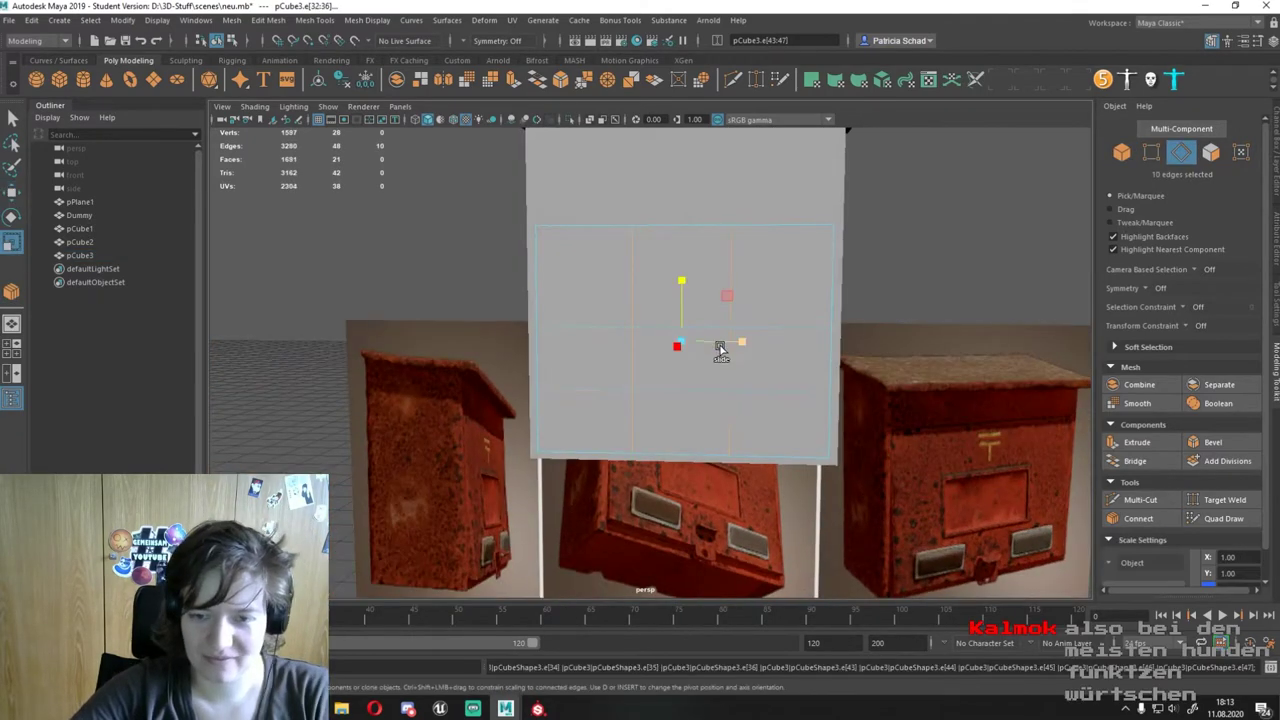
# Step: Extrude the panel's middle face with an offset, then inward, forming the slot; add cube pCube4
pyautogui.moveTo(707, 355); pyautogui.dragTo(666, 372, button='right')
pyautogui.click(745, 365)
pyautogui.moveTo(666, 372)
pyautogui.keyDown('alt'); pyautogui.mouseDown()
pyautogui.moveTo(745, 365)
pyautogui.moveTo(542, 242)
pyautogui.mouseUp(); pyautogui.keyUp('alt')
pyautogui.moveTo(383, 524)
pyautogui.keyDown('alt'); pyautogui.mouseDown()
pyautogui.moveTo(711, 404)
pyautogui.moveTo(609, 212)
pyautogui.mouseUp(); pyautogui.keyUp('alt')
pyautogui.hotkey('ctrl', 'e')
pyautogui.keyDown('alt'); pyautogui.moveTo(703, 392); pyautogui.dragTo(640, 250); pyautogui.keyUp('alt')
pyautogui.click(622, 207)
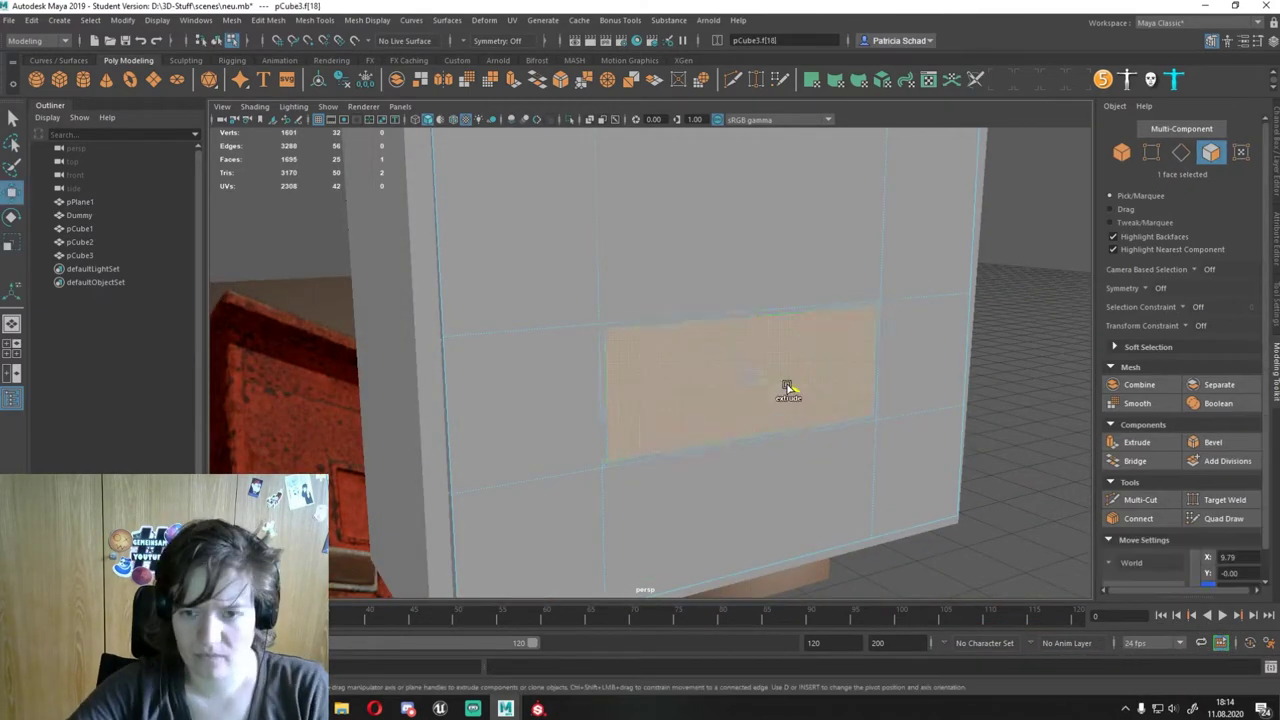
pyautogui.keyDown('alt'); pyautogui.moveTo(795, 386); pyautogui.dragTo(831, 428); pyautogui.keyUp('alt')
pyautogui.hotkey('ctrl', 'e')
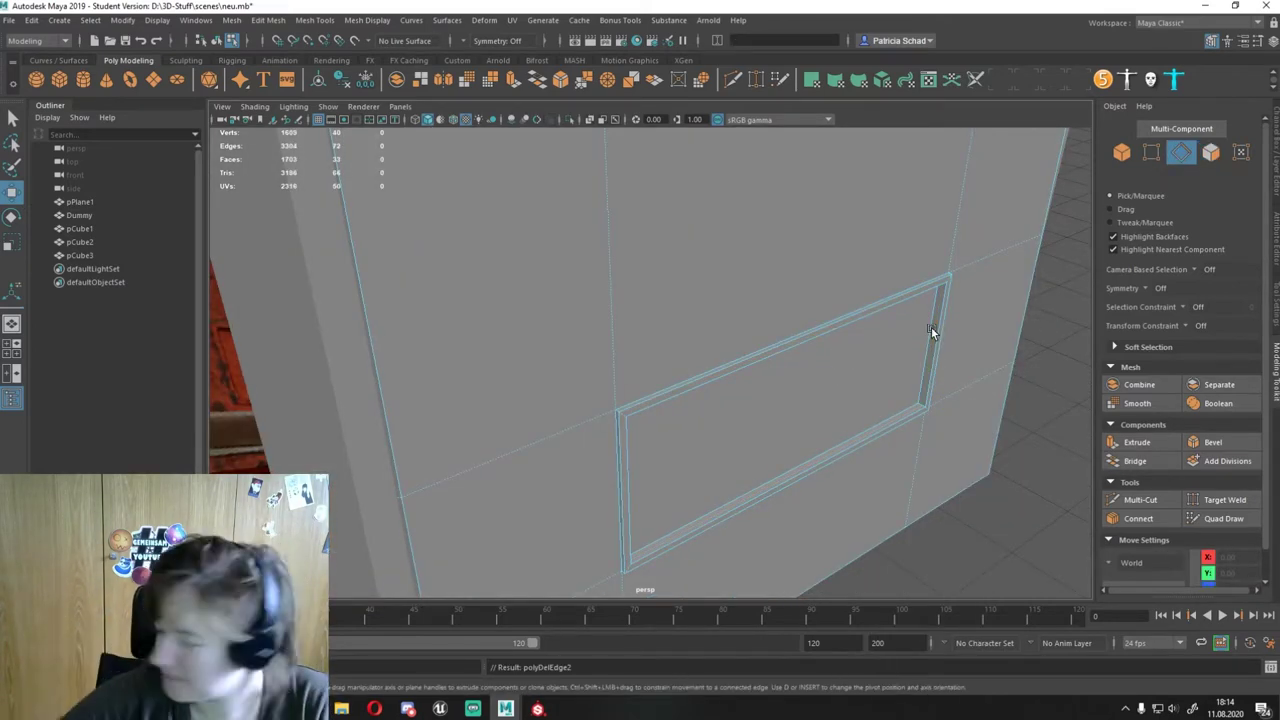
pyautogui.moveTo(931, 327)
pyautogui.keyDown('alt'); pyautogui.mouseDown()
pyautogui.moveTo(741, 277)
pyautogui.moveTo(402, 394)
pyautogui.moveTo(710, 476)
pyautogui.moveTo(650, 470)
pyautogui.moveTo(648, 457)
pyautogui.mouseUp(); pyautogui.keyUp('alt')
pyautogui.click(59, 79)
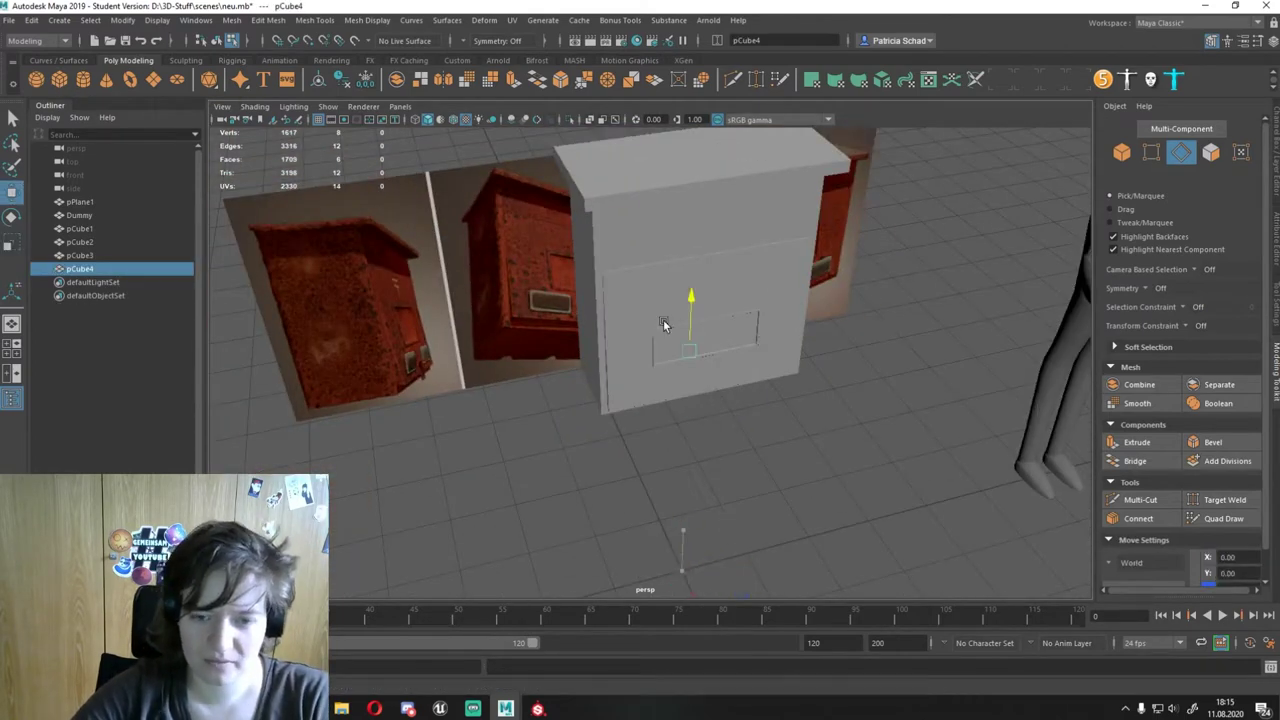
# Step: Scale and move pCube4 into a small plate, removing the extra duplicate cube
pyautogui.moveTo(663, 324)
pyautogui.keyDown('alt'); pyautogui.mouseDown()
pyautogui.moveTo(723, 346)
pyautogui.moveTo(700, 400)
pyautogui.moveTo(740, 386)
pyautogui.moveTo(793, 440)
pyautogui.moveTo(663, 443)
pyautogui.moveTo(580, 229)
pyautogui.mouseUp(); pyautogui.keyUp('alt')
pyautogui.press('r')
pyautogui.press('w')
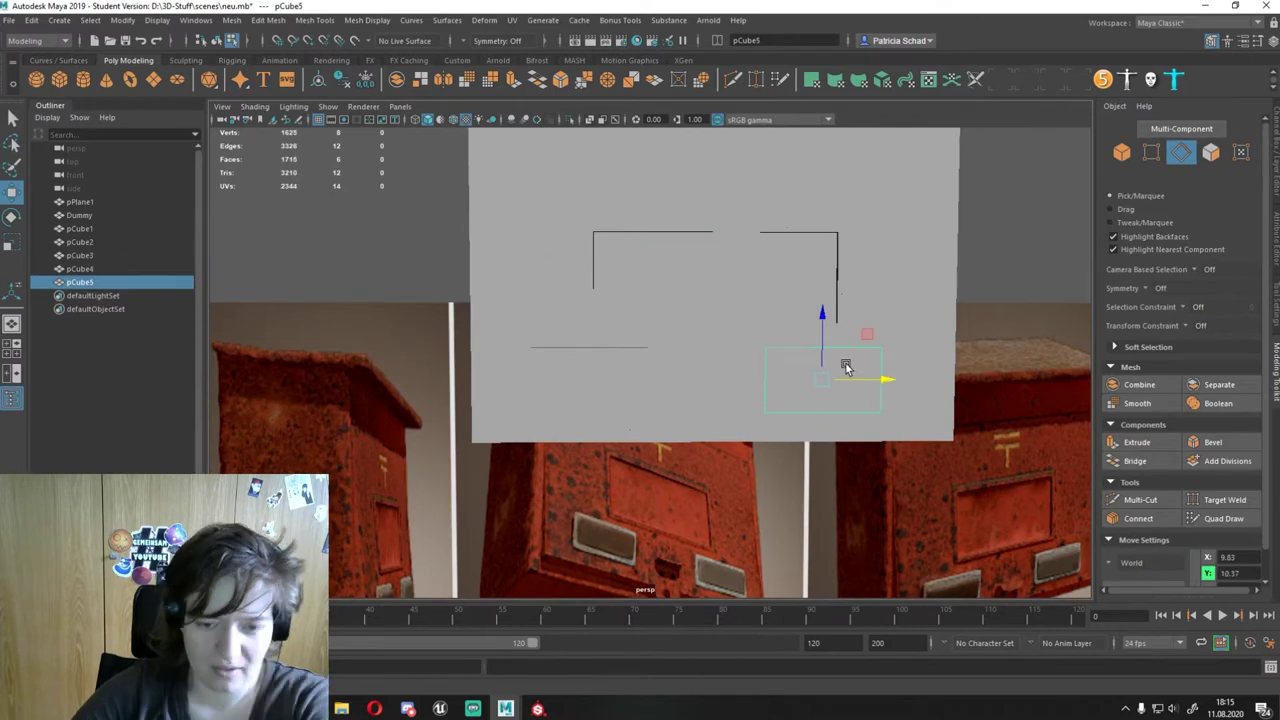
pyautogui.moveTo(845, 367)
pyautogui.keyDown('alt'); pyautogui.mouseDown()
pyautogui.moveTo(677, 434)
pyautogui.moveTo(771, 363)
pyautogui.moveTo(574, 394)
pyautogui.mouseUp(); pyautogui.keyUp('alt')
pyautogui.hotkey('ctrl', 'z')
pyautogui.press('r')
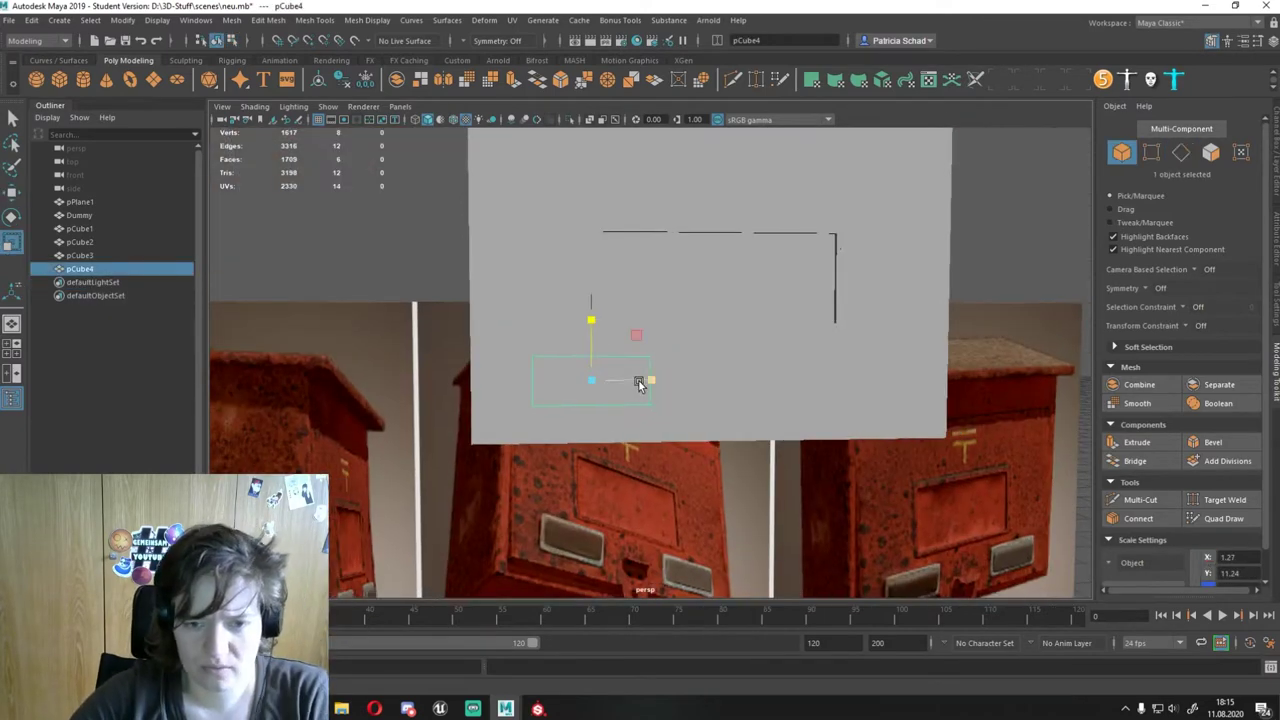
# Step: Extrude the plate's front face into an inset and add polygon cylinder pCylinder1
pyautogui.click(590, 348)
pyautogui.keyDown('alt'); pyautogui.moveTo(590, 348); pyautogui.dragTo(643, 362); pyautogui.keyUp('alt')
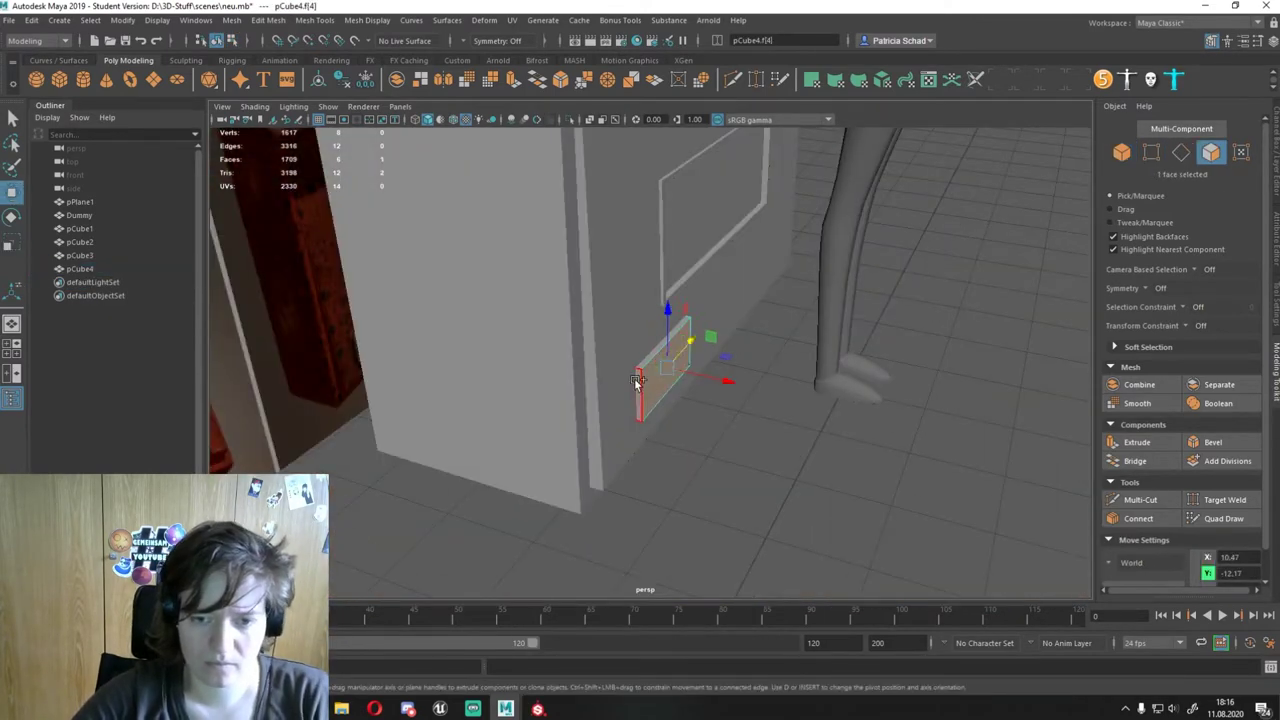
pyautogui.moveTo(524, 232)
pyautogui.keyDown('alt'); pyautogui.mouseDown()
pyautogui.moveTo(669, 317)
pyautogui.moveTo(436, 343)
pyautogui.mouseUp(); pyautogui.keyUp('alt')
pyautogui.rightClick(486, 330)
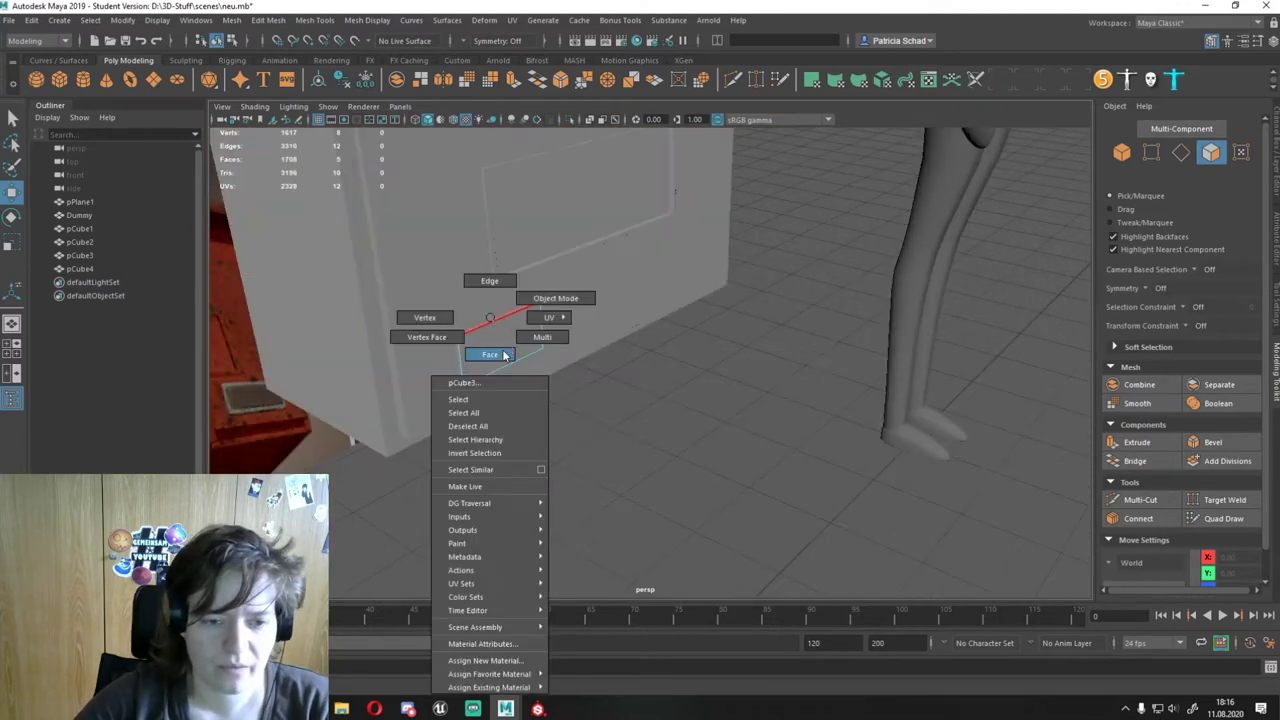
pyautogui.click(486, 370)
pyautogui.moveTo(536, 206)
pyautogui.keyDown('alt'); pyautogui.mouseDown()
pyautogui.moveTo(464, 371)
pyautogui.moveTo(628, 371)
pyautogui.moveTo(571, 337)
pyautogui.moveTo(570, 441)
pyautogui.mouseUp(); pyautogui.keyUp('alt')
pyautogui.press('q')
pyautogui.press('w')
pyautogui.press('F8')
pyautogui.keyDown('alt'); pyautogui.moveTo(570, 441); pyautogui.dragTo(566, 480, button='middle'); pyautogui.keyUp('alt')
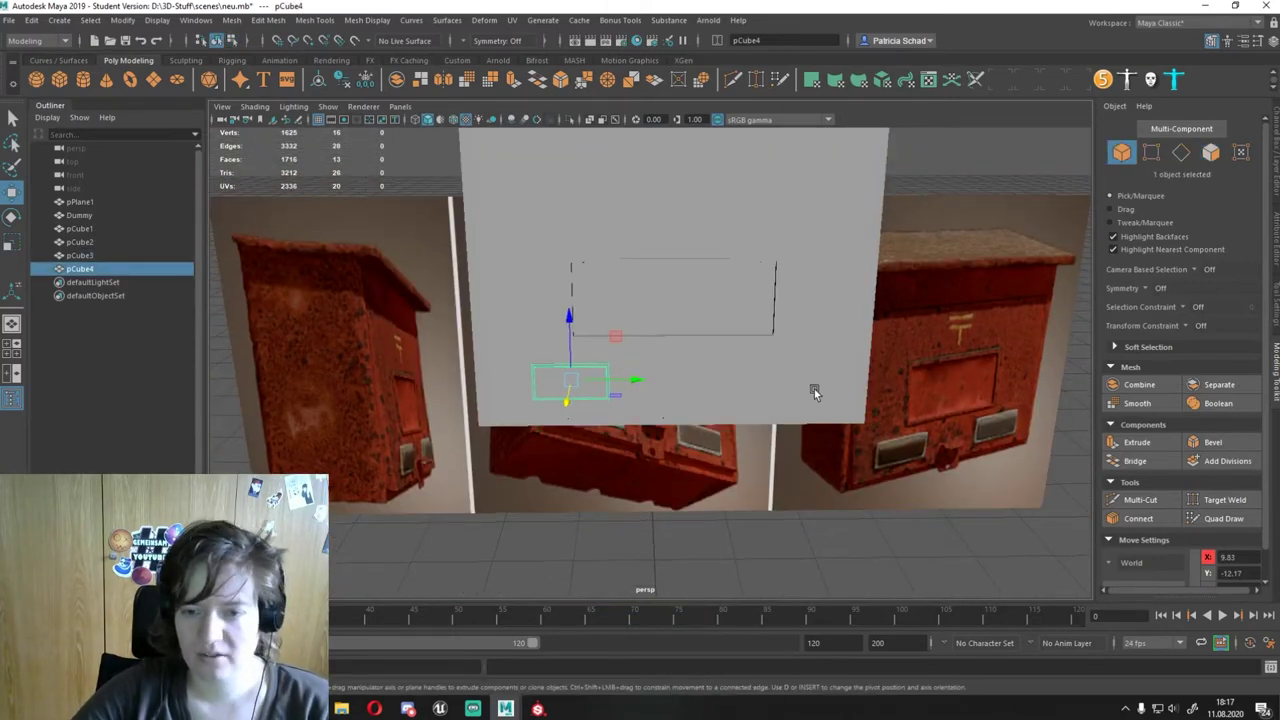
pyautogui.click(84, 80)
# Step: Set pCylinder1's Subdivisions Axis to 12 in the Channel Box
pyautogui.keyDown('alt'); pyautogui.moveTo(600, 350); pyautogui.dragTo(680, 340); pyautogui.keyUp('alt')
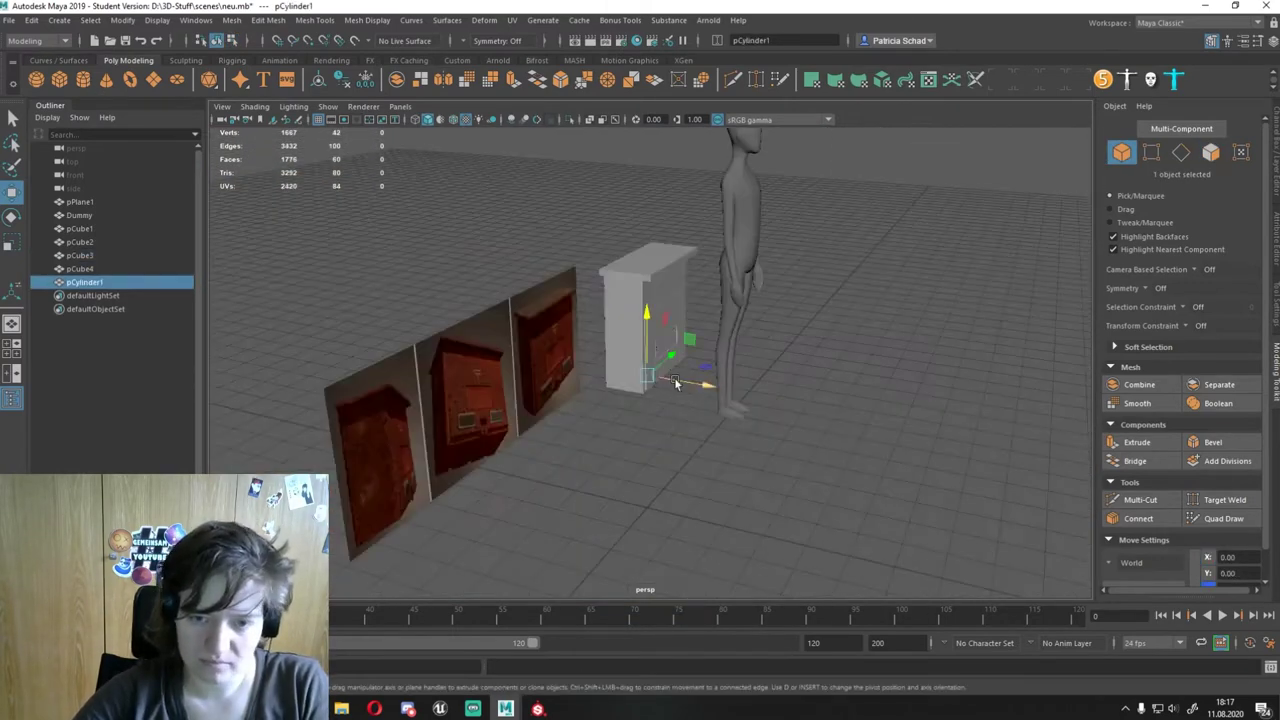
pyautogui.press('f')
pyautogui.moveTo(644, 297)
pyautogui.keyDown('alt'); pyautogui.mouseDown()
pyautogui.moveTo(563, 400)
pyautogui.moveTo(620, 260)
pyautogui.moveTo(617, 217)
pyautogui.mouseUp(); pyautogui.keyUp('alt')
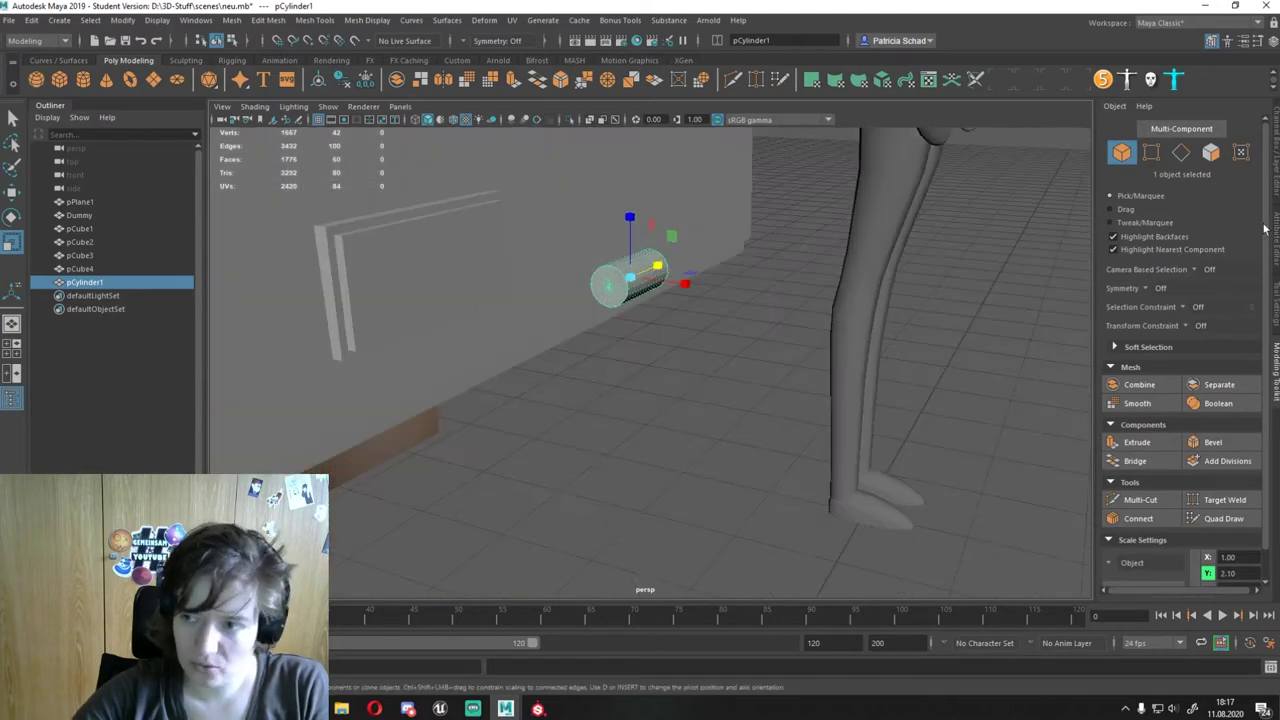
pyautogui.hotkey('ctrl', 'a')
pyautogui.click(1131, 284)
pyautogui.moveTo(1136, 297)
pyautogui.keyDown('alt'); pyautogui.mouseDown()
pyautogui.moveTo(703, 263)
pyautogui.moveTo(780, 377)
pyautogui.moveTo(880, 371)
pyautogui.moveTo(837, 394)
pyautogui.moveTo(706, 346)
pyautogui.moveTo(757, 296)
pyautogui.moveTo(670, 420)
pyautogui.mouseUp(); pyautogui.keyUp('alt')
# Step: Extrude the cylinder's edges and scale its top vertices with Soft Select falloff 0.94
pyautogui.hotkey('ctrl', 'e')
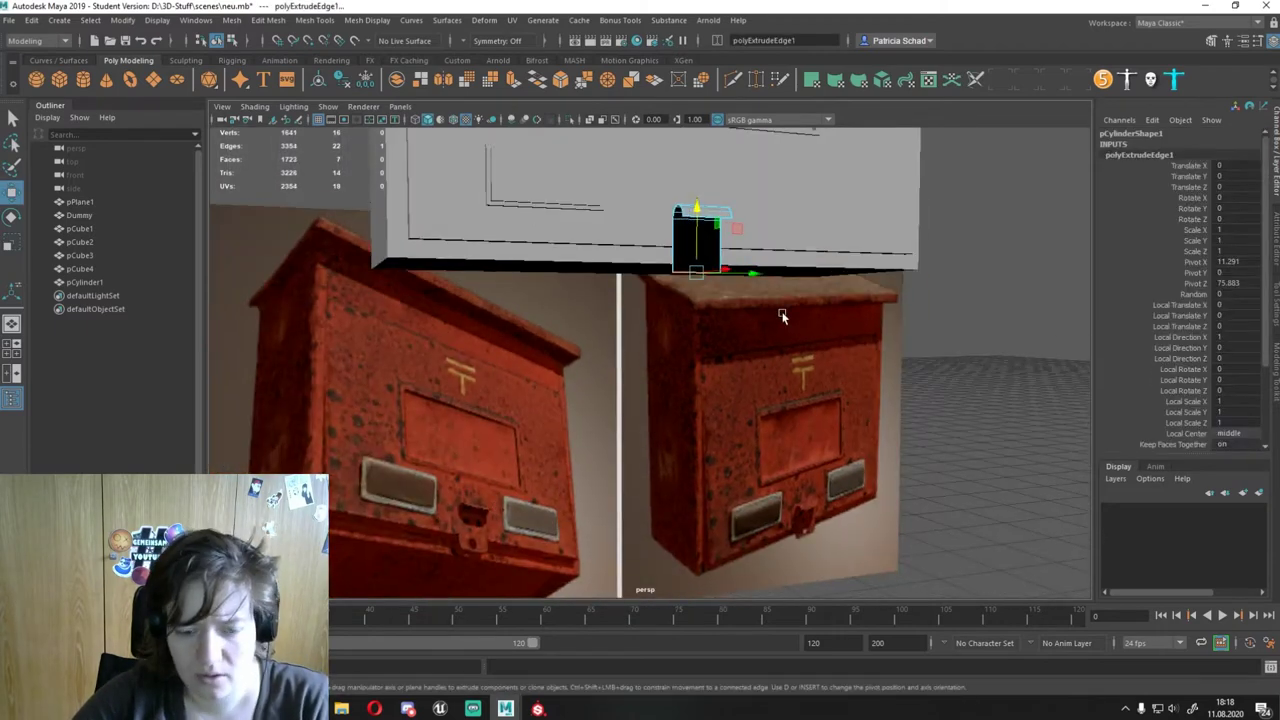
pyautogui.moveTo(783, 316)
pyautogui.keyDown('alt'); pyautogui.mouseDown()
pyautogui.moveTo(674, 314)
pyautogui.moveTo(634, 337)
pyautogui.mouseUp(); pyautogui.keyUp('alt')
pyautogui.moveTo(634, 337); pyautogui.dragTo(549, 349, button='right')
pyautogui.click(755, 358)
pyautogui.press('b')
pyautogui.moveTo(549, 349)
pyautogui.keyDown('alt'); pyautogui.mouseDown()
pyautogui.moveTo(755, 358)
pyautogui.moveTo(860, 380)
pyautogui.mouseUp(); pyautogui.keyUp('alt')
pyautogui.hotkey('ctrl', 'a')
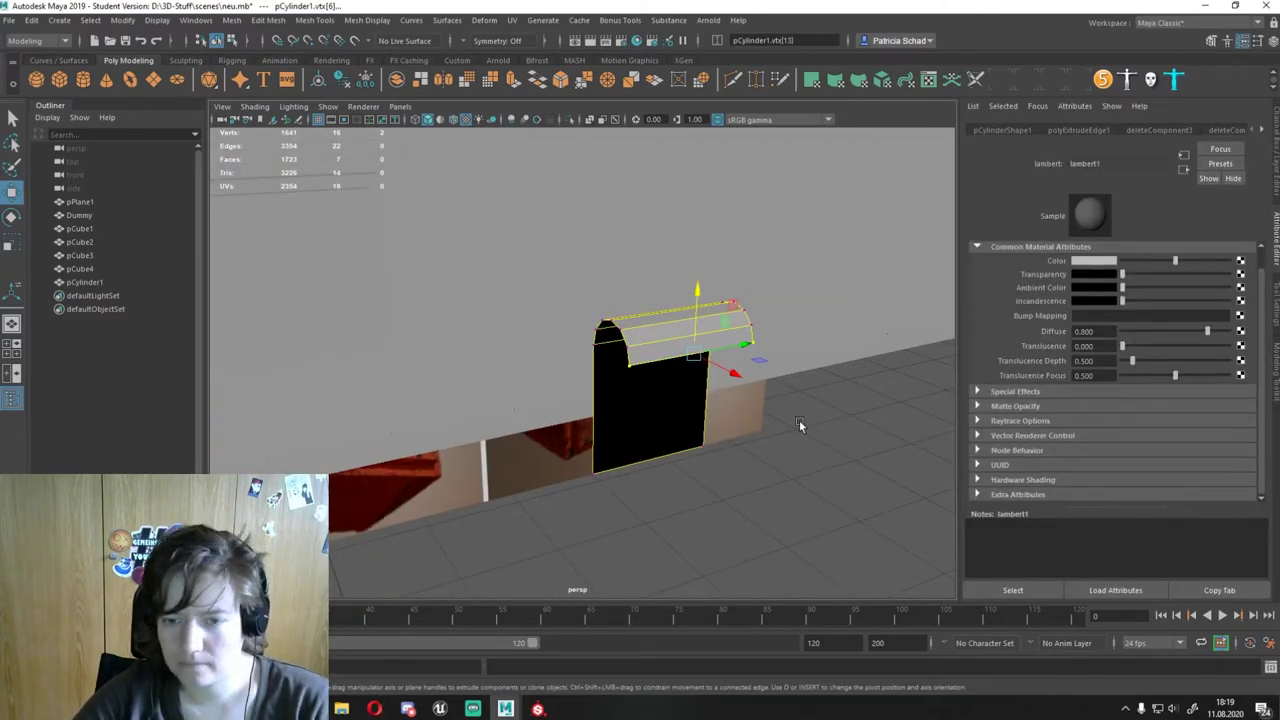
pyautogui.press('r')
pyautogui.moveTo(1116, 421); pyautogui.dragTo(1107, 420)
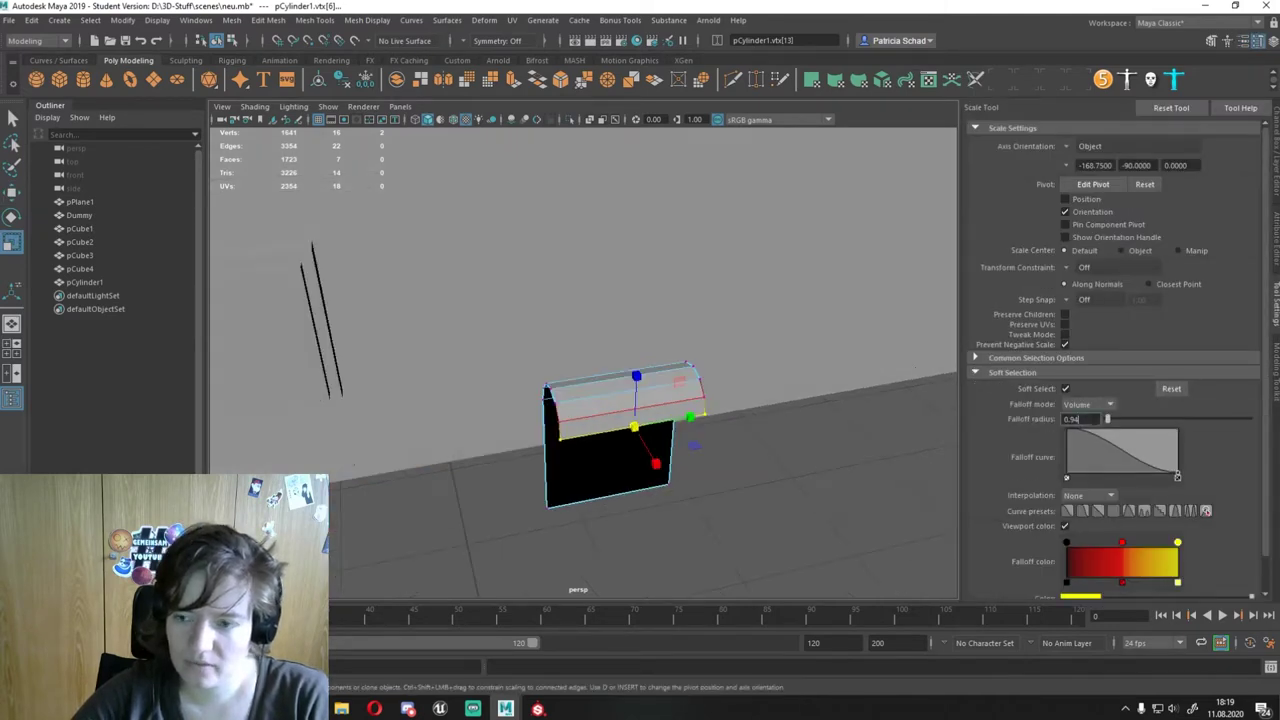
pyautogui.keyDown('alt'); pyautogui.moveTo(648, 425); pyautogui.dragTo(495, 415); pyautogui.keyUp('alt')
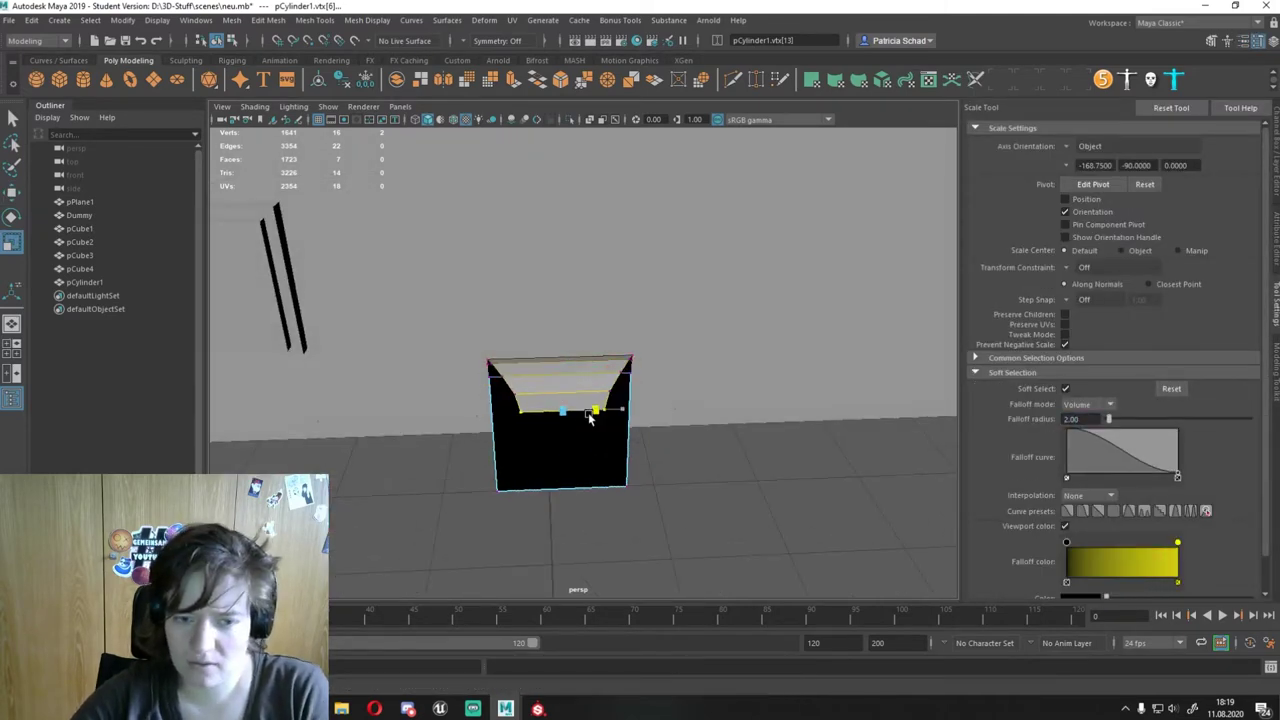
pyautogui.keyDown('alt'); pyautogui.moveTo(620, 413); pyautogui.dragTo(641, 430); pyautogui.keyUp('alt')
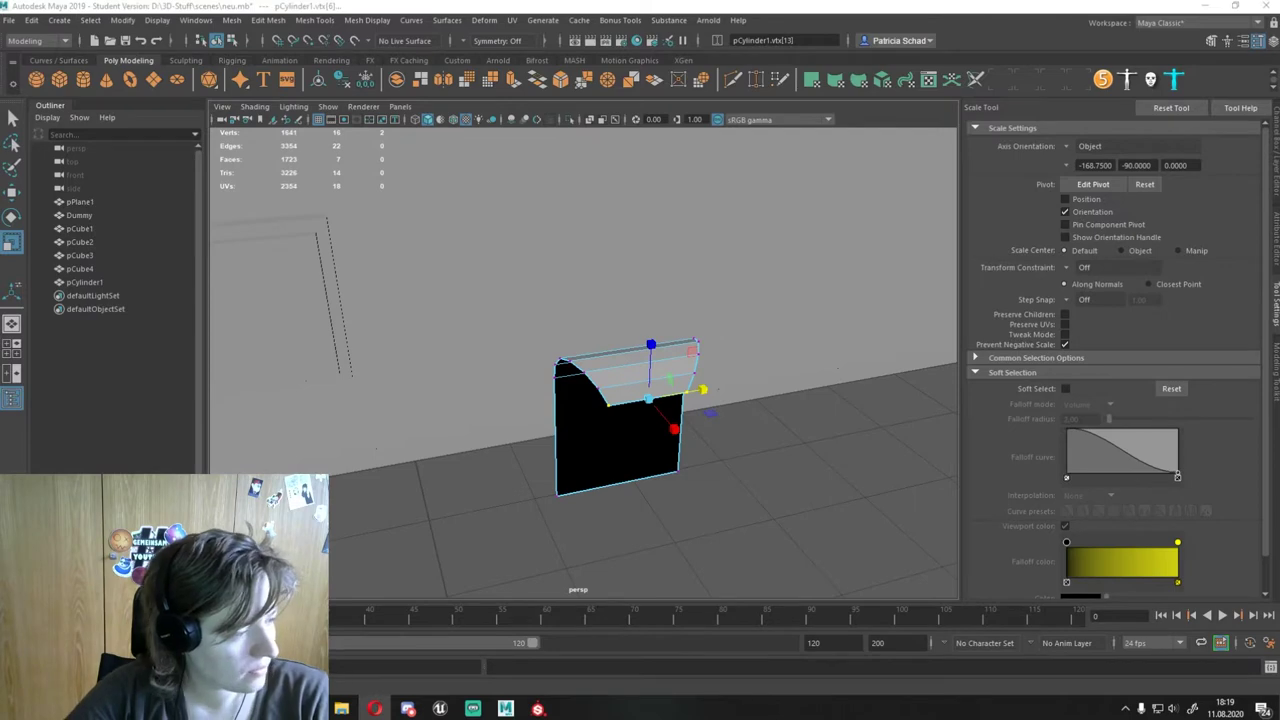
pyautogui.moveTo(620, 420)
pyautogui.keyDown('alt'); pyautogui.mouseDown()
pyautogui.moveTo(762, 287)
pyautogui.moveTo(640, 480)
pyautogui.mouseUp(); pyautogui.keyUp('alt')
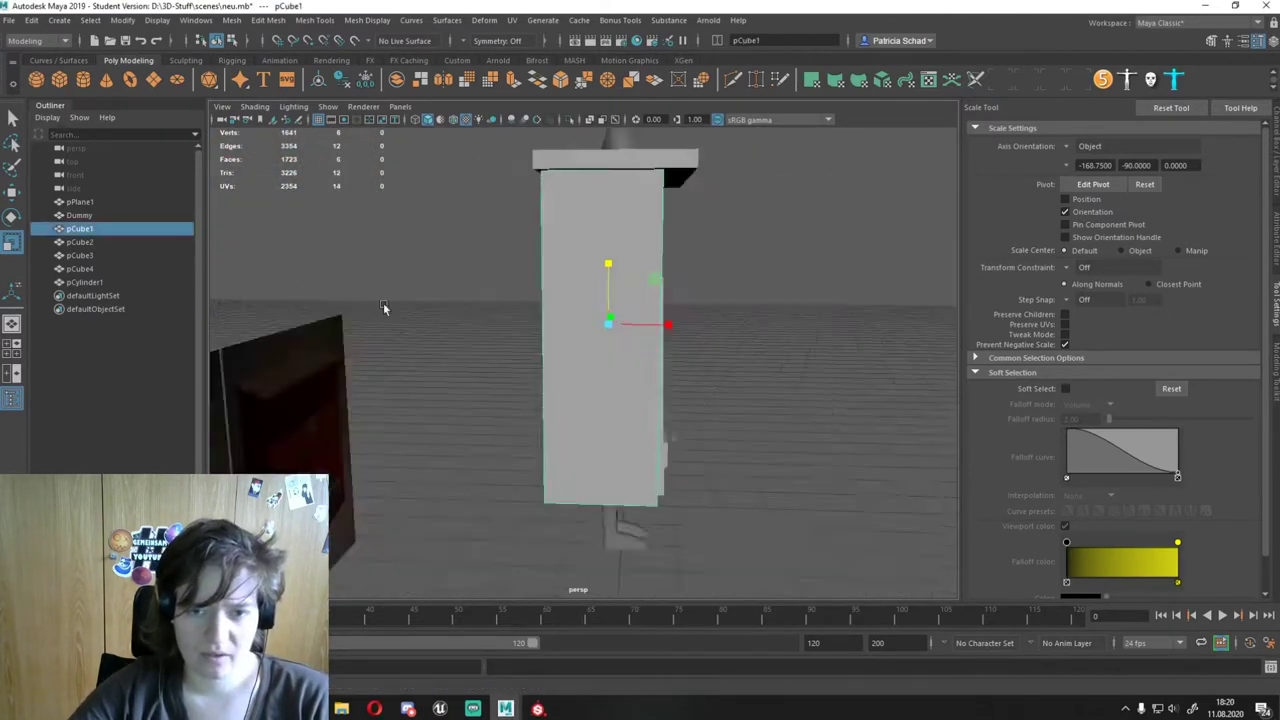
# Step: Edit the polyBevel1 Fraction, then set polyExtrudeFace6 Local Translate Z to 0 and Offset to 0.5
pyautogui.keyDown('alt'); pyautogui.moveTo(383, 306); pyautogui.dragTo(737, 480); pyautogui.keyUp('alt')
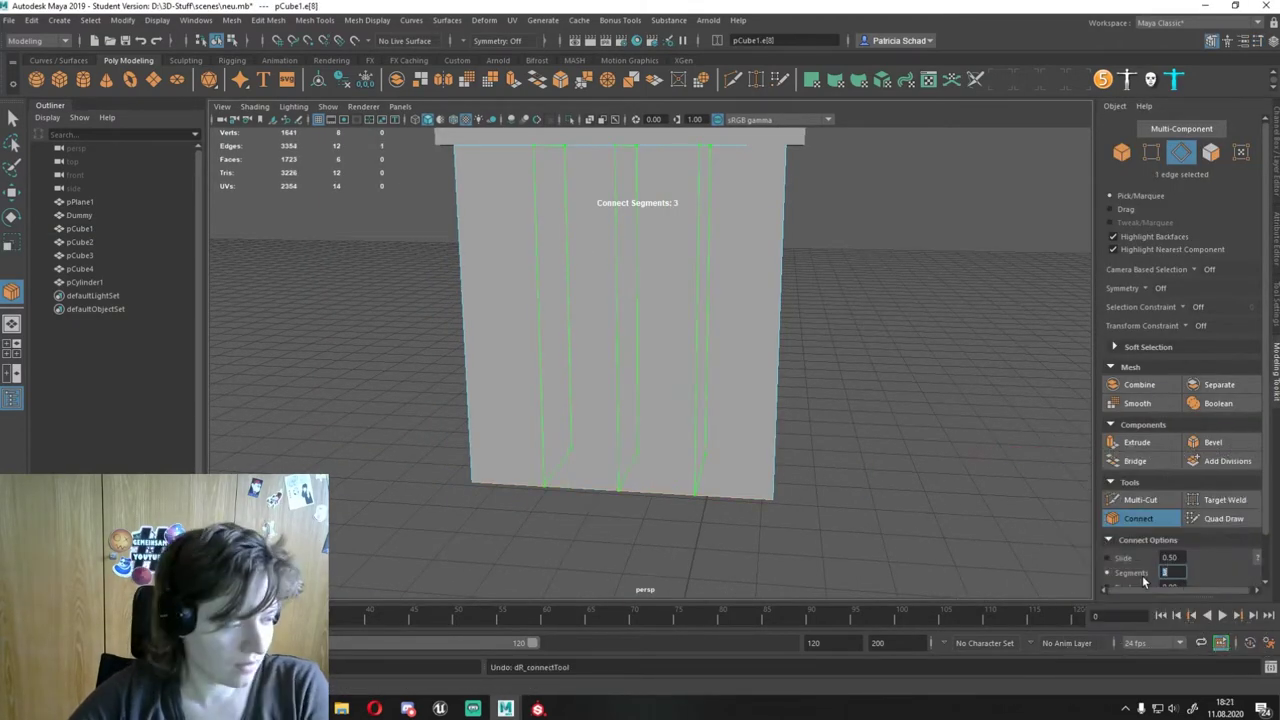
pyautogui.press('r')
pyautogui.keyDown('alt'); pyautogui.moveTo(857, 491); pyautogui.dragTo(590, 327); pyautogui.keyUp('alt')
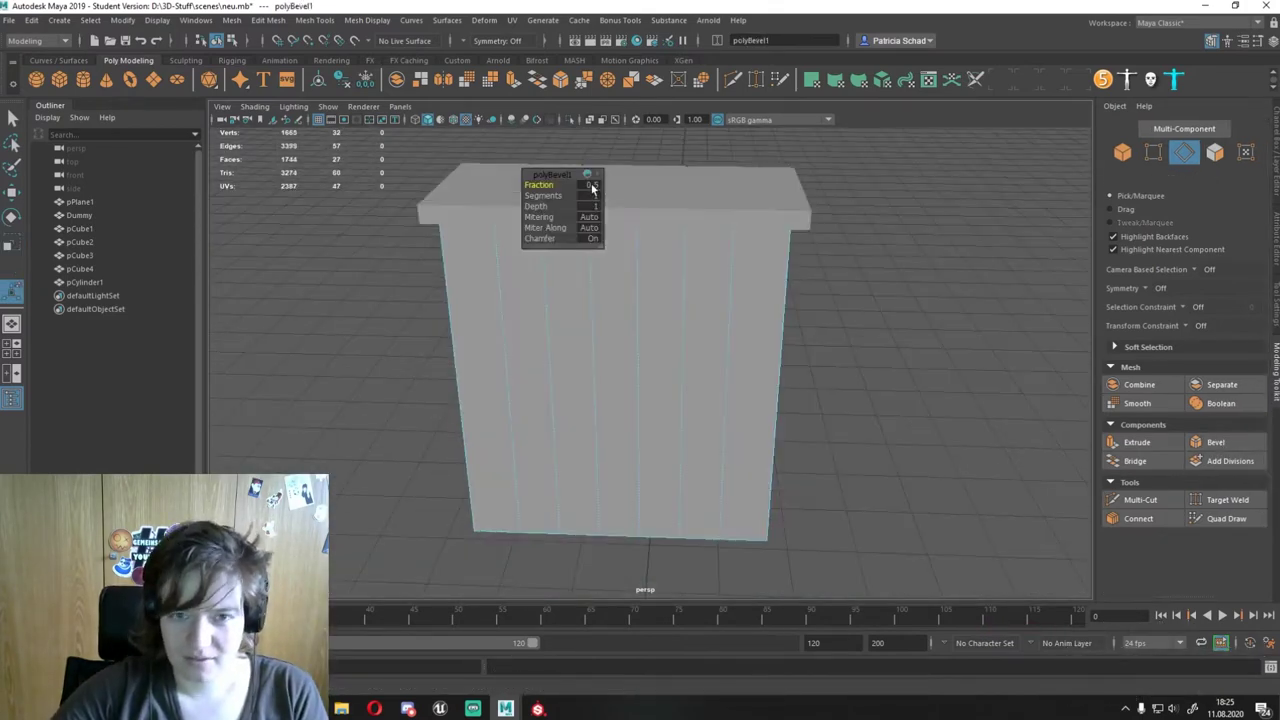
pyautogui.click(594, 186)
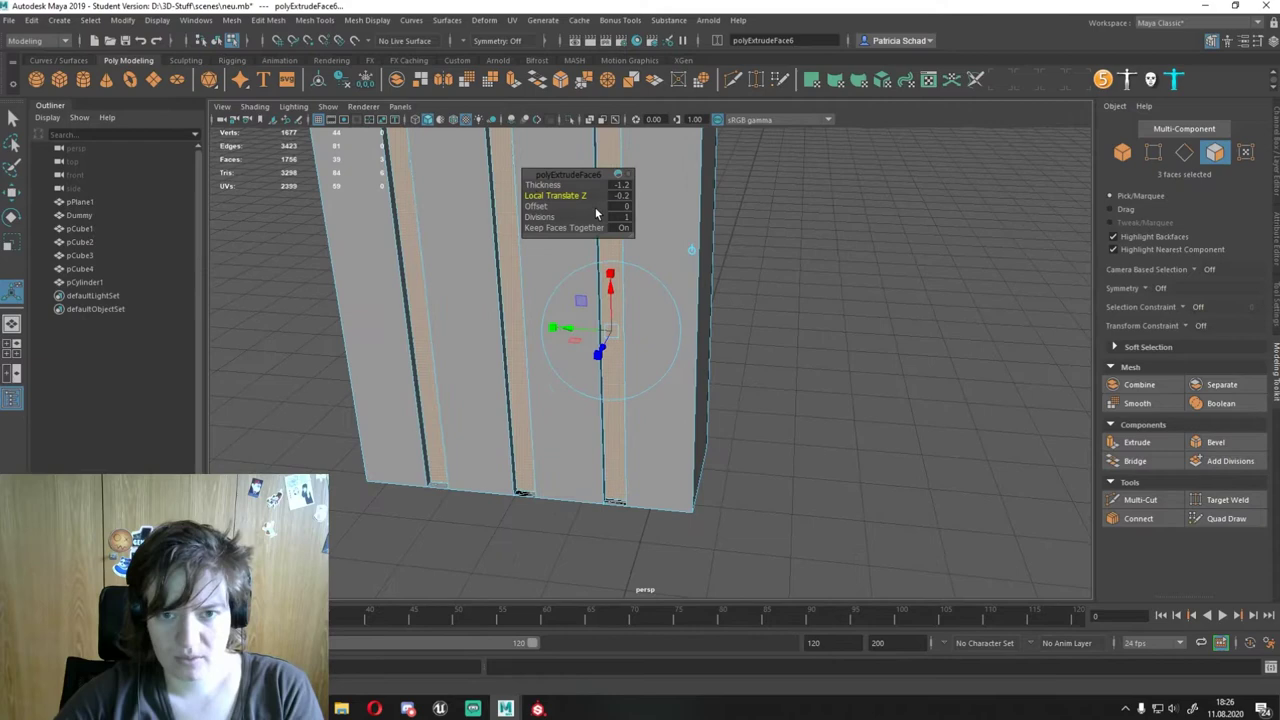
pyautogui.keyDown('alt'); pyautogui.moveTo(595, 213); pyautogui.dragTo(595, 408); pyautogui.keyUp('alt')
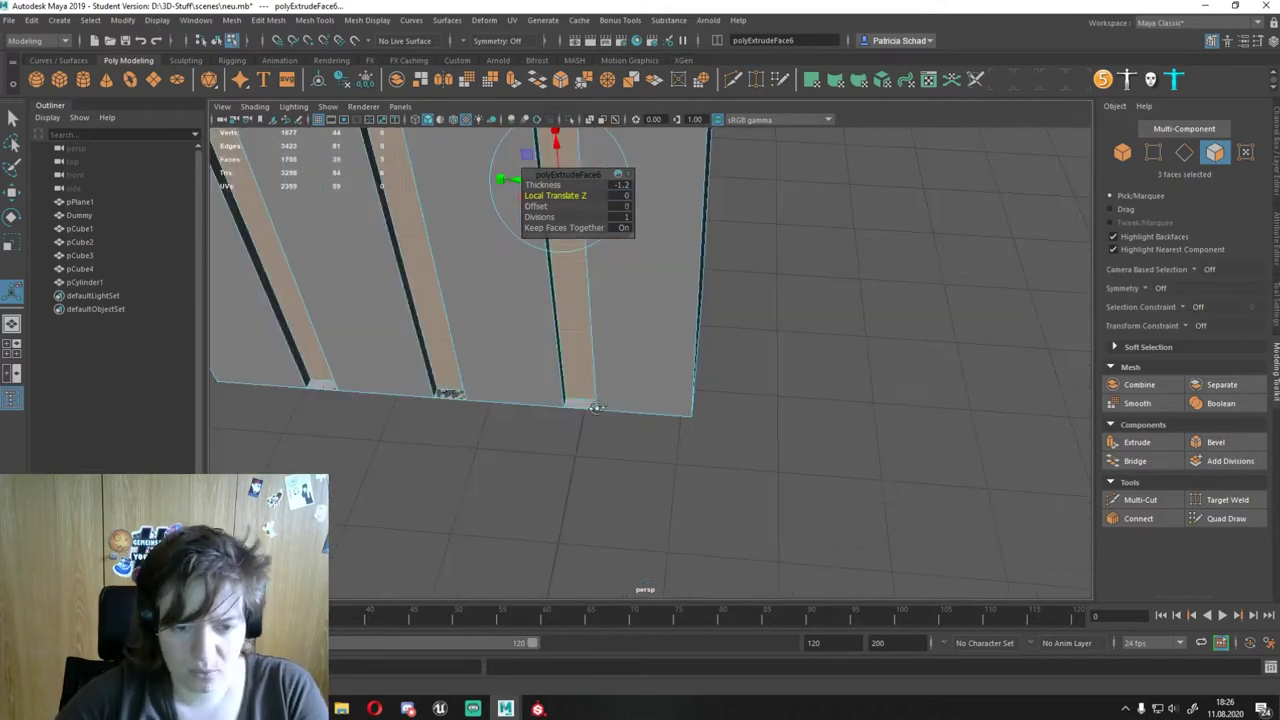
pyautogui.moveTo(542, 206)
pyautogui.keyDown('alt'); pyautogui.mouseDown()
pyautogui.moveTo(511, 423)
pyautogui.moveTo(403, 386)
pyautogui.moveTo(635, 342)
pyautogui.mouseUp(); pyautogui.keyUp('alt')
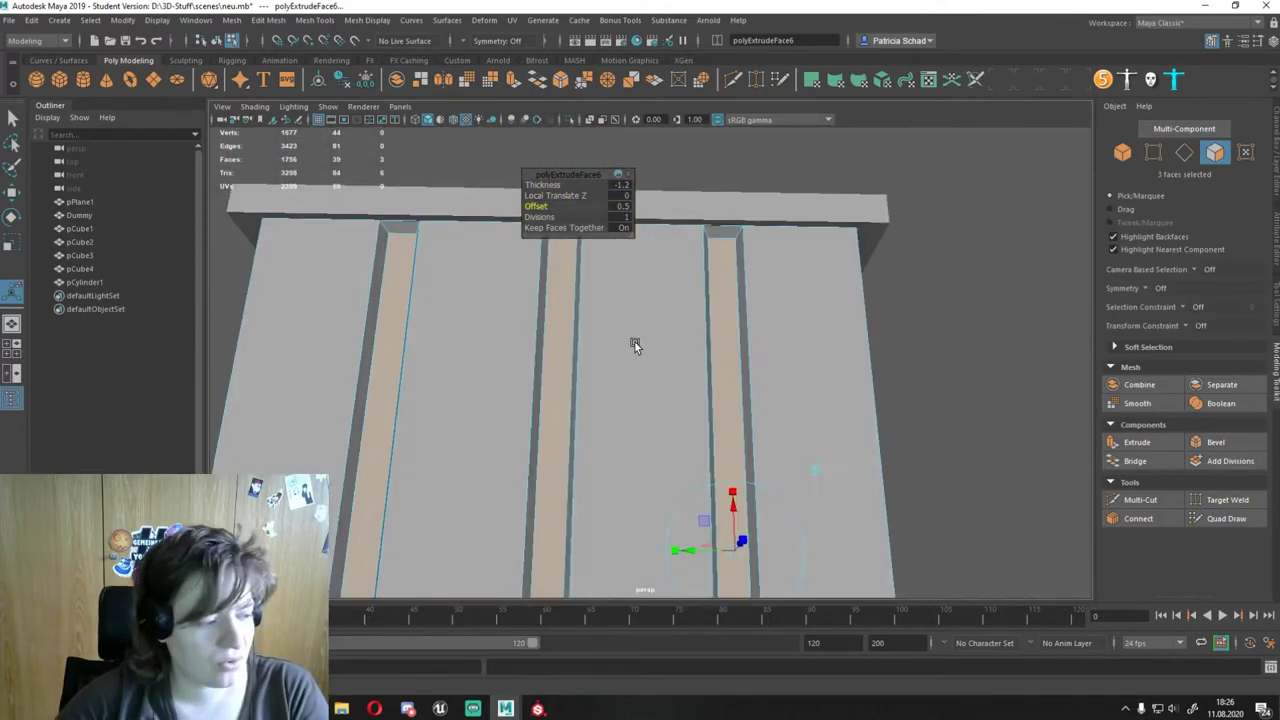
# Step: Select the faces along the top edge of the box
pyautogui.moveTo(860, 310)
pyautogui.keyDown('alt'); pyautogui.mouseDown()
pyautogui.moveTo(558, 370)
pyautogui.moveTo(515, 258)
pyautogui.mouseUp(); pyautogui.keyUp('alt')
pyautogui.click(512, 255)
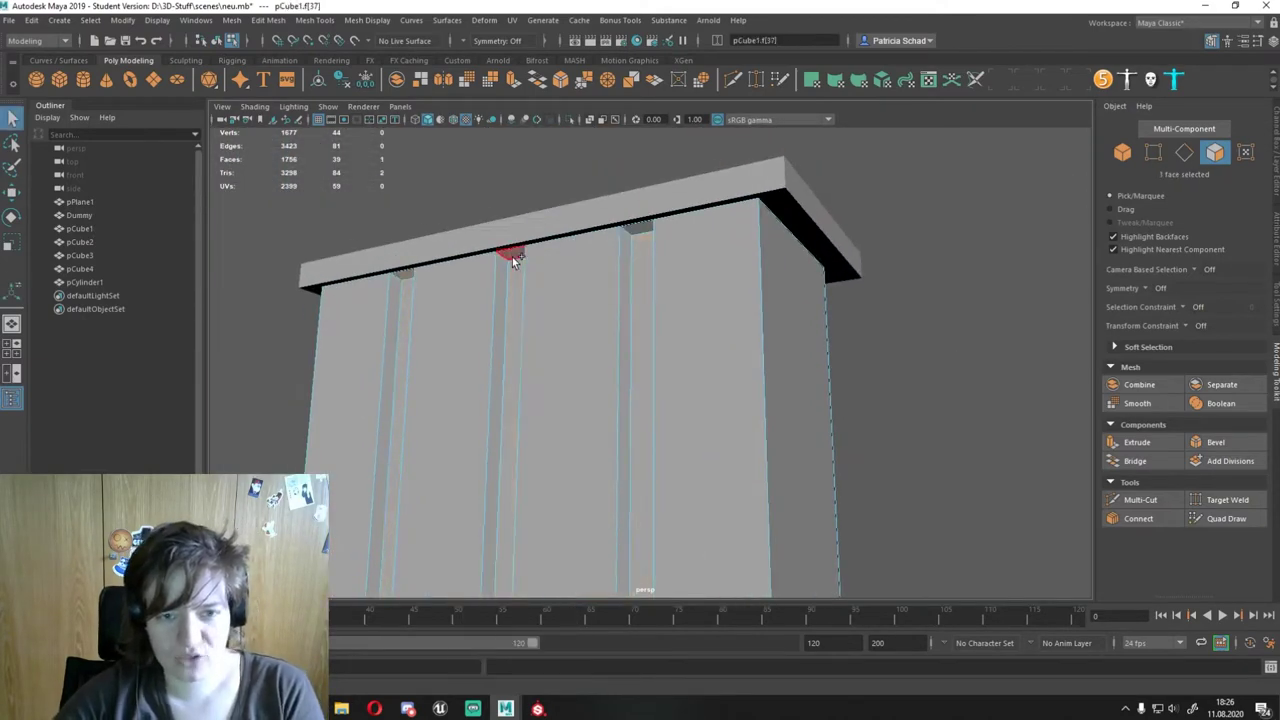
pyautogui.moveTo(508, 213)
pyautogui.keyDown('alt'); pyautogui.mouseDown()
pyautogui.moveTo(620, 231)
pyautogui.moveTo(438, 390)
pyautogui.moveTo(542, 226)
pyautogui.mouseUp(); pyautogui.keyUp('alt')
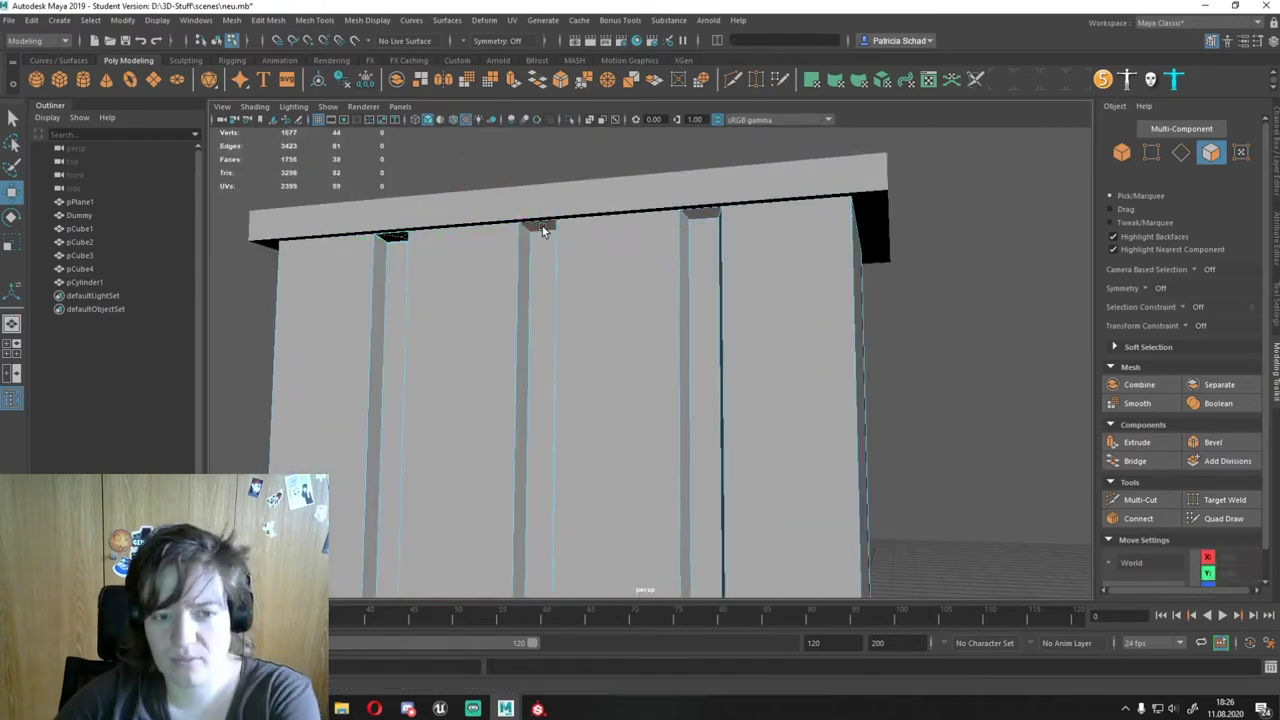
pyautogui.moveTo(630, 250); pyautogui.dragTo(600, 250, button='right')
pyautogui.moveTo(600, 250)
pyautogui.keyDown('alt'); pyautogui.mouseDown()
pyautogui.moveTo(637, 214)
pyautogui.moveTo(448, 273)
pyautogui.mouseUp(); pyautogui.keyUp('alt')
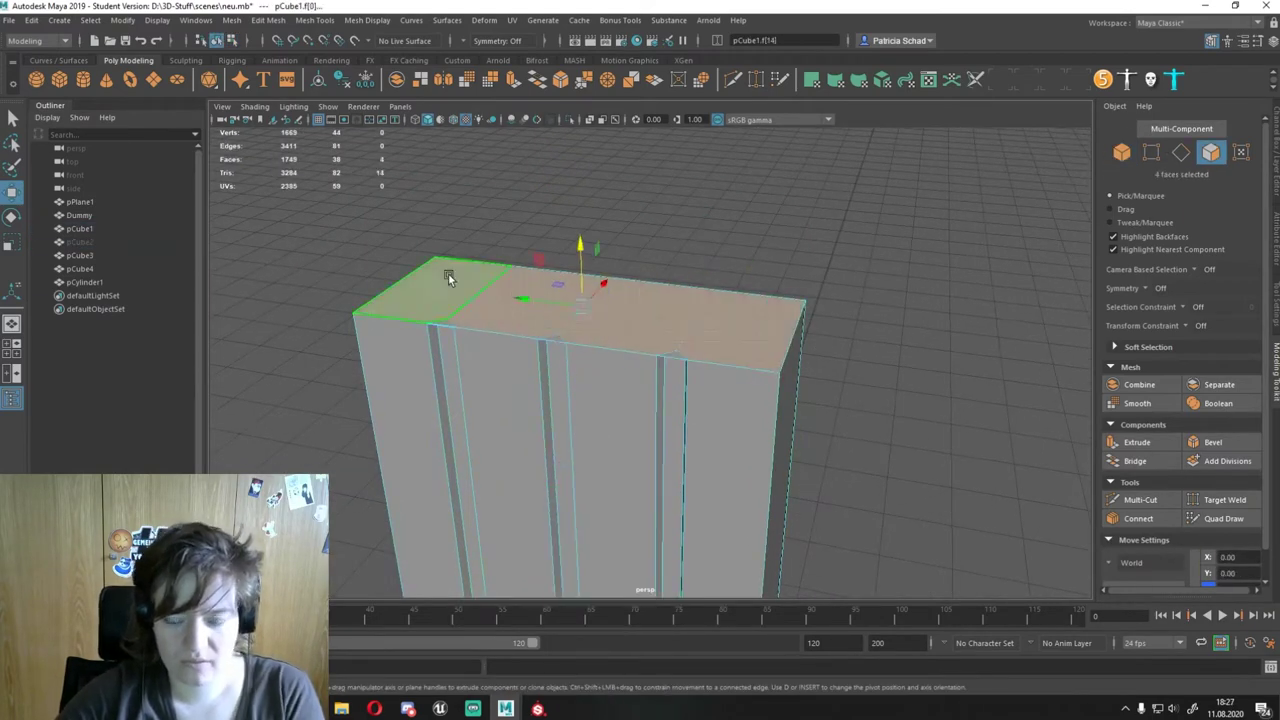
# Step: Select a vertical face of the box and delete it
pyautogui.click(546, 338)
pyautogui.moveTo(546, 340)
pyautogui.keyDown('alt'); pyautogui.mouseDown()
pyautogui.moveTo(677, 374)
pyautogui.moveTo(655, 265)
pyautogui.mouseUp(); pyautogui.keyUp('alt')
pyautogui.click(655, 265)
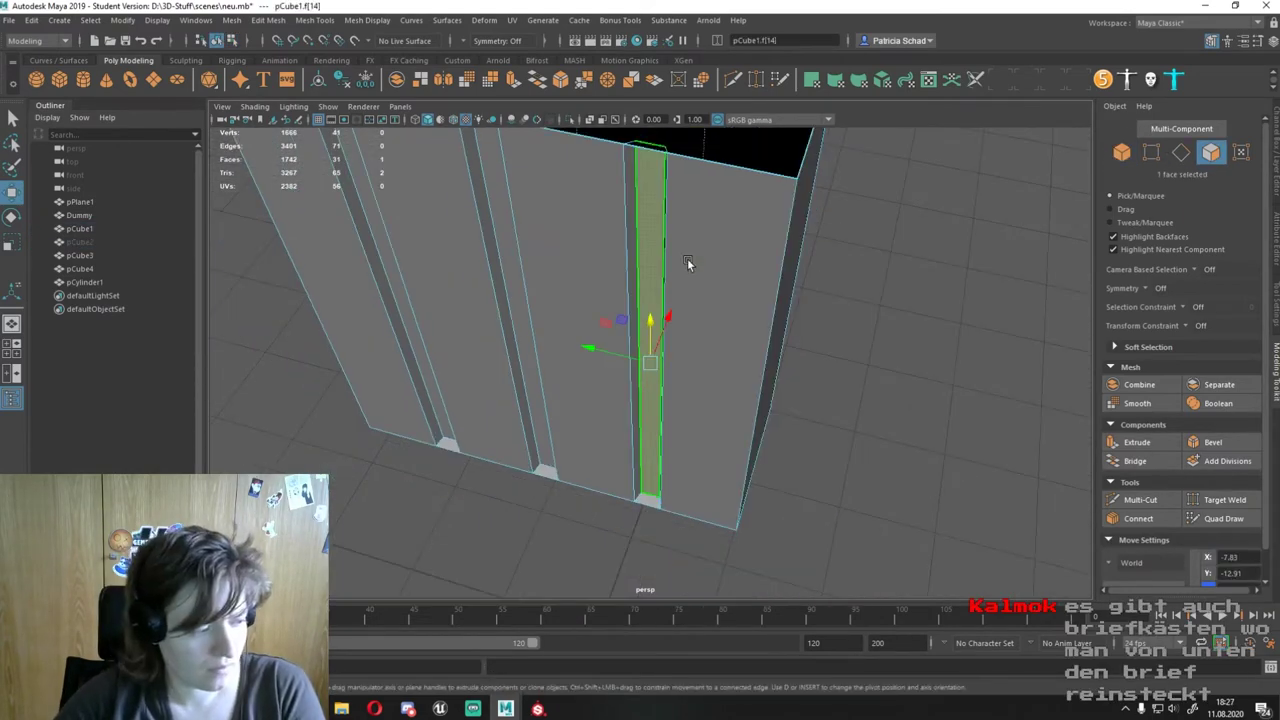
pyautogui.moveTo(666, 326)
pyautogui.keyDown('alt'); pyautogui.mouseDown()
pyautogui.moveTo(446, 386)
pyautogui.moveTo(735, 338)
pyautogui.moveTo(721, 407)
pyautogui.moveTo(726, 383)
pyautogui.moveTo(444, 500)
pyautogui.mouseUp(); pyautogui.keyUp('alt')
pyautogui.press('Delete')
# Step: Multi-Cut new edges across the box's underside and move a vertex into place
pyautogui.moveTo(645, 438)
pyautogui.keyDown('alt'); pyautogui.mouseDown()
pyautogui.moveTo(486, 380)
pyautogui.moveTo(629, 320)
pyautogui.moveTo(1000, 434)
pyautogui.moveTo(665, 280)
pyautogui.moveTo(677, 403)
pyautogui.moveTo(705, 403)
pyautogui.moveTo(588, 393)
pyautogui.mouseUp(); pyautogui.keyUp('alt')
pyautogui.press('F9')
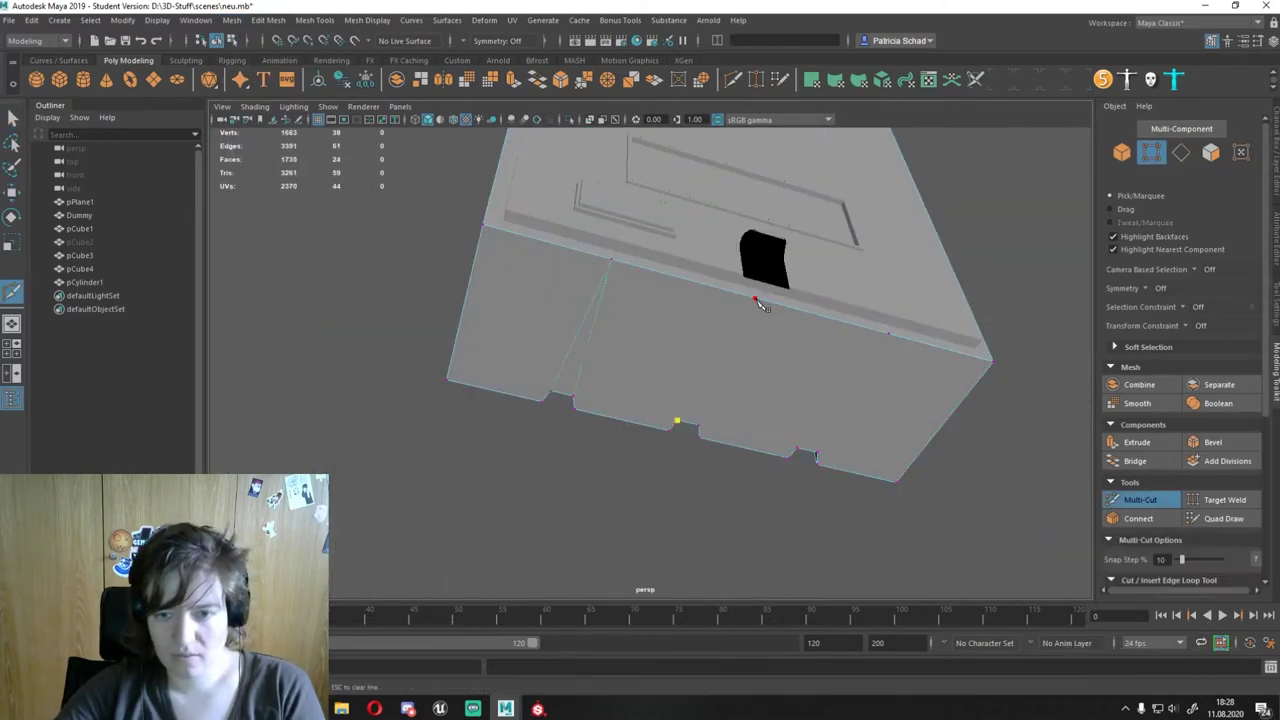
pyautogui.click(757, 303)
pyautogui.moveTo(757, 303)
pyautogui.keyDown('alt'); pyautogui.mouseDown()
pyautogui.moveTo(843, 536)
pyautogui.moveTo(580, 374)
pyautogui.moveTo(636, 327)
pyautogui.mouseUp(); pyautogui.keyUp('alt')
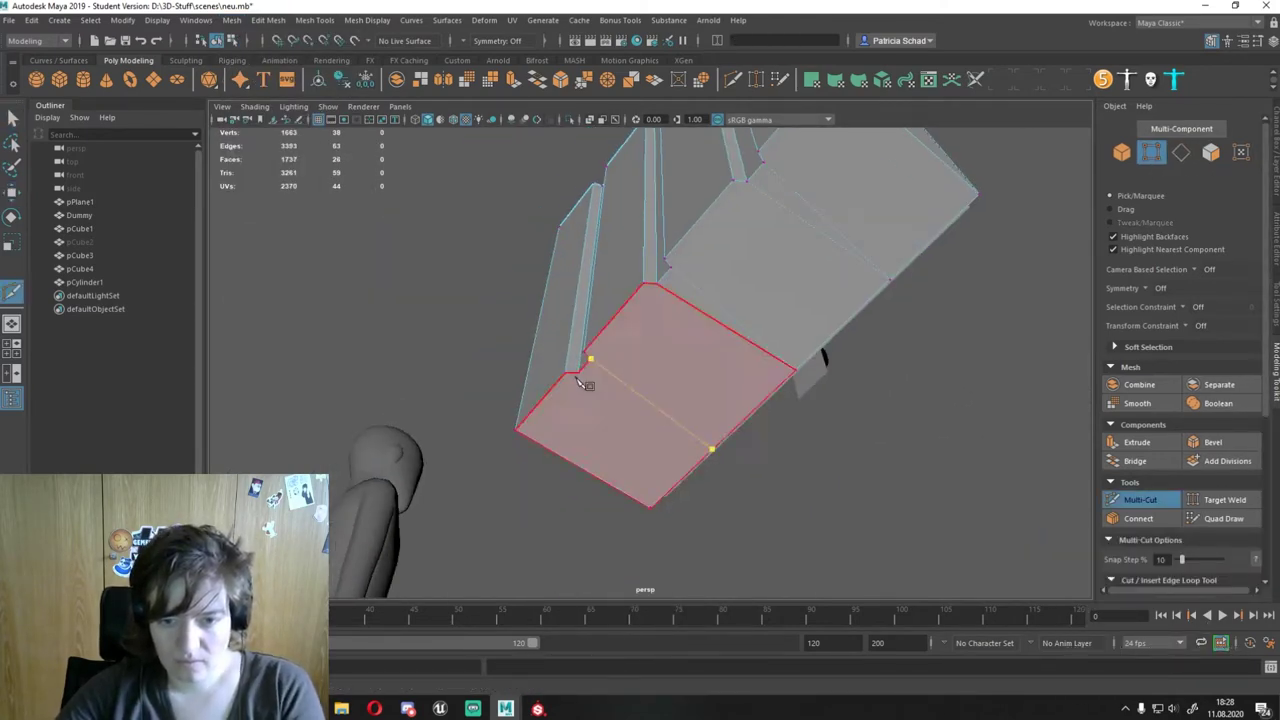
pyautogui.press('Return')
pyautogui.keyDown('alt'); pyautogui.moveTo(585, 385); pyautogui.dragTo(567, 325); pyautogui.keyUp('alt')
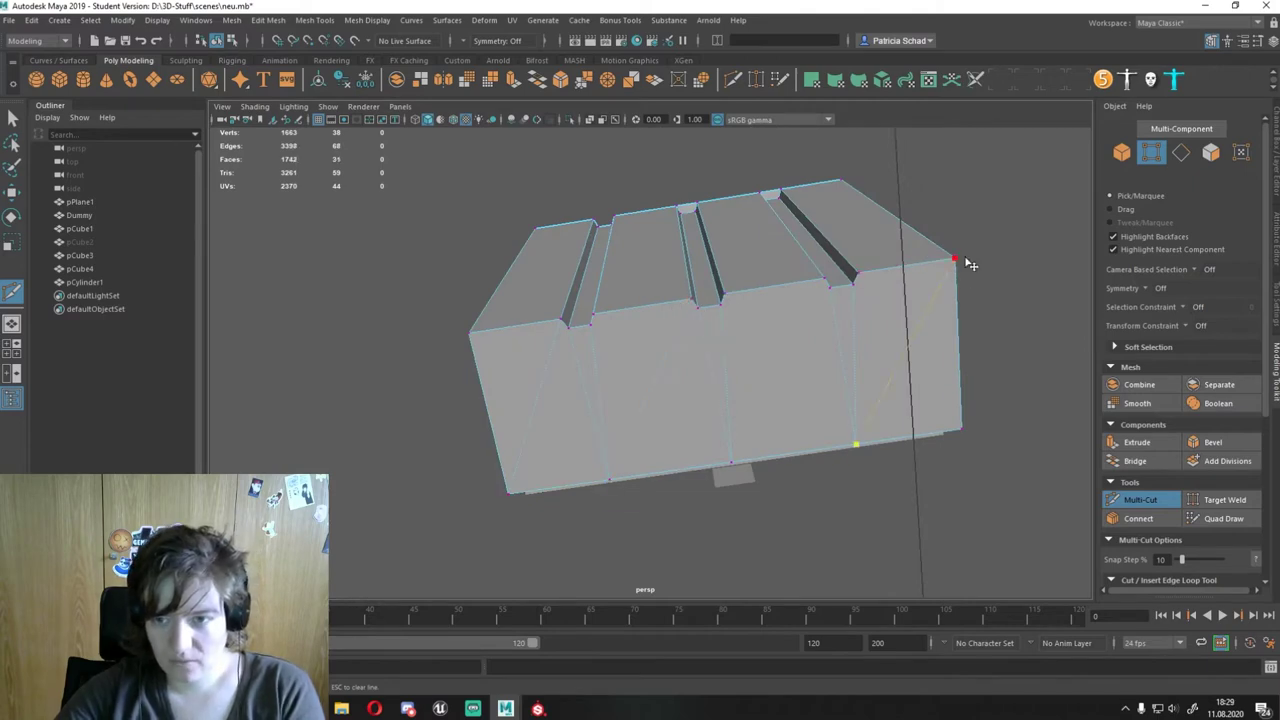
pyautogui.moveTo(970, 264)
pyautogui.keyDown('alt'); pyautogui.mouseDown()
pyautogui.moveTo(771, 383)
pyautogui.moveTo(574, 337)
pyautogui.mouseUp(); pyautogui.keyUp('alt')
pyautogui.press('w')
pyautogui.click(669, 300)
pyautogui.moveTo(726, 363)
pyautogui.keyDown('alt'); pyautogui.mouseDown()
pyautogui.moveTo(701, 296)
pyautogui.moveTo(560, 330)
pyautogui.mouseUp(); pyautogui.keyUp('alt')
pyautogui.click(95, 242)
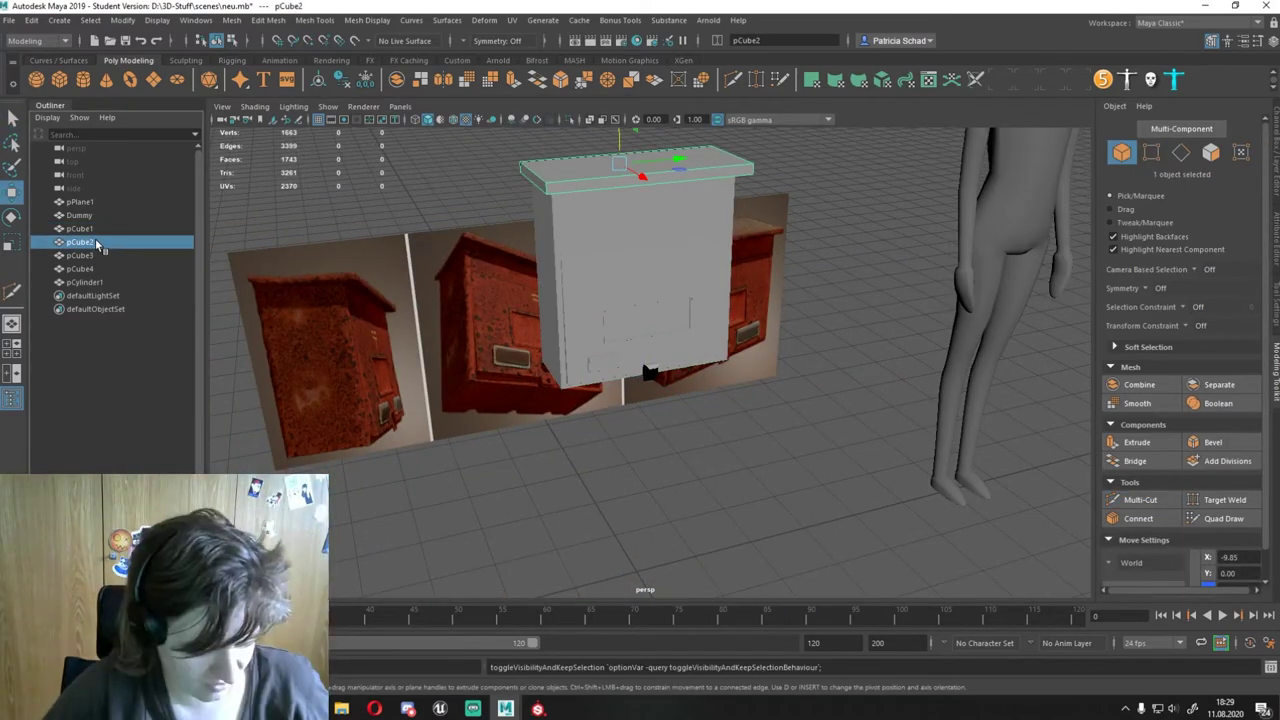
# Step: Hide the top plate pCube2 and extrude the selected faces of the box
pyautogui.hotkey('ctrl', 's')
pyautogui.click(610, 366)
pyautogui.moveTo(610, 366)
pyautogui.keyDown('alt'); pyautogui.mouseDown()
pyautogui.moveTo(614, 386)
pyautogui.moveTo(760, 400)
pyautogui.mouseUp(); pyautogui.keyUp('alt')
pyautogui.scroll(5, 829, 391)
pyautogui.hotkey('ctrl', 'e')
pyautogui.moveTo(543, 185)
pyautogui.mouseDown()
pyautogui.moveTo(807, 380)
pyautogui.moveTo(634, 509)
pyautogui.mouseUp()
pyautogui.scroll(4, 550, 454)
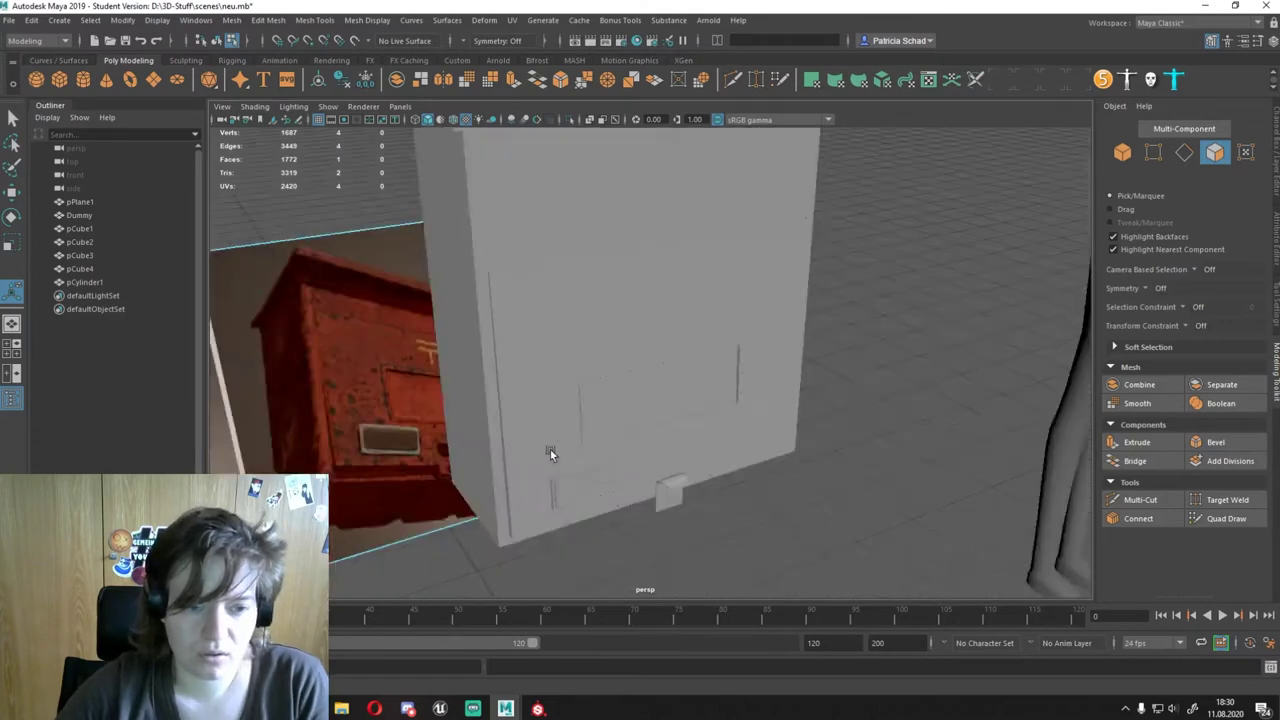
pyautogui.moveTo(550, 454)
pyautogui.keyDown('alt'); pyautogui.mouseDown()
pyautogui.moveTo(671, 280)
pyautogui.moveTo(753, 214)
pyautogui.moveTo(651, 371)
pyautogui.mouseUp(); pyautogui.keyUp('alt')
# Step: Connect pCube1's bottom edges and move the new vertices to the groove corners
pyautogui.press('F8')
pyautogui.click(671, 280)
pyautogui.scroll(5, 651, 371)
pyautogui.press('F10')
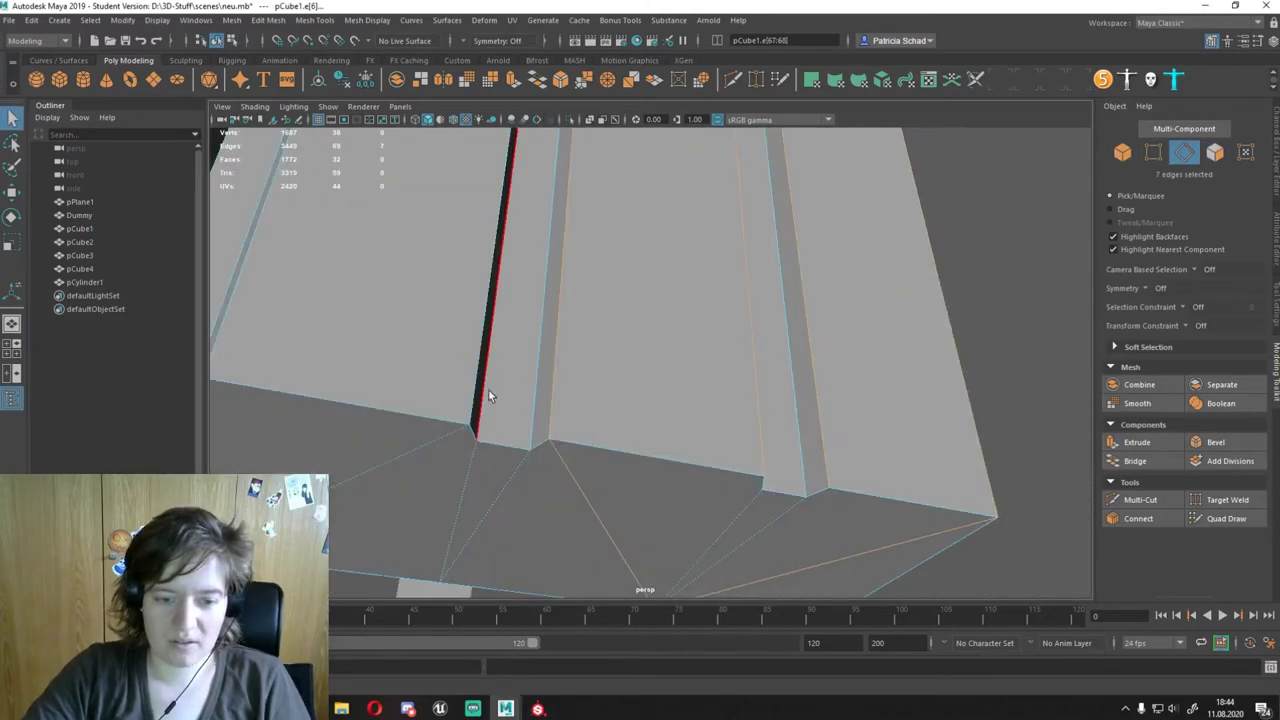
pyautogui.keyDown('alt'); pyautogui.moveTo(488, 396); pyautogui.dragTo(741, 407); pyautogui.keyUp('alt')
pyautogui.click(741, 407)
pyautogui.press('w')
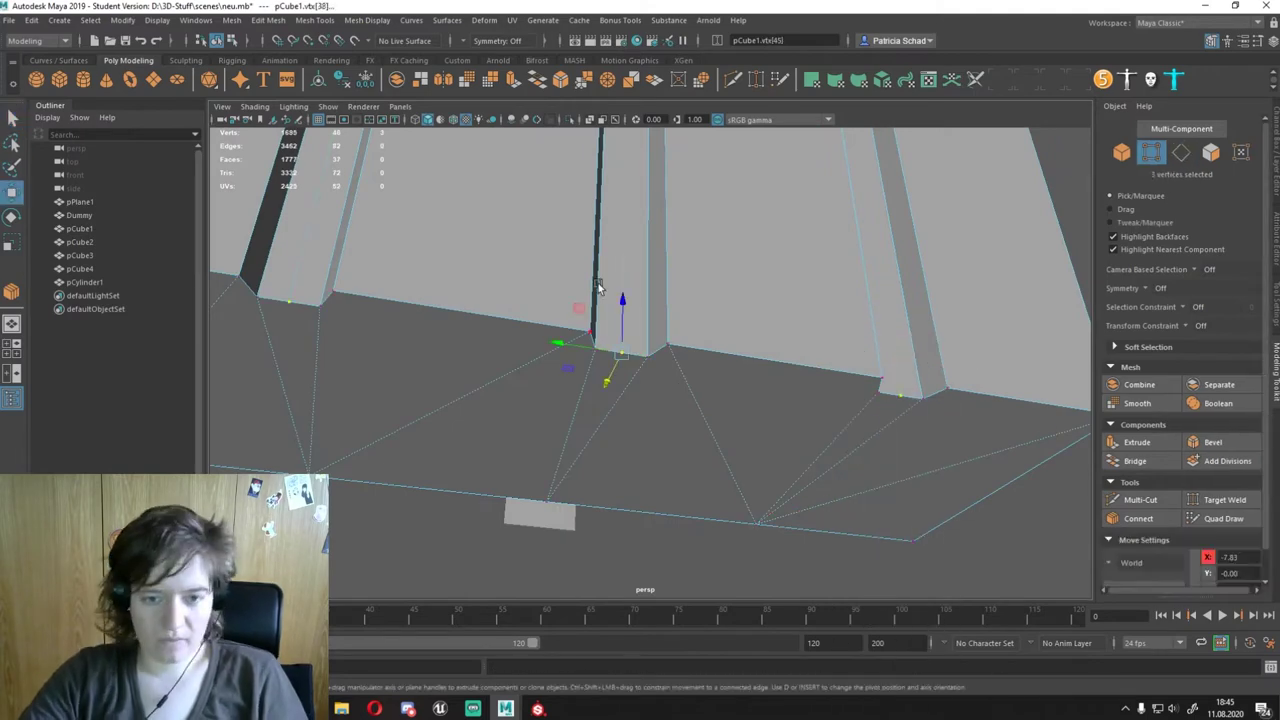
pyautogui.keyDown('alt'); pyautogui.moveTo(614, 337); pyautogui.dragTo(366, 333); pyautogui.keyUp('alt')
pyautogui.click(358, 298)
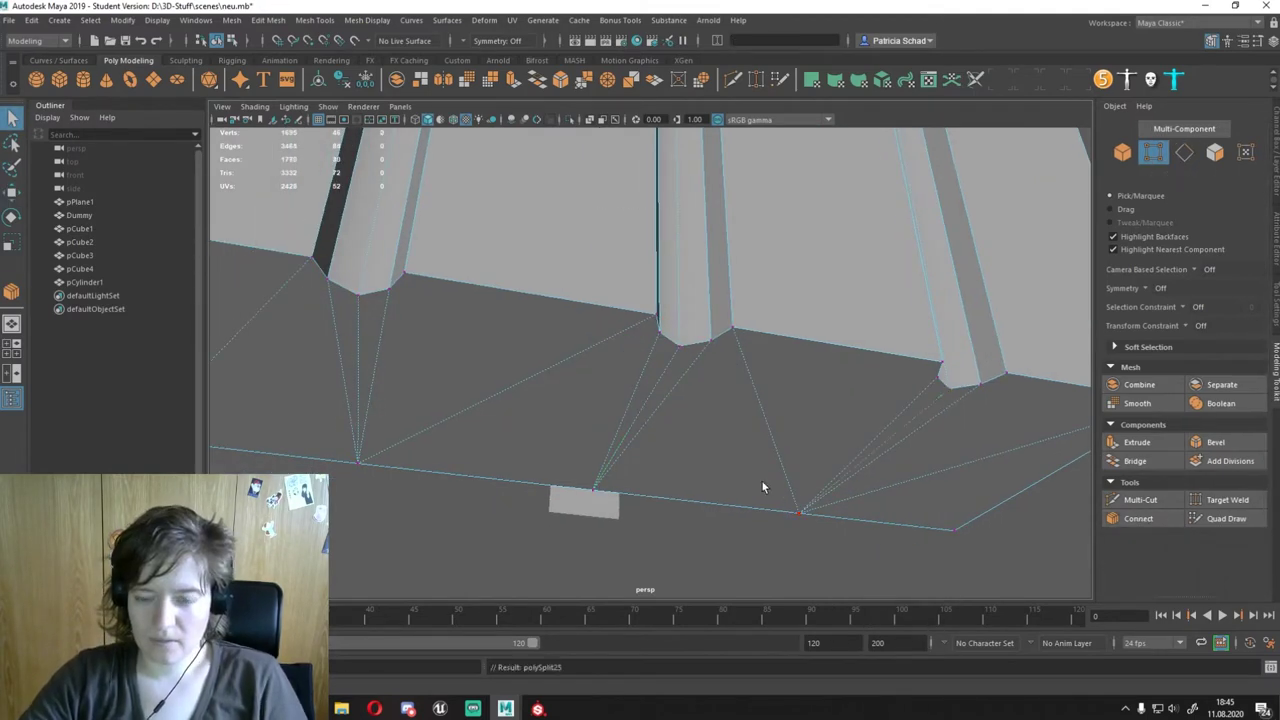
pyautogui.press('f')
pyautogui.keyDown('alt'); pyautogui.moveTo(897, 331); pyautogui.dragTo(643, 417); pyautogui.keyUp('alt')
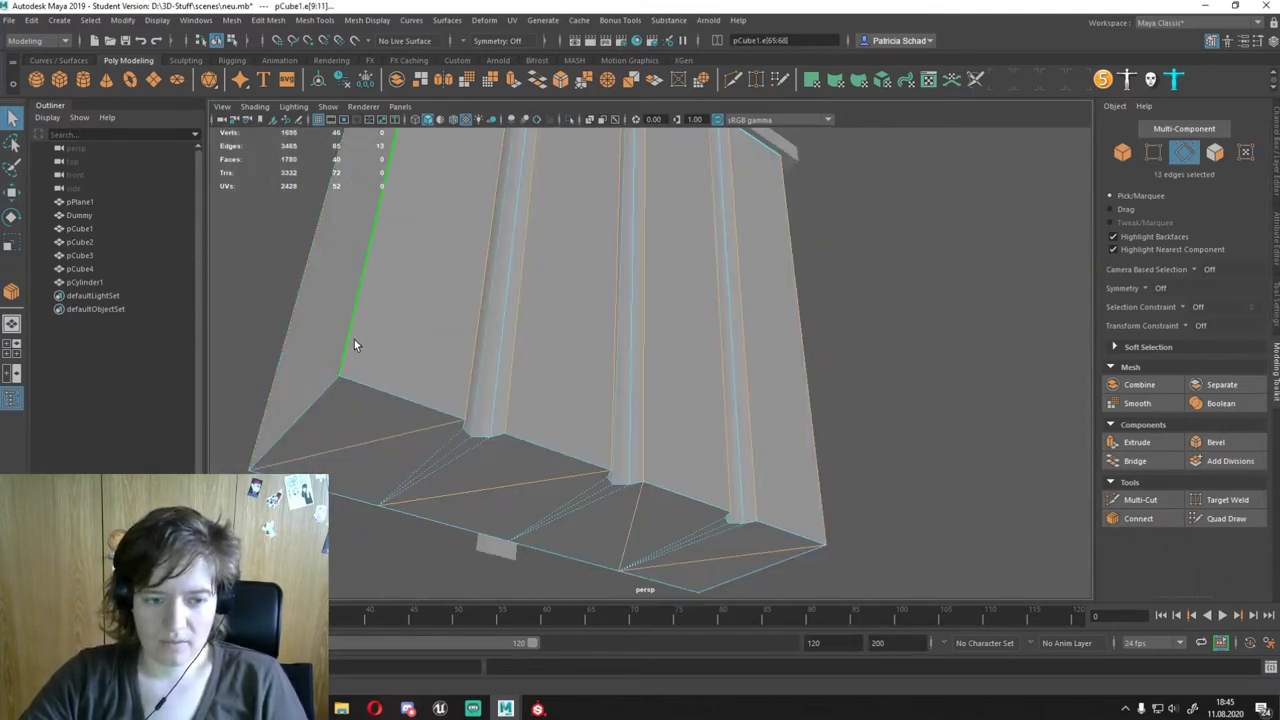
# Step: Bevel pCube1's groove edges, raising the segment count and adjusting Fraction to round them
pyautogui.keyDown('alt'); pyautogui.moveTo(354, 345); pyautogui.dragTo(611, 200); pyautogui.keyUp('alt')
pyautogui.keyDown('alt'); pyautogui.moveTo(494, 297); pyautogui.dragTo(547, 298); pyautogui.keyUp('alt')
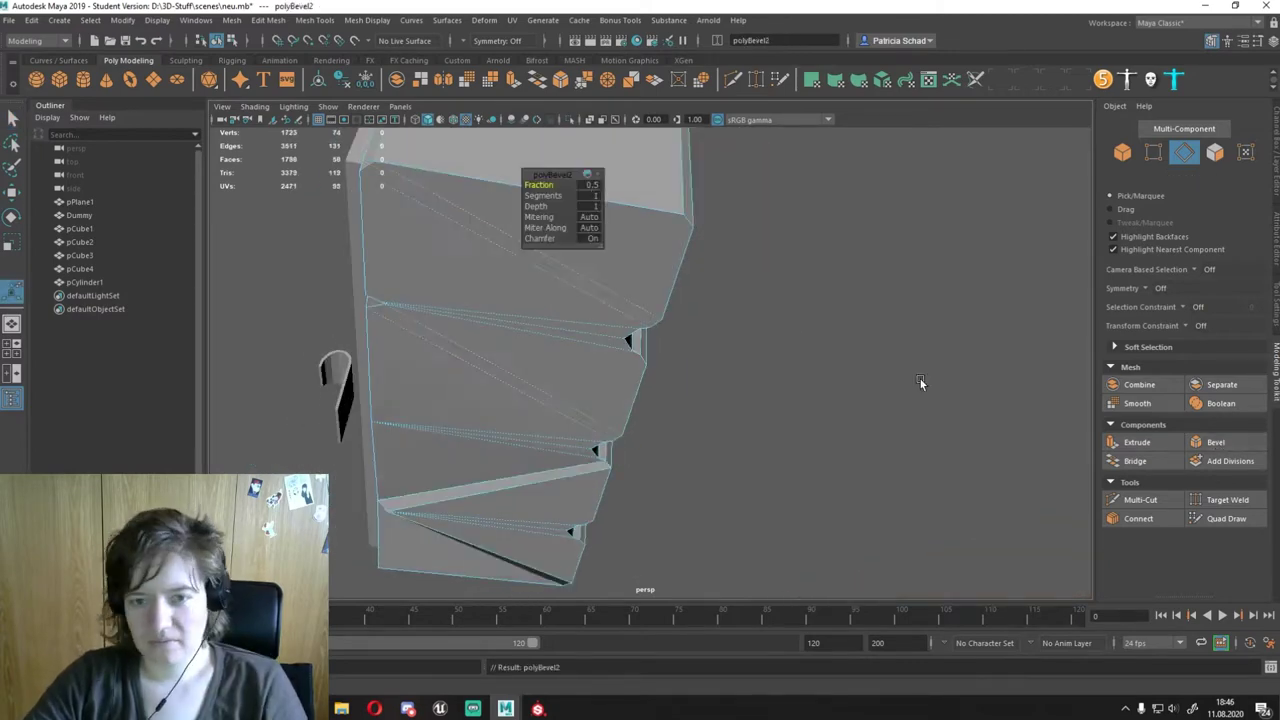
pyautogui.keyDown('alt'); pyautogui.moveTo(920, 379); pyautogui.dragTo(700, 300); pyautogui.keyUp('alt')
pyautogui.click(591, 200)
pyautogui.moveTo(593, 190); pyautogui.dragTo(686, 451, button='middle')
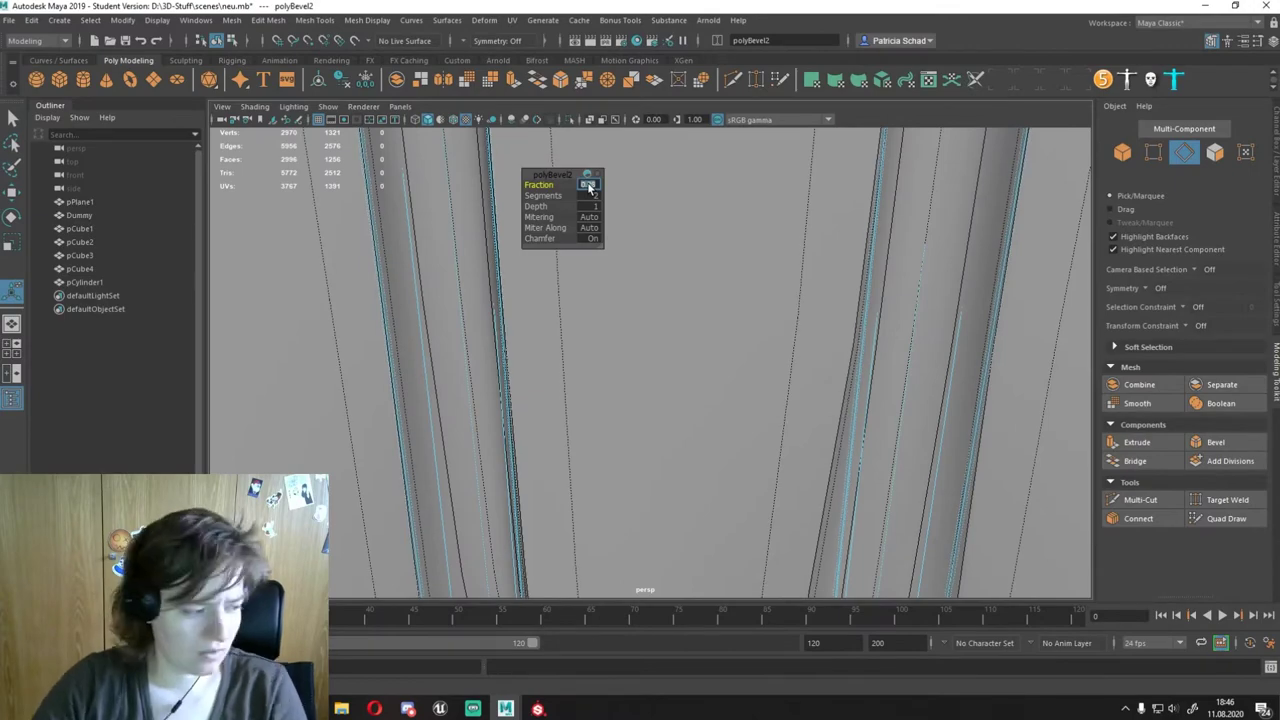
pyautogui.scroll(-5, 1080, 286)
# Step: Connect the 22 selected edges to add loops across the lower walls and underside
pyautogui.click(1219, 443)
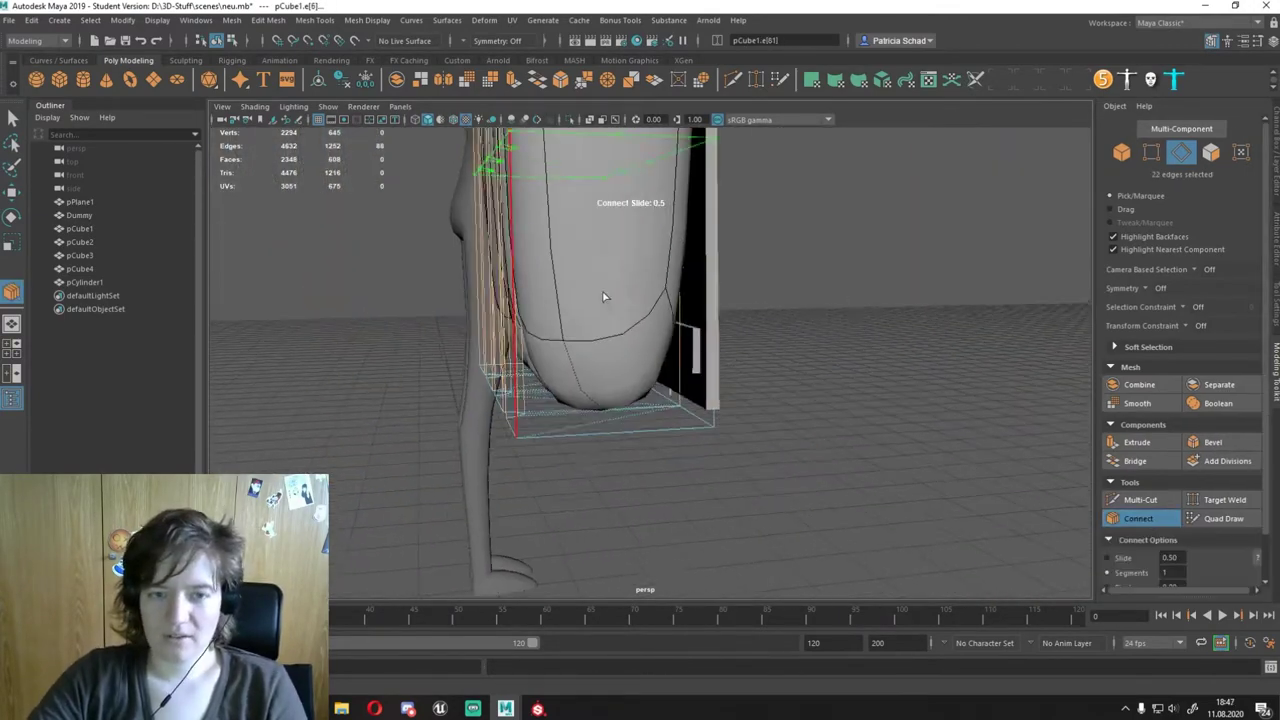
pyautogui.press('w')
pyautogui.keyDown('alt'); pyautogui.moveTo(573, 386); pyautogui.dragTo(570, 233); pyautogui.keyUp('alt')
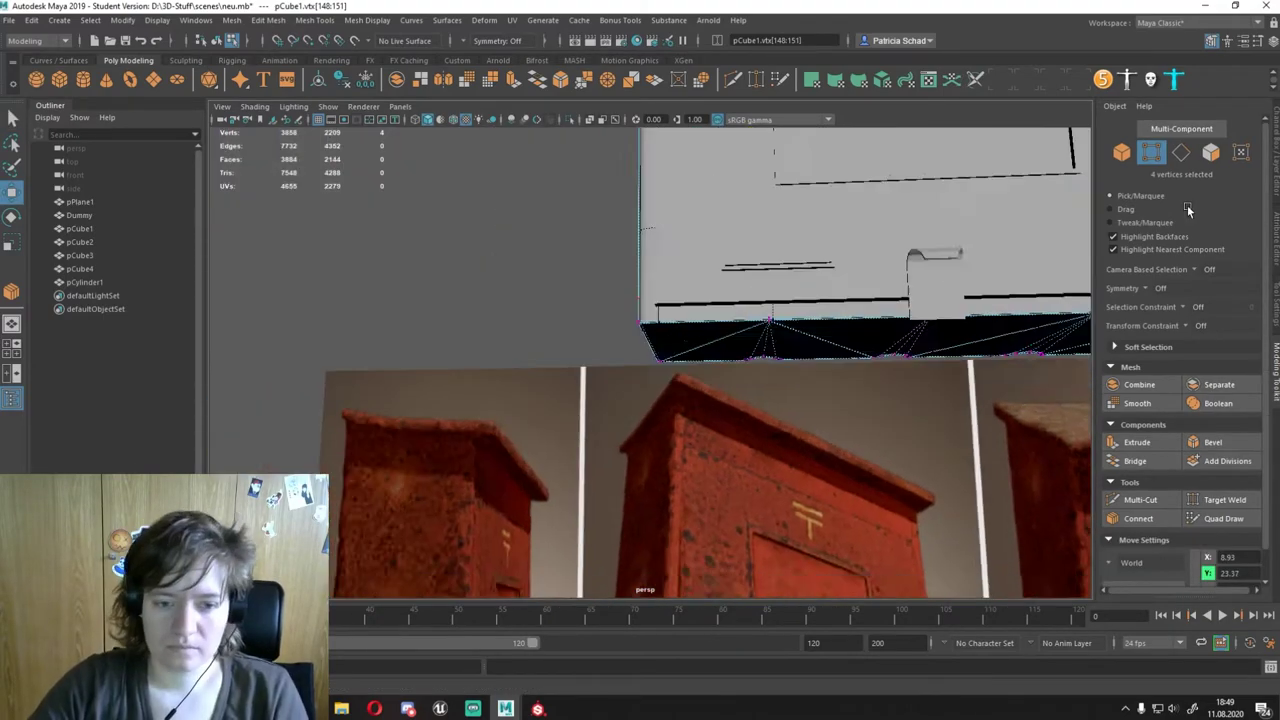
# Step: Insert an edge loop near the groove and connect support edges with Slide 0.1
pyautogui.keyDown('alt'); pyautogui.moveTo(754, 300); pyautogui.dragTo(692, 302); pyautogui.keyUp('alt')
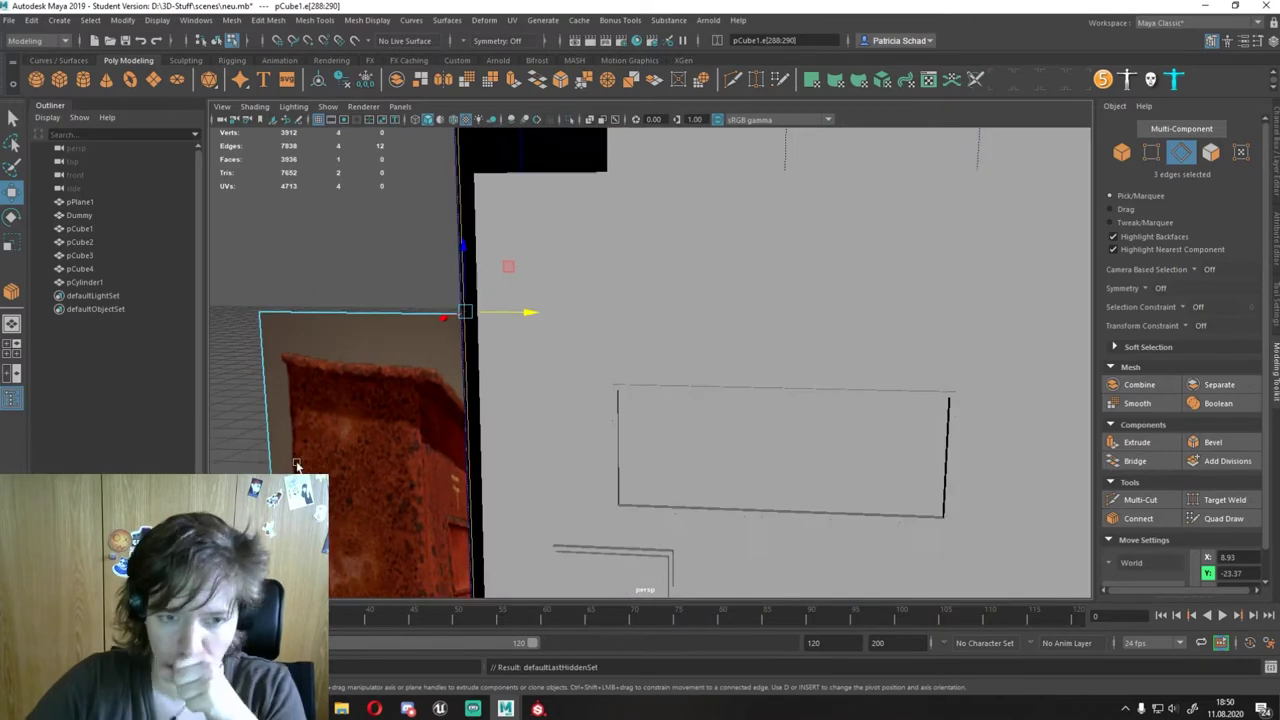
pyautogui.moveTo(400, 334); pyautogui.dragTo(451, 320, button='right')
pyautogui.moveTo(451, 320)
pyautogui.keyDown('alt'); pyautogui.mouseDown()
pyautogui.moveTo(643, 445)
pyautogui.moveTo(731, 337)
pyautogui.mouseUp(); pyautogui.keyUp('alt')
pyautogui.moveTo(731, 337)
pyautogui.mouseDown(button='right')
pyautogui.moveTo(729, 300)
pyautogui.moveTo(640, 380)
pyautogui.mouseUp(button='right')
pyautogui.click(590, 430)
pyautogui.keyDown('alt'); pyautogui.moveTo(656, 447); pyautogui.dragTo(900, 380); pyautogui.keyUp('alt')
pyautogui.click(1138, 517)
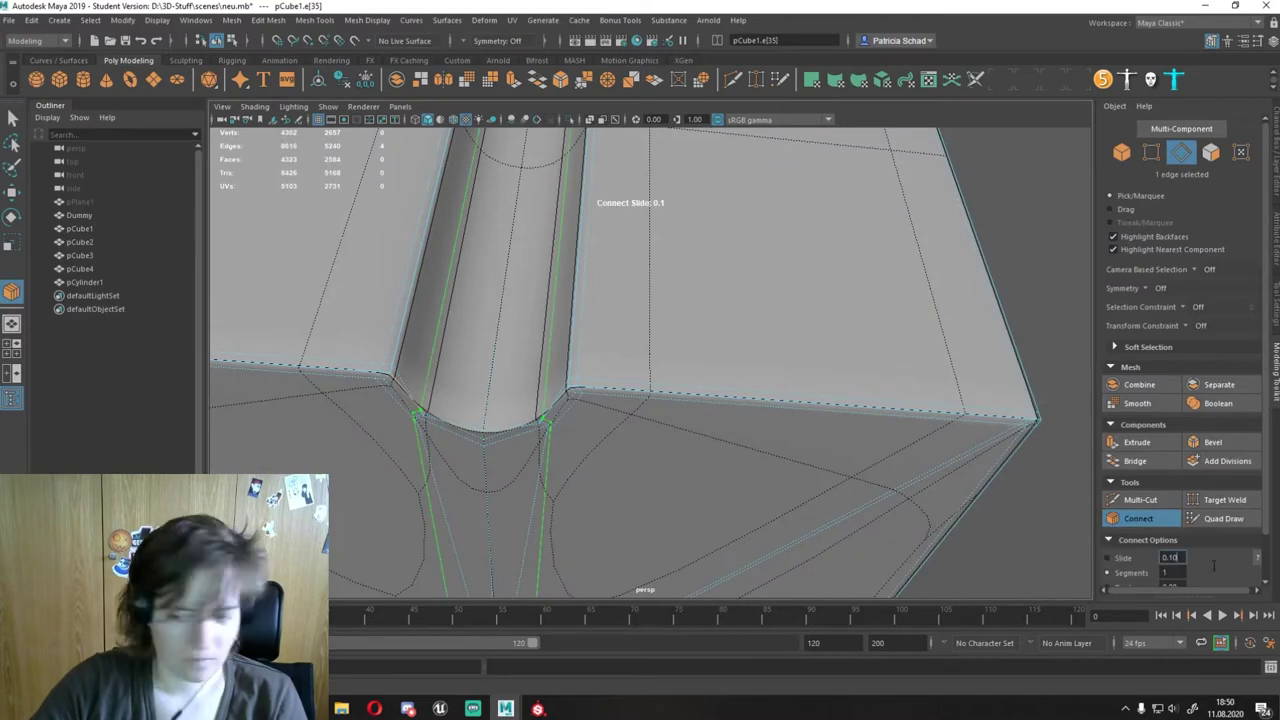
# Step: Return to Object Mode and select the top plate pCube2
pyautogui.moveTo(751, 337); pyautogui.dragTo(654, 374, button='right')
pyautogui.moveTo(654, 374)
pyautogui.keyDown('alt'); pyautogui.mouseDown()
pyautogui.moveTo(614, 471)
pyautogui.moveTo(522, 438)
pyautogui.moveTo(685, 441)
pyautogui.moveTo(532, 385)
pyautogui.moveTo(900, 300)
pyautogui.mouseUp(); pyautogui.keyUp('alt')
pyautogui.click(522, 438)
pyautogui.rightClick(1033, 230)
pyautogui.keyDown('alt'); pyautogui.moveTo(1035, 234); pyautogui.dragTo(726, 286); pyautogui.keyUp('alt')
pyautogui.click(654, 350)
# Step: Exit component editing on the box and clear its vertex selection
pyautogui.keyDown('alt'); pyautogui.moveTo(654, 350); pyautogui.dragTo(626, 354, button='middle'); pyautogui.keyUp('alt')
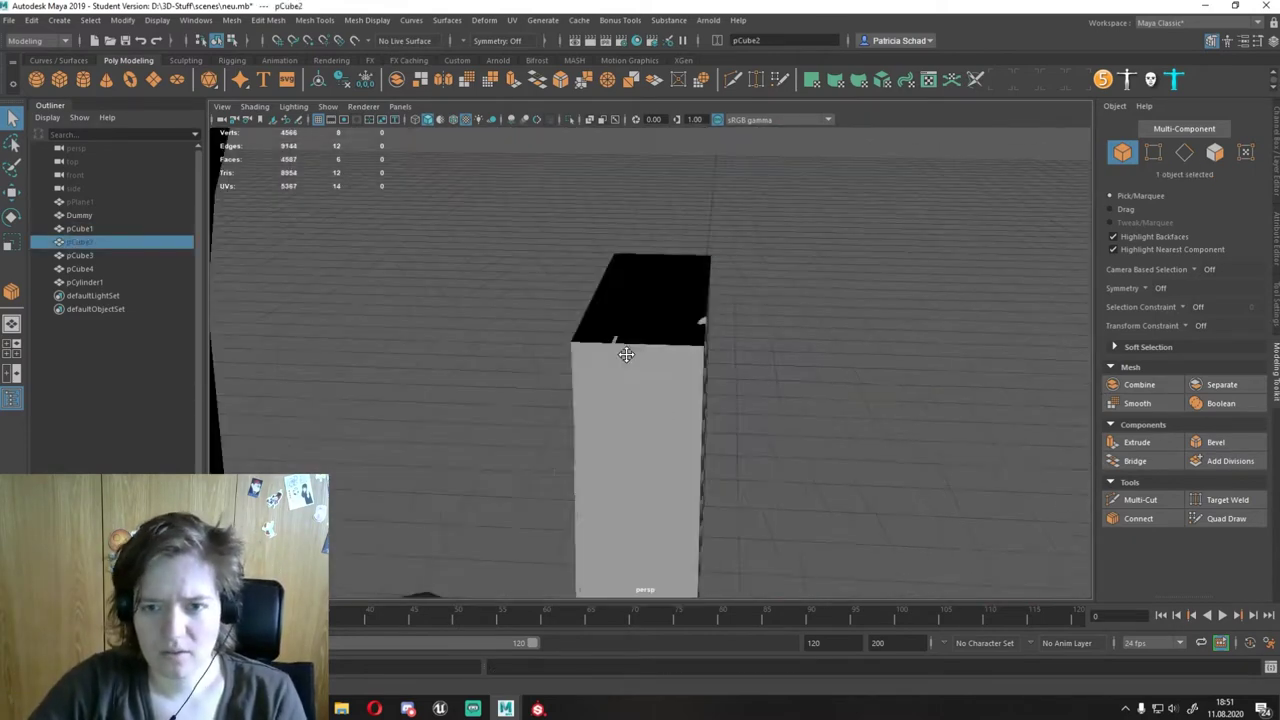
pyautogui.keyDown('alt'); pyautogui.moveTo(626, 354); pyautogui.dragTo(681, 331, button='right'); pyautogui.keyUp('alt')
pyautogui.press('F8')
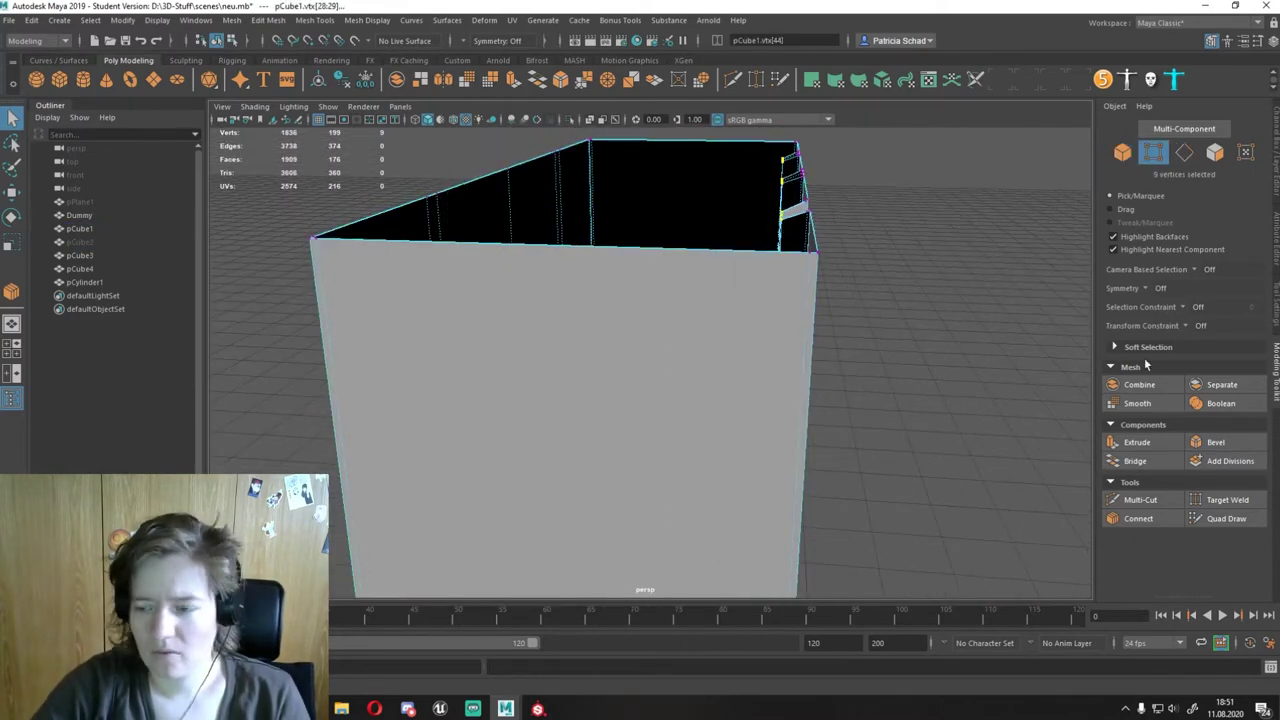
pyautogui.click(1228, 40)
pyautogui.click(1243, 40)
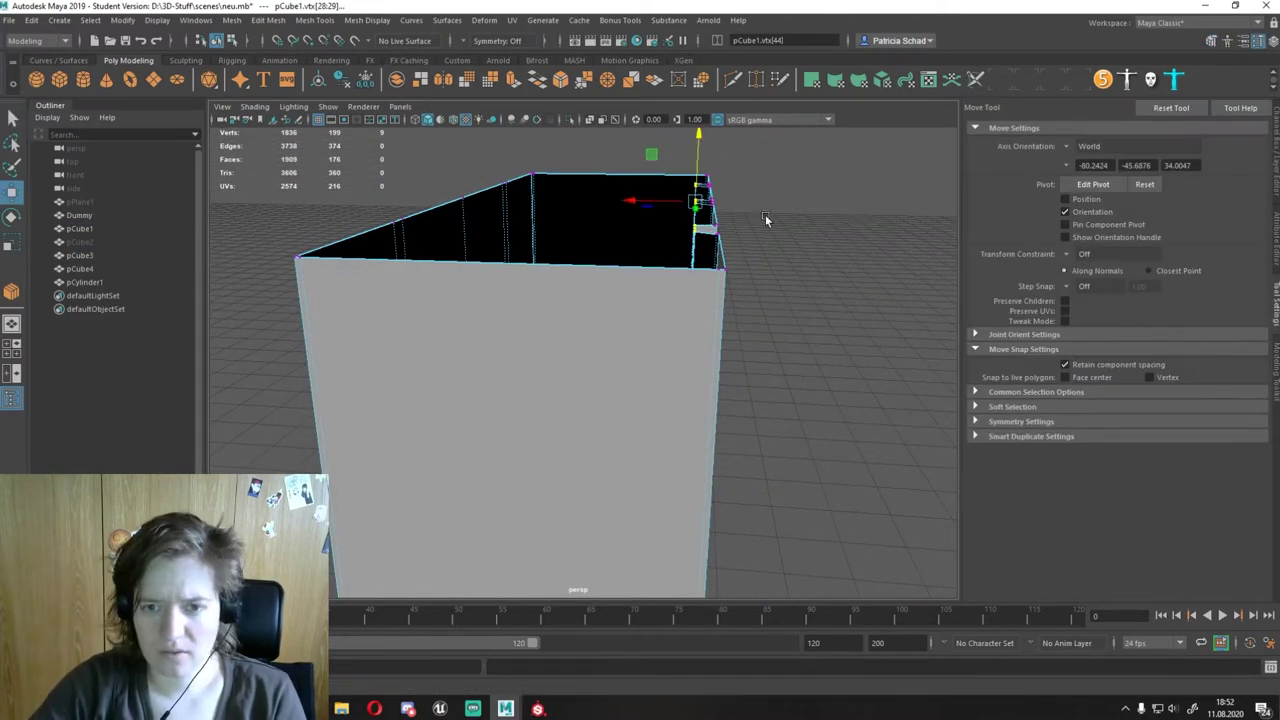
pyautogui.keyDown('alt'); pyautogui.moveTo(765, 219); pyautogui.dragTo(796, 392); pyautogui.keyUp('alt')
pyautogui.click(609, 317)
pyautogui.moveTo(478, 297)
pyautogui.keyDown('alt'); pyautogui.mouseDown()
pyautogui.moveTo(609, 317)
pyautogui.moveTo(300, 250)
pyautogui.mouseUp(); pyautogui.keyUp('alt')
pyautogui.scroll(-5, 700, 340)
# Step: Rename pCube1 to Kasten_high in the Outliner
pyautogui.click(459, 119)
pyautogui.click(459, 119)
pyautogui.press('t')
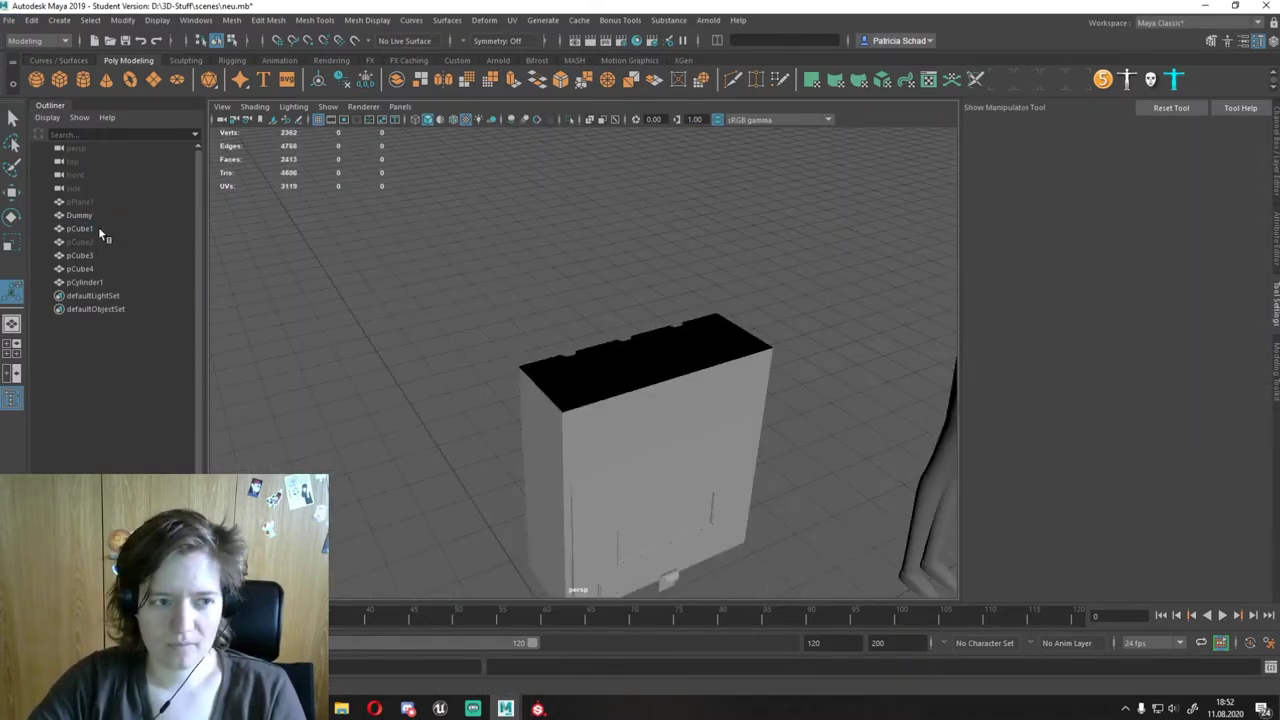
pyautogui.write('Kasten_high')
pyautogui.press('Return')
# Step: Bevel the top plate pCube2's edges with Fraction 0.392
pyautogui.keyDown('alt'); pyautogui.moveTo(600, 350); pyautogui.dragTo(692, 198); pyautogui.keyUp('alt')
pyautogui.rightClick(543, 257)
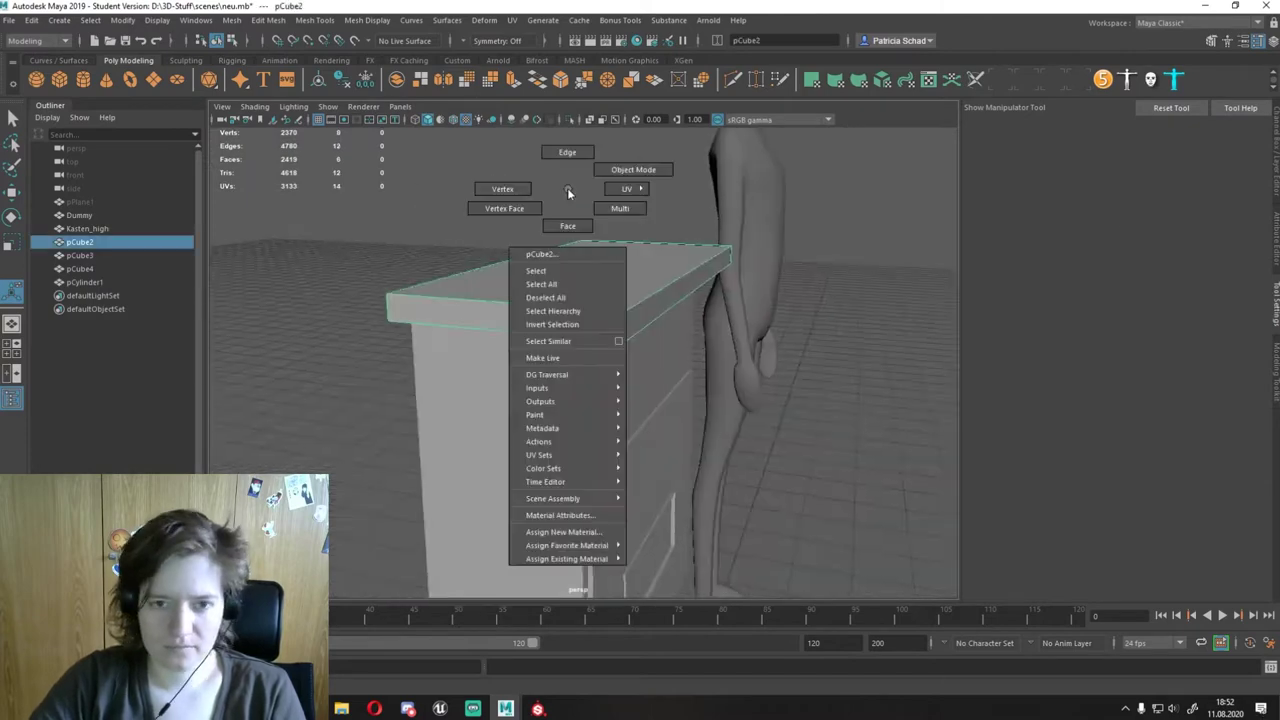
pyautogui.click(543, 230)
pyautogui.hotkey('ctrl', 'b')
pyautogui.keyDown('alt'); pyautogui.moveTo(595, 185); pyautogui.dragTo(593, 193); pyautogui.keyUp('alt')
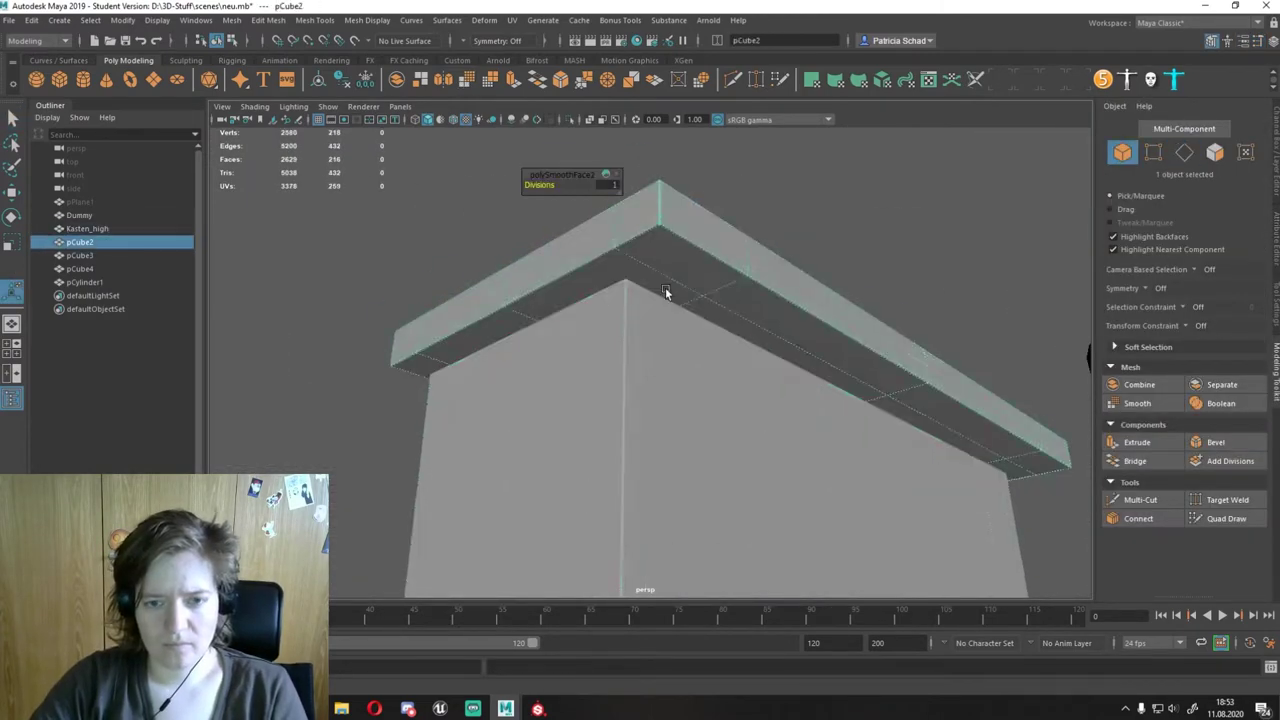
pyautogui.moveTo(665, 292)
pyautogui.keyDown('alt'); pyautogui.mouseDown()
pyautogui.moveTo(286, 271)
pyautogui.moveTo(600, 240)
pyautogui.mouseUp(); pyautogui.keyUp('alt')
pyautogui.click(606, 334)
# Step: Target Weld the stray vertices on the front panel pCube3
pyautogui.press('w')
pyautogui.keyDown('alt'); pyautogui.moveTo(606, 334); pyautogui.dragTo(637, 247); pyautogui.keyUp('alt')
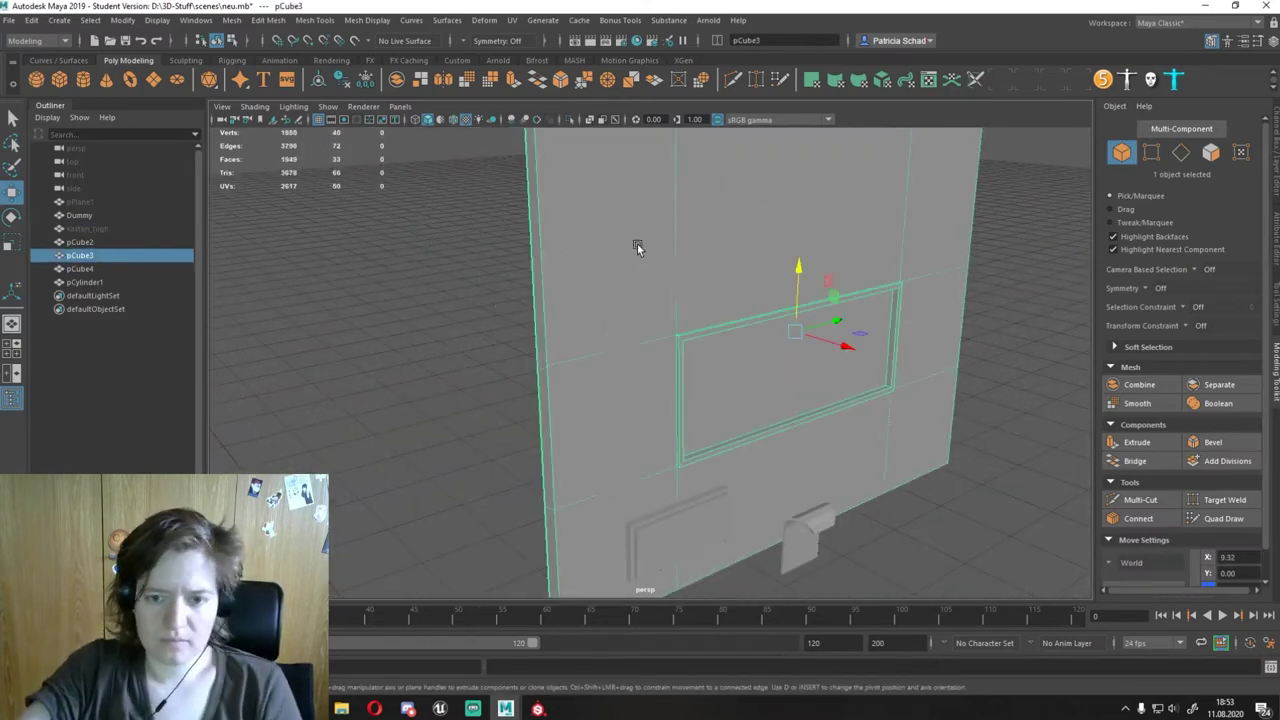
pyautogui.moveTo(538, 183)
pyautogui.mouseDown()
pyautogui.moveTo(700, 346)
pyautogui.moveTo(679, 236)
pyautogui.moveTo(737, 389)
pyautogui.mouseUp()
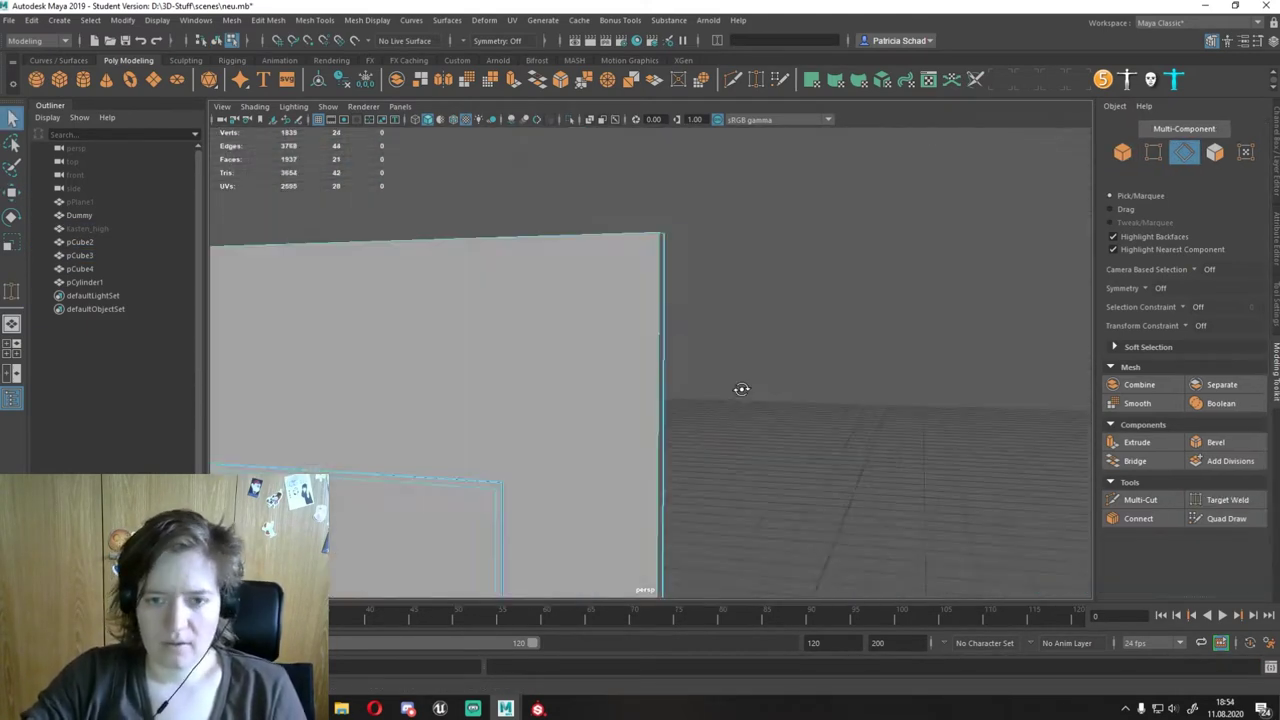
pyautogui.scroll(-5, 737, 389)
pyautogui.press('q')
pyautogui.scroll(5, 521, 447)
# Step: Bevel the inset edge loops around the slot frame, adjusting the Fraction
pyautogui.moveTo(521, 447)
pyautogui.keyDown('alt'); pyautogui.mouseDown()
pyautogui.moveTo(570, 263)
pyautogui.moveTo(540, 294)
pyautogui.moveTo(523, 289)
pyautogui.moveTo(527, 304)
pyautogui.mouseUp(); pyautogui.keyUp('alt')
pyautogui.press('F10')
pyautogui.click(1215, 442)
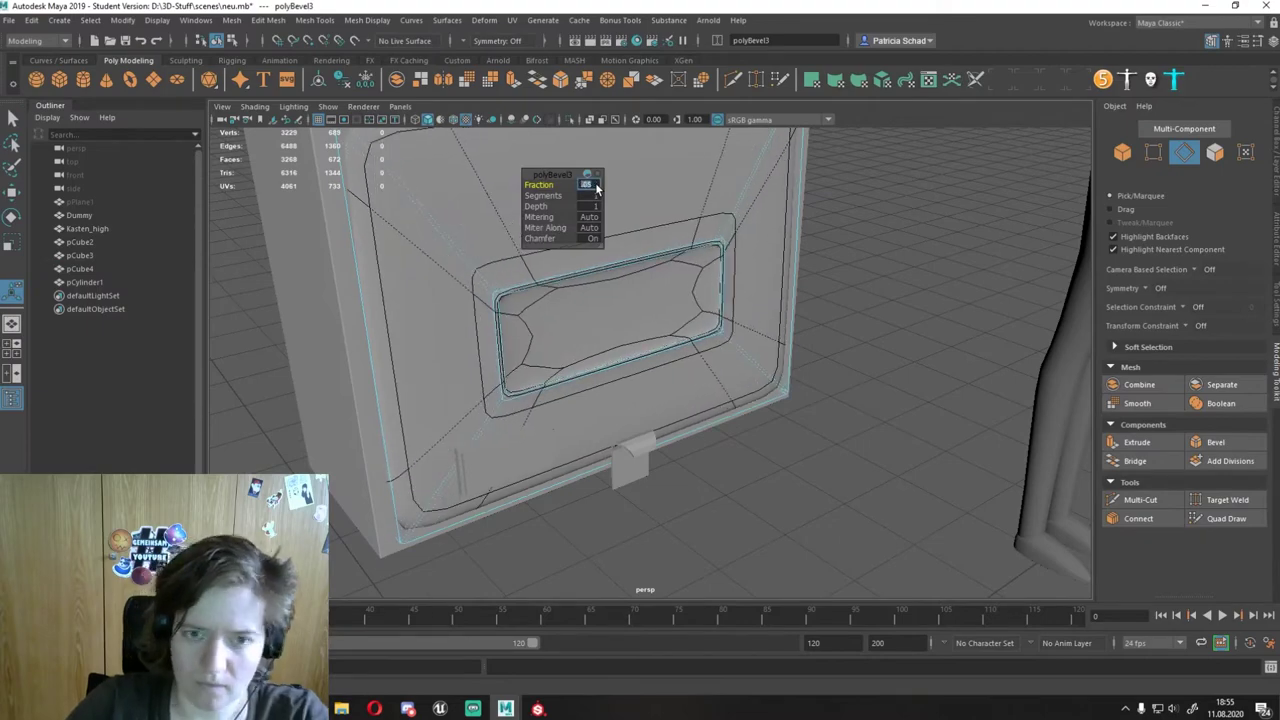
pyautogui.moveTo(591, 203)
pyautogui.keyDown('alt'); pyautogui.mouseDown()
pyautogui.moveTo(563, 449)
pyautogui.moveTo(580, 197)
pyautogui.moveTo(474, 364)
pyautogui.moveTo(338, 289)
pyautogui.moveTo(548, 236)
pyautogui.mouseUp(); pyautogui.keyUp('alt')
pyautogui.scroll(3, 588, 193)
pyautogui.press('F9')
pyautogui.press('F8')
pyautogui.rightClick(548, 236)
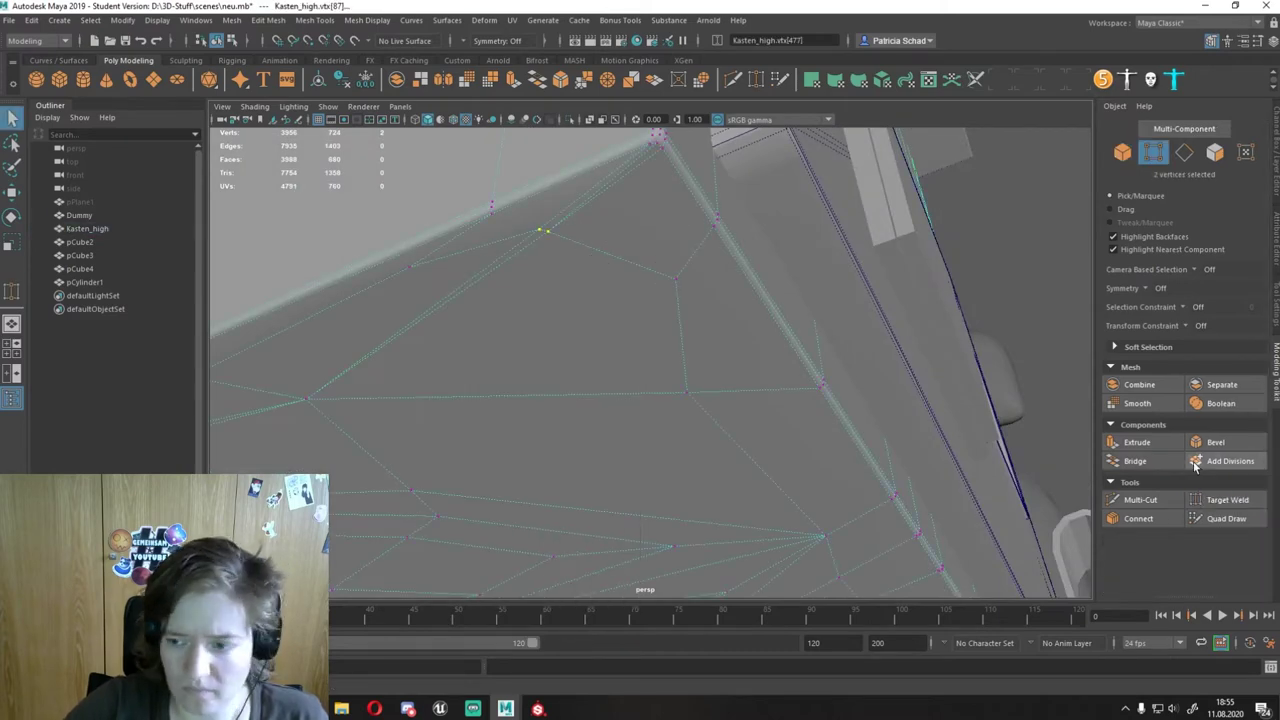
# Step: End Target Weld on Kasten_high and undo back to the three selected vertices
pyautogui.moveTo(791, 208)
pyautogui.keyDown('alt'); pyautogui.mouseDown()
pyautogui.moveTo(537, 348)
pyautogui.moveTo(606, 306)
pyautogui.moveTo(654, 397)
pyautogui.moveTo(597, 359)
pyautogui.mouseUp(); pyautogui.keyUp('alt')
pyautogui.press('q')
pyautogui.hotkey('ctrl', 'z')
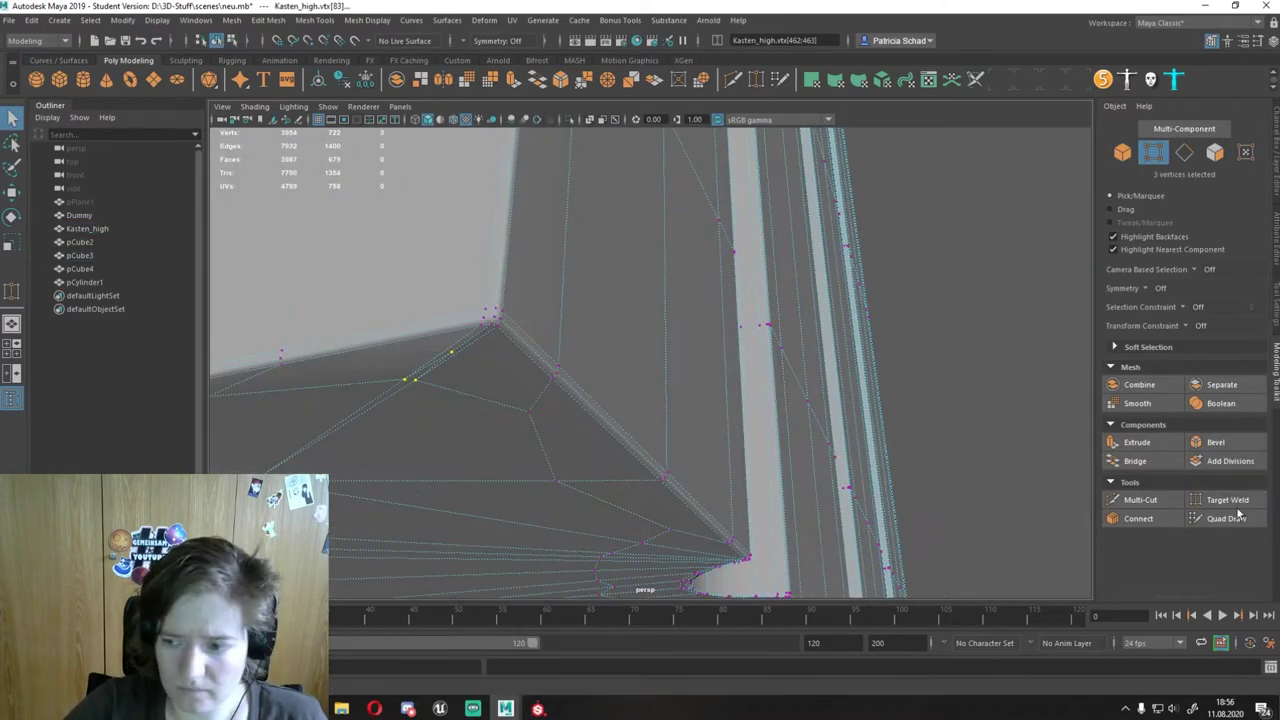
pyautogui.hotkey('ctrl', 'z')
pyautogui.hotkey('ctrl', 'z')
pyautogui.keyDown('alt'); pyautogui.moveTo(491, 466); pyautogui.dragTo(695, 455); pyautogui.keyUp('alt')
pyautogui.hotkey('ctrl', 'z')
pyautogui.hotkey('ctrl', 'z')
pyautogui.hotkey('ctrl', 'z')
pyautogui.hotkey('ctrl', 'z')
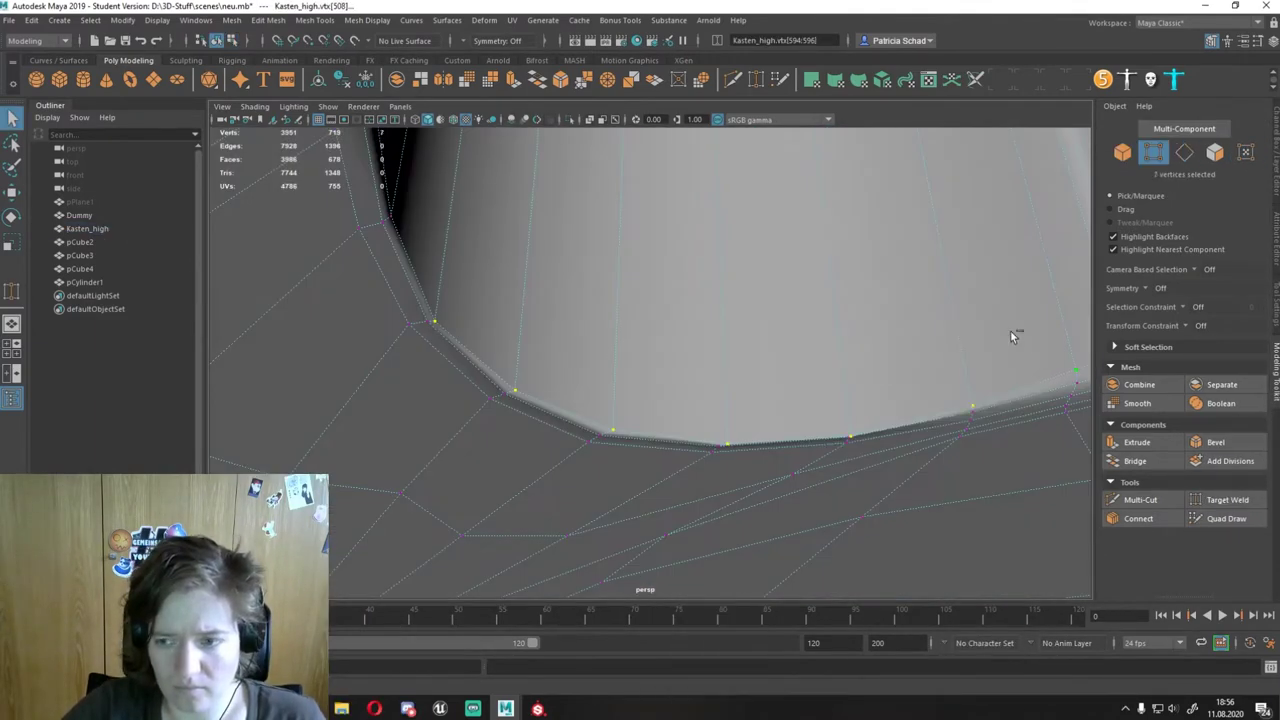
pyautogui.hotkey('ctrl', 'z')
pyautogui.hotkey('ctrl', 'z')
pyautogui.press('w')
pyautogui.hotkey('ctrl', 'z')
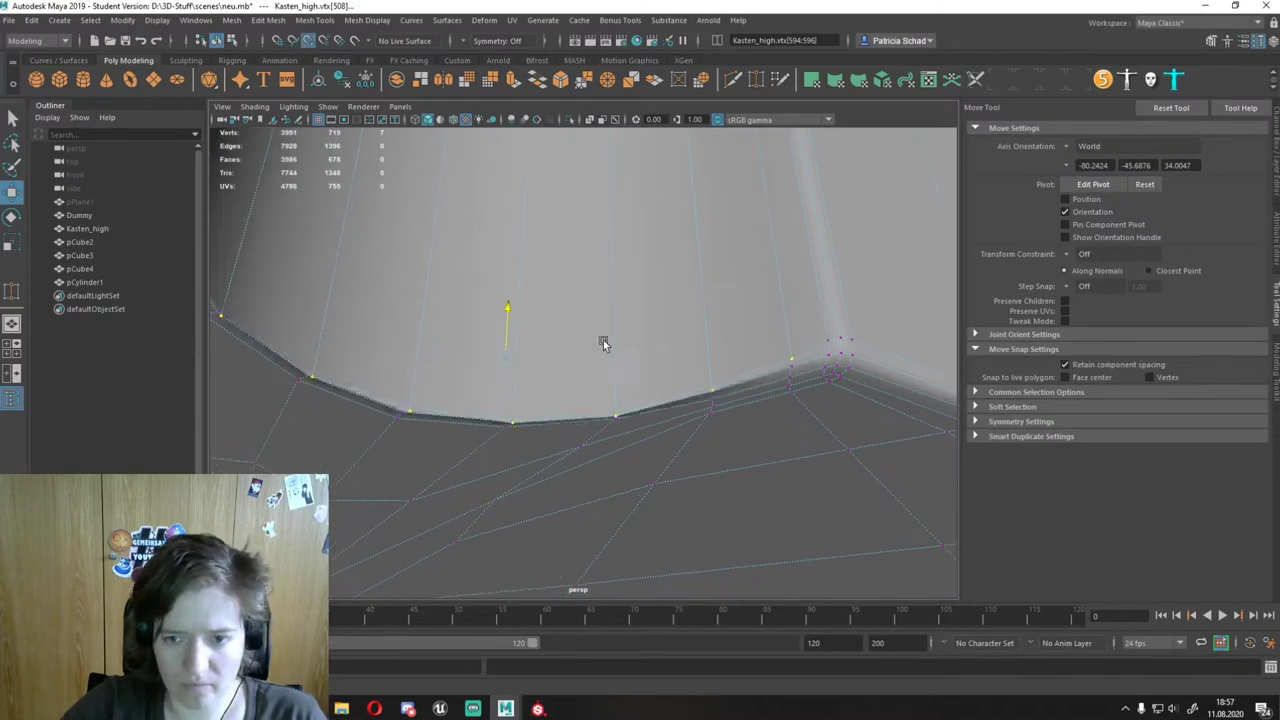
# Step: Keep undoing through earlier vertex selections back to the 13 selected frame edges
pyautogui.hotkey('ctrl', 'z')
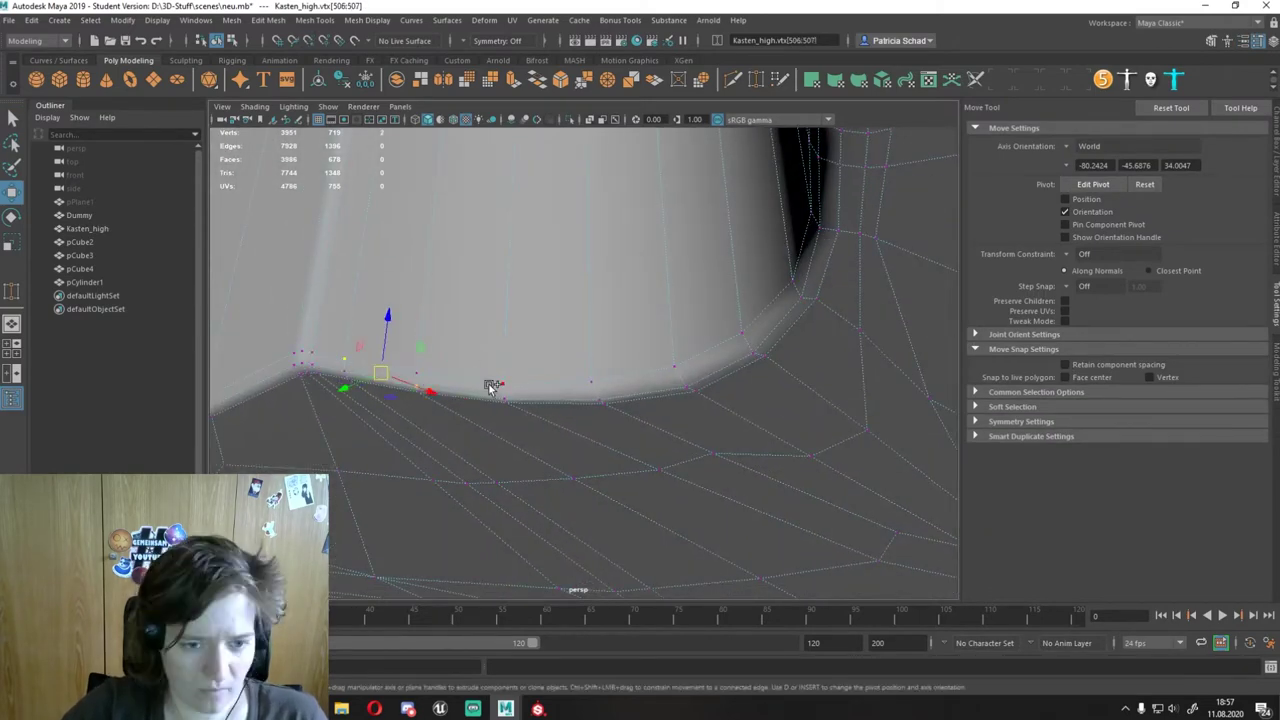
pyautogui.hotkey('ctrl', 'z')
pyautogui.hotkey('ctrl', 'z')
pyautogui.hotkey('ctrl', 'z')
pyautogui.hotkey('ctrl', 'z')
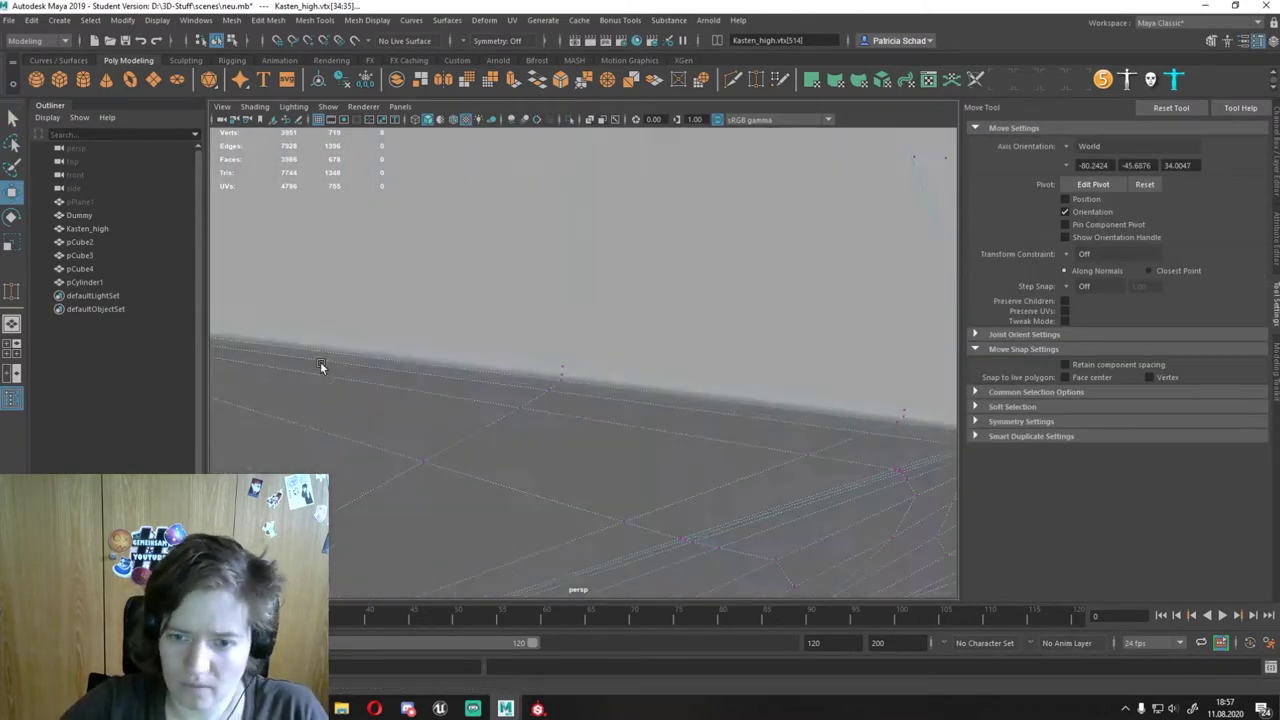
pyautogui.hotkey('ctrl', 'z')
pyautogui.hotkey('ctrl', 'z')
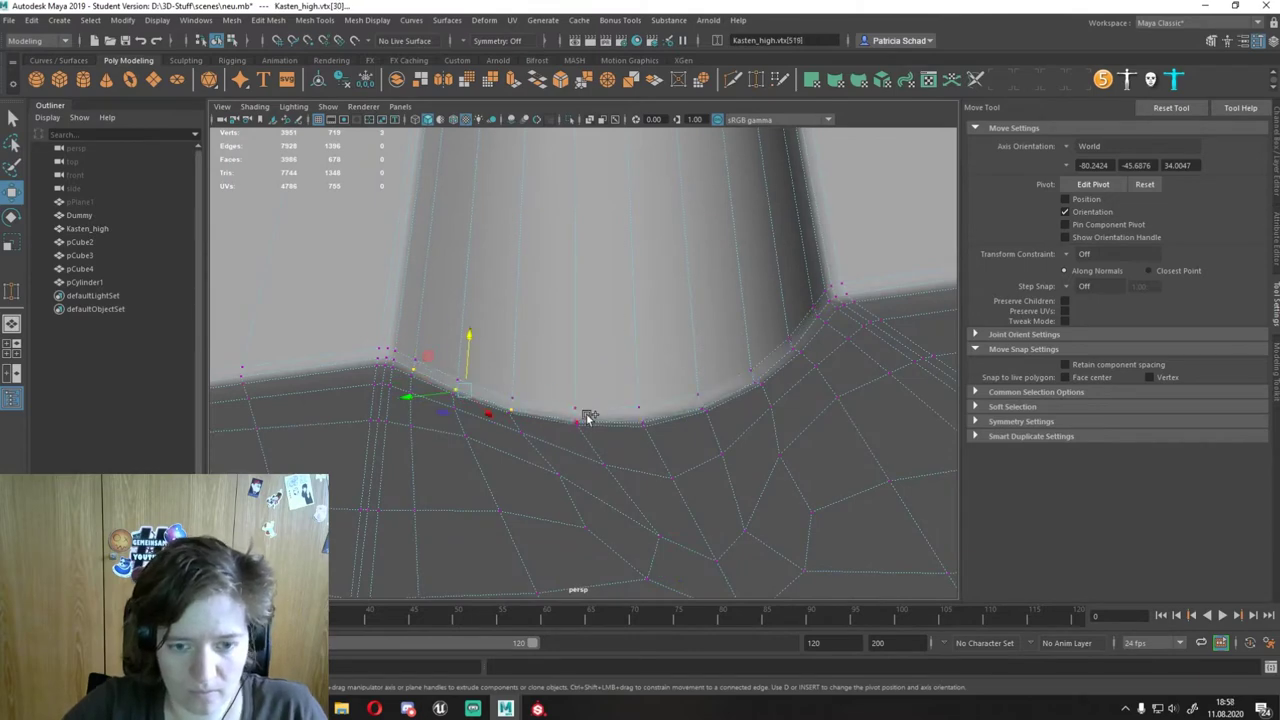
pyautogui.hotkey('ctrl', 'z')
pyautogui.hotkey('ctrl', 'z')
pyautogui.hotkey('ctrl', 'z')
pyautogui.hotkey('ctrl', 'z')
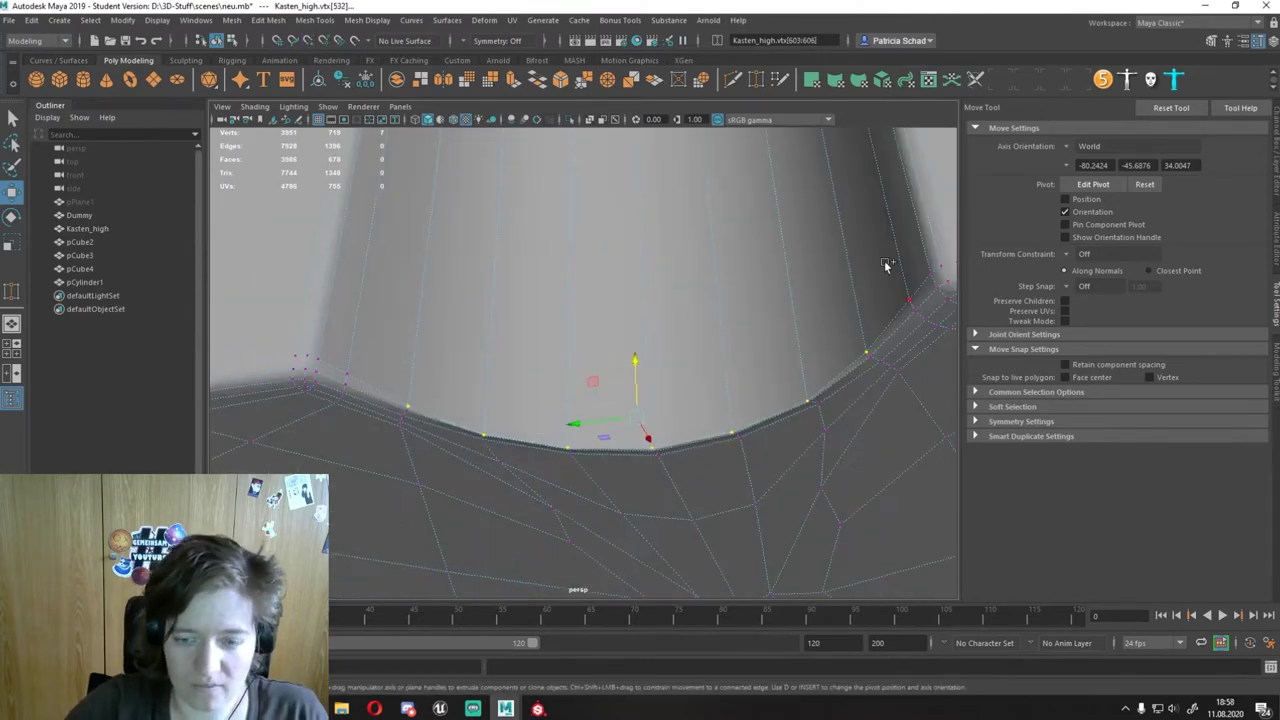
pyautogui.hotkey('ctrl', 'z')
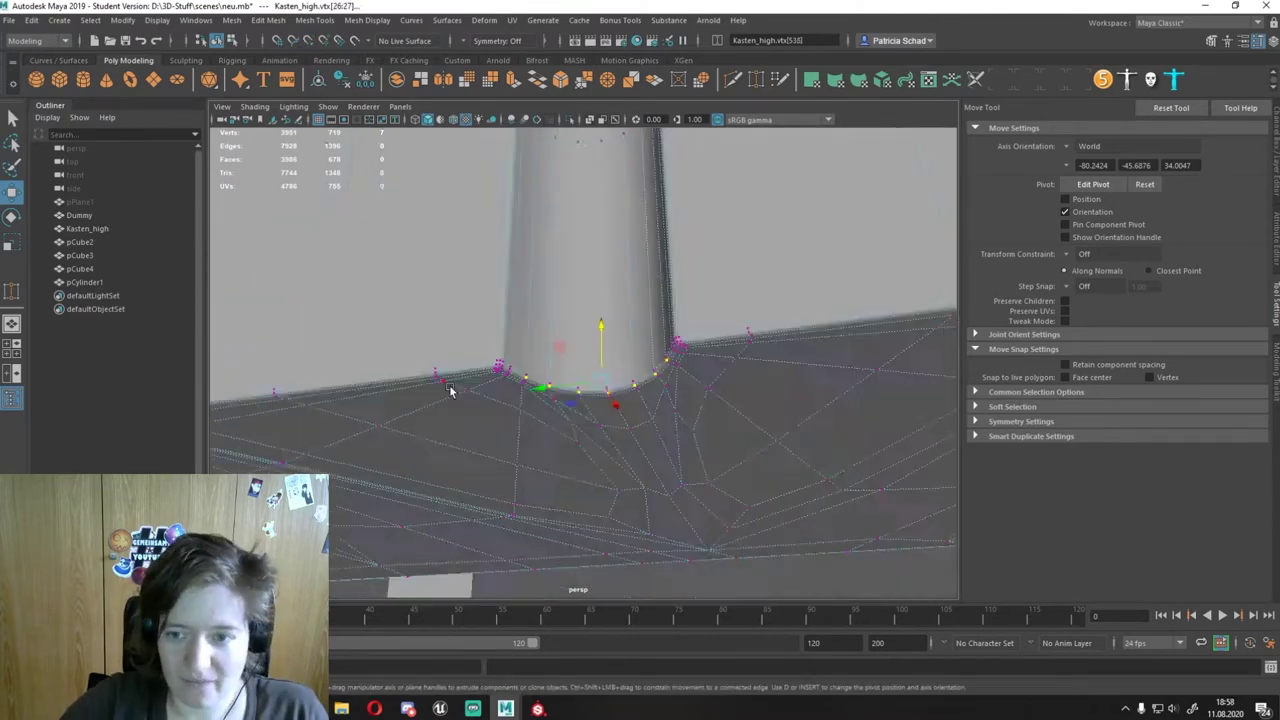
pyautogui.hotkey('ctrl', 'z')
pyautogui.hotkey('ctrl', 'z')
pyautogui.hotkey('ctrl', 'z')
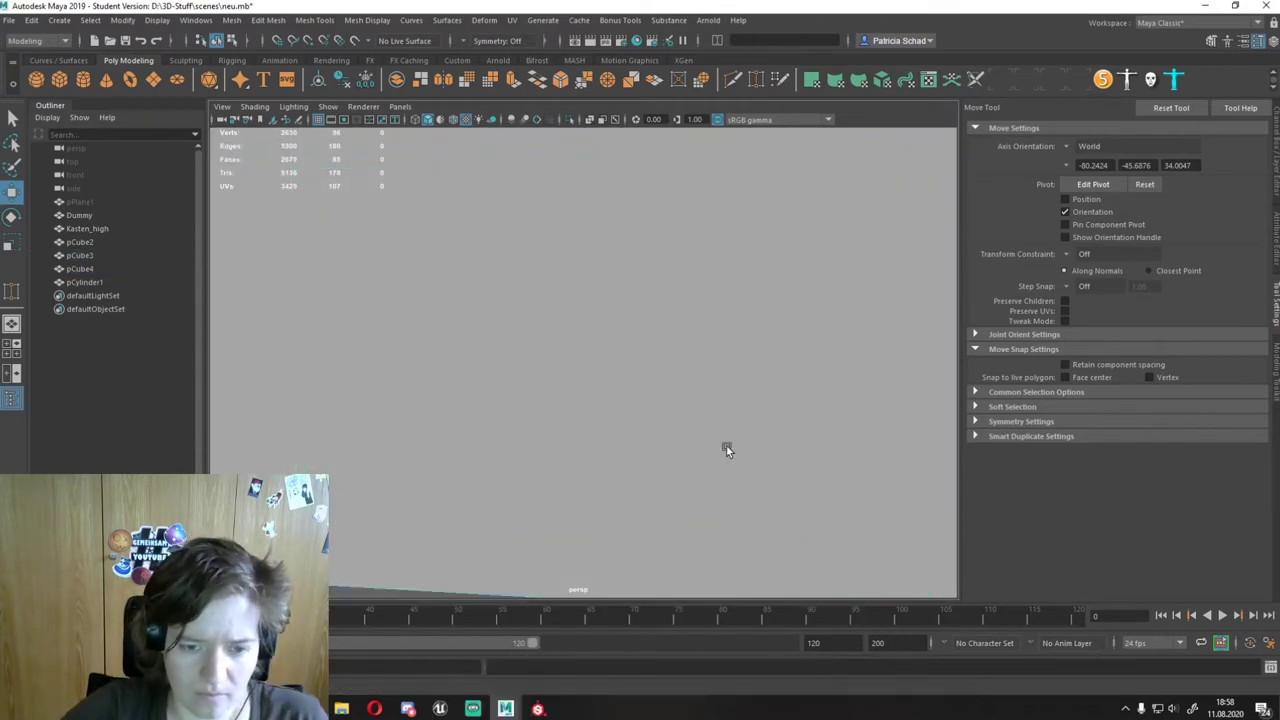
pyautogui.hotkey('ctrl', 'z')
pyautogui.hotkey('ctrl', 'z')
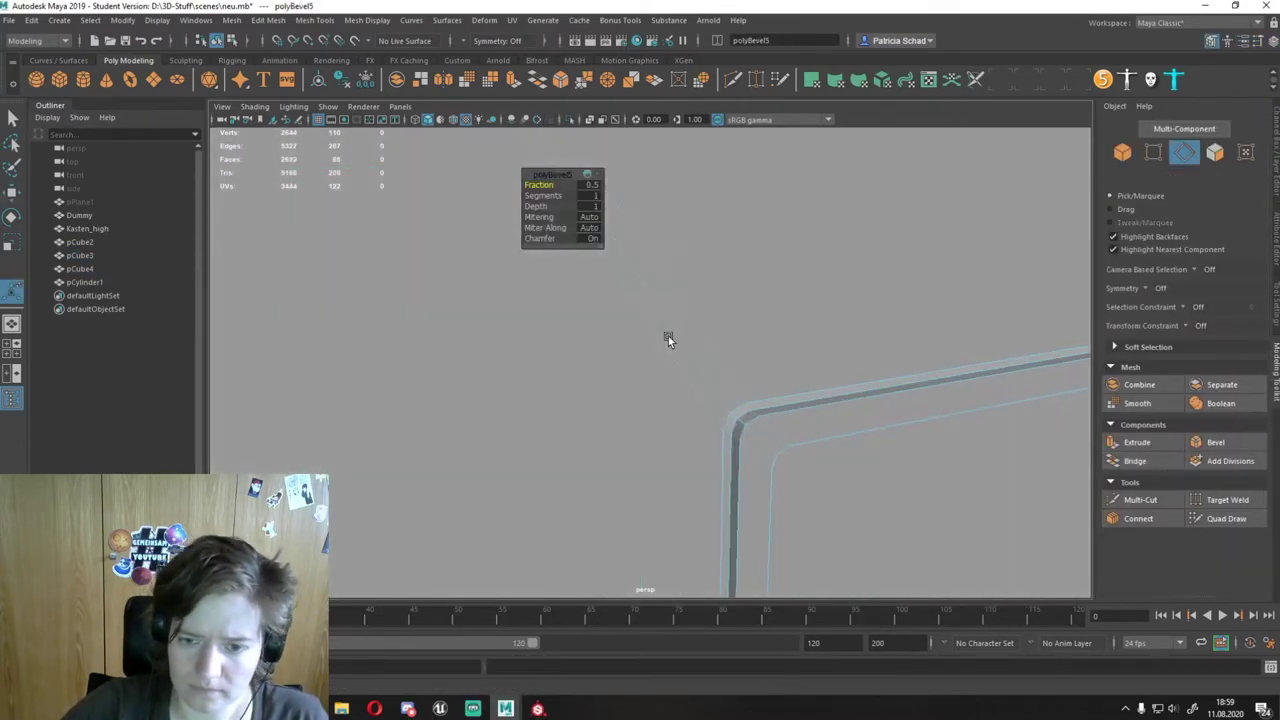
# Step: Re-bevel the frame edges at Fraction 0.2 and extrude a face of the box
pyautogui.hotkey('ctrl', 'z')
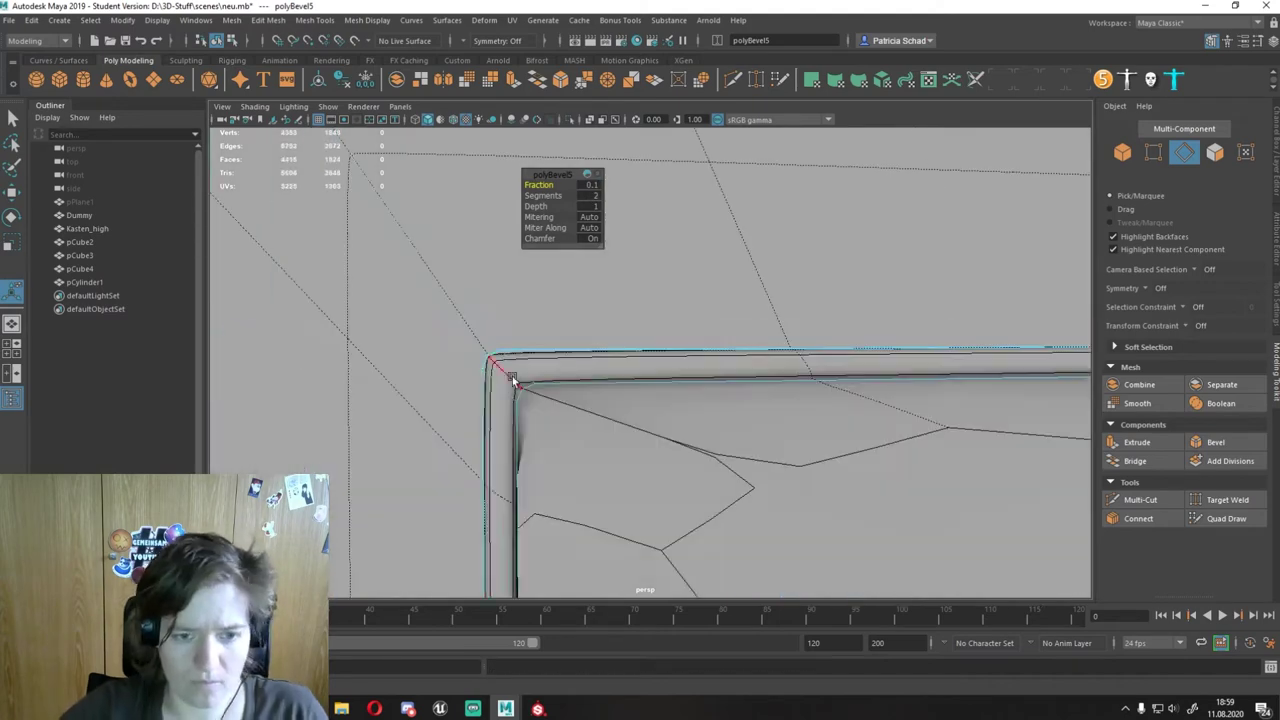
pyautogui.hotkey('ctrl', 'z')
pyautogui.hotkey('ctrl', 'z')
pyautogui.moveTo(740, 337); pyautogui.dragTo(797, 300, button='right')
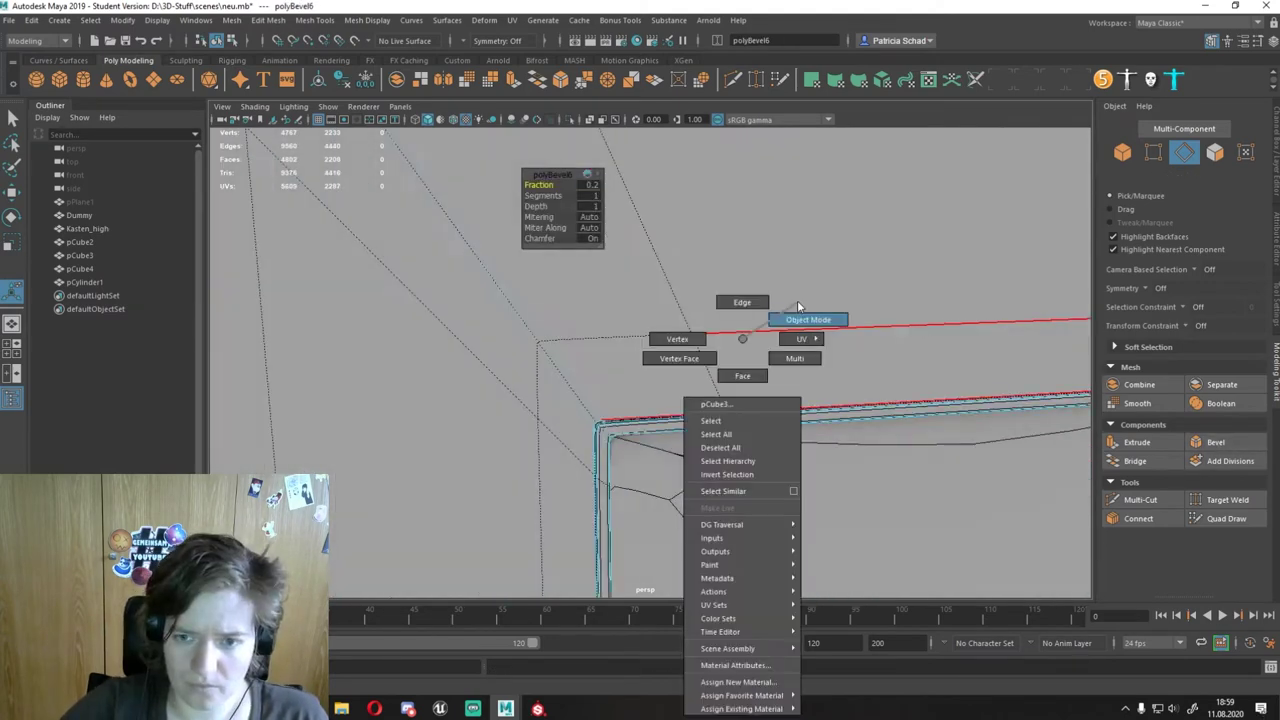
pyautogui.keyDown('alt'); pyautogui.moveTo(1008, 237); pyautogui.dragTo(965, 307); pyautogui.keyUp('alt')
pyautogui.keyDown('shift'); pyautogui.moveTo(737, 340); pyautogui.dragTo(737, 371, button='right'); pyautogui.keyUp('shift')
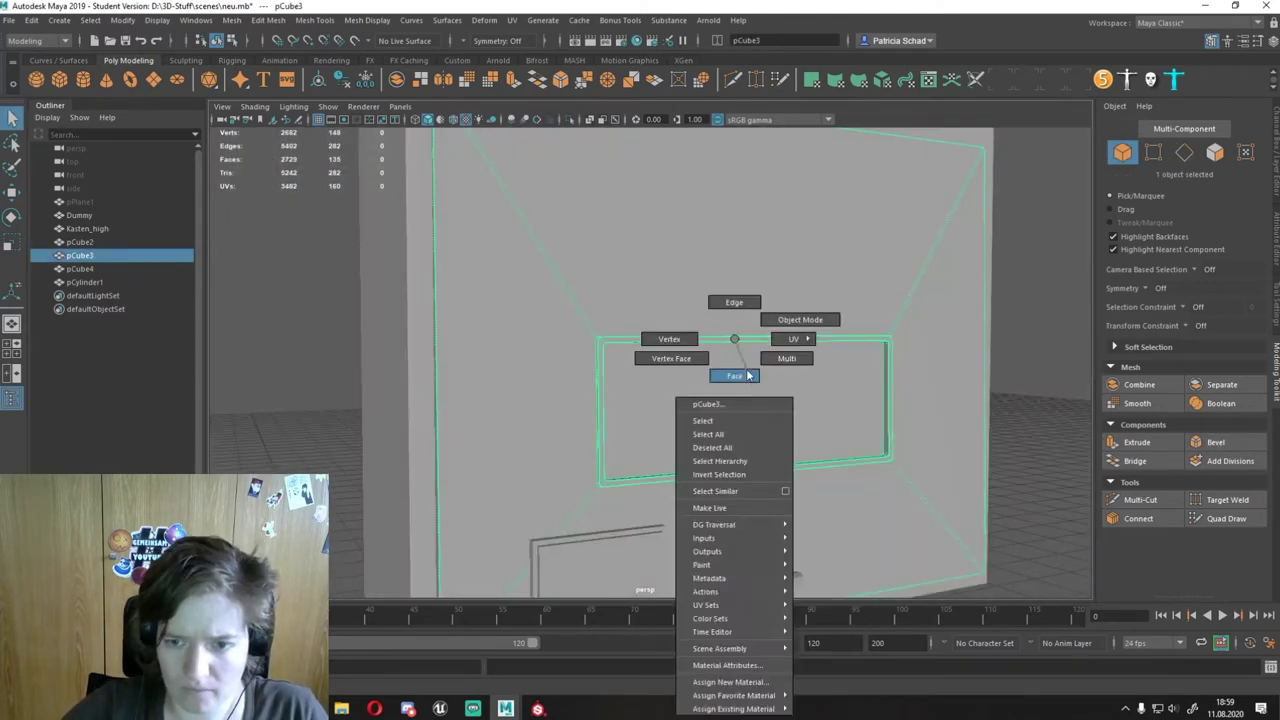
pyautogui.scroll(-5, 385, 157)
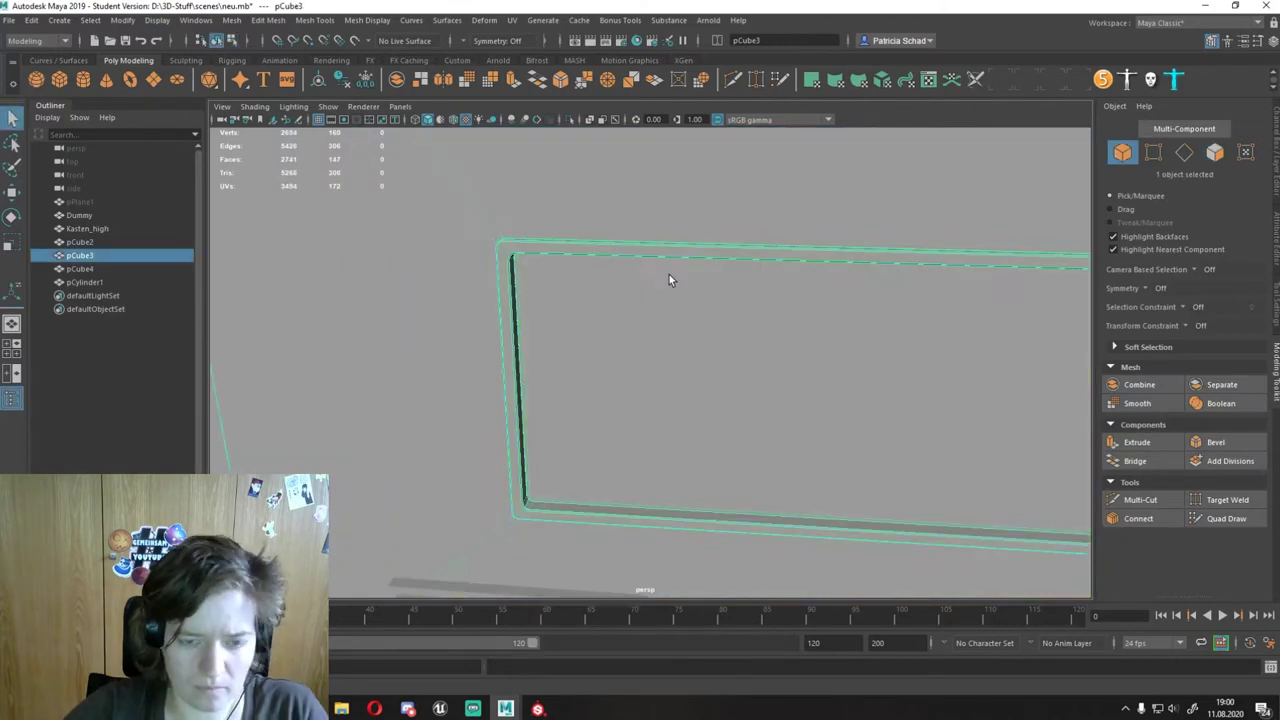
# Step: Rename pCube3 to Klappe_high and pCube2 to Deckel_high in the Outliner
pyautogui.moveTo(669, 274)
pyautogui.keyDown('alt'); pyautogui.mouseDown()
pyautogui.moveTo(543, 304)
pyautogui.moveTo(597, 351)
pyautogui.mouseUp(); pyautogui.keyUp('alt')
pyautogui.keyDown('shift'); pyautogui.moveTo(597, 351); pyautogui.dragTo(729, 375, button='right'); pyautogui.keyUp('shift')
pyautogui.keyDown('alt'); pyautogui.moveTo(729, 375); pyautogui.dragTo(620, 360); pyautogui.keyUp('alt')
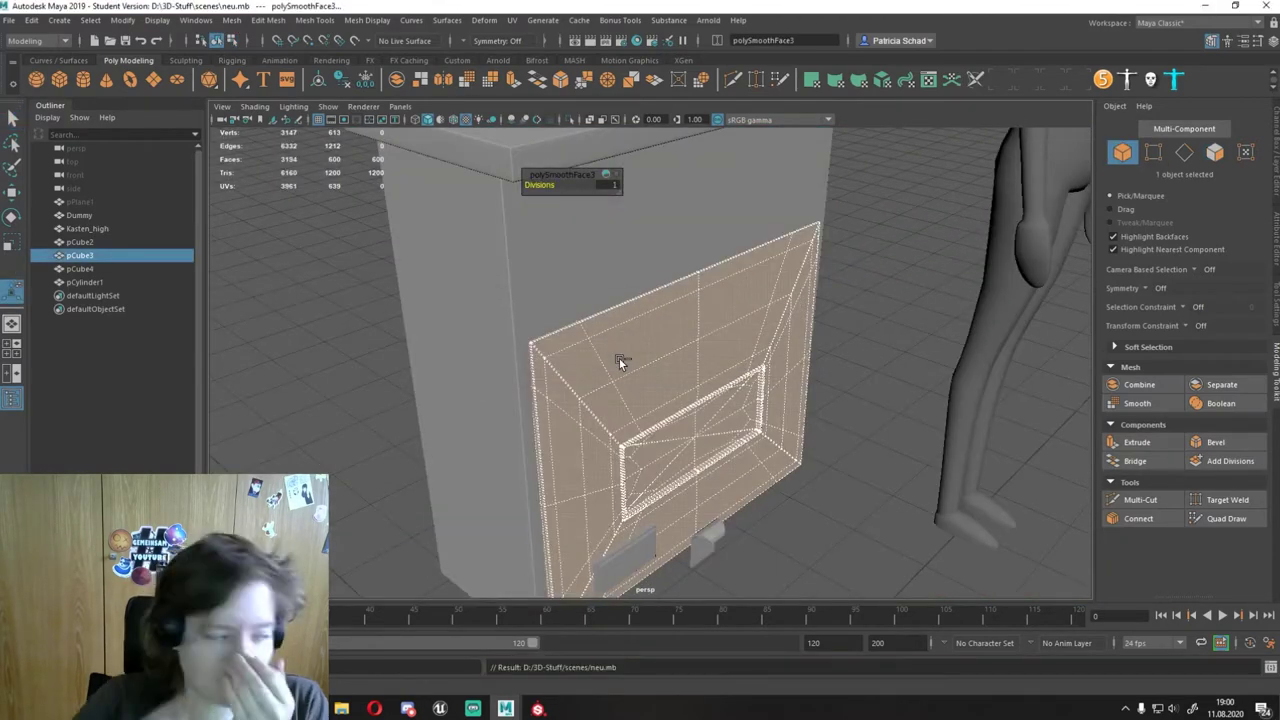
pyautogui.hotkey('ctrl', 'z')
pyautogui.write('Klappe_high')
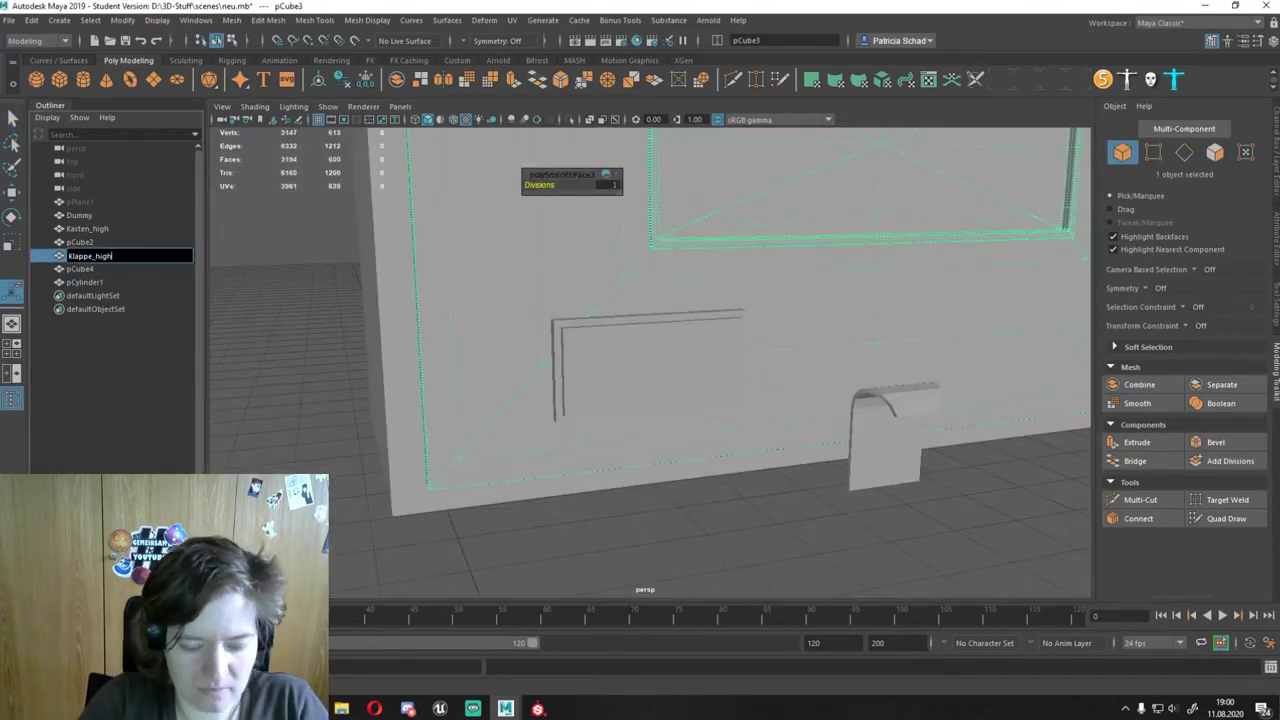
pyautogui.click(120, 243)
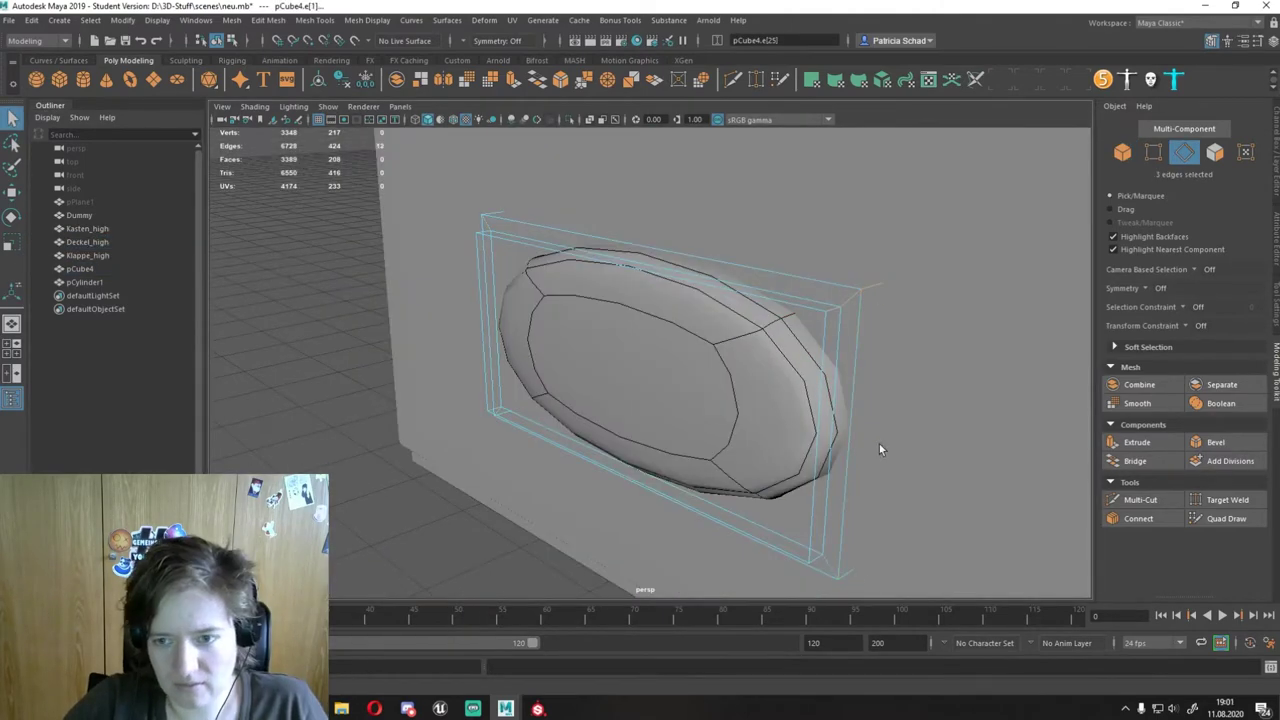
# Step: Bevel the pCube4 panel's selected edges with Fraction 0.05
pyautogui.keyDown('alt'); pyautogui.moveTo(879, 449); pyautogui.dragTo(457, 343); pyautogui.keyUp('alt')
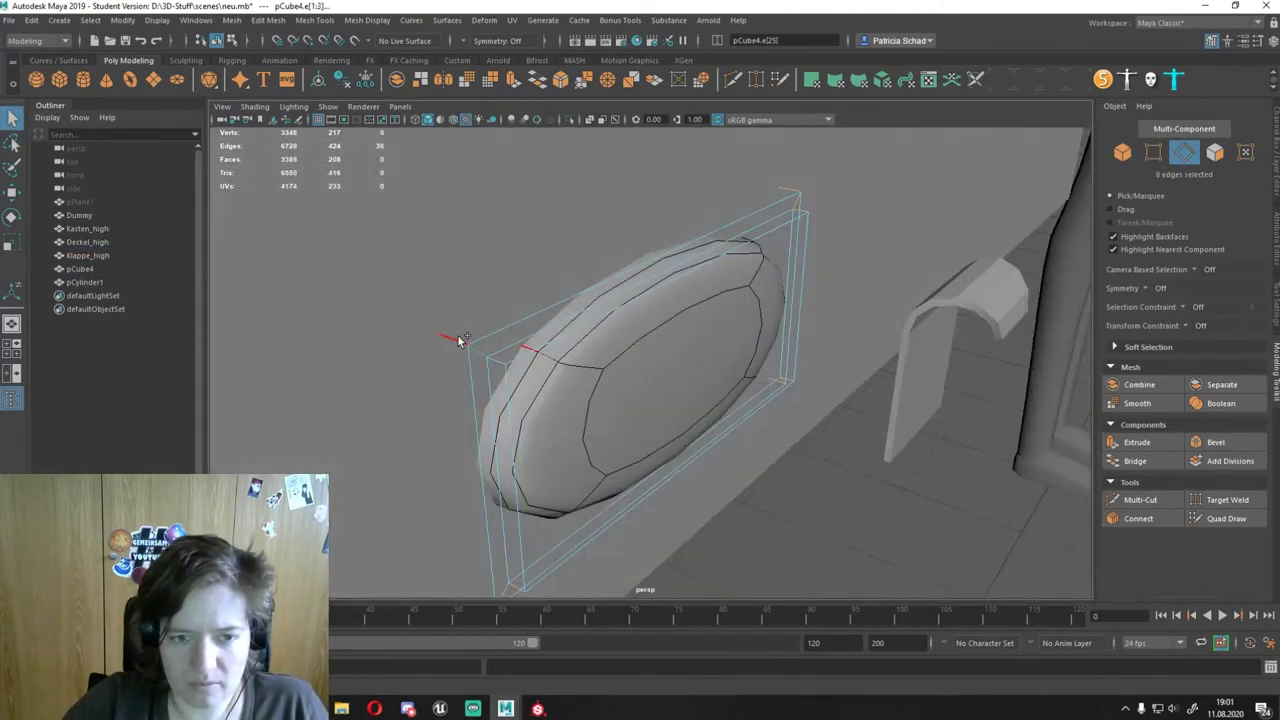
pyautogui.hotkey('ctrl', 'b')
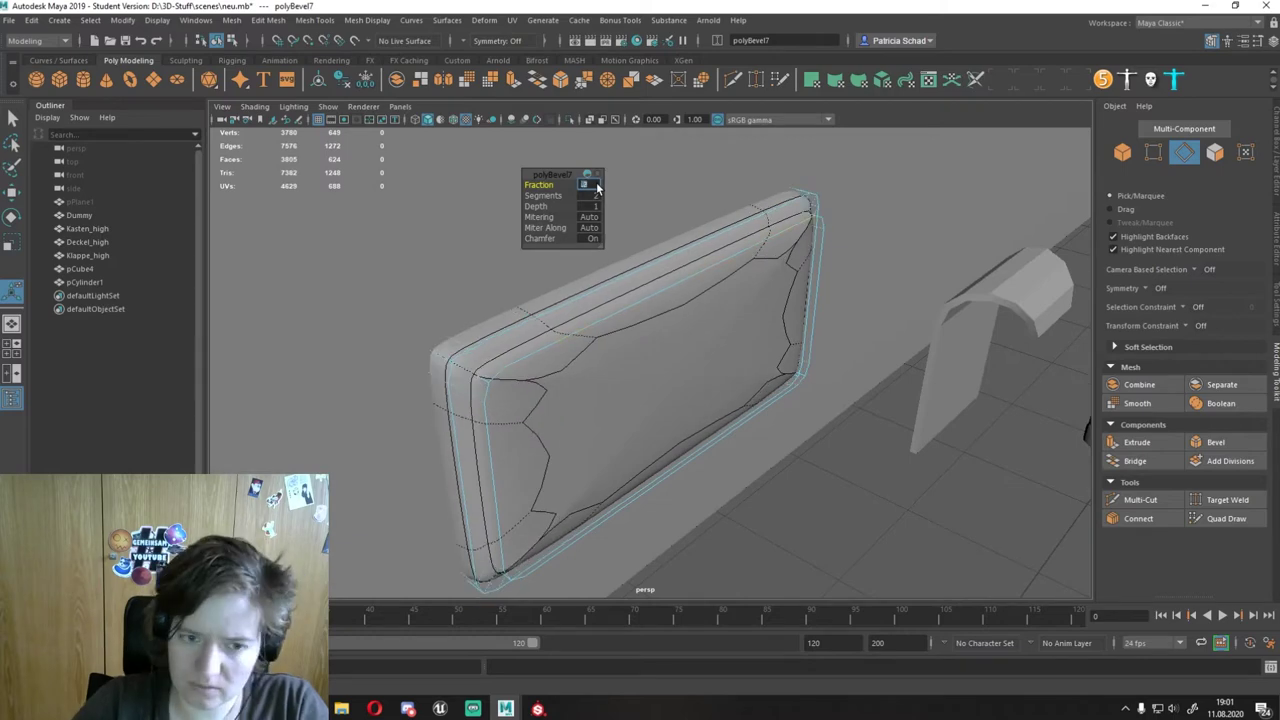
pyautogui.press('Return')
pyautogui.scroll(3, 546, 330)
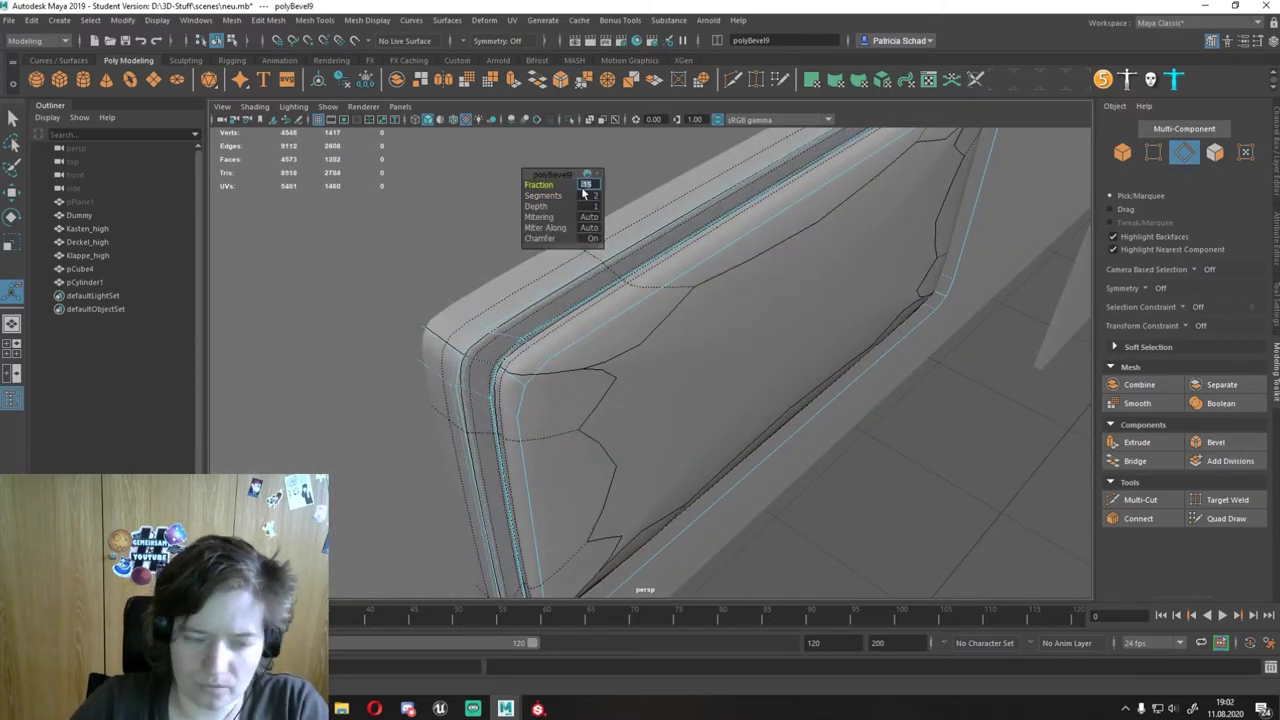
# Step: Select one more panel edge and bevel it as well
pyautogui.click(571, 363)
pyautogui.moveTo(571, 363)
pyautogui.keyDown('alt'); pyautogui.mouseDown()
pyautogui.moveTo(680, 463)
pyautogui.moveTo(590, 207)
pyautogui.mouseUp(); pyautogui.keyUp('alt')
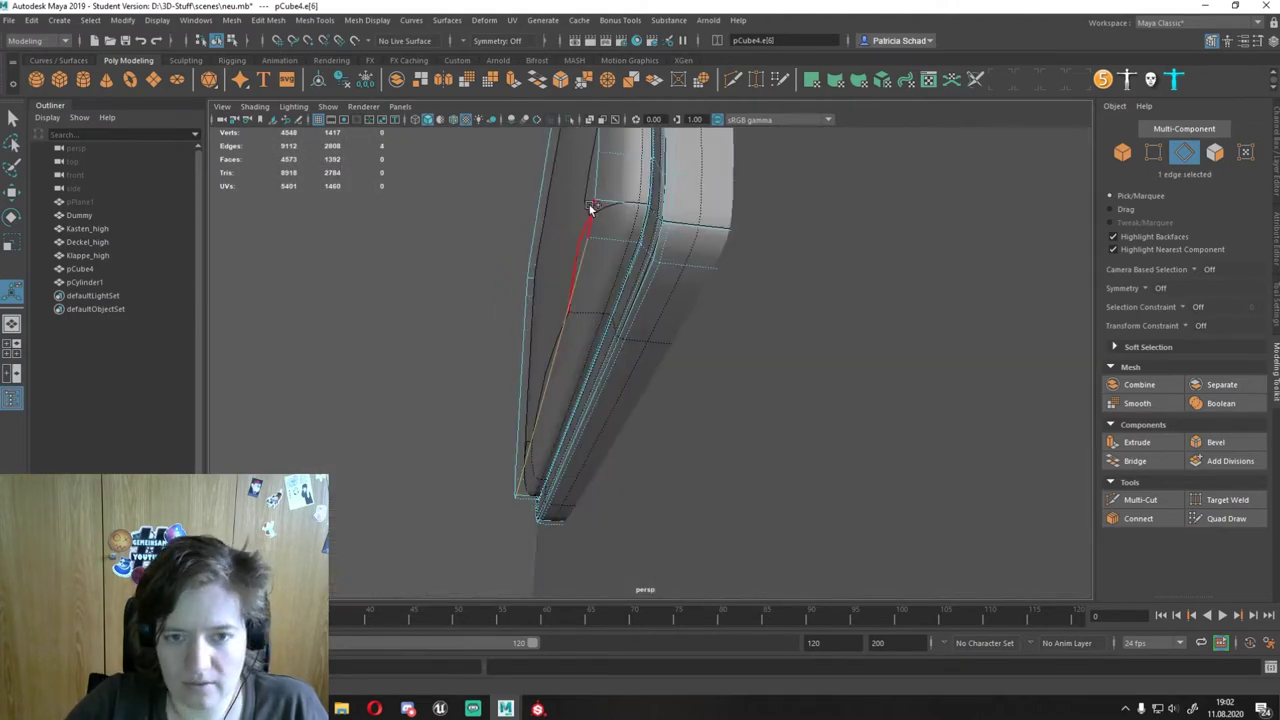
pyautogui.hotkey('ctrl', 'b')
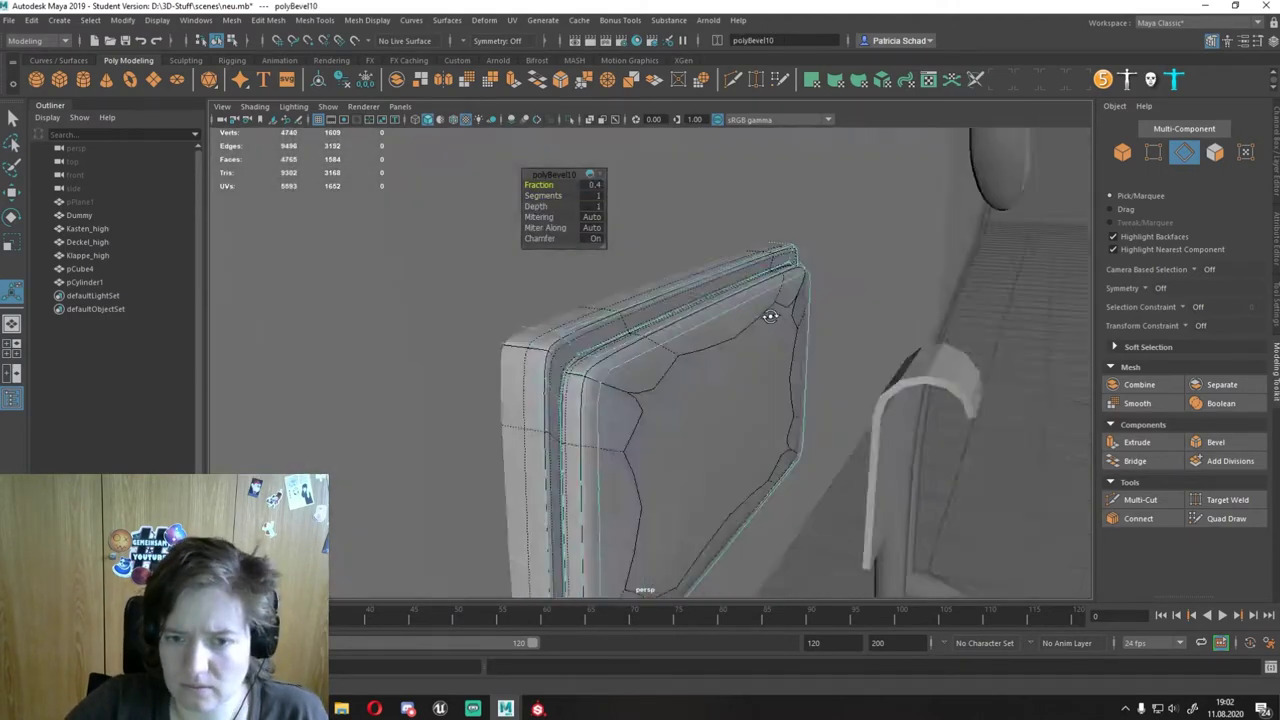
pyautogui.keyDown('alt'); pyautogui.moveTo(640, 400); pyautogui.dragTo(860, 444); pyautogui.keyUp('alt')
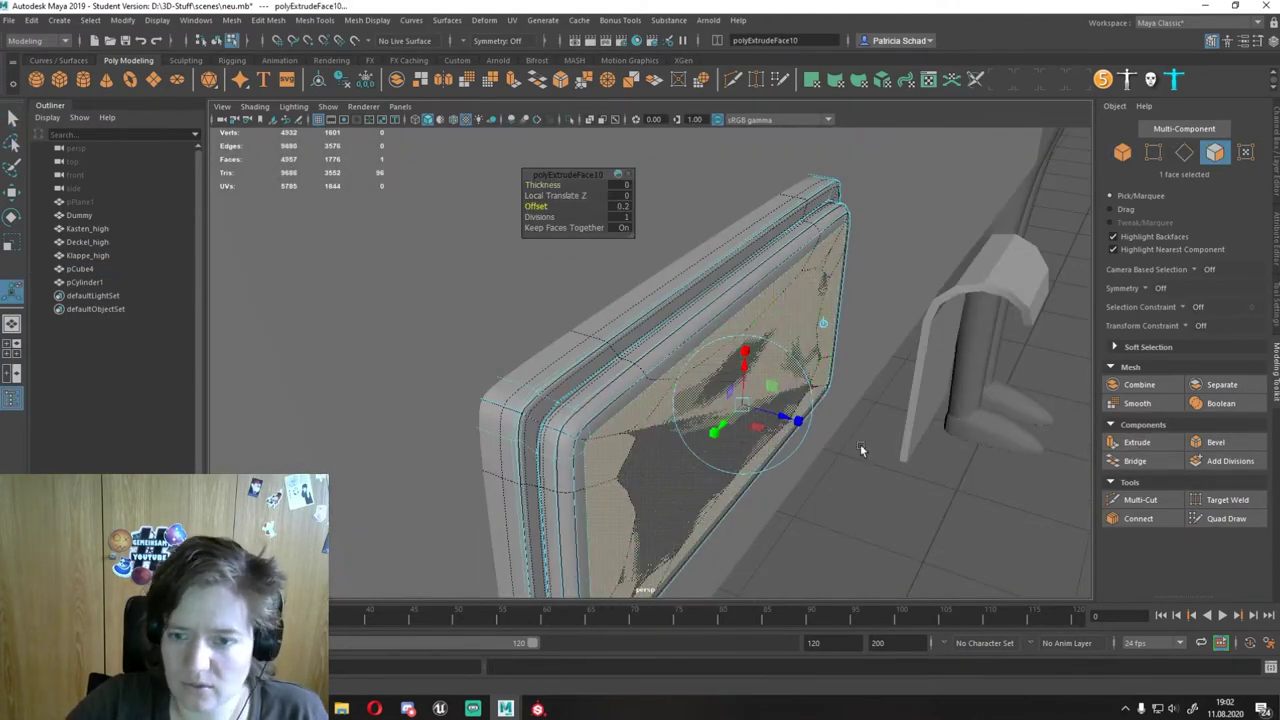
pyautogui.press('F8')
# Step: Turn off the smooth preview and select the Klappe_high flap
pyautogui.press('1')
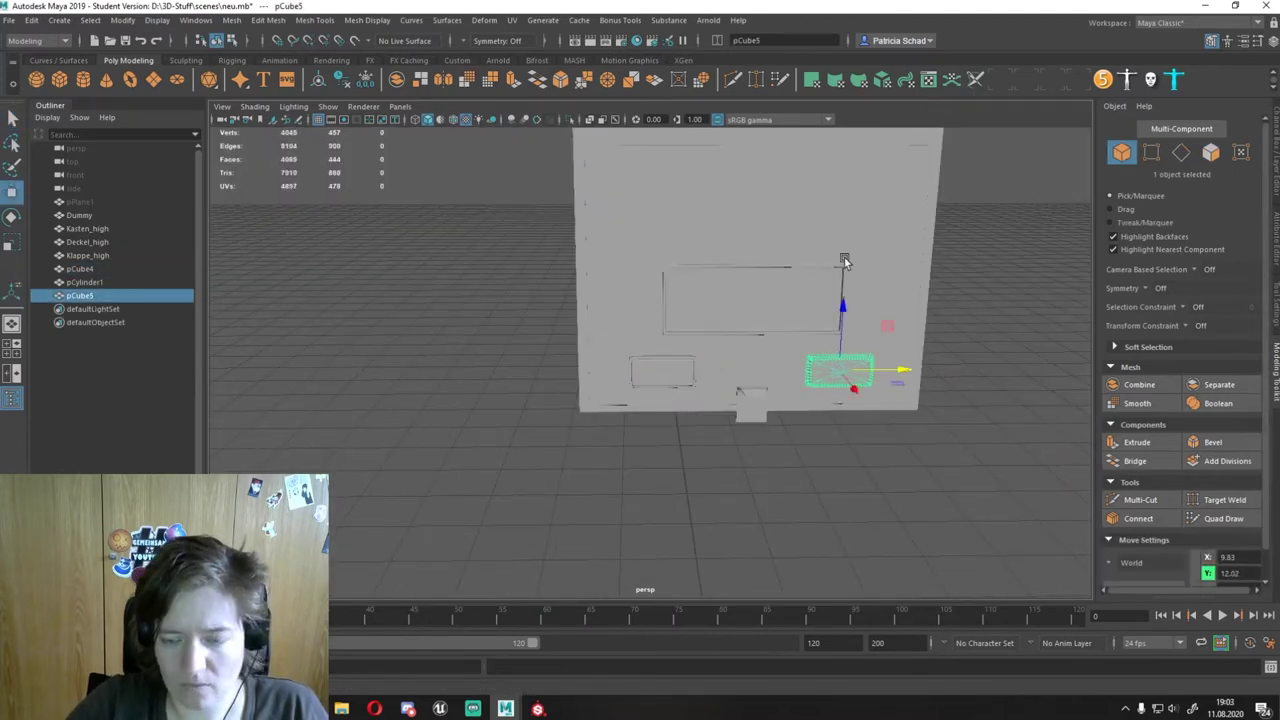
pyautogui.keyDown('alt'); pyautogui.moveTo(845, 262); pyautogui.dragTo(771, 466); pyautogui.keyUp('alt')
pyautogui.click(734, 286)
pyautogui.scroll(-2, 634, 457)
pyautogui.scroll(5, 540, 294)
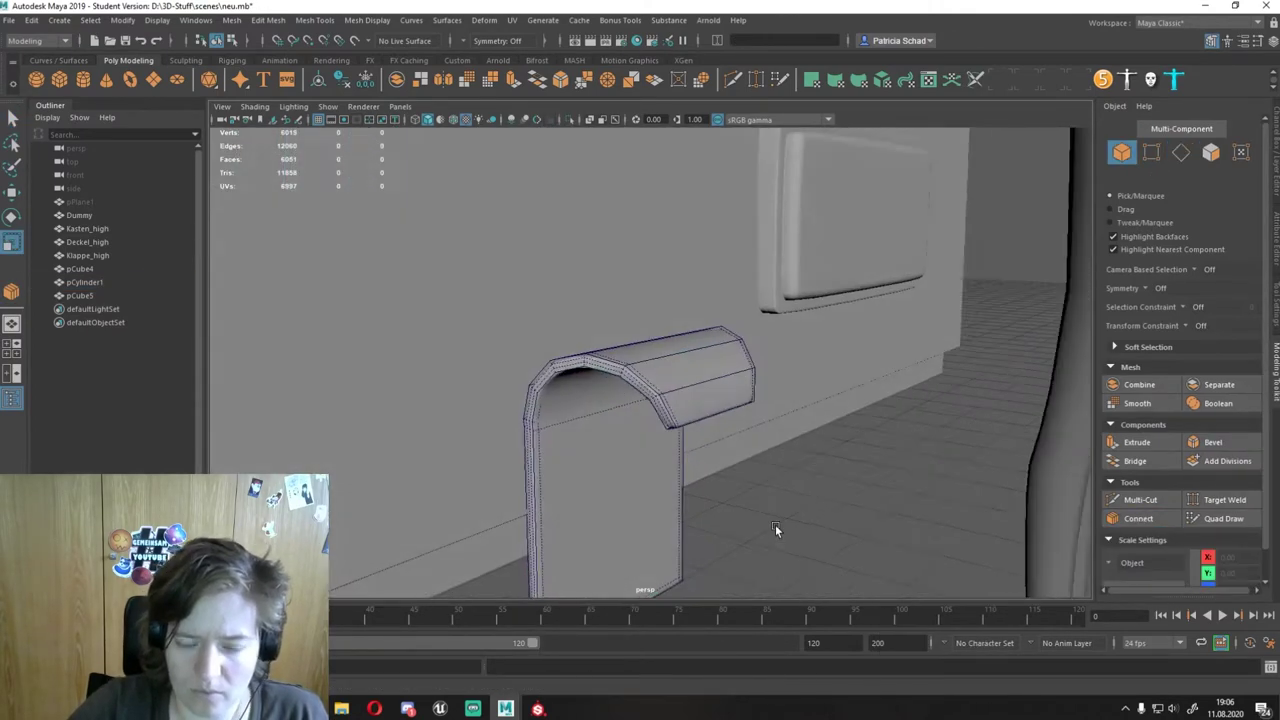
# Step: Select the extra edge loops along the groove of Kasten_high, including the corner loop
pyautogui.press('q')
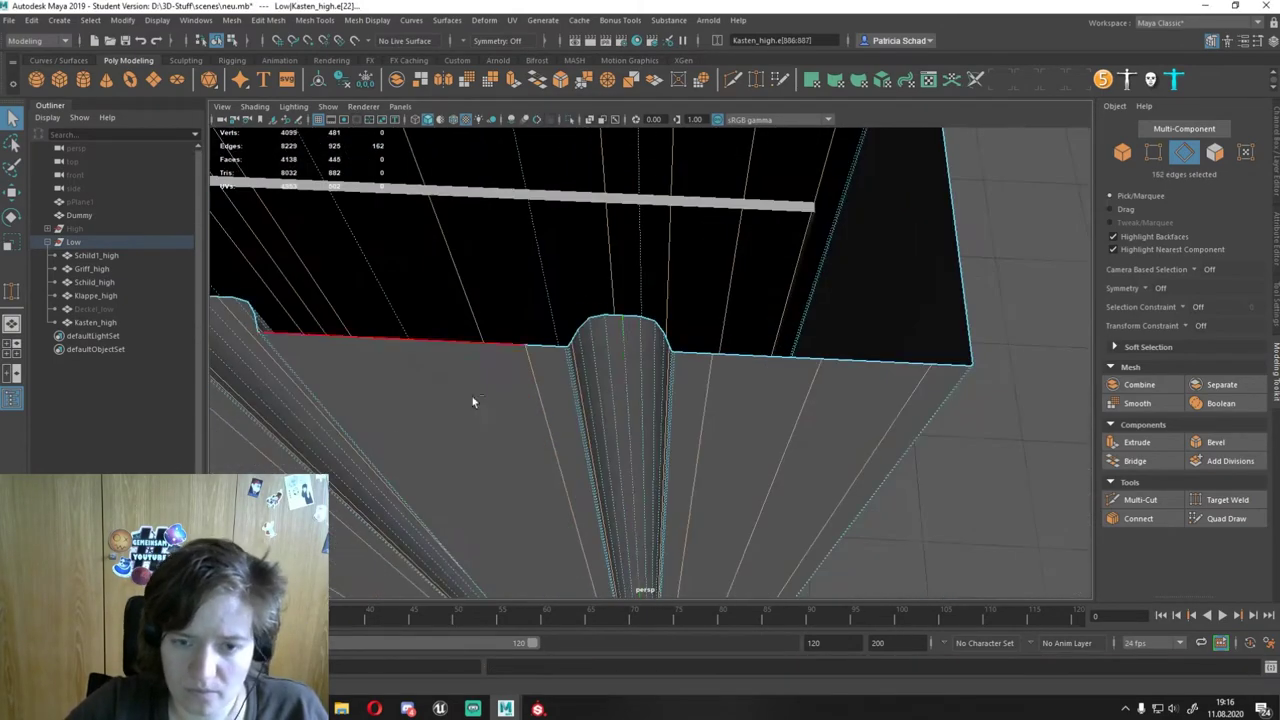
pyautogui.scroll(3, 588, 350)
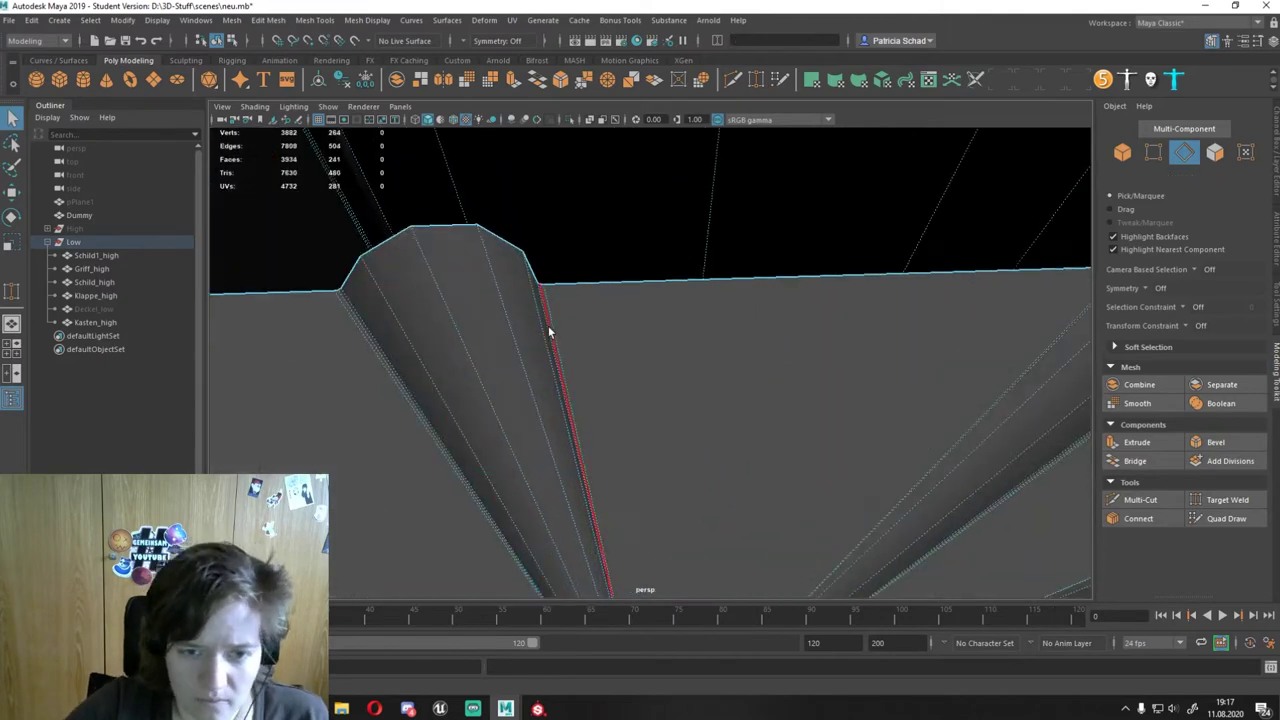
pyautogui.moveTo(551, 329)
pyautogui.keyDown('alt'); pyautogui.mouseDown()
pyautogui.moveTo(503, 443)
pyautogui.moveTo(840, 378)
pyautogui.mouseUp(); pyautogui.keyUp('alt')
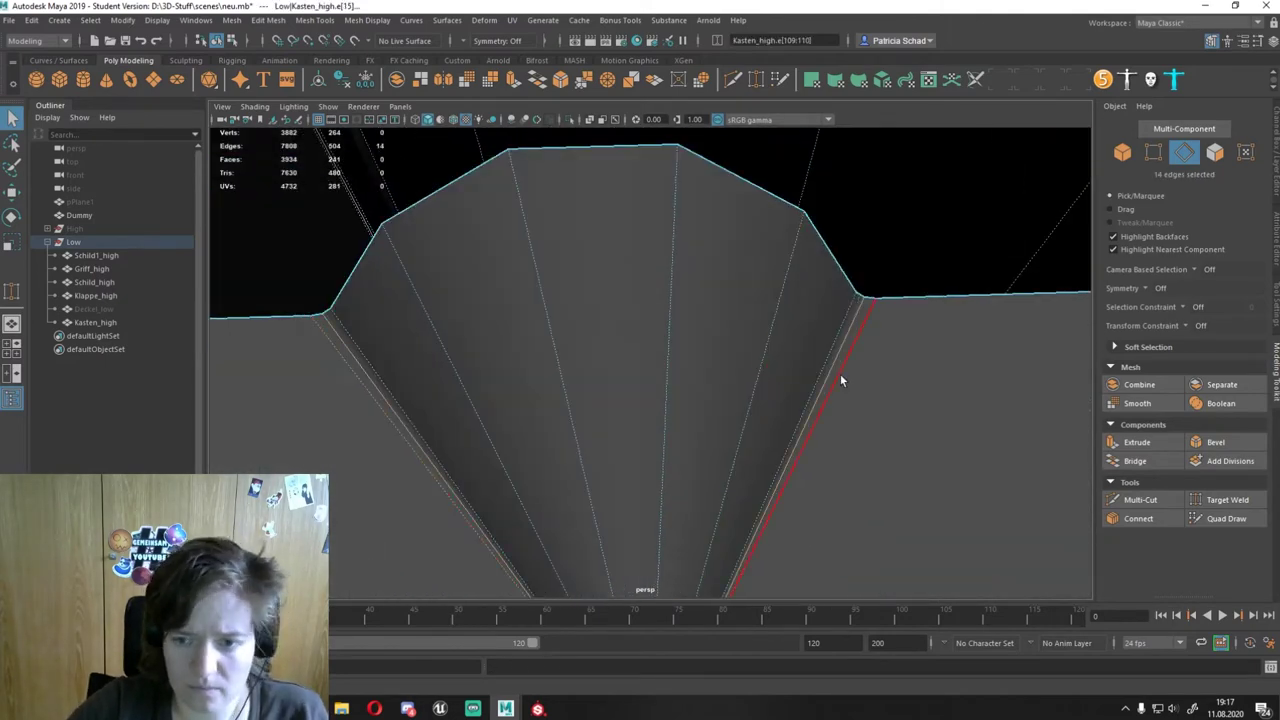
pyautogui.keyDown('alt'); pyautogui.moveTo(840, 378); pyautogui.dragTo(526, 350, button='right'); pyautogui.keyUp('alt')
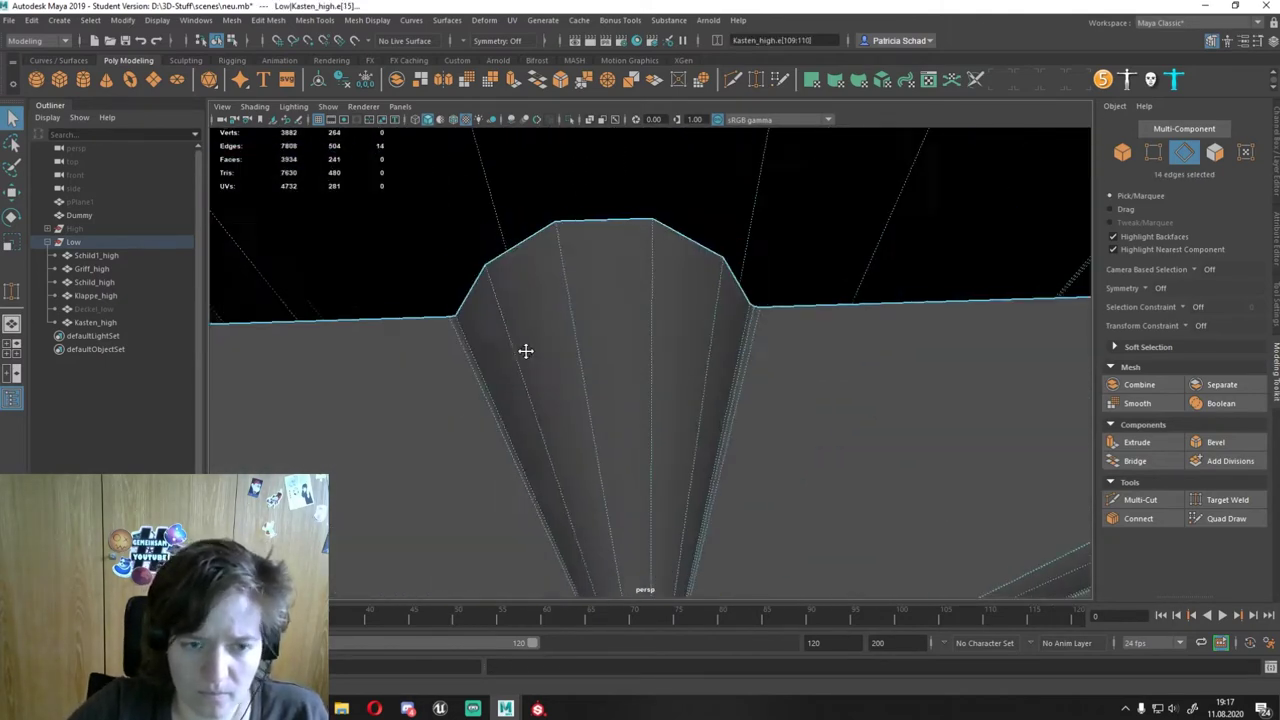
pyautogui.moveTo(566, 325)
pyautogui.keyDown('alt'); pyautogui.mouseDown()
pyautogui.moveTo(451, 306)
pyautogui.moveTo(686, 374)
pyautogui.moveTo(877, 345)
pyautogui.mouseUp(); pyautogui.keyUp('alt')
pyautogui.click(776, 290)
pyautogui.doubleClick(776, 290)
pyautogui.keyDown('alt'); pyautogui.moveTo(776, 290); pyautogui.dragTo(306, 337); pyautogui.keyUp('alt')
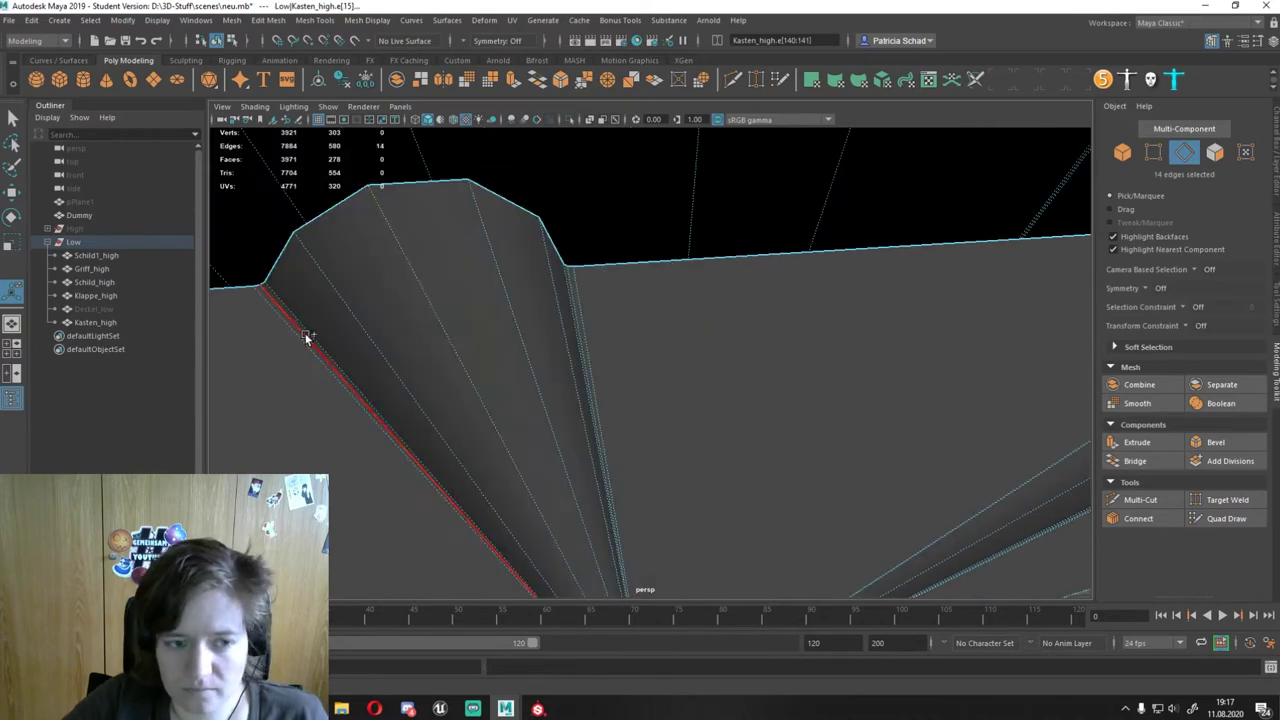
pyautogui.keyDown('shift'); pyautogui.doubleClick(576, 311); pyautogui.keyUp('shift')
pyautogui.moveTo(576, 311)
pyautogui.keyDown('alt'); pyautogui.mouseDown()
pyautogui.moveTo(514, 294)
pyautogui.moveTo(417, 314)
pyautogui.moveTo(480, 194)
pyautogui.mouseUp(); pyautogui.keyUp('alt')
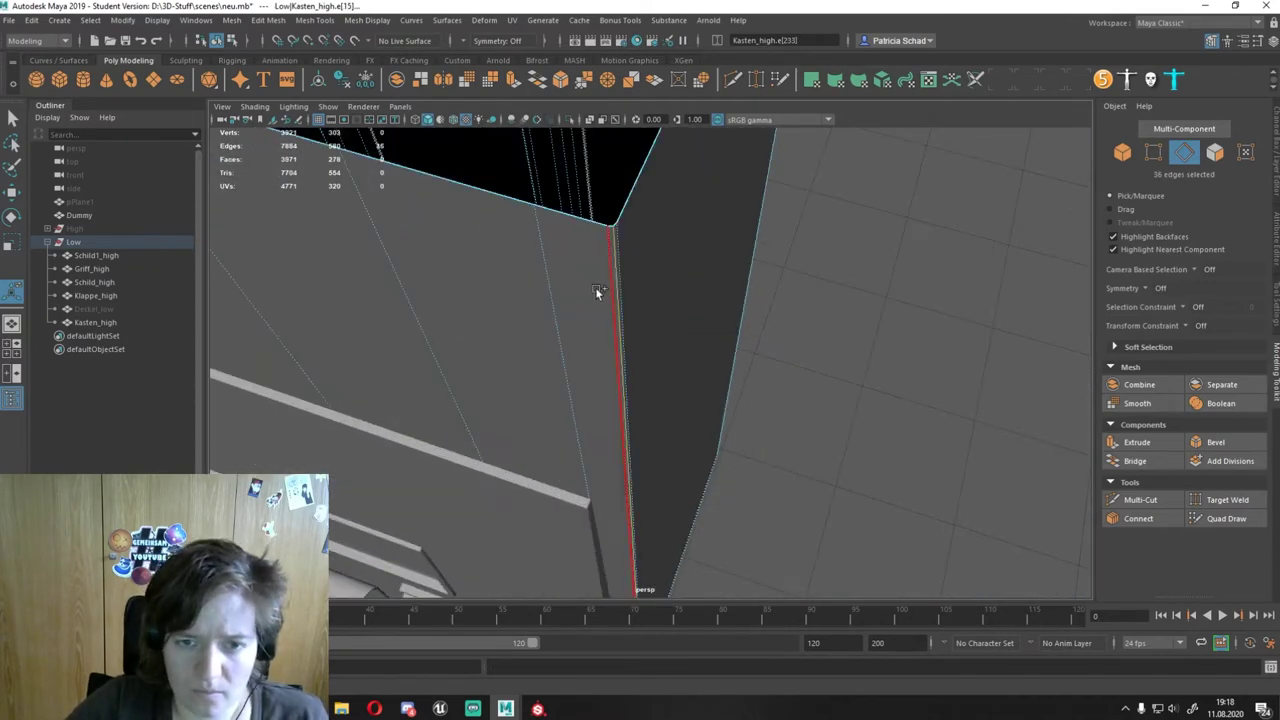
pyautogui.keyDown('shift'); pyautogui.doubleClick(597, 291); pyautogui.keyUp('shift')
pyautogui.keyDown('alt'); pyautogui.moveTo(597, 291); pyautogui.dragTo(581, 287); pyautogui.keyUp('alt')
# Step: Add edges across the mailbox body to the selection and delete them from the mesh
pyautogui.moveTo(600, 400)
pyautogui.keyDown('alt'); pyautogui.mouseDown()
pyautogui.moveTo(646, 514)
pyautogui.moveTo(363, 374)
pyautogui.moveTo(523, 331)
pyautogui.moveTo(321, 280)
pyautogui.mouseUp(); pyautogui.keyUp('alt')
pyautogui.moveTo(321, 280)
pyautogui.mouseDown()
pyautogui.moveTo(743, 408)
pyautogui.moveTo(691, 366)
pyautogui.moveTo(883, 327)
pyautogui.moveTo(777, 363)
pyautogui.moveTo(720, 330)
pyautogui.moveTo(646, 357)
pyautogui.moveTo(690, 330)
pyautogui.moveTo(607, 407)
pyautogui.mouseUp()
pyautogui.click(777, 363)
pyautogui.press('w')
pyautogui.press('Delete')
# Step: Select the groove edge loops at the notch, then undo the last change
pyautogui.moveTo(597, 346)
pyautogui.keyDown('alt'); pyautogui.mouseDown()
pyautogui.moveTo(818, 297)
pyautogui.moveTo(880, 499)
pyautogui.moveTo(623, 486)
pyautogui.moveTo(847, 397)
pyautogui.moveTo(469, 360)
pyautogui.moveTo(589, 335)
pyautogui.moveTo(677, 394)
pyautogui.moveTo(648, 570)
pyautogui.mouseUp(); pyautogui.keyUp('alt')
pyautogui.click(648, 570)
pyautogui.keyDown('alt'); pyautogui.moveTo(684, 368); pyautogui.dragTo(561, 451); pyautogui.keyUp('alt')
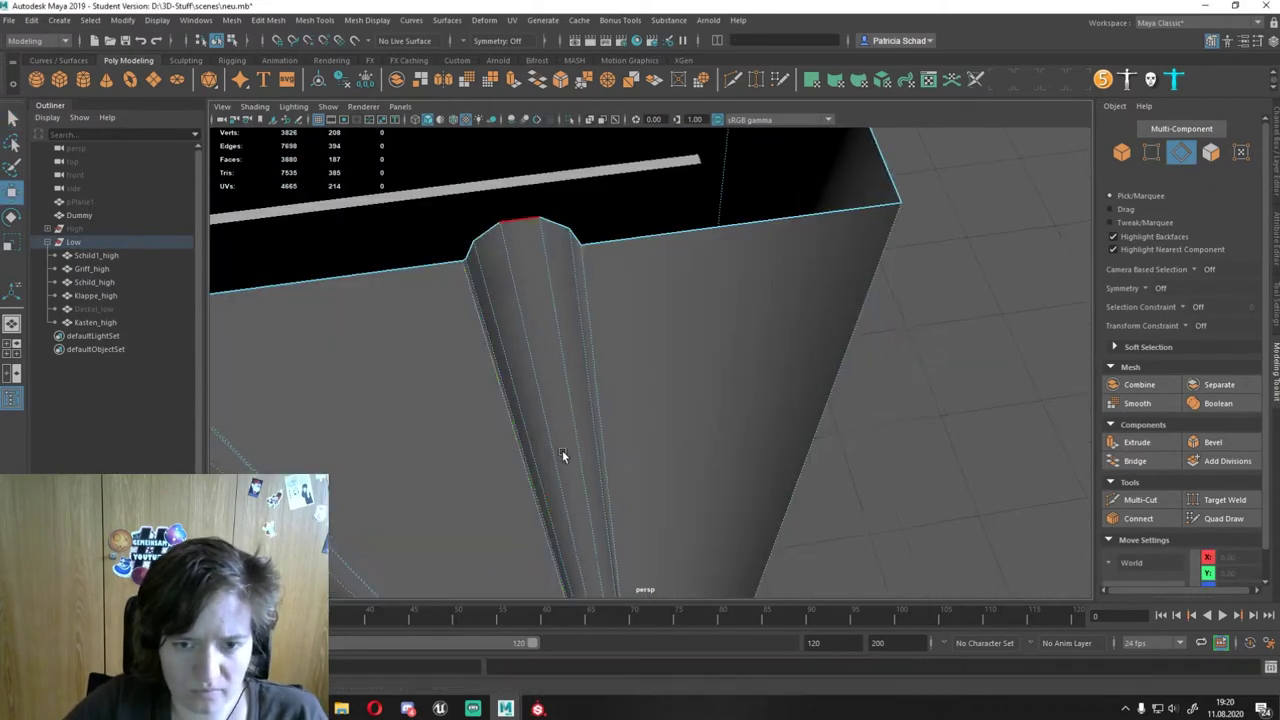
pyautogui.moveTo(467, 250)
pyautogui.keyDown('alt'); pyautogui.mouseDown()
pyautogui.moveTo(457, 323)
pyautogui.moveTo(966, 386)
pyautogui.moveTo(794, 386)
pyautogui.moveTo(700, 300)
pyautogui.mouseUp(); pyautogui.keyUp('alt')
pyautogui.doubleClick(966, 386)
pyautogui.click(285, 21)
pyautogui.keyDown('alt'); pyautogui.moveTo(450, 300); pyautogui.dragTo(531, 404); pyautogui.keyUp('alt')
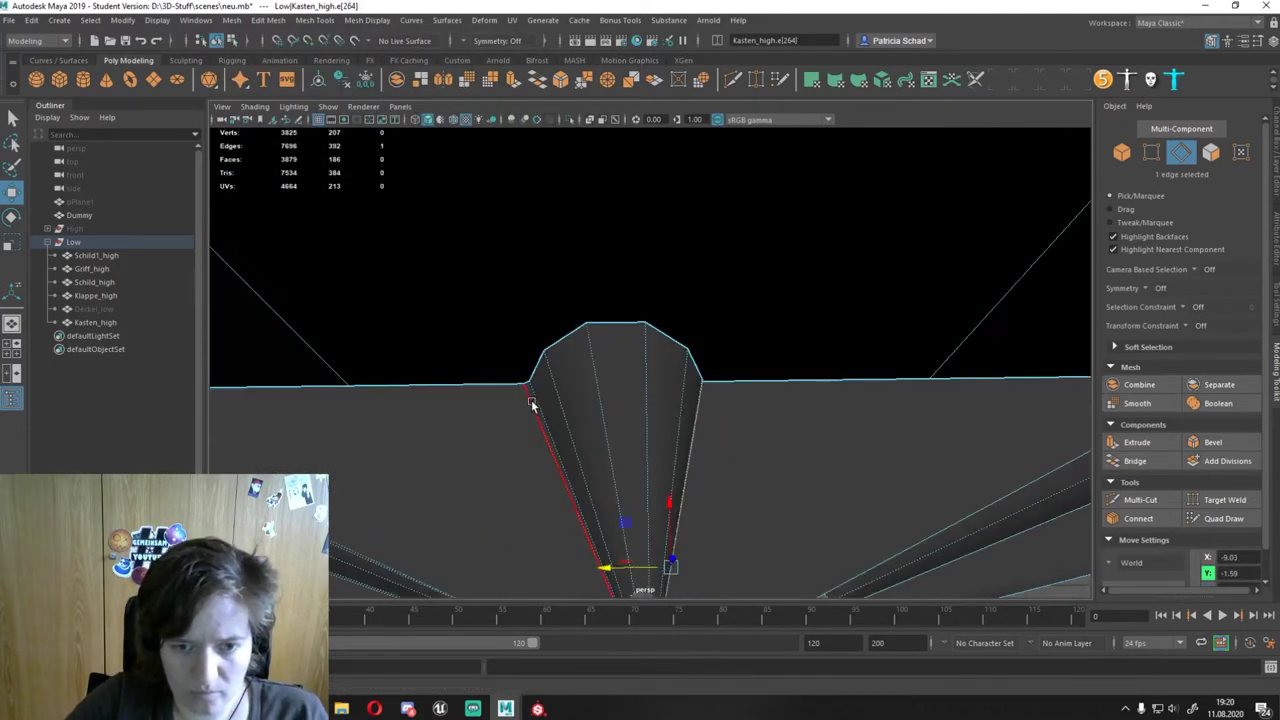
pyautogui.doubleClick(553, 454)
pyautogui.keyDown('alt'); pyautogui.moveTo(553, 454); pyautogui.dragTo(692, 472); pyautogui.keyUp('alt')
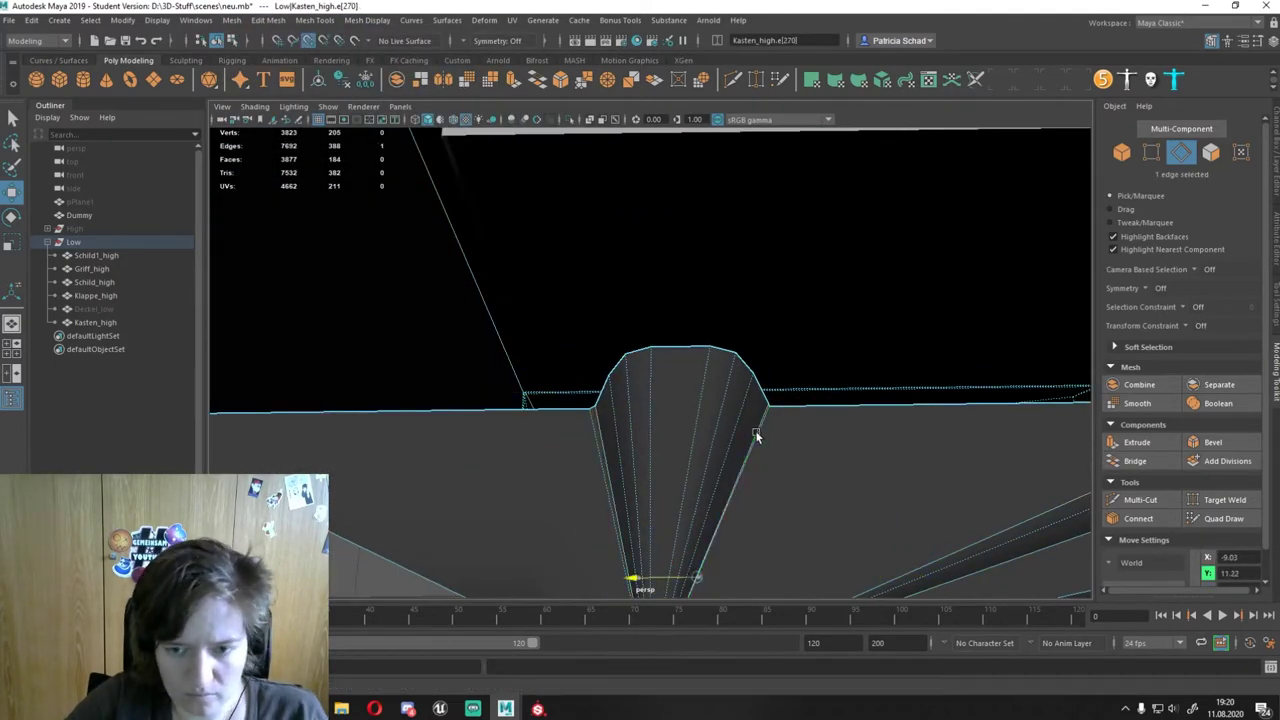
pyautogui.moveTo(597, 447)
pyautogui.keyDown('alt'); pyautogui.mouseDown()
pyautogui.moveTo(669, 414)
pyautogui.moveTo(686, 291)
pyautogui.moveTo(697, 447)
pyautogui.moveTo(748, 423)
pyautogui.moveTo(797, 313)
pyautogui.mouseUp(); pyautogui.keyUp('alt')
pyautogui.hotkey('ctrl', 'z')
# Step: Select and frame the rim edge loop and an underside edge loop on the box
pyautogui.press('F8')
pyautogui.doubleClick(440, 250)
pyautogui.press('f')
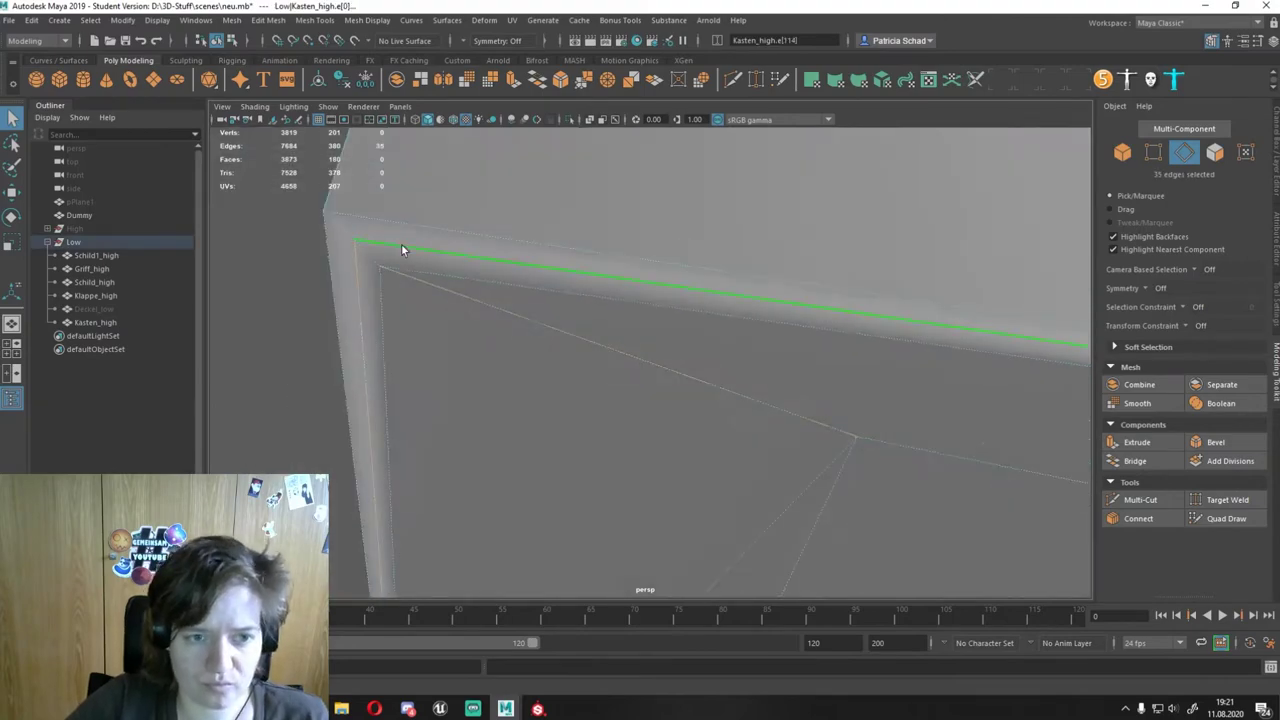
pyautogui.moveTo(403, 249)
pyautogui.keyDown('alt'); pyautogui.mouseDown()
pyautogui.moveTo(500, 346)
pyautogui.moveTo(620, 380)
pyautogui.moveTo(880, 223)
pyautogui.moveTo(837, 277)
pyautogui.moveTo(651, 363)
pyautogui.mouseUp(); pyautogui.keyUp('alt')
pyautogui.doubleClick(837, 277)
pyautogui.keyDown('alt'); pyautogui.moveTo(651, 363); pyautogui.dragTo(345, 381, button='middle'); pyautogui.keyUp('alt')
pyautogui.moveTo(345, 381)
pyautogui.keyDown('alt'); pyautogui.mouseDown()
pyautogui.moveTo(658, 300)
pyautogui.moveTo(417, 517)
pyautogui.moveTo(591, 257)
pyautogui.mouseUp(); pyautogui.keyUp('alt')
# Step: Target Weld the stray corner vertices at the groove notch onto their targets
pyautogui.press('F9')
pyautogui.click(587, 242)
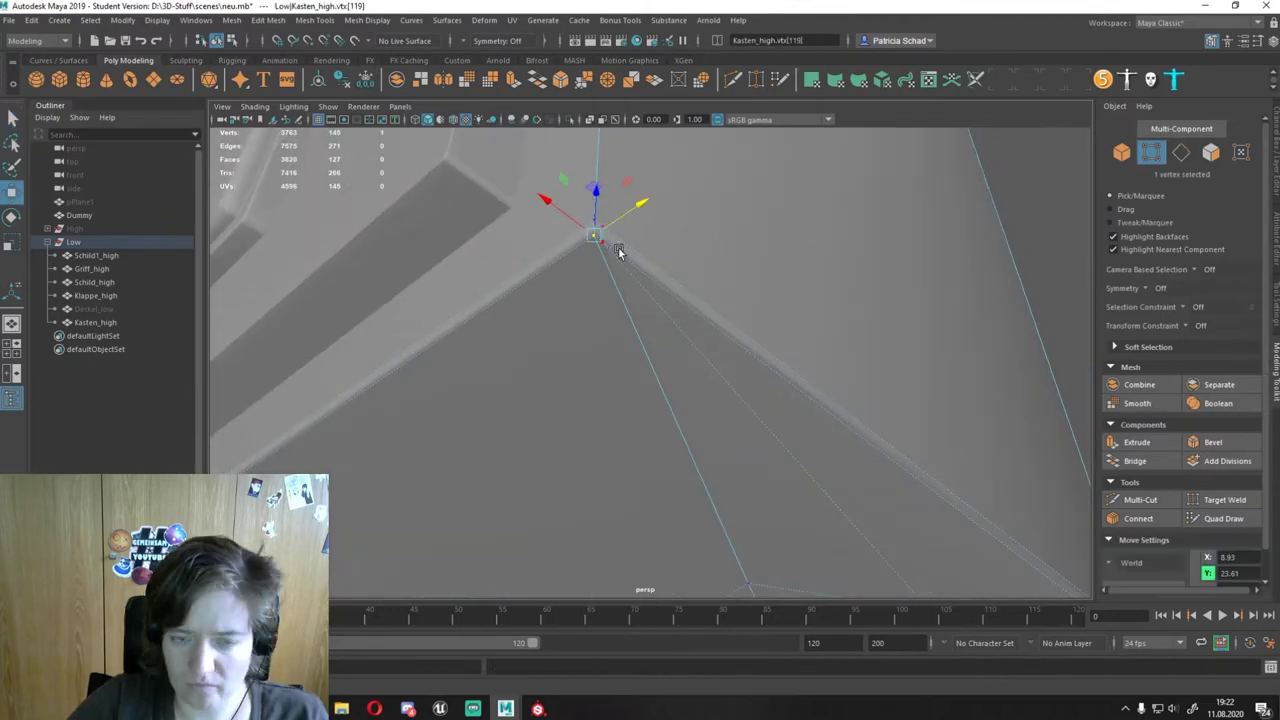
pyautogui.keyDown('shift'); pyautogui.moveTo(618, 250); pyautogui.dragTo(640, 300, button='right'); pyautogui.keyUp('shift')
pyautogui.moveTo(640, 300)
pyautogui.keyDown('alt'); pyautogui.mouseDown()
pyautogui.moveTo(803, 374)
pyautogui.moveTo(526, 486)
pyautogui.moveTo(632, 274)
pyautogui.moveTo(613, 381)
pyautogui.mouseUp(); pyautogui.keyUp('alt')
pyautogui.keyDown('alt'); pyautogui.moveTo(735, 258); pyautogui.dragTo(555, 287); pyautogui.keyUp('alt')
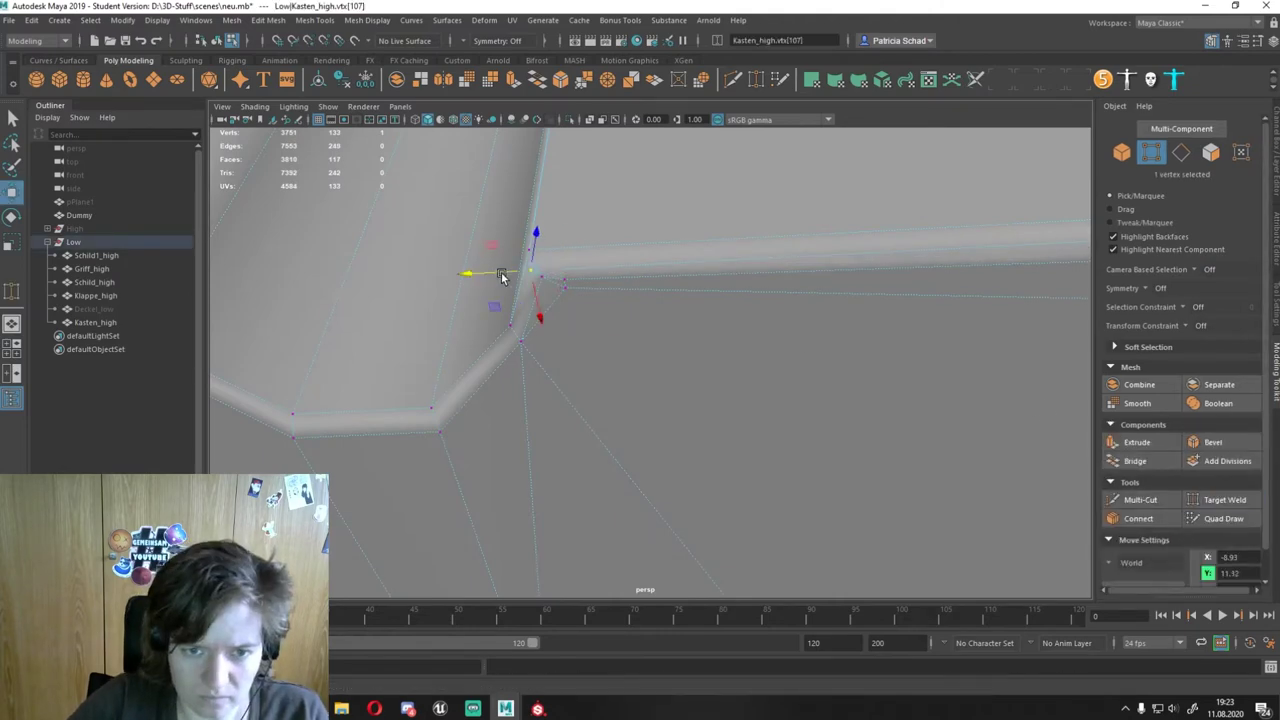
pyautogui.moveTo(546, 288); pyautogui.dragTo(564, 287)
pyautogui.moveTo(564, 287)
pyautogui.keyDown('alt'); pyautogui.mouseDown()
pyautogui.moveTo(531, 320)
pyautogui.moveTo(619, 346)
pyautogui.mouseUp(); pyautogui.keyUp('alt')
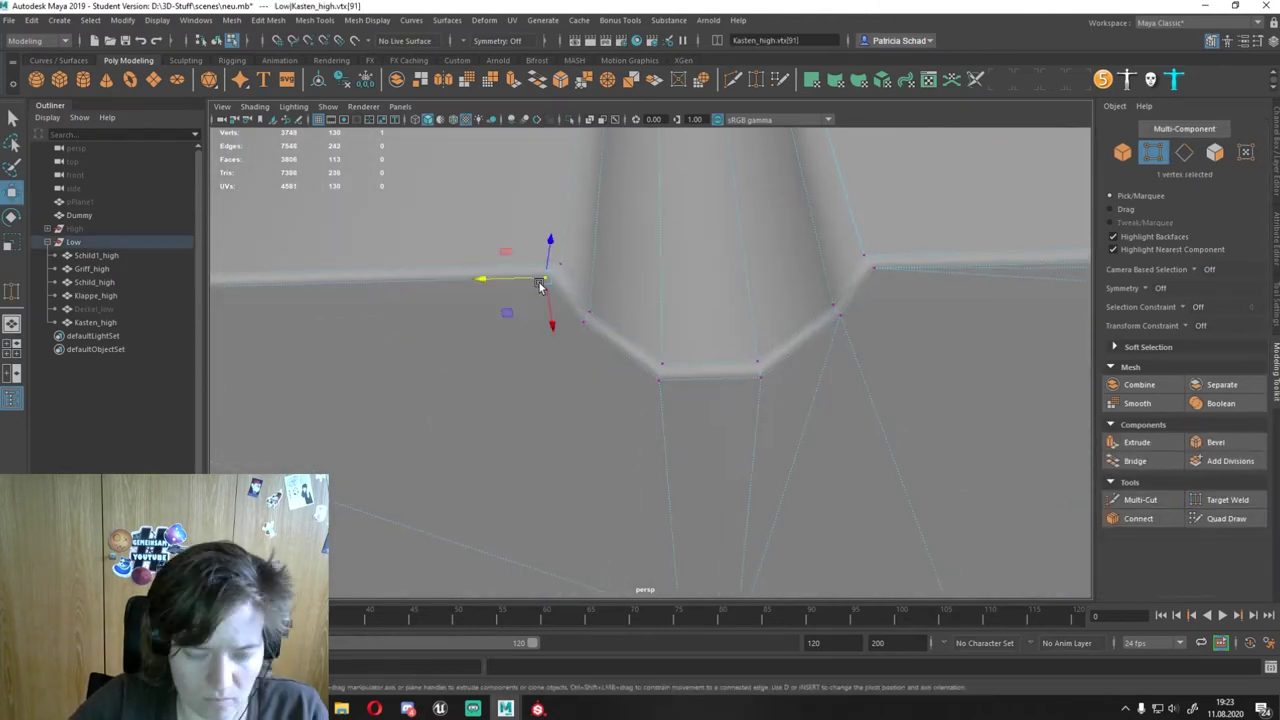
pyautogui.moveTo(540, 287)
pyautogui.keyDown('alt'); pyautogui.mouseDown()
pyautogui.moveTo(600, 300)
pyautogui.moveTo(629, 263)
pyautogui.moveTo(800, 451)
pyautogui.moveTo(625, 359)
pyautogui.moveTo(677, 349)
pyautogui.mouseUp(); pyautogui.keyUp('alt')
pyautogui.press('g')
# Step: Finish the notch merge and select another notch vertex for welding
pyautogui.click(453, 208)
pyautogui.keyDown('alt'); pyautogui.moveTo(453, 208); pyautogui.dragTo(613, 241); pyautogui.keyUp('alt')
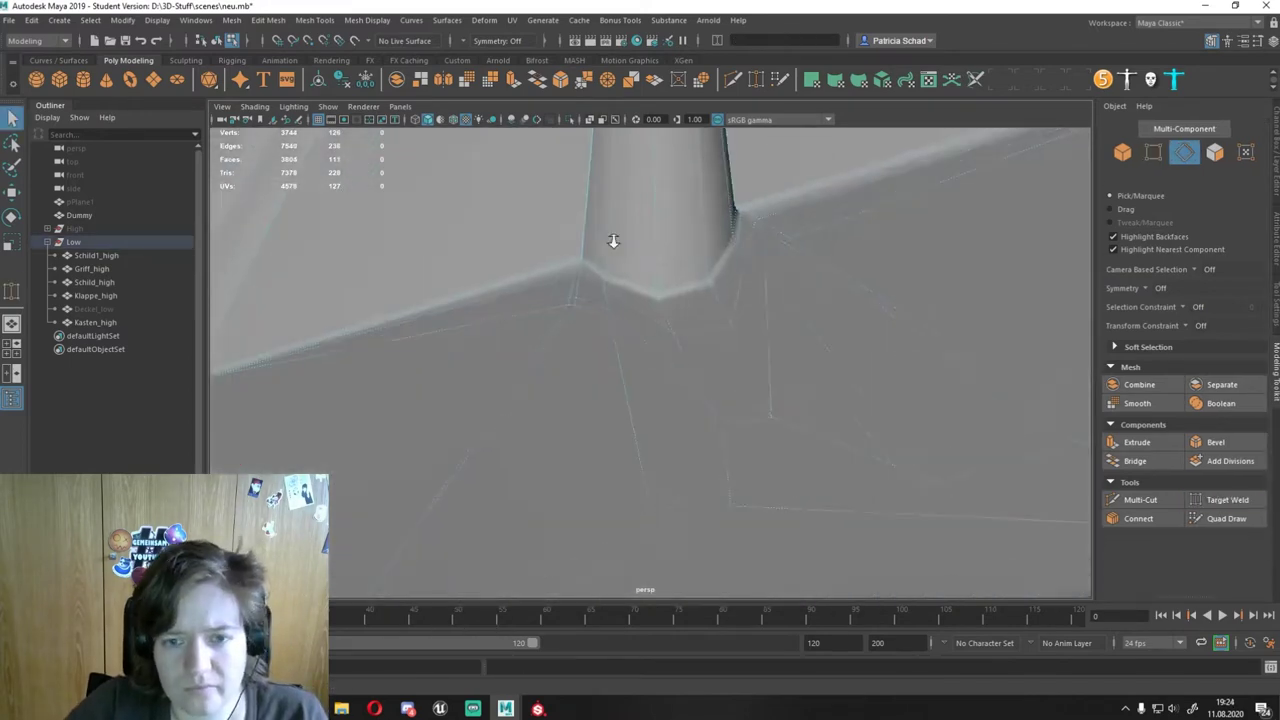
pyautogui.hotkey('ctrl', 'z')
pyautogui.keyDown('alt'); pyautogui.moveTo(267, 366); pyautogui.dragTo(590, 247); pyautogui.keyUp('alt')
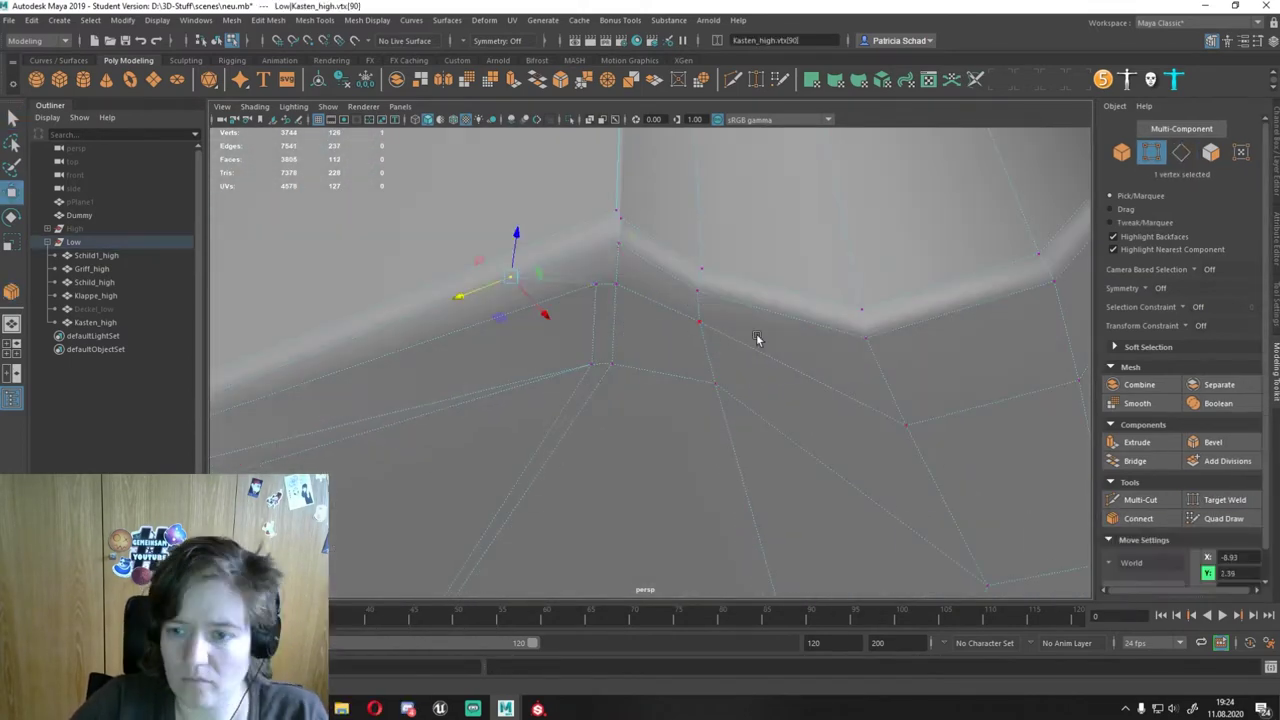
pyautogui.click(757, 340)
pyautogui.moveTo(757, 340)
pyautogui.keyDown('alt'); pyautogui.mouseDown()
pyautogui.moveTo(849, 280)
pyautogui.moveTo(737, 350)
pyautogui.mouseUp(); pyautogui.keyUp('alt')
pyautogui.click(1213, 502)
pyautogui.keyDown('alt'); pyautogui.moveTo(430, 300); pyautogui.dragTo(504, 334); pyautogui.keyUp('alt')
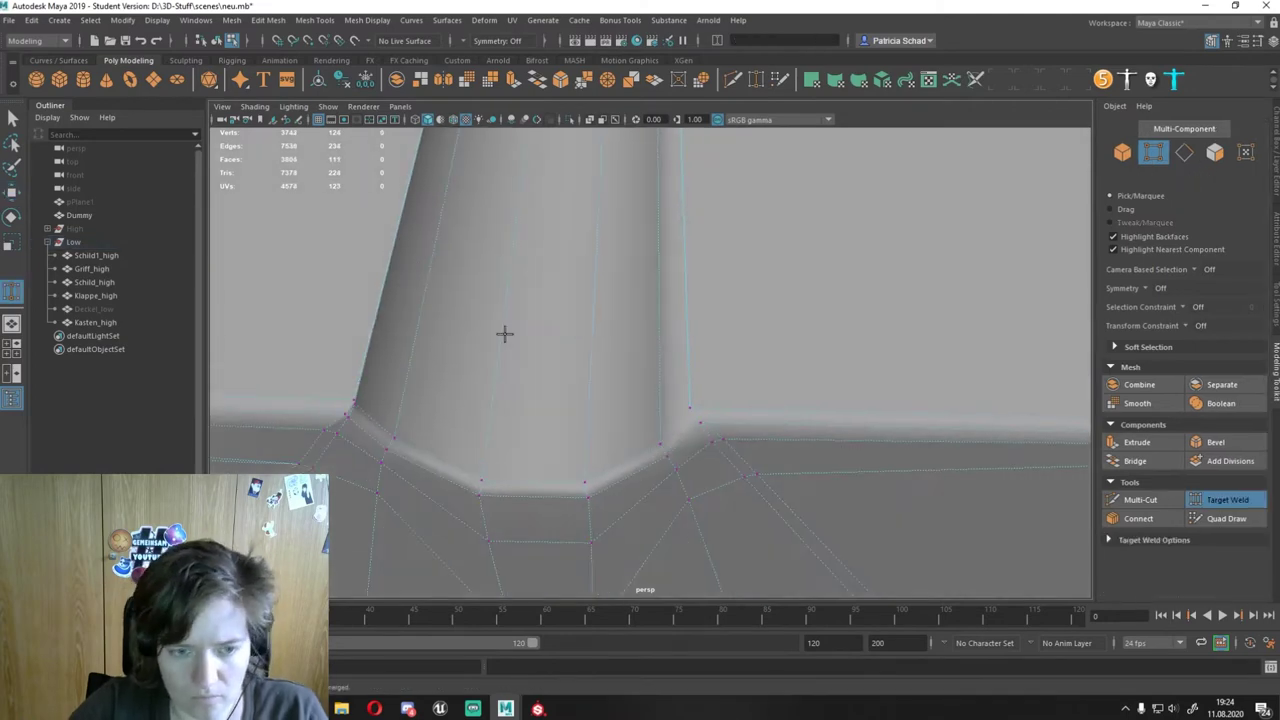
# Step: Weld four stray vertices at the groove bottoms onto the notch corner vertices
pyautogui.moveTo(388, 460); pyautogui.dragTo(377, 492)
pyautogui.moveTo(377, 492)
pyautogui.keyDown('alt'); pyautogui.mouseDown()
pyautogui.moveTo(520, 346)
pyautogui.moveTo(594, 457)
pyautogui.mouseUp(); pyautogui.keyUp('alt')
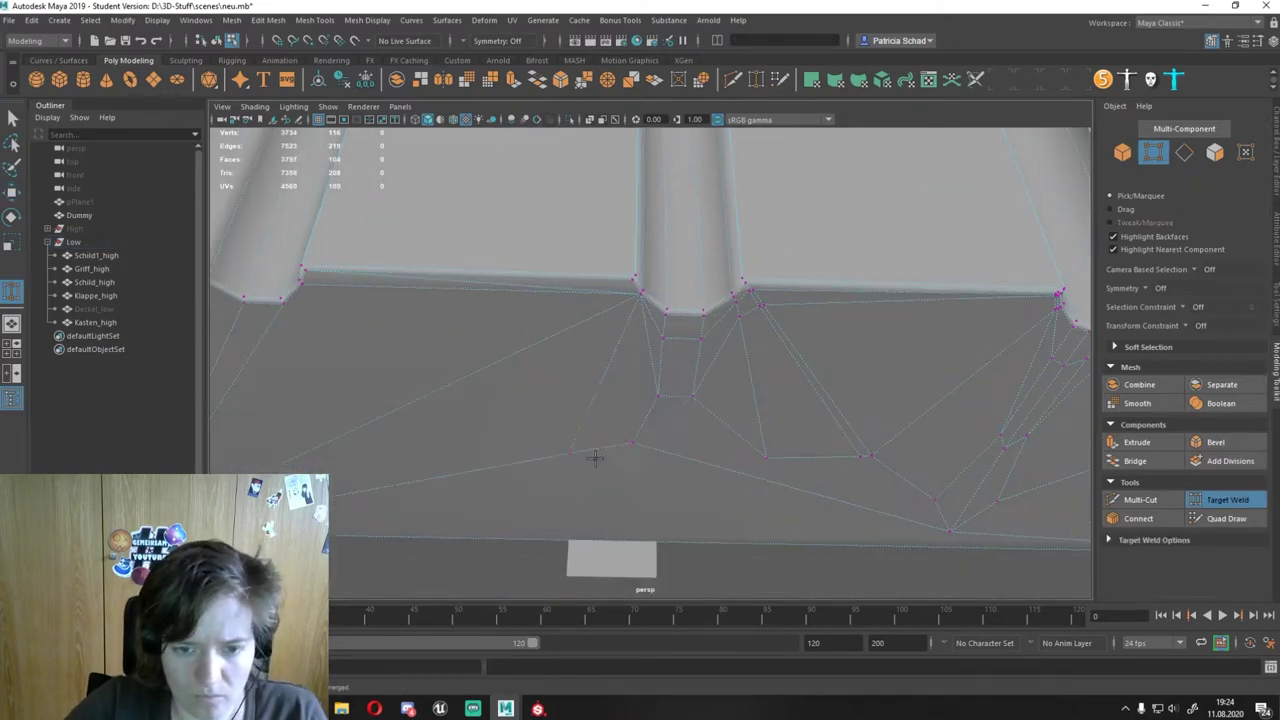
pyautogui.moveTo(692, 349); pyautogui.dragTo(731, 319)
pyautogui.moveTo(731, 319)
pyautogui.keyDown('alt'); pyautogui.mouseDown()
pyautogui.moveTo(686, 429)
pyautogui.moveTo(585, 316)
pyautogui.mouseUp(); pyautogui.keyUp('alt')
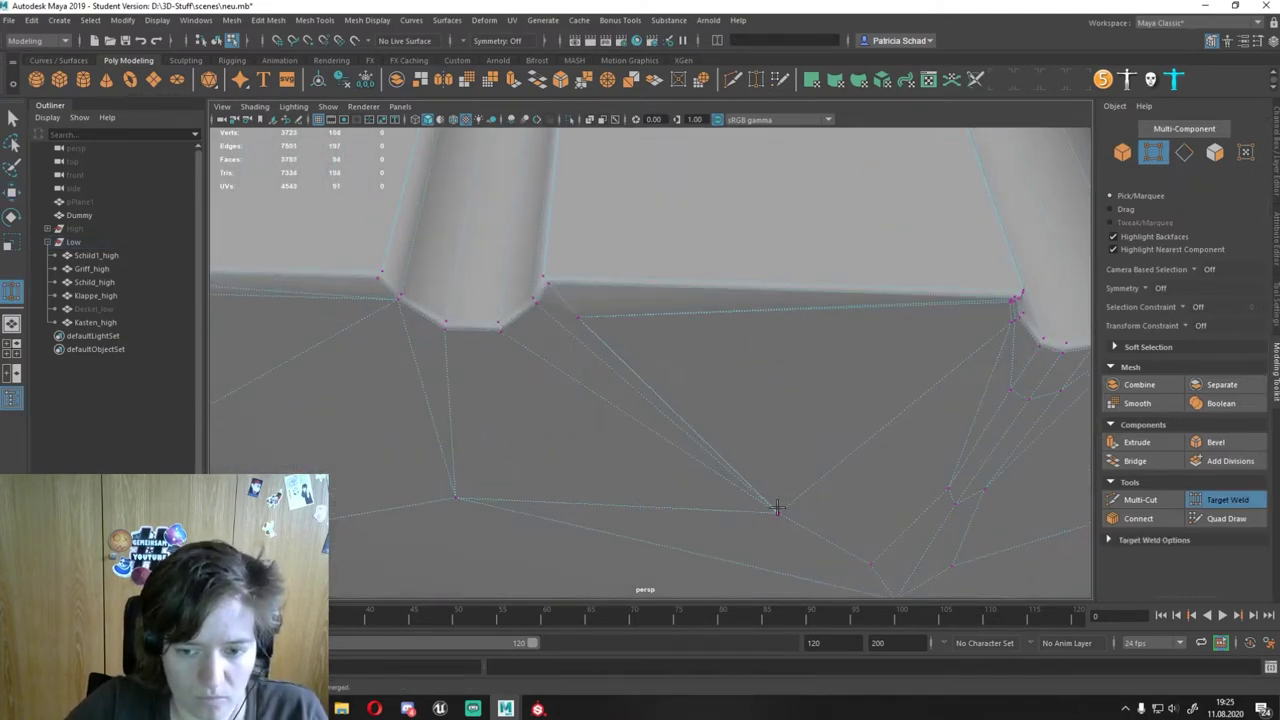
pyautogui.moveTo(777, 508); pyautogui.dragTo(738, 479)
pyautogui.moveTo(738, 479)
pyautogui.keyDown('alt'); pyautogui.mouseDown()
pyautogui.moveTo(723, 457)
pyautogui.moveTo(874, 352)
pyautogui.mouseUp(); pyautogui.keyUp('alt')
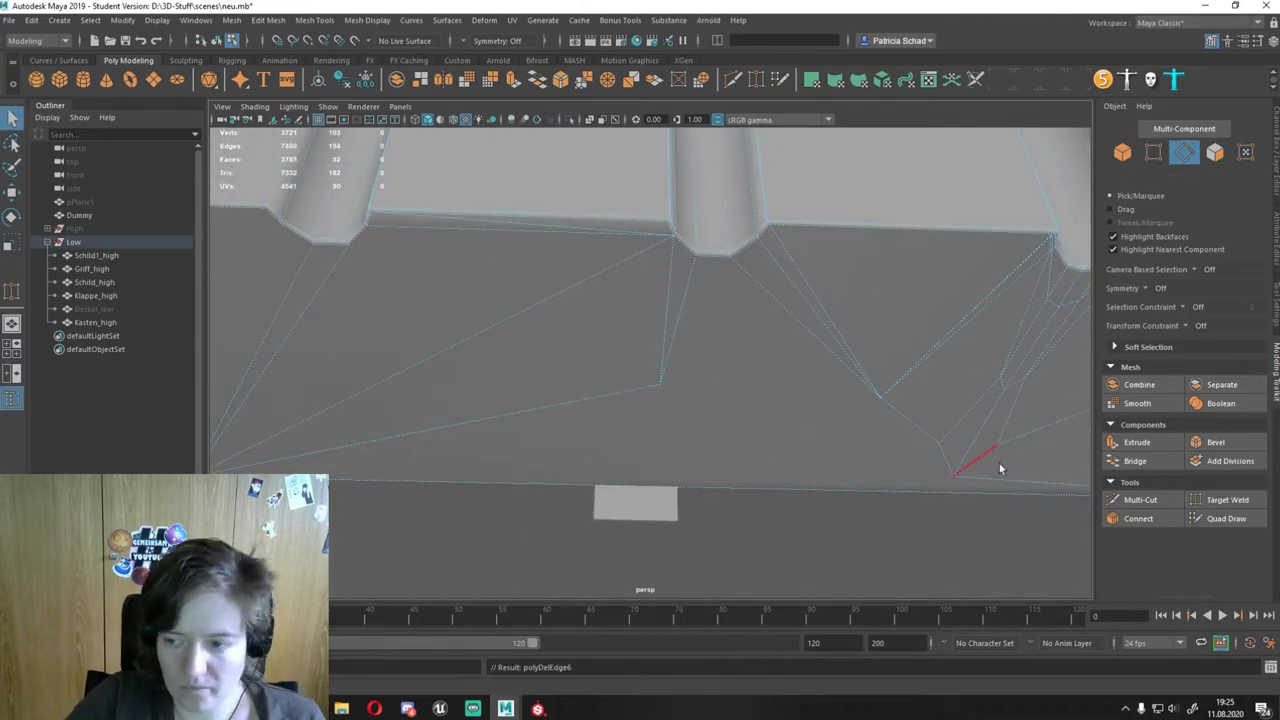
pyautogui.moveTo(999, 466)
pyautogui.mouseDown()
pyautogui.moveTo(483, 291)
pyautogui.moveTo(942, 277)
pyautogui.mouseUp()
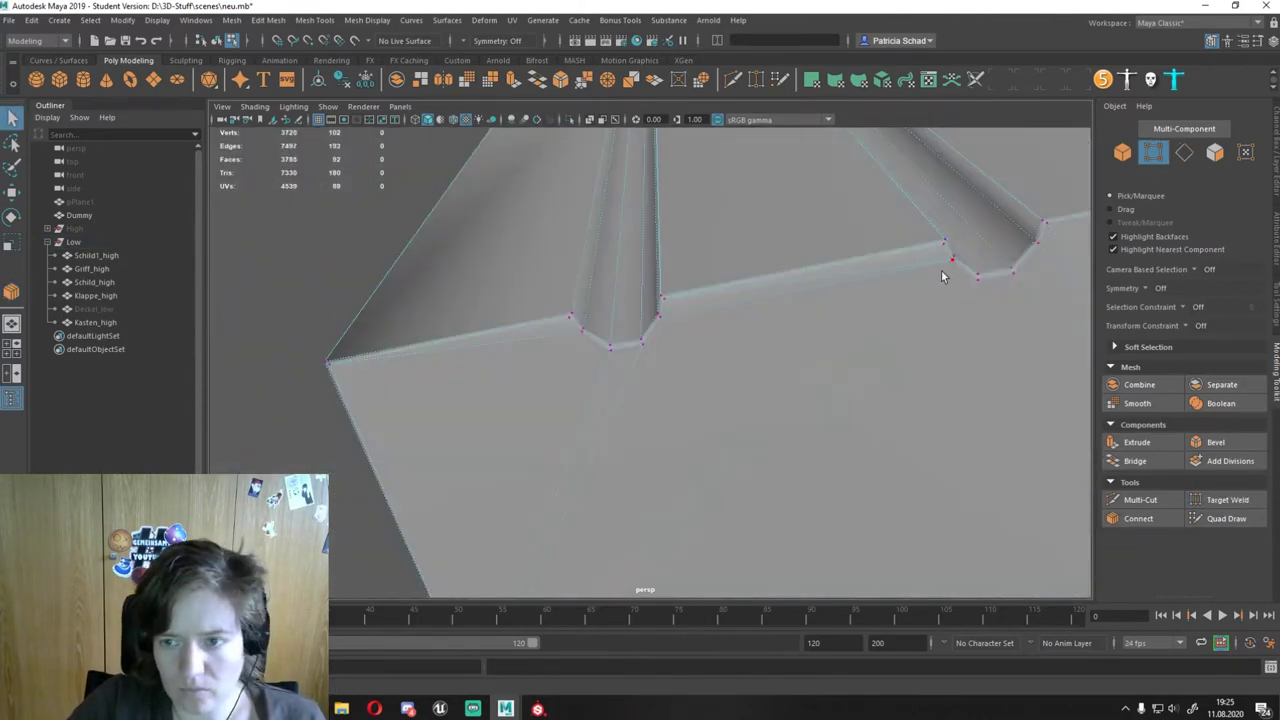
pyautogui.moveTo(1000, 450)
pyautogui.keyDown('alt'); pyautogui.mouseDown()
pyautogui.moveTo(731, 403)
pyautogui.moveTo(517, 323)
pyautogui.mouseUp(); pyautogui.keyUp('alt')
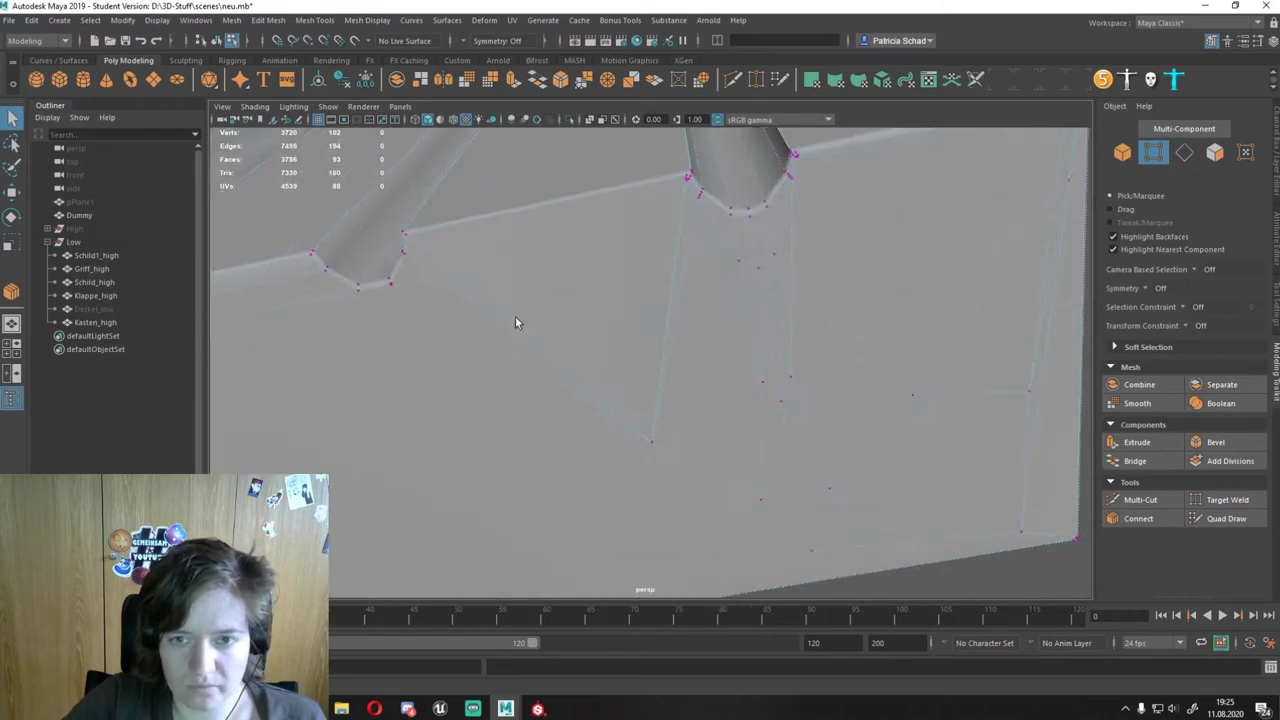
# Step: Weld more stray notch vertices onto their neighbouring corner vertices
pyautogui.rightClick(592, 339)
pyautogui.keyDown('alt'); pyautogui.moveTo(622, 500); pyautogui.dragTo(563, 320); pyautogui.keyUp('alt')
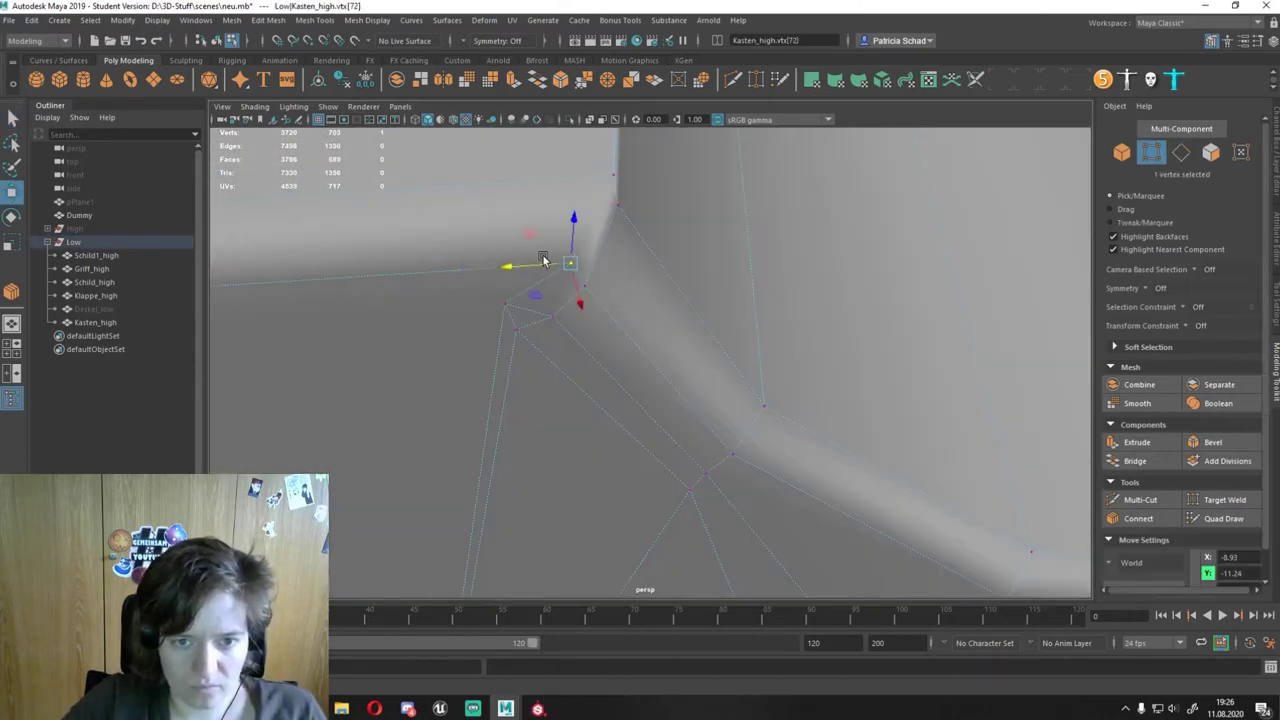
pyautogui.keyDown('alt'); pyautogui.moveTo(543, 261); pyautogui.dragTo(836, 261); pyautogui.keyUp('alt')
pyautogui.click(836, 261)
pyautogui.moveTo(810, 362); pyautogui.dragTo(369, 281)
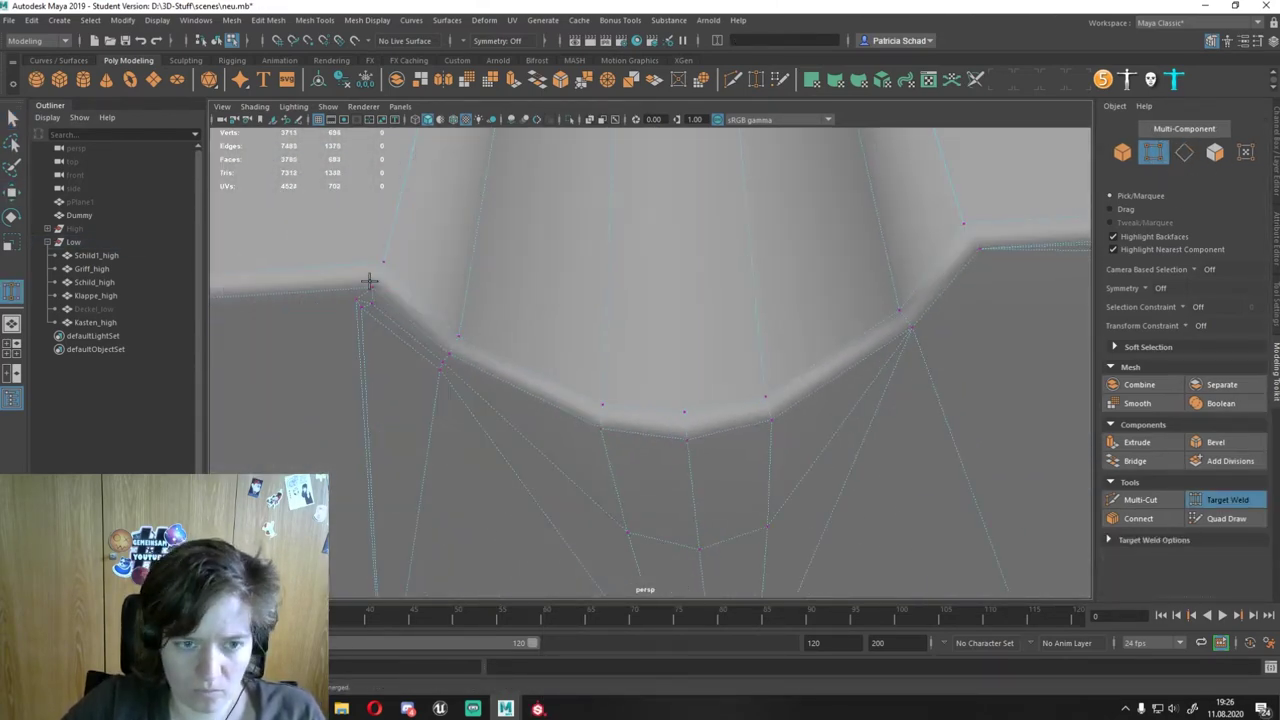
pyautogui.moveTo(749, 484)
pyautogui.keyDown('alt'); pyautogui.mouseDown()
pyautogui.moveTo(586, 349)
pyautogui.moveTo(643, 397)
pyautogui.mouseUp(); pyautogui.keyUp('alt')
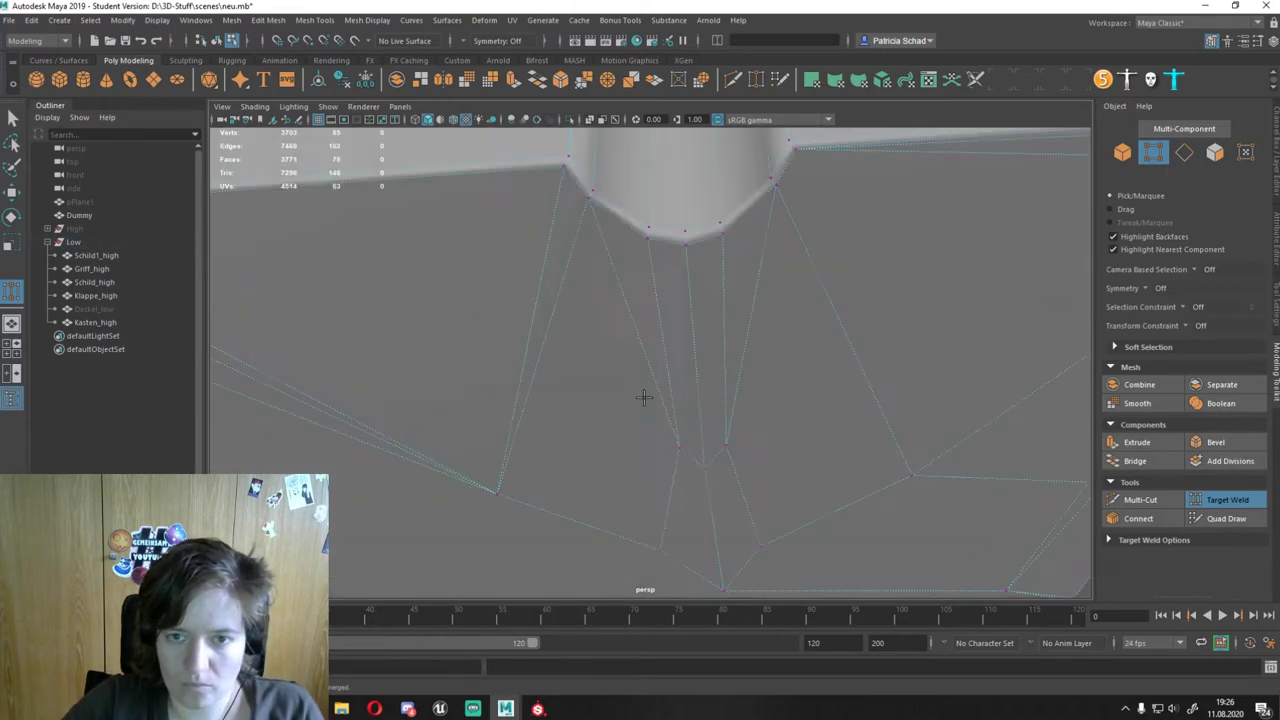
pyautogui.moveTo(735, 378); pyautogui.dragTo(875, 246)
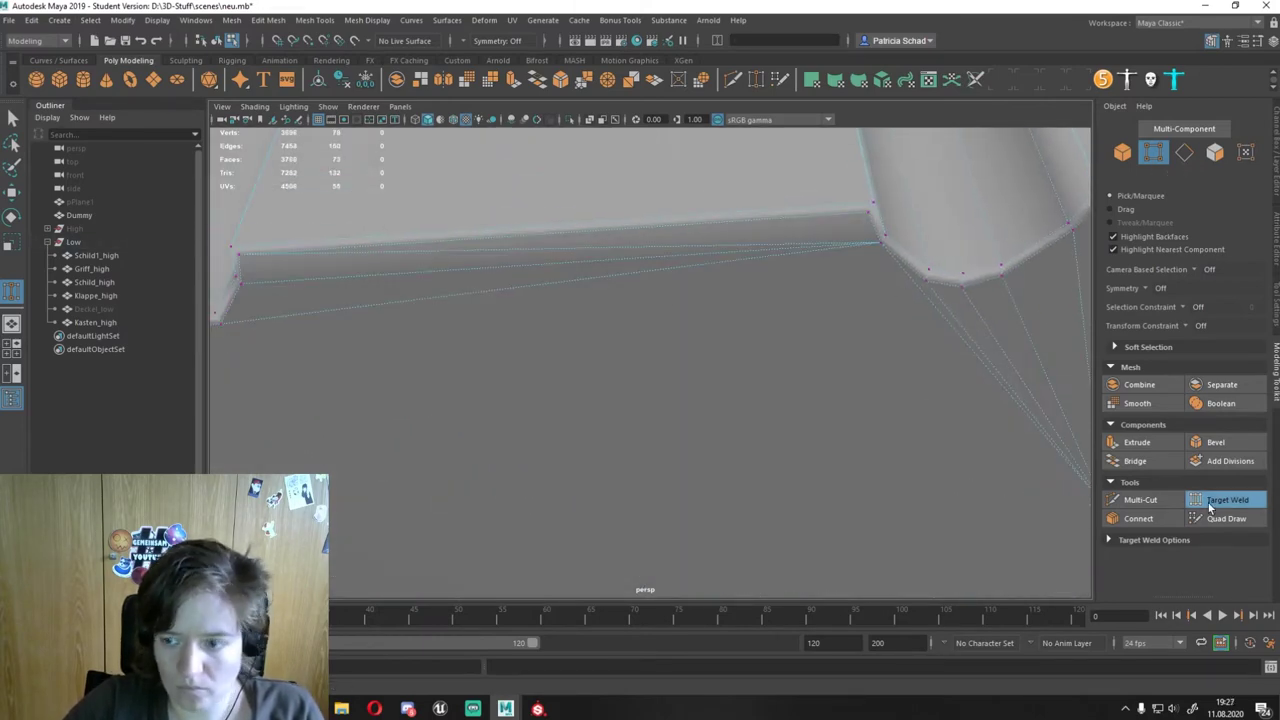
pyautogui.press('F9')
pyautogui.moveTo(935, 316)
pyautogui.keyDown('alt'); pyautogui.mouseDown()
pyautogui.moveTo(772, 377)
pyautogui.moveTo(580, 266)
pyautogui.moveTo(641, 290)
pyautogui.moveTo(643, 400)
pyautogui.moveTo(509, 277)
pyautogui.moveTo(654, 411)
pyautogui.moveTo(435, 364)
pyautogui.moveTo(725, 229)
pyautogui.mouseUp(); pyautogui.keyUp('alt')
pyautogui.scroll(-2, 772, 377)
# Step: Weld the remaining underside corner vertex onto its target vertex
pyautogui.click(1140, 499)
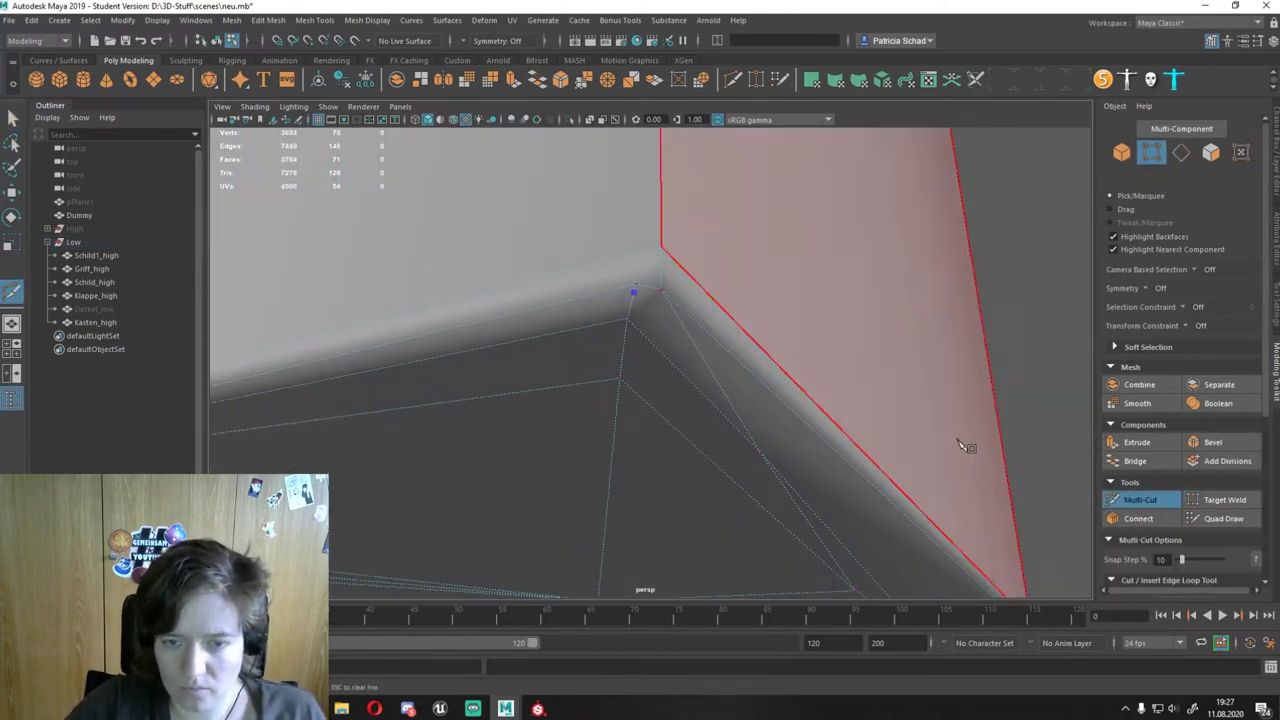
pyautogui.moveTo(650, 278)
pyautogui.keyDown('alt'); pyautogui.mouseDown()
pyautogui.moveTo(609, 453)
pyautogui.moveTo(716, 446)
pyautogui.mouseUp(); pyautogui.keyUp('alt')
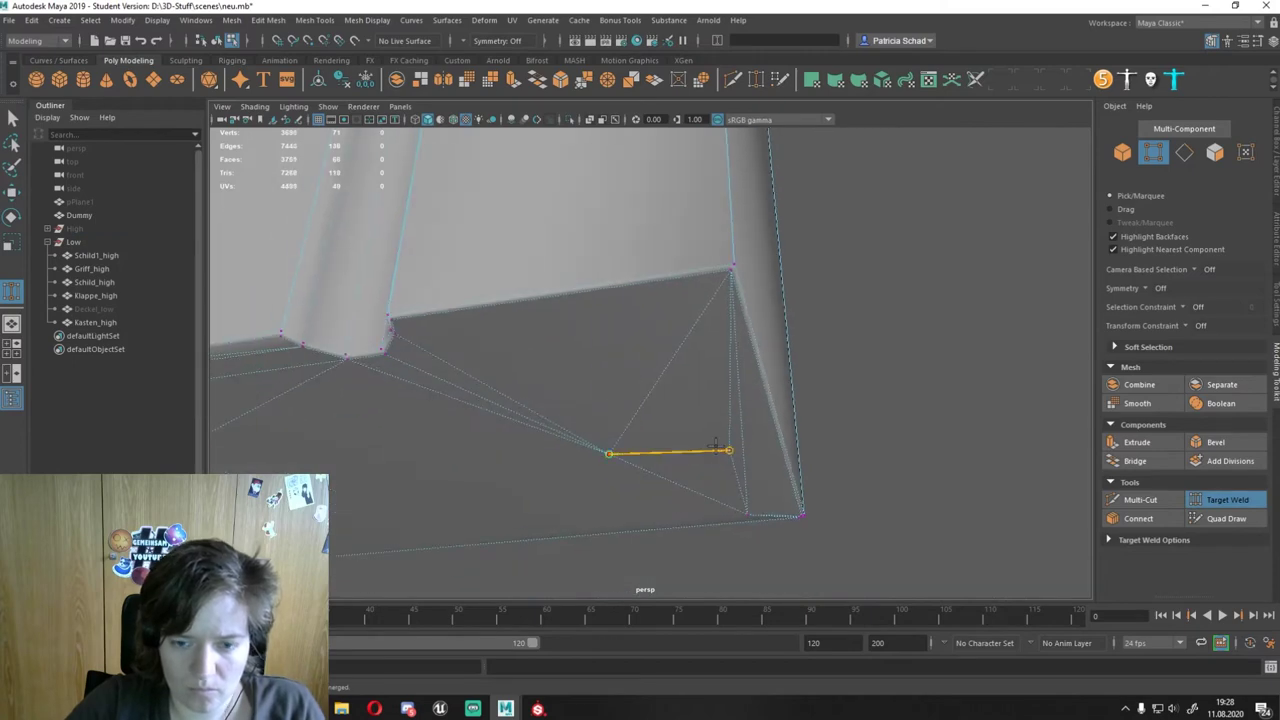
pyautogui.moveTo(731, 270); pyautogui.dragTo(731, 270)
pyautogui.press('q')
pyautogui.keyDown('alt'); pyautogui.moveTo(731, 270); pyautogui.dragTo(823, 508); pyautogui.keyUp('alt')
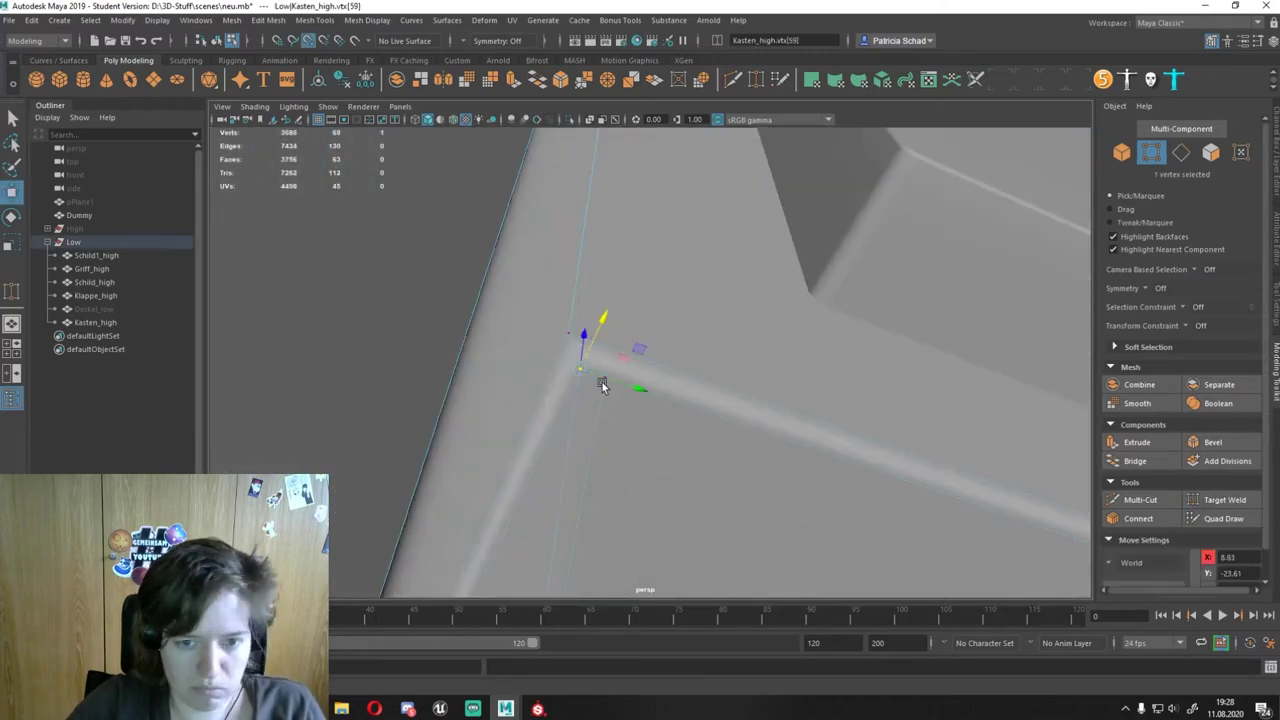
pyautogui.press('g')
pyautogui.keyDown('alt'); pyautogui.moveTo(601, 386); pyautogui.dragTo(643, 414); pyautogui.keyUp('alt')
pyautogui.moveTo(512, 345); pyautogui.dragTo(520, 302, button='right')
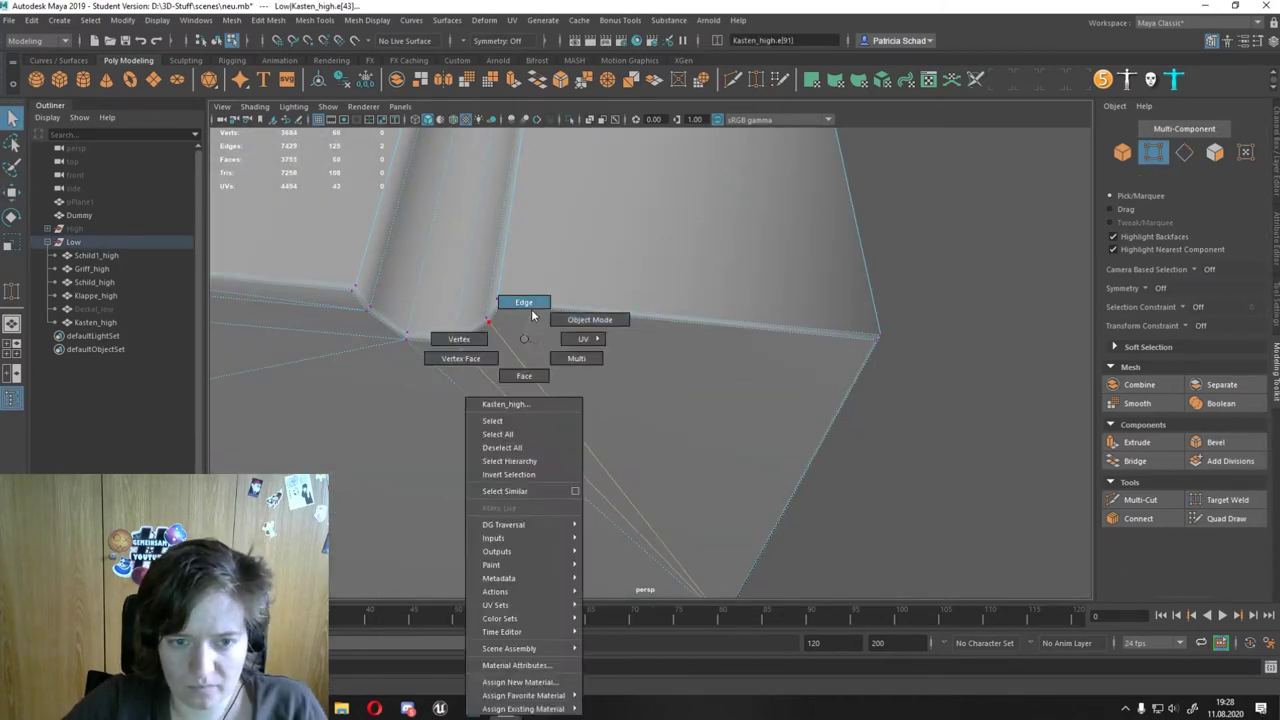
# Step: Apply Soften Edge shading to the selected edges of Kasten_high
pyautogui.press('q')
pyautogui.keyDown('alt'); pyautogui.moveTo(774, 435); pyautogui.dragTo(685, 434); pyautogui.keyUp('alt')
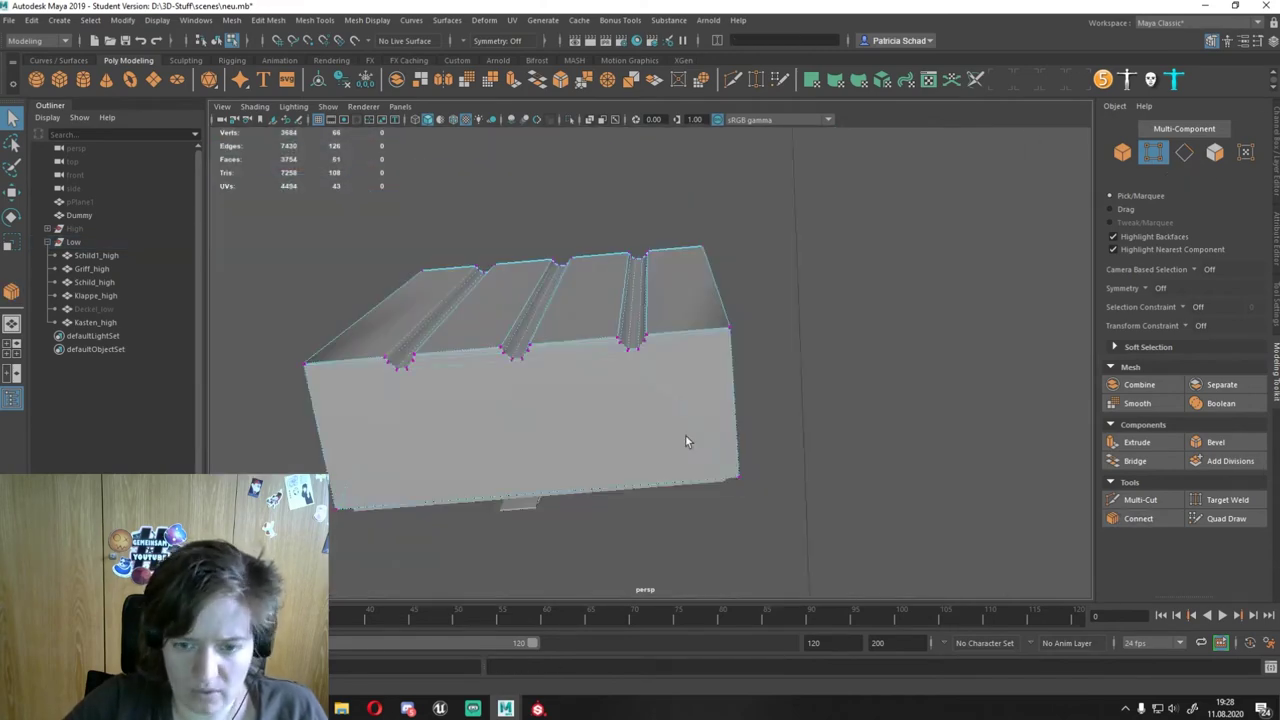
pyautogui.moveTo(250, 303); pyautogui.dragTo(922, 652)
pyautogui.moveTo(698, 397)
pyautogui.keyDown('alt'); pyautogui.mouseDown()
pyautogui.moveTo(766, 491)
pyautogui.moveTo(600, 380)
pyautogui.moveTo(826, 343)
pyautogui.mouseUp(); pyautogui.keyUp('alt')
pyautogui.press('F10')
pyautogui.click(600, 380)
pyautogui.click(367, 20)
pyautogui.click(420, 300)
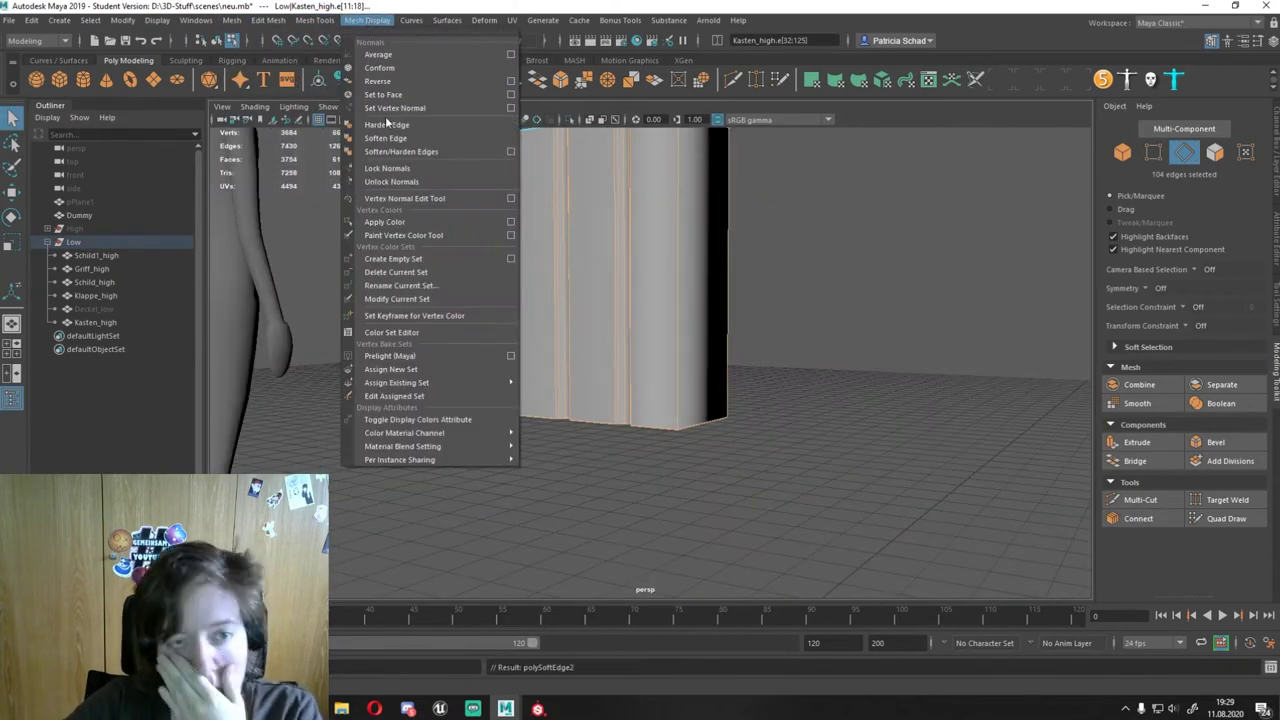
# Step: Apply Harden Edge shading to the selected groove edges
pyautogui.moveTo(430, 300)
pyautogui.keyDown('alt'); pyautogui.mouseDown()
pyautogui.moveTo(560, 407)
pyautogui.moveTo(687, 359)
pyautogui.mouseUp(); pyautogui.keyUp('alt')
pyautogui.keyDown('shift'); pyautogui.click(625, 457); pyautogui.keyUp('shift')
pyautogui.keyDown('alt'); pyautogui.moveTo(625, 457); pyautogui.dragTo(579, 328); pyautogui.keyUp('alt')
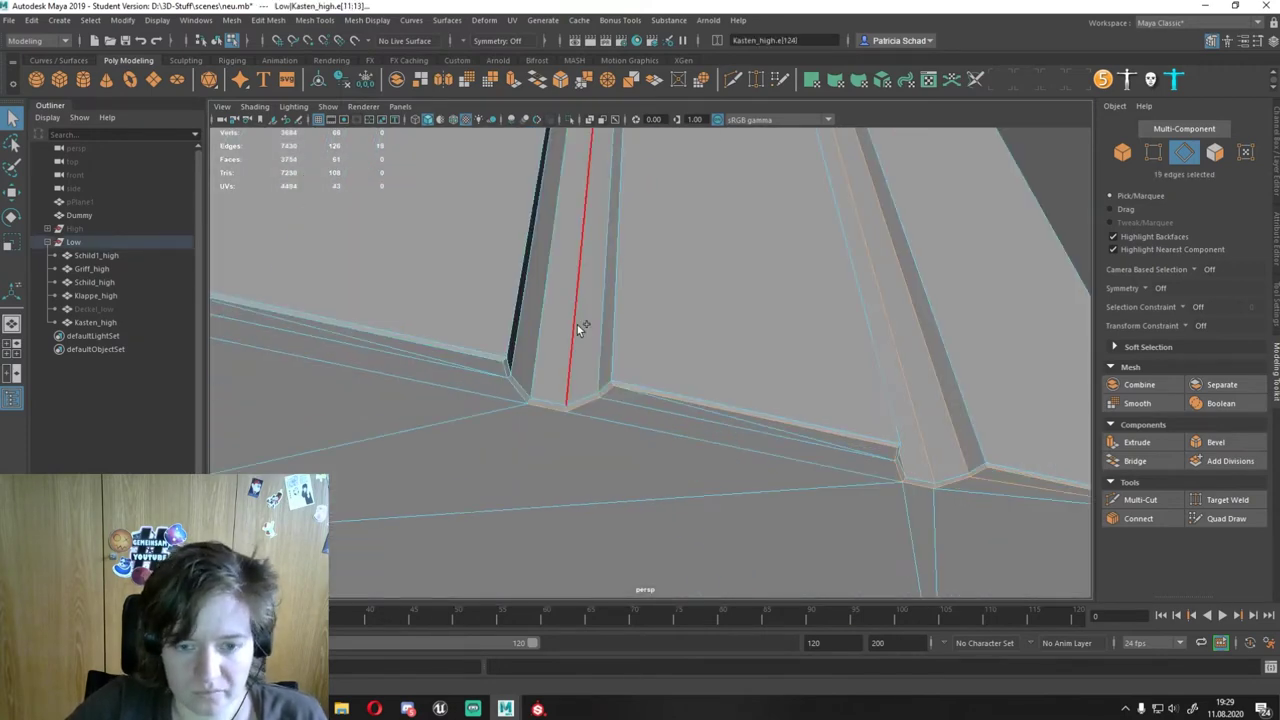
pyautogui.keyDown('alt'); pyautogui.moveTo(506, 366); pyautogui.dragTo(600, 266); pyautogui.keyUp('alt')
pyautogui.click(367, 20)
pyautogui.click(600, 357)
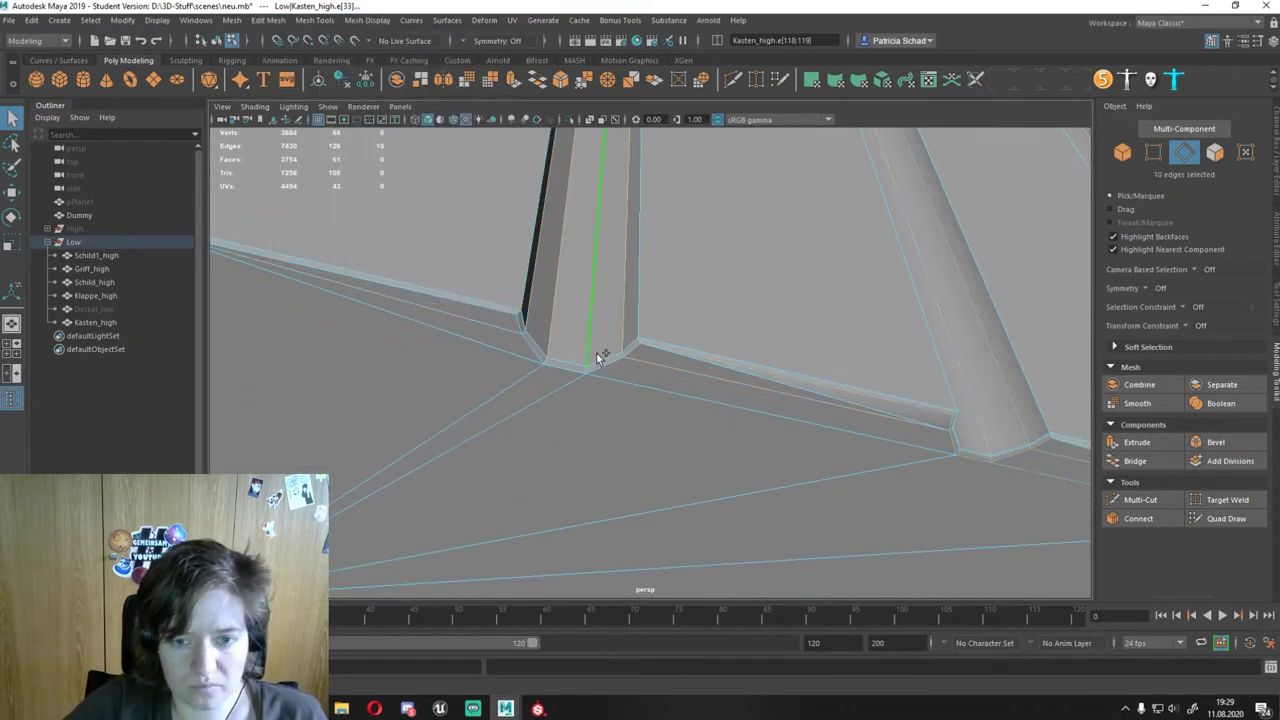
pyautogui.moveTo(512, 320)
pyautogui.keyDown('alt'); pyautogui.mouseDown()
pyautogui.moveTo(451, 337)
pyautogui.moveTo(811, 331)
pyautogui.moveTo(708, 357)
pyautogui.moveTo(600, 245)
pyautogui.moveTo(531, 363)
pyautogui.moveTo(524, 265)
pyautogui.moveTo(677, 449)
pyautogui.moveTo(403, 411)
pyautogui.moveTo(430, 294)
pyautogui.moveTo(709, 413)
pyautogui.moveTo(497, 339)
pyautogui.mouseUp(); pyautogui.keyUp('alt')
# Step: Save the scene as neu.mb with Ctrl+S
pyautogui.press('F8')
pyautogui.press('F10')
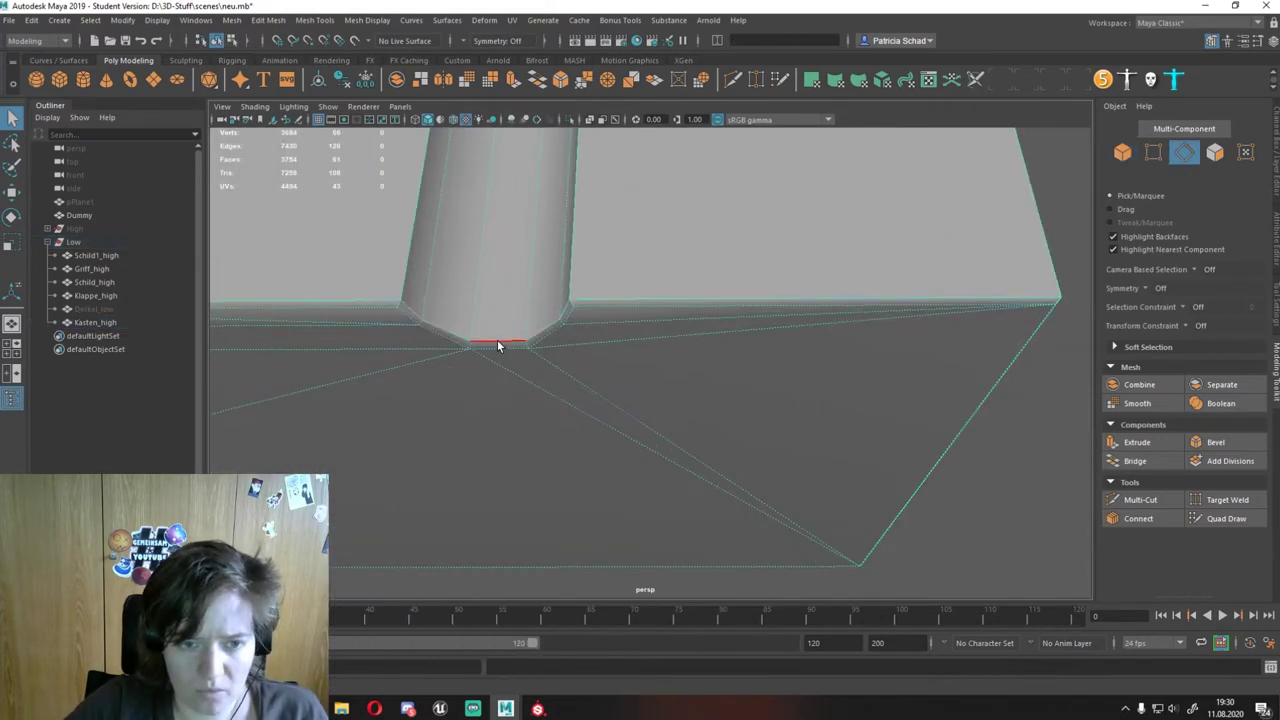
pyautogui.moveTo(707, 500)
pyautogui.keyDown('alt'); pyautogui.mouseDown()
pyautogui.moveTo(809, 443)
pyautogui.moveTo(613, 369)
pyautogui.moveTo(585, 286)
pyautogui.moveTo(680, 277)
pyautogui.mouseUp(); pyautogui.keyUp('alt')
pyautogui.hotkey('ctrl', 's')
# Step: Delete stray edges and an extra edge loop from the Klappe_high lid
pyautogui.rightClick(633, 215)
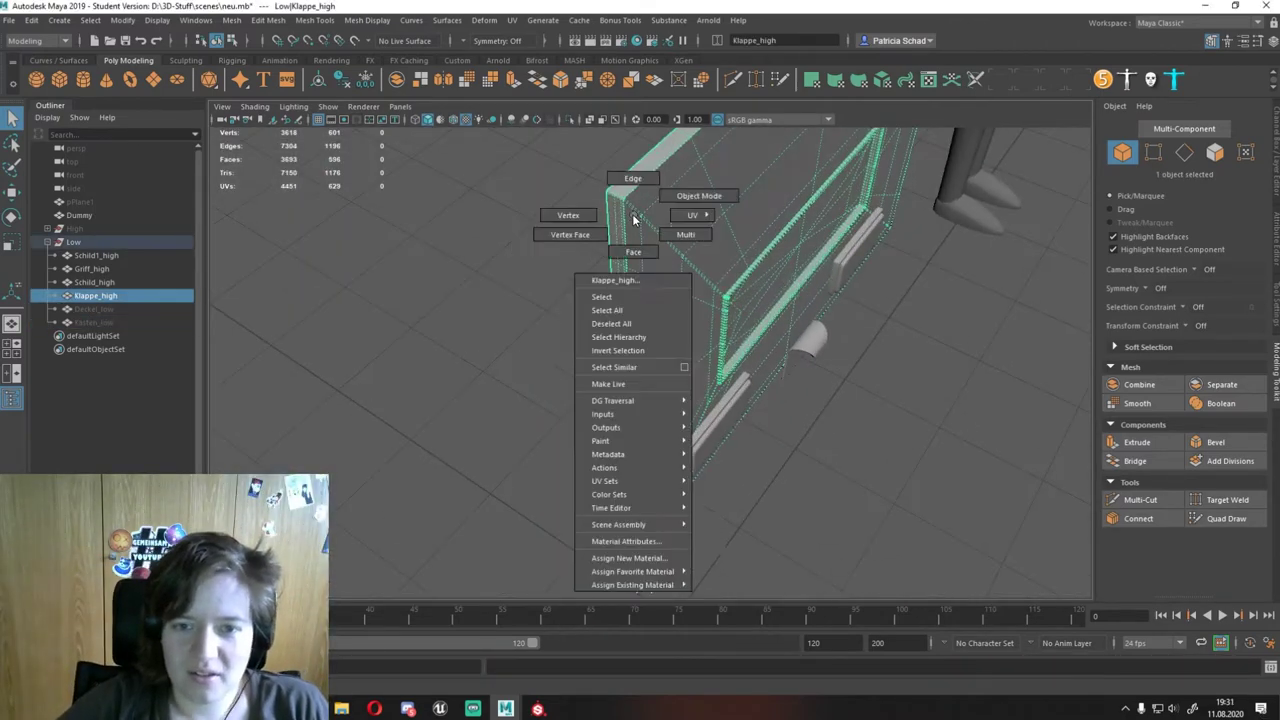
pyautogui.click(633, 178)
pyautogui.moveTo(633, 178)
pyautogui.keyDown('alt'); pyautogui.mouseDown()
pyautogui.moveTo(529, 443)
pyautogui.moveTo(583, 277)
pyautogui.moveTo(766, 357)
pyautogui.moveTo(712, 330)
pyautogui.moveTo(654, 443)
pyautogui.moveTo(633, 334)
pyautogui.moveTo(880, 352)
pyautogui.moveTo(817, 500)
pyautogui.moveTo(780, 397)
pyautogui.moveTo(703, 263)
pyautogui.moveTo(619, 283)
pyautogui.mouseUp(); pyautogui.keyUp('alt')
pyautogui.hotkey('ctrl', 'Delete')
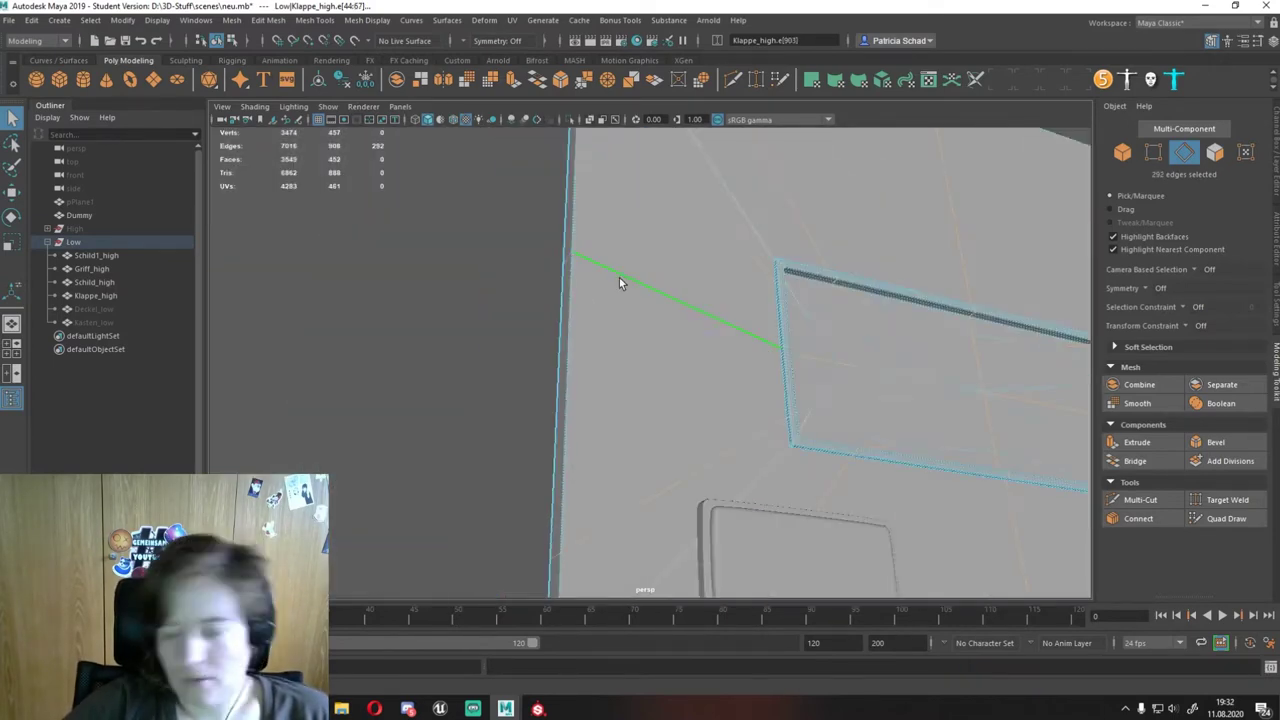
pyautogui.hotkey('ctrl', 'Delete')
pyautogui.moveTo(603, 357)
pyautogui.keyDown('alt'); pyautogui.mouseDown()
pyautogui.moveTo(800, 395)
pyautogui.moveTo(698, 487)
pyautogui.moveTo(591, 324)
pyautogui.moveTo(500, 400)
pyautogui.moveTo(500, 374)
pyautogui.moveTo(415, 303)
pyautogui.moveTo(574, 357)
pyautogui.moveTo(554, 380)
pyautogui.mouseUp(); pyautogui.keyUp('alt')
pyautogui.doubleClick(698, 490)
pyautogui.hotkey('ctrl', 'Delete')
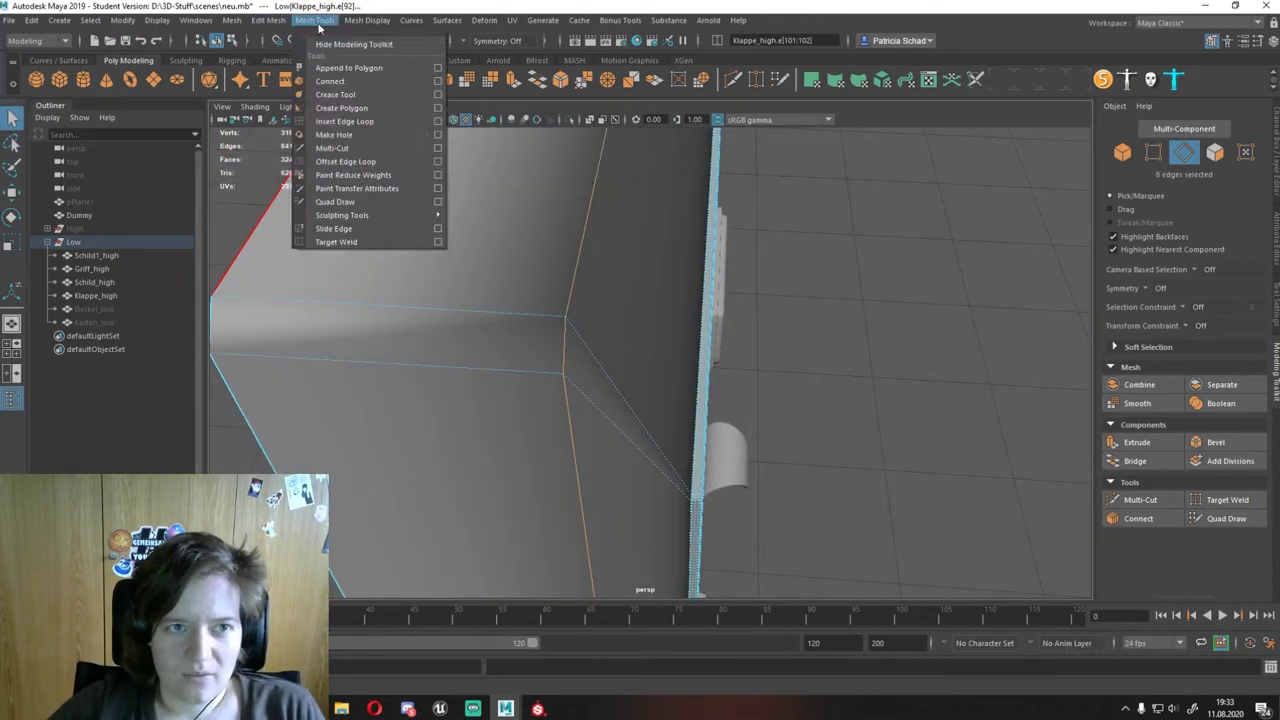
pyautogui.click(319, 20)
# Step: Remove the stray corner edge from the flap frame
pyautogui.moveTo(752, 294)
pyautogui.keyDown('alt'); pyautogui.mouseDown()
pyautogui.moveTo(610, 270)
pyautogui.moveTo(518, 237)
pyautogui.moveTo(449, 357)
pyautogui.moveTo(477, 320)
pyautogui.moveTo(489, 423)
pyautogui.moveTo(540, 400)
pyautogui.moveTo(591, 460)
pyautogui.mouseUp(); pyautogui.keyUp('alt')
pyautogui.doubleClick(540, 400)
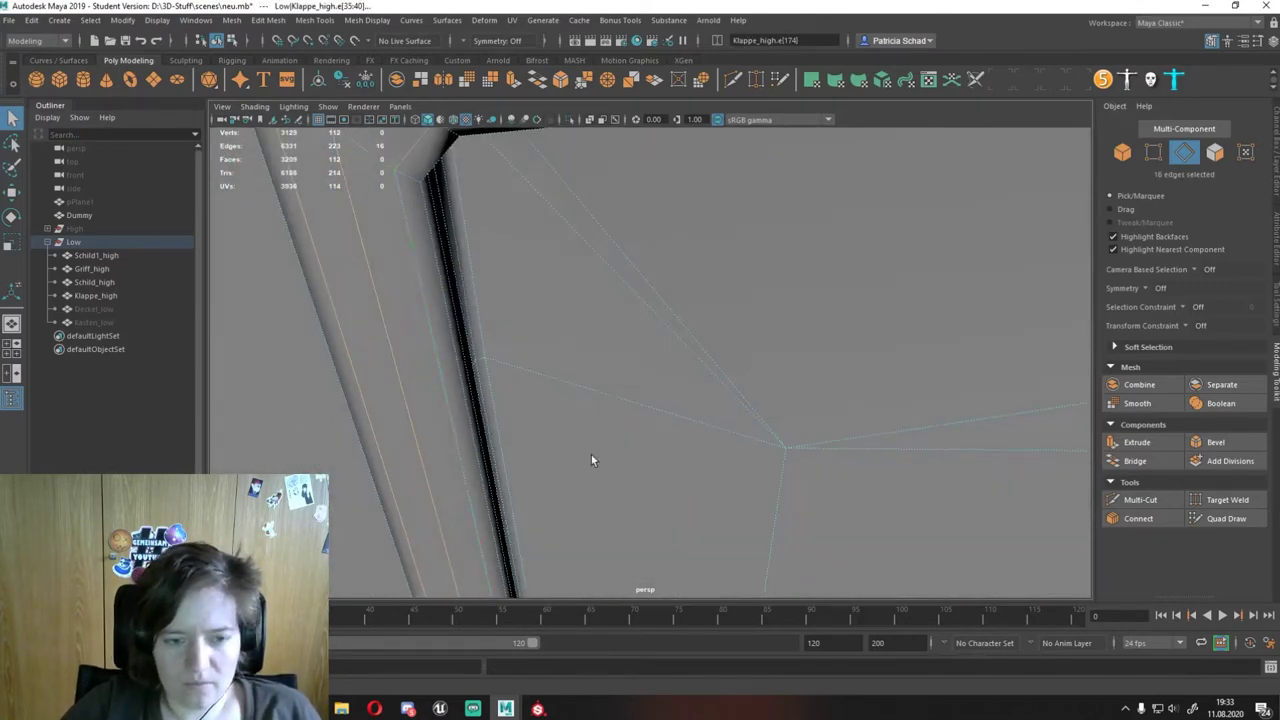
pyautogui.moveTo(448, 260)
pyautogui.keyDown('alt'); pyautogui.mouseDown()
pyautogui.moveTo(690, 330)
pyautogui.moveTo(671, 333)
pyautogui.mouseUp(); pyautogui.keyUp('alt')
pyautogui.click(690, 330)
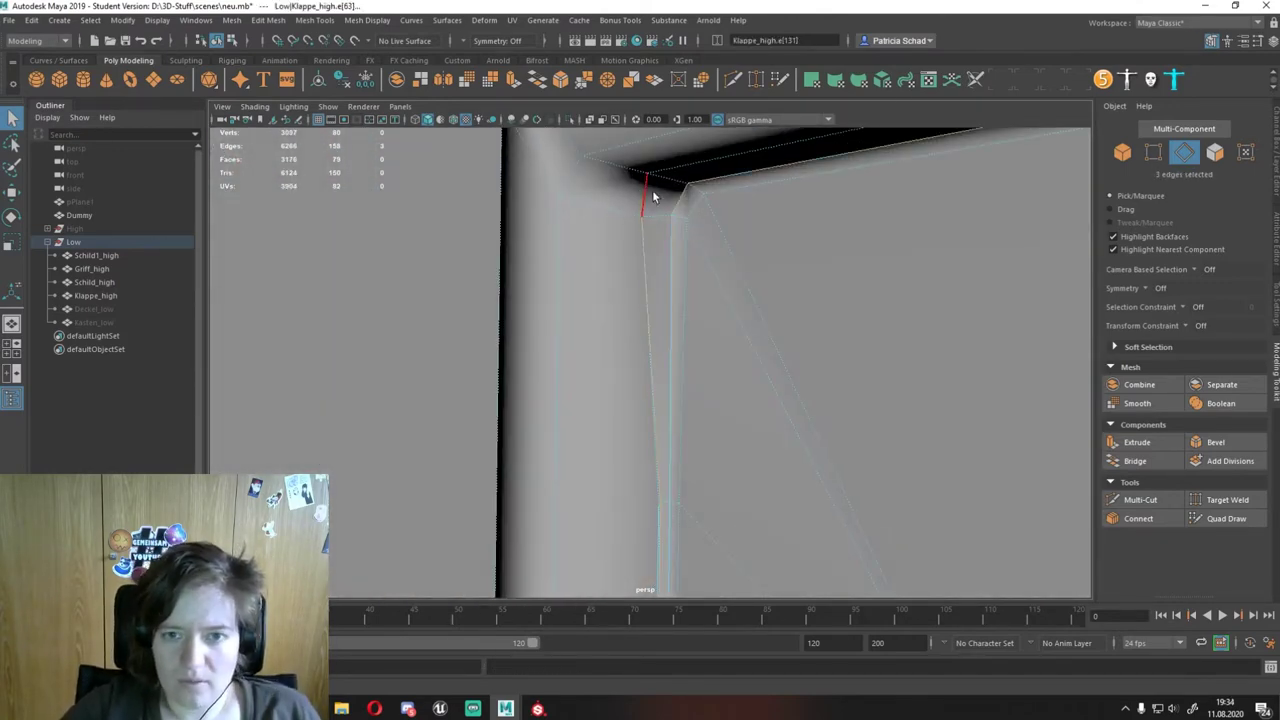
pyautogui.hotkey('ctrl', 'Delete')
pyautogui.keyDown('alt'); pyautogui.moveTo(642, 473); pyautogui.dragTo(642, 490); pyautogui.keyUp('alt')
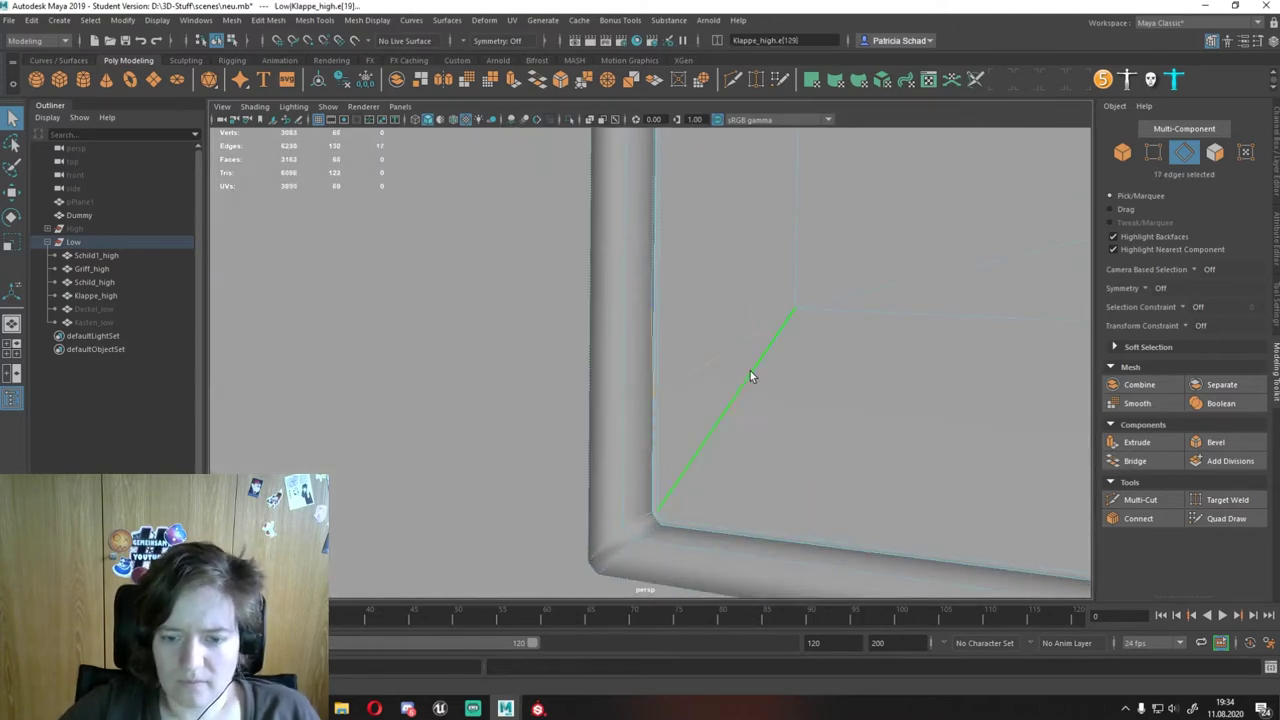
pyautogui.moveTo(750, 376)
pyautogui.keyDown('alt'); pyautogui.mouseDown()
pyautogui.moveTo(634, 557)
pyautogui.moveTo(686, 298)
pyautogui.mouseUp(); pyautogui.keyUp('alt')
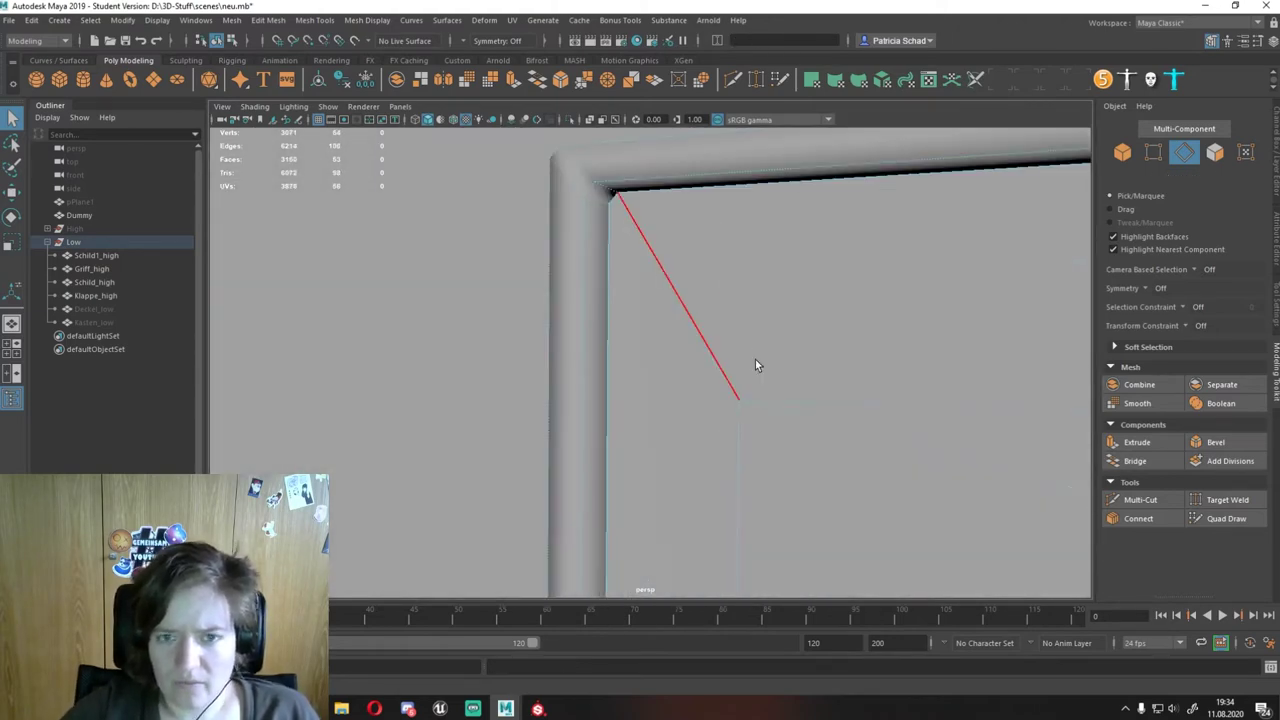
pyautogui.press('q')
# Step: Weld a frame corner vertex onto its neighbour, then select the Schild_high panel
pyautogui.moveTo(620, 440)
pyautogui.keyDown('alt'); pyautogui.mouseDown()
pyautogui.moveTo(654, 466)
pyautogui.moveTo(940, 329)
pyautogui.moveTo(571, 338)
pyautogui.mouseUp(); pyautogui.keyUp('alt')
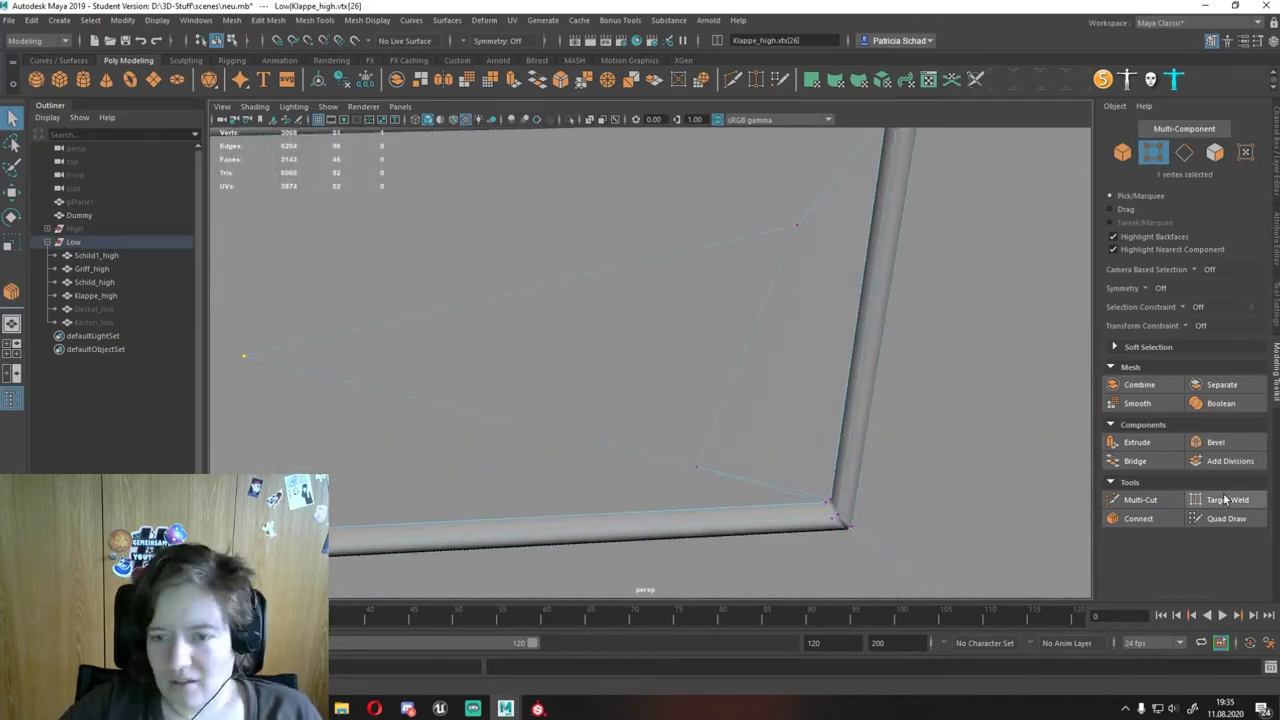
pyautogui.press('w')
pyautogui.moveTo(700, 400)
pyautogui.keyDown('alt'); pyautogui.mouseDown()
pyautogui.moveTo(634, 346)
pyautogui.moveTo(698, 168)
pyautogui.mouseUp(); pyautogui.keyUp('alt')
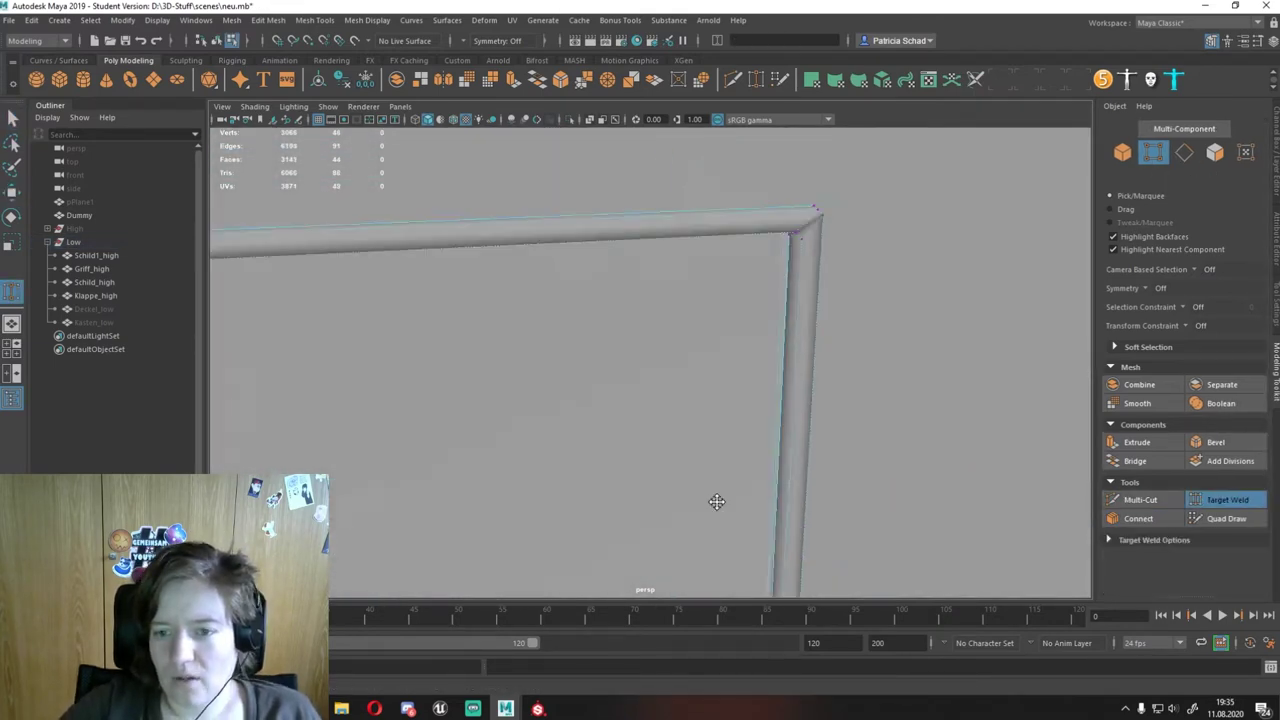
pyautogui.moveTo(716, 501)
pyautogui.keyDown('alt'); pyautogui.mouseDown()
pyautogui.moveTo(677, 463)
pyautogui.moveTo(680, 339)
pyautogui.mouseUp(); pyautogui.keyUp('alt')
pyautogui.moveTo(680, 339); pyautogui.dragTo(680, 305, button='right')
pyautogui.moveTo(680, 305)
pyautogui.keyDown('alt'); pyautogui.mouseDown()
pyautogui.moveTo(606, 474)
pyautogui.moveTo(626, 315)
pyautogui.moveTo(372, 277)
pyautogui.moveTo(546, 337)
pyautogui.moveTo(749, 437)
pyautogui.moveTo(502, 297)
pyautogui.moveTo(404, 382)
pyautogui.moveTo(569, 457)
pyautogui.moveTo(300, 394)
pyautogui.moveTo(579, 382)
pyautogui.mouseUp(); pyautogui.keyUp('alt')
pyautogui.press('F8')
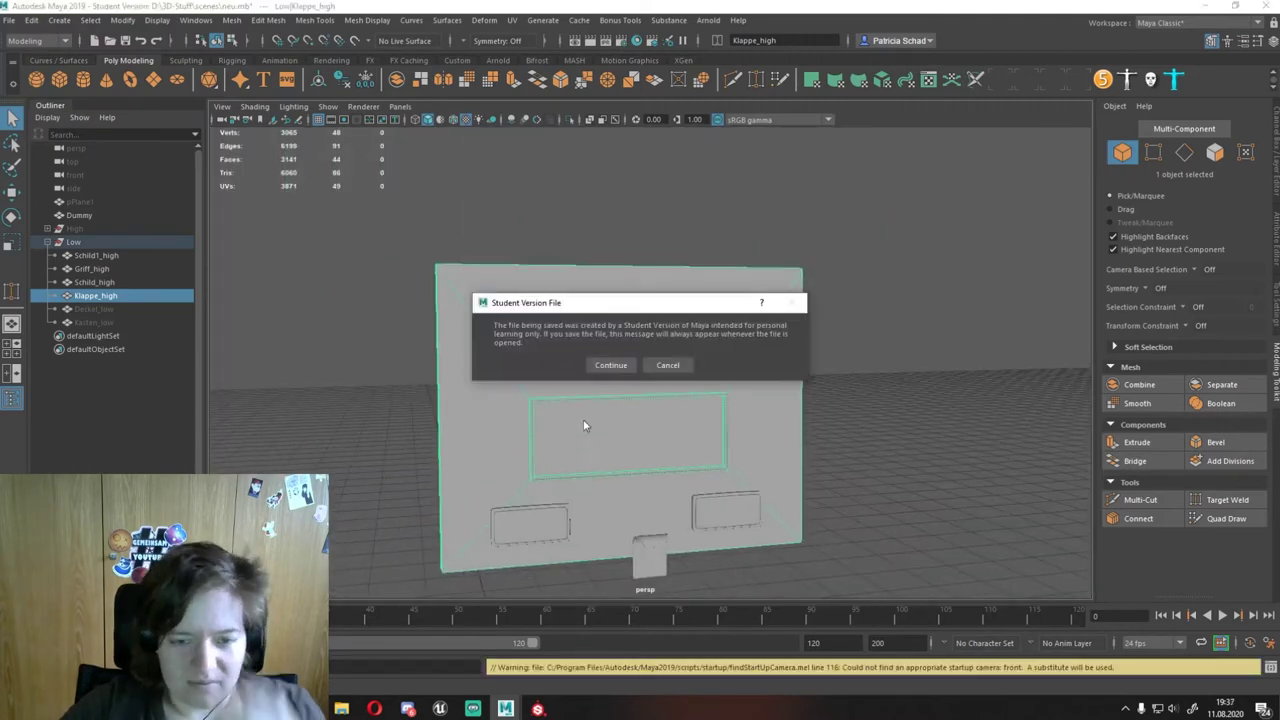
pyautogui.click(549, 517)
# Step: Set the Schild_high panel's edge normals to Face through Mesh Display
pyautogui.press('f')
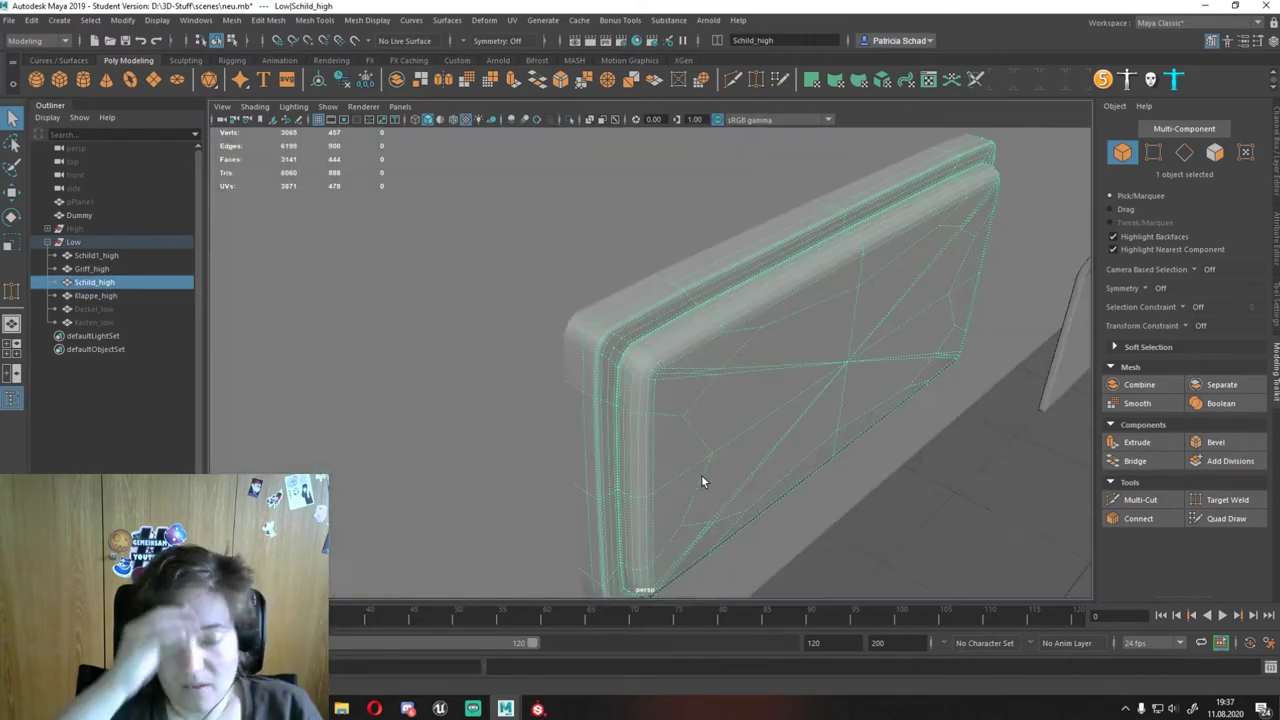
pyautogui.press('F10')
pyautogui.keyDown('alt'); pyautogui.moveTo(616, 318); pyautogui.dragTo(527, 320); pyautogui.keyUp('alt')
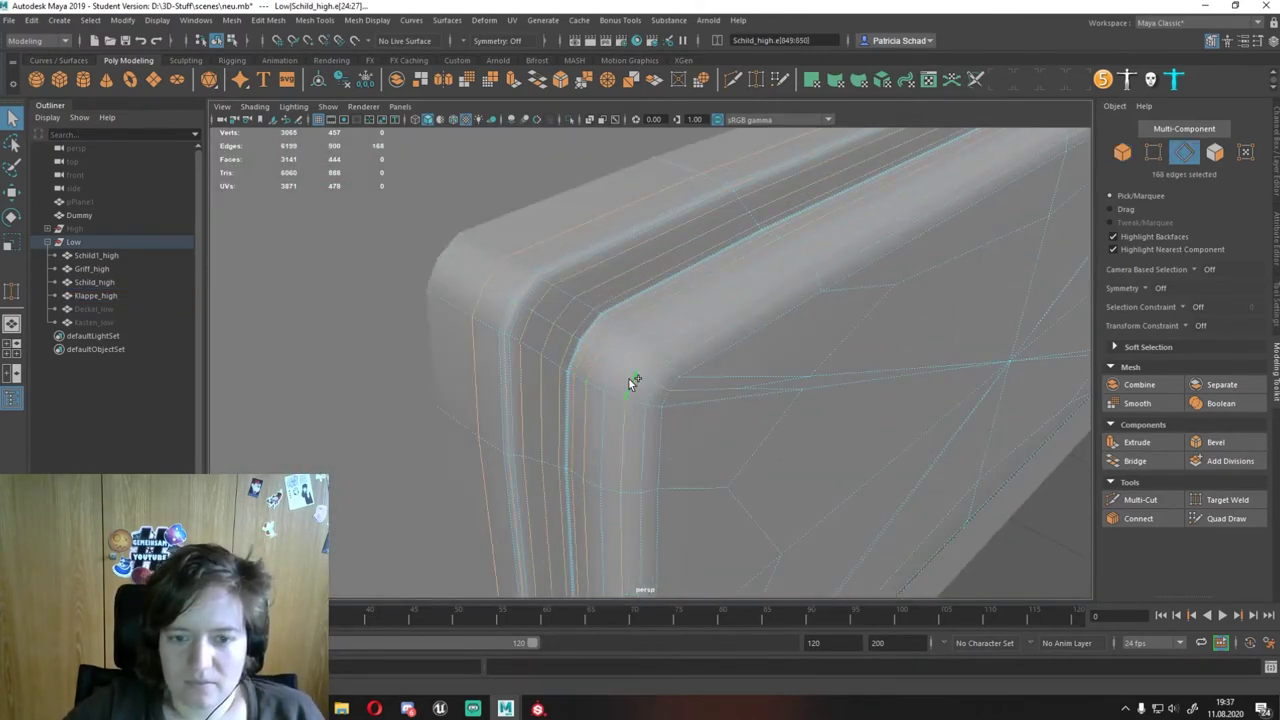
pyautogui.keyDown('alt'); pyautogui.moveTo(632, 383); pyautogui.dragTo(614, 354); pyautogui.keyUp('alt')
pyautogui.scroll(5, 334, 363)
pyautogui.scroll(-5, 334, 363)
pyautogui.click(367, 20)
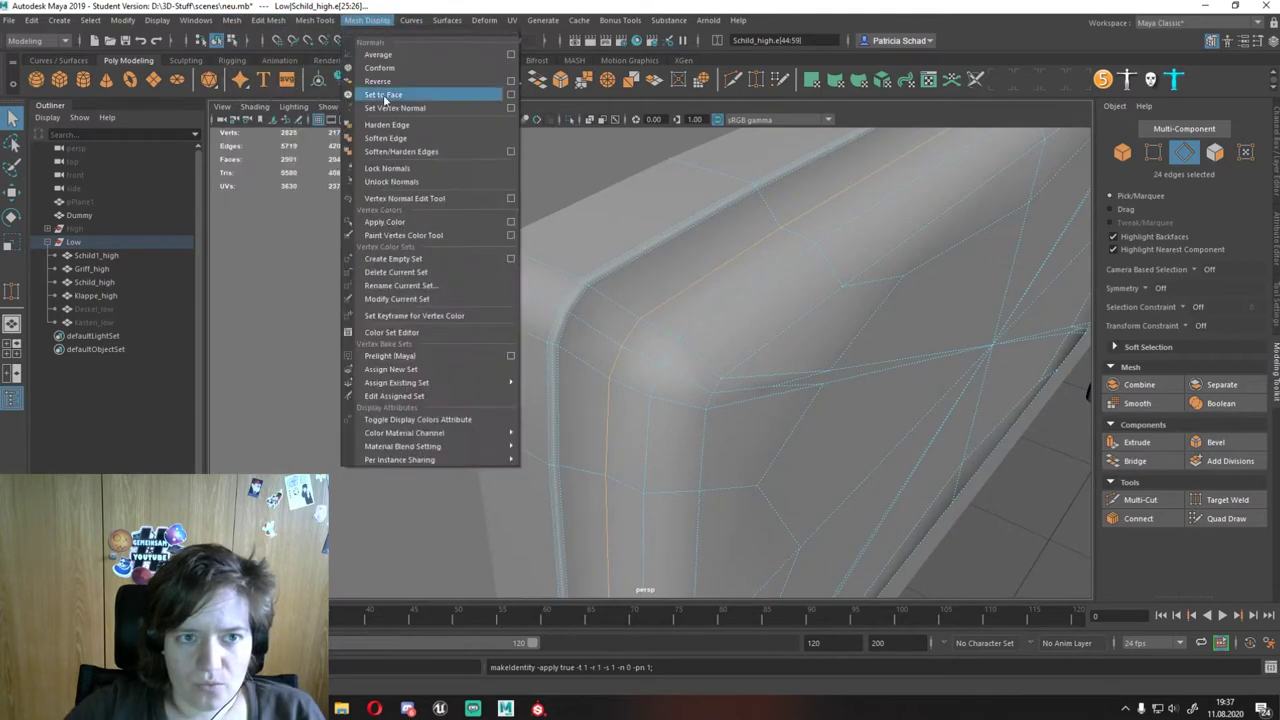
pyautogui.click(384, 95)
# Step: Delete the redundant outer and inner edge loops on Schild_high
pyautogui.moveTo(471, 214)
pyautogui.keyDown('alt'); pyautogui.mouseDown()
pyautogui.moveTo(483, 387)
pyautogui.moveTo(537, 331)
pyautogui.moveTo(517, 268)
pyautogui.moveTo(483, 317)
pyautogui.mouseUp(); pyautogui.keyUp('alt')
pyautogui.doubleClick(517, 268)
pyautogui.scroll(5, 526, 545)
pyautogui.press('Delete')
pyautogui.moveTo(831, 448)
pyautogui.keyDown('alt'); pyautogui.mouseDown()
pyautogui.moveTo(754, 263)
pyautogui.moveTo(538, 444)
pyautogui.mouseUp(); pyautogui.keyUp('alt')
pyautogui.press('Delete')
pyautogui.moveTo(453, 205)
pyautogui.keyDown('alt'); pyautogui.mouseDown()
pyautogui.moveTo(809, 314)
pyautogui.moveTo(772, 428)
pyautogui.moveTo(843, 449)
pyautogui.moveTo(447, 377)
pyautogui.moveTo(734, 331)
pyautogui.mouseUp(); pyautogui.keyUp('alt')
pyautogui.doubleClick(447, 377)
pyautogui.press('Delete')
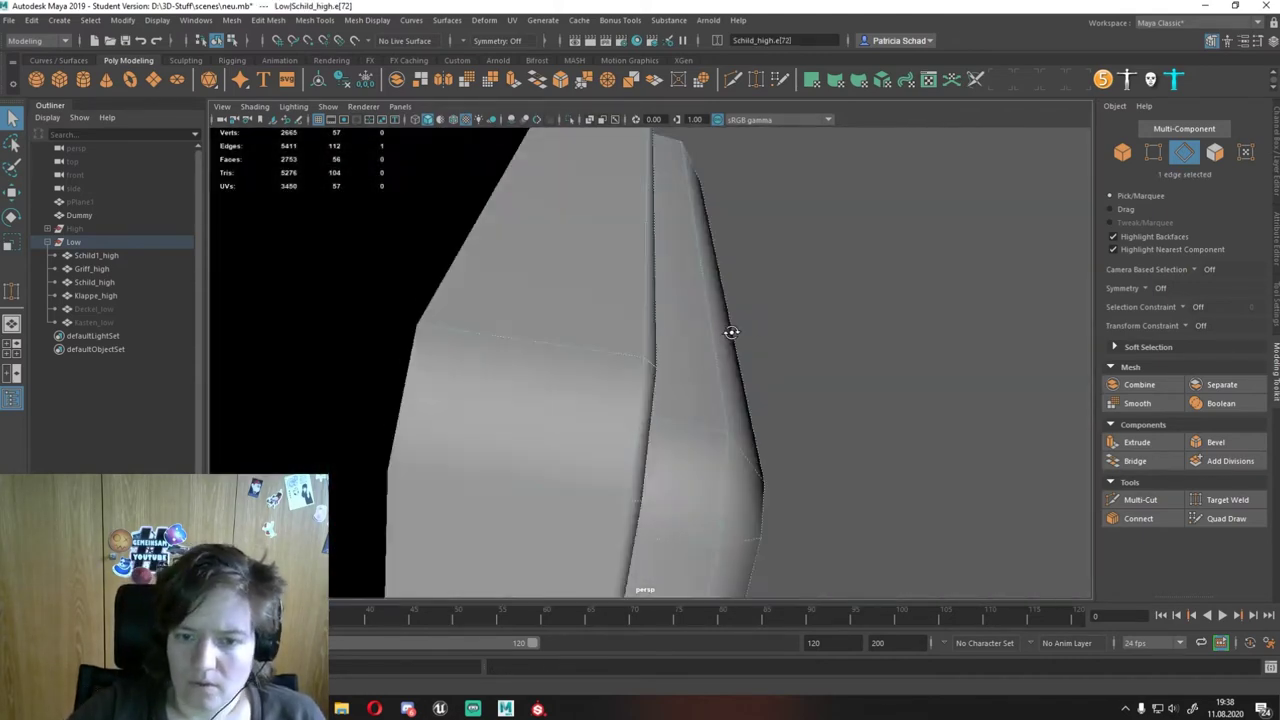
# Step: Delete the remaining redundant edge loops on the sign panels, leaving 2270 scene vertices
pyautogui.press('w')
pyautogui.moveTo(660, 554)
pyautogui.keyDown('alt'); pyautogui.mouseDown()
pyautogui.moveTo(679, 404)
pyautogui.moveTo(708, 436)
pyautogui.moveTo(780, 400)
pyautogui.moveTo(568, 373)
pyautogui.moveTo(543, 354)
pyautogui.mouseUp(); pyautogui.keyUp('alt')
pyautogui.press('Delete')
pyautogui.press('Delete')
pyautogui.moveTo(448, 390)
pyautogui.keyDown('alt'); pyautogui.mouseDown()
pyautogui.moveTo(506, 471)
pyautogui.moveTo(371, 268)
pyautogui.moveTo(562, 294)
pyautogui.moveTo(457, 294)
pyautogui.moveTo(560, 457)
pyautogui.mouseUp(); pyautogui.keyUp('alt')
pyautogui.keyDown('shift'); pyautogui.click(430, 275); pyautogui.keyUp('shift')
pyautogui.press('Delete')
pyautogui.moveTo(470, 362)
pyautogui.keyDown('alt'); pyautogui.mouseDown()
pyautogui.moveTo(657, 391)
pyautogui.moveTo(514, 337)
pyautogui.moveTo(600, 363)
pyautogui.moveTo(506, 403)
pyautogui.moveTo(514, 371)
pyautogui.mouseUp(); pyautogui.keyUp('alt')
pyautogui.doubleClick(500, 285)
pyautogui.press('Delete')
# Step: Delete the last sign edge loop and the redundant edge loops on the Griff_high handle arch
pyautogui.doubleClick(728, 271)
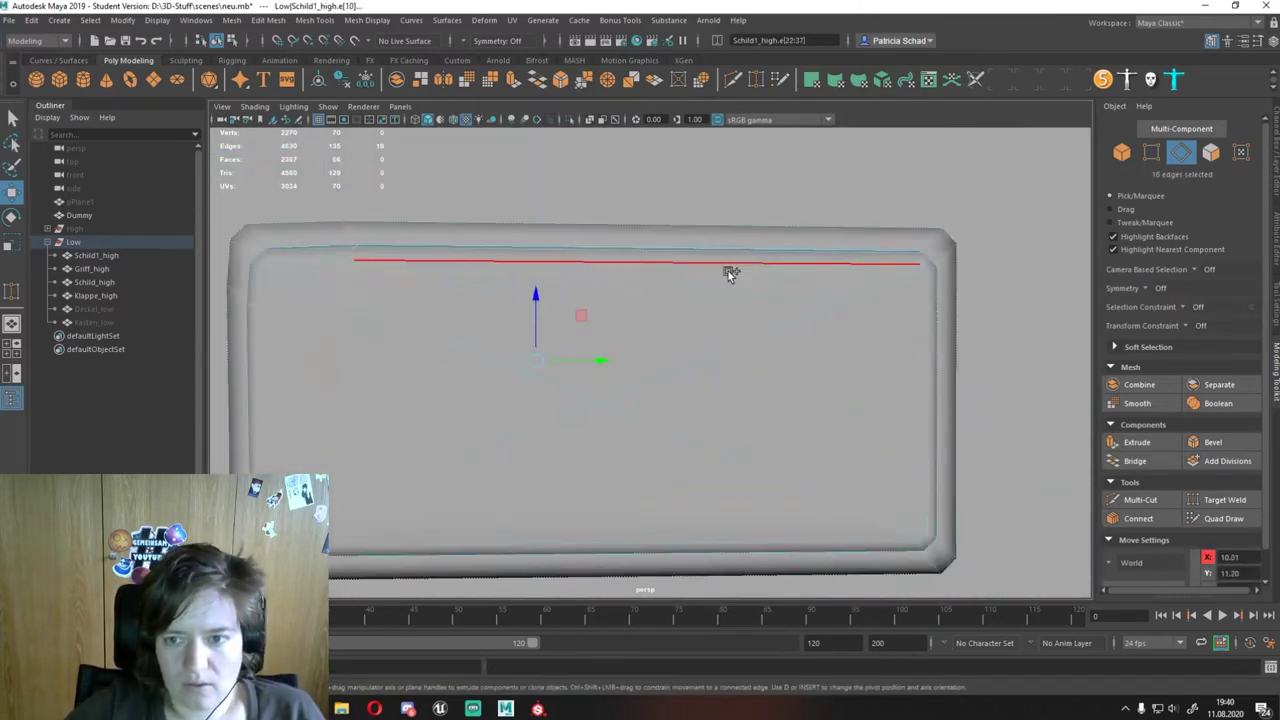
pyautogui.press('Delete')
pyautogui.moveTo(728, 271)
pyautogui.keyDown('alt'); pyautogui.mouseDown()
pyautogui.moveTo(663, 334)
pyautogui.moveTo(902, 506)
pyautogui.mouseUp(); pyautogui.keyUp('alt')
pyautogui.click(696, 411)
pyautogui.press('f')
pyautogui.rightClick(668, 338)
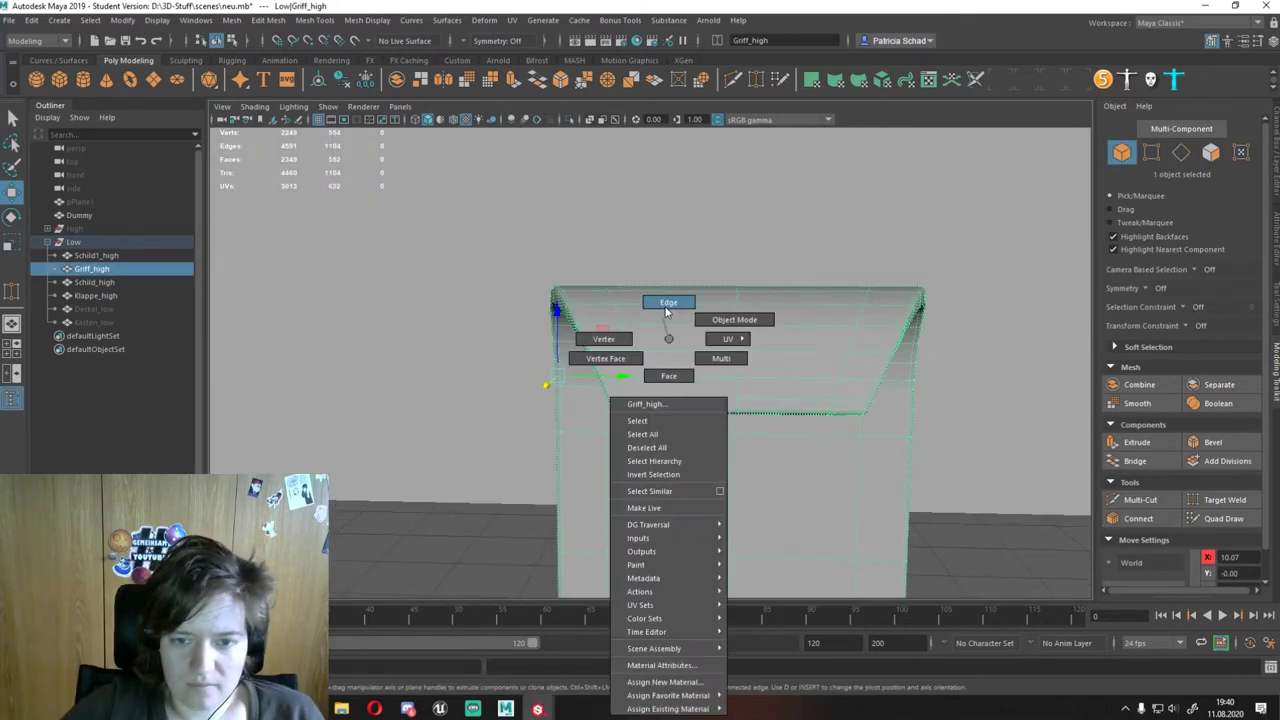
pyautogui.moveTo(667, 311)
pyautogui.keyDown('alt'); pyautogui.mouseDown()
pyautogui.moveTo(640, 330)
pyautogui.moveTo(654, 294)
pyautogui.mouseUp(); pyautogui.keyUp('alt')
pyautogui.doubleClick(740, 290)
pyautogui.moveTo(622, 361)
pyautogui.keyDown('alt'); pyautogui.mouseDown()
pyautogui.moveTo(740, 290)
pyautogui.moveTo(738, 456)
pyautogui.mouseUp(); pyautogui.keyUp('alt')
pyautogui.scroll(3, 829, 365)
pyautogui.press('Delete')
pyautogui.moveTo(829, 365)
pyautogui.keyDown('alt'); pyautogui.mouseDown()
pyautogui.moveTo(717, 380)
pyautogui.moveTo(565, 355)
pyautogui.moveTo(852, 376)
pyautogui.moveTo(878, 390)
pyautogui.moveTo(453, 320)
pyautogui.mouseUp(); pyautogui.keyUp('alt')
# Step: Target Weld the plate's corner vertices onto their neighbours
pyautogui.doubleClick(540, 340)
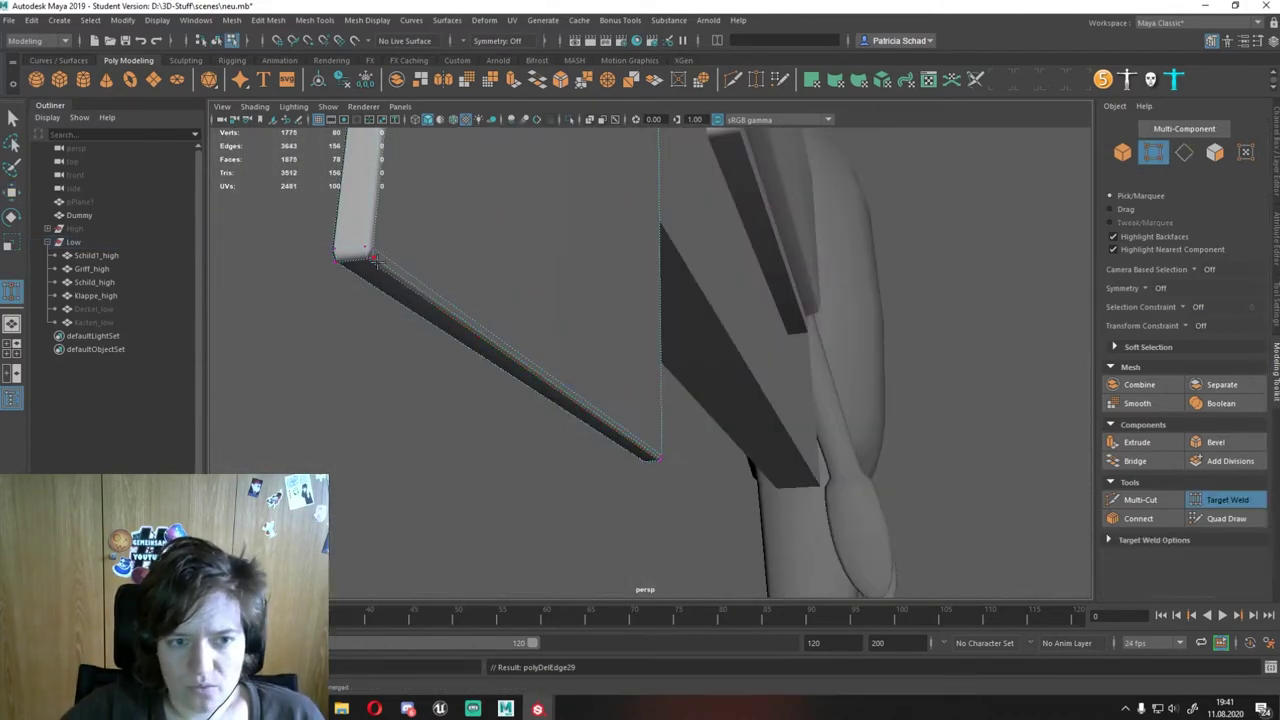
pyautogui.moveTo(373, 259)
pyautogui.keyDown('alt'); pyautogui.mouseDown()
pyautogui.moveTo(560, 300)
pyautogui.moveTo(794, 400)
pyautogui.moveTo(1097, 464)
pyautogui.moveTo(626, 357)
pyautogui.moveTo(660, 289)
pyautogui.moveTo(431, 451)
pyautogui.moveTo(588, 274)
pyautogui.moveTo(443, 323)
pyautogui.moveTo(560, 340)
pyautogui.moveTo(480, 357)
pyautogui.moveTo(310, 333)
pyautogui.moveTo(376, 276)
pyautogui.mouseUp(); pyautogui.keyUp('alt')
pyautogui.press('Delete')
pyautogui.moveTo(388, 440)
pyautogui.keyDown('alt'); pyautogui.mouseDown()
pyautogui.moveTo(586, 351)
pyautogui.moveTo(534, 331)
pyautogui.moveTo(387, 341)
pyautogui.mouseUp(); pyautogui.keyUp('alt')
pyautogui.keyDown('alt'); pyautogui.moveTo(405, 390); pyautogui.dragTo(641, 353); pyautogui.keyUp('alt')
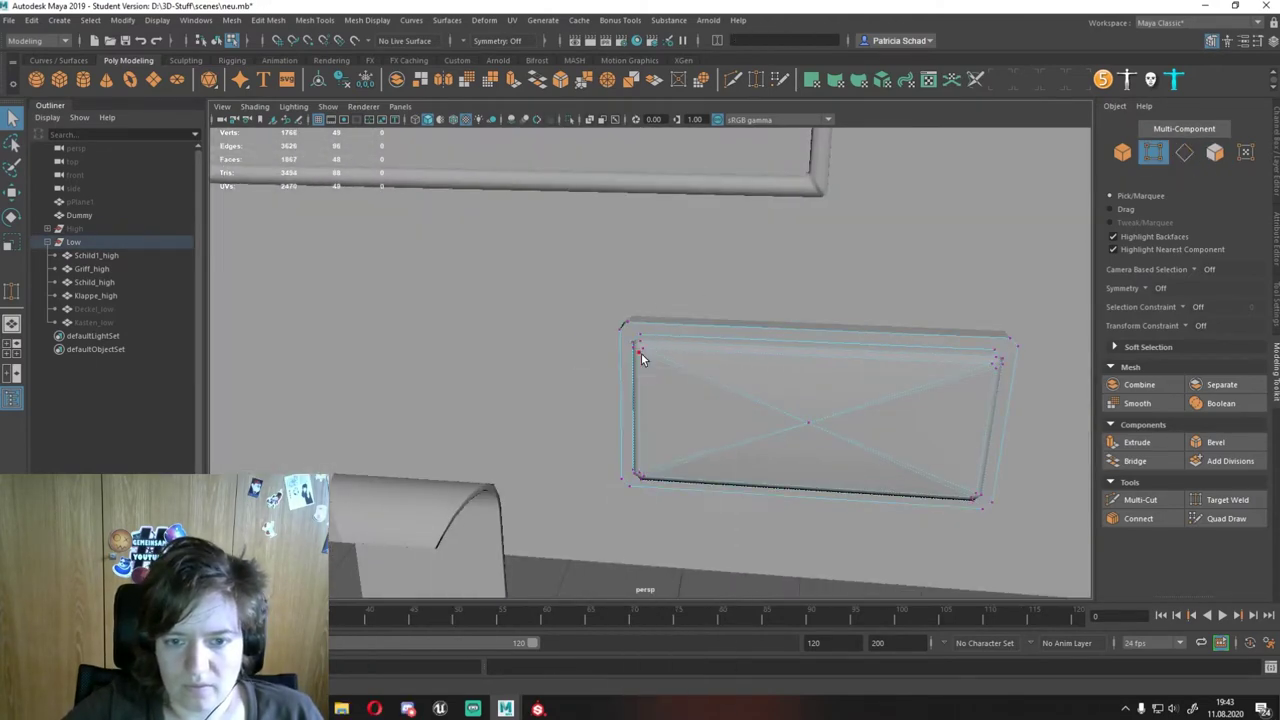
pyautogui.click(641, 353)
pyautogui.keyDown('alt'); pyautogui.moveTo(640, 463); pyautogui.dragTo(780, 227); pyautogui.keyUp('alt')
pyautogui.press('F9')
pyautogui.moveTo(673, 258)
pyautogui.keyDown('alt'); pyautogui.mouseDown()
pyautogui.moveTo(720, 374)
pyautogui.moveTo(877, 217)
pyautogui.moveTo(880, 364)
pyautogui.moveTo(528, 271)
pyautogui.mouseUp(); pyautogui.keyUp('alt')
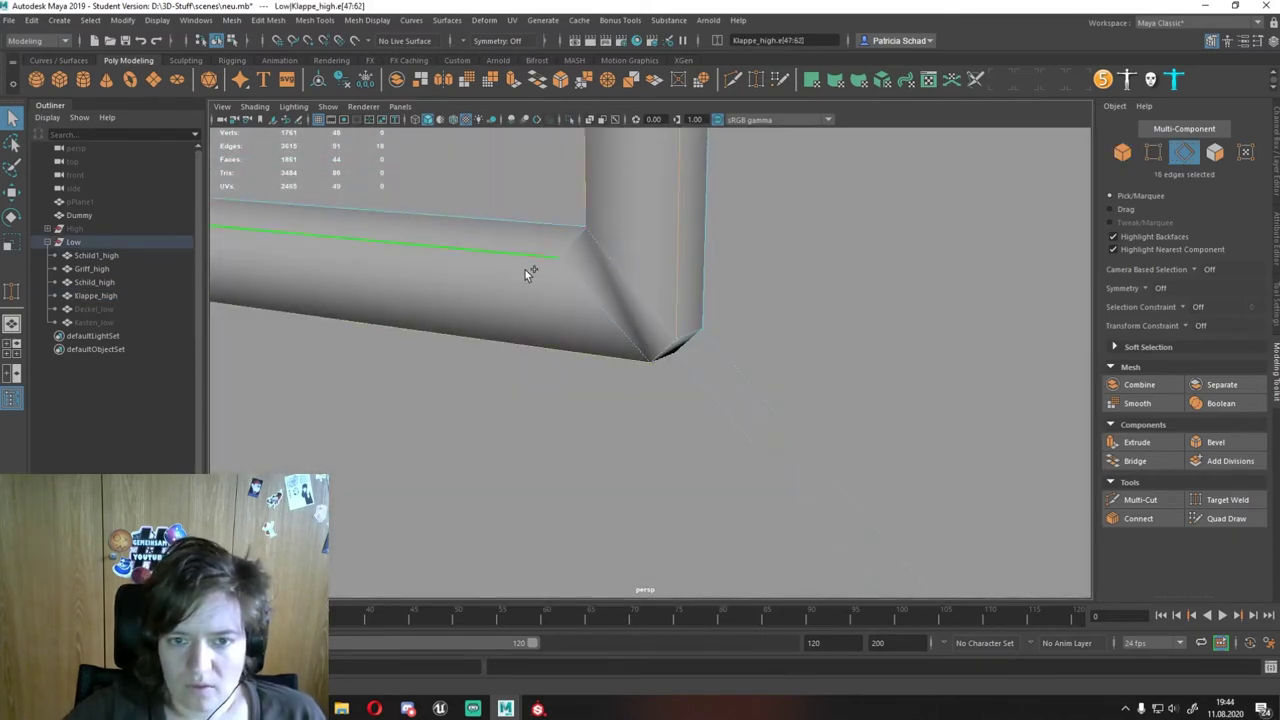
# Step: Apply a Mesh Tools command to the flap corner and frame the whole plate
pyautogui.click(314, 20)
pyautogui.click(340, 148)
pyautogui.keyDown('alt'); pyautogui.moveTo(629, 280); pyautogui.dragTo(437, 287); pyautogui.keyUp('alt')
pyautogui.press('f')
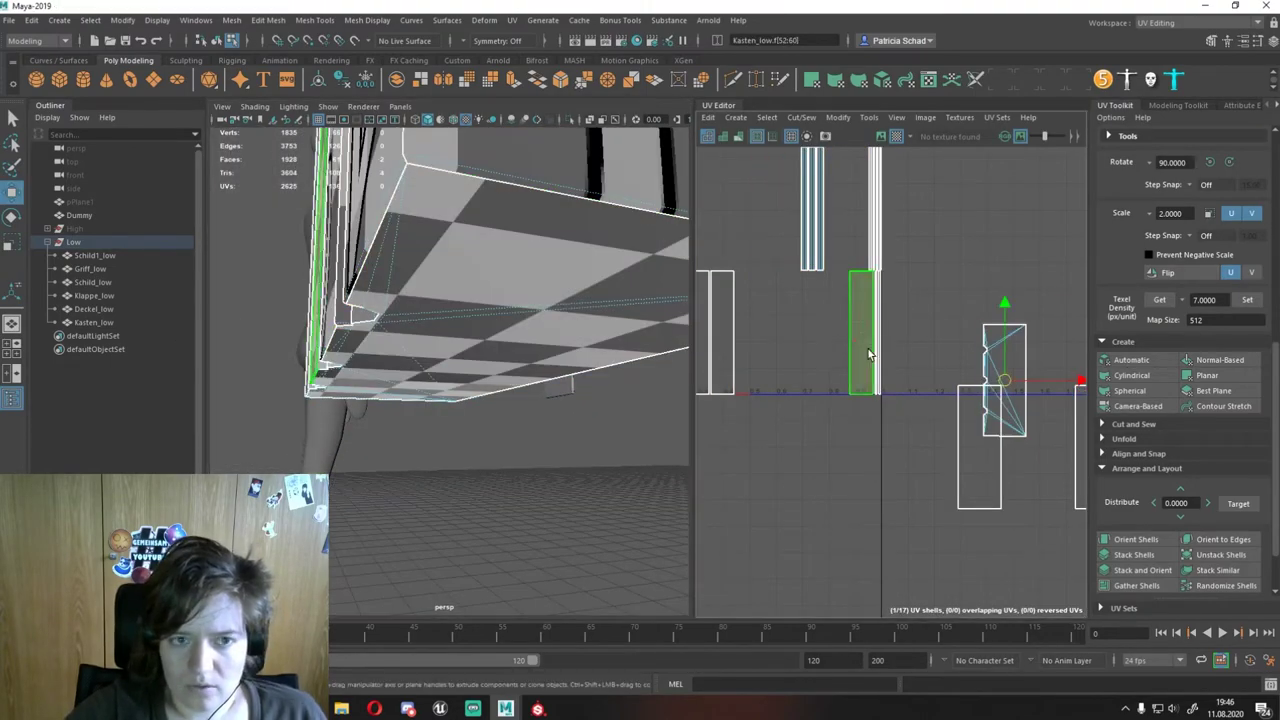
# Step: Automatically project and unfold UVs for the Kasten_low body, including its ribbed underside faces
pyautogui.moveTo(347, 390)
pyautogui.keyDown('alt'); pyautogui.mouseDown()
pyautogui.moveTo(395, 252)
pyautogui.moveTo(520, 248)
pyautogui.moveTo(411, 305)
pyautogui.moveTo(494, 306)
pyautogui.mouseUp(); pyautogui.keyUp('alt')
pyautogui.scroll(3, 395, 252)
pyautogui.click(395, 252)
pyautogui.click(1131, 359)
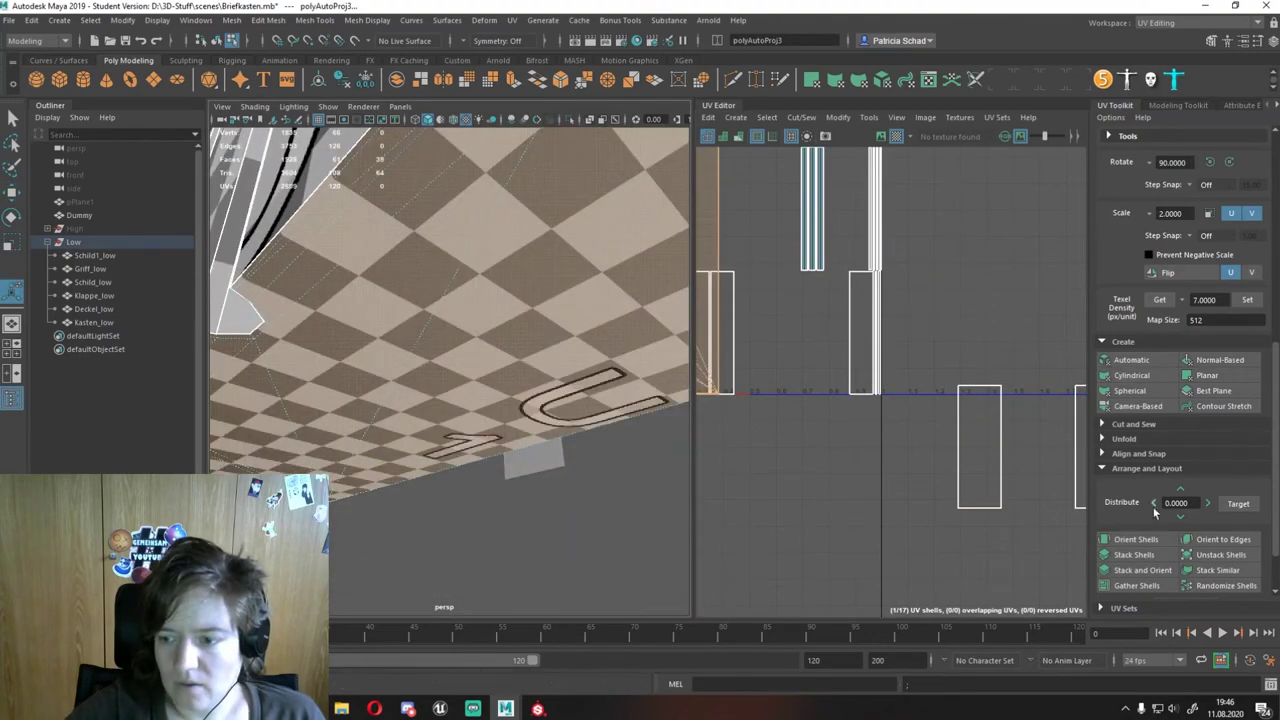
pyautogui.click(1124, 438)
pyautogui.moveTo(473, 382)
pyautogui.keyDown('alt'); pyautogui.mouseDown()
pyautogui.moveTo(460, 390)
pyautogui.moveTo(916, 224)
pyautogui.mouseUp(); pyautogui.keyUp('alt')
pyautogui.keyDown('alt'); pyautogui.moveTo(400, 400); pyautogui.dragTo(447, 513); pyautogui.keyUp('alt')
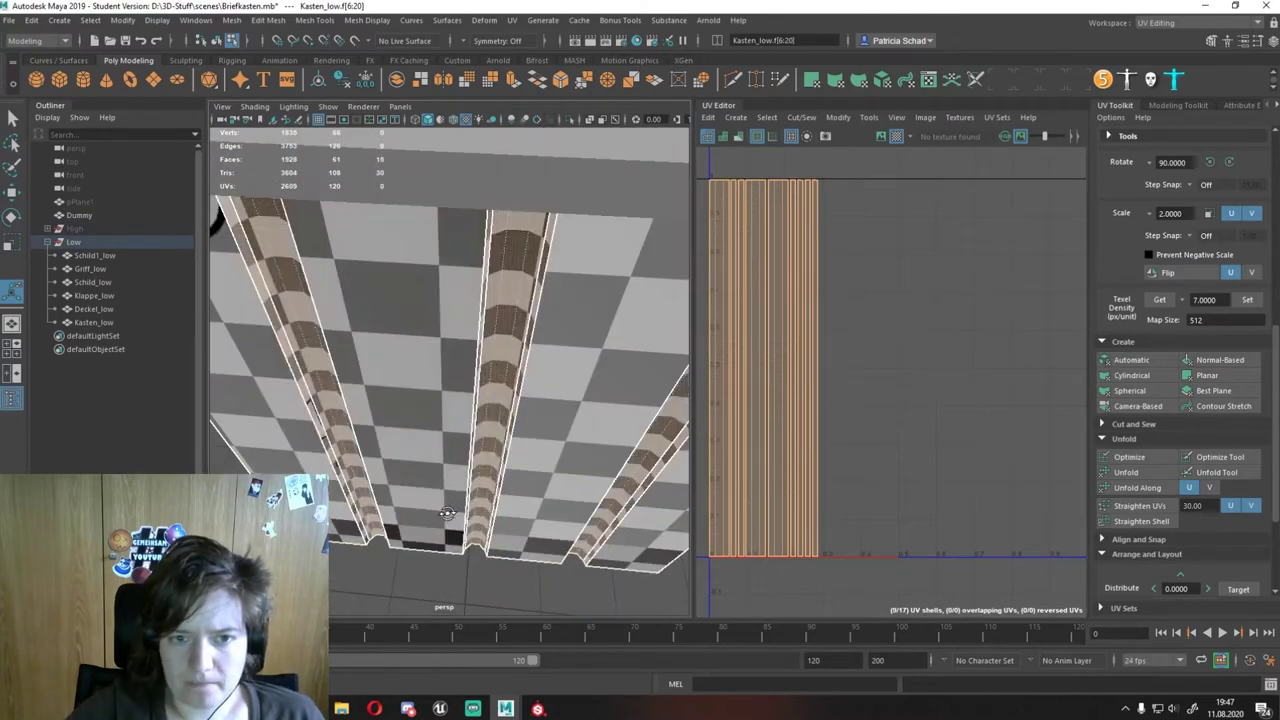
pyautogui.click(1125, 472)
pyautogui.keyDown('alt'); pyautogui.moveTo(550, 303); pyautogui.dragTo(600, 320); pyautogui.keyUp('alt')
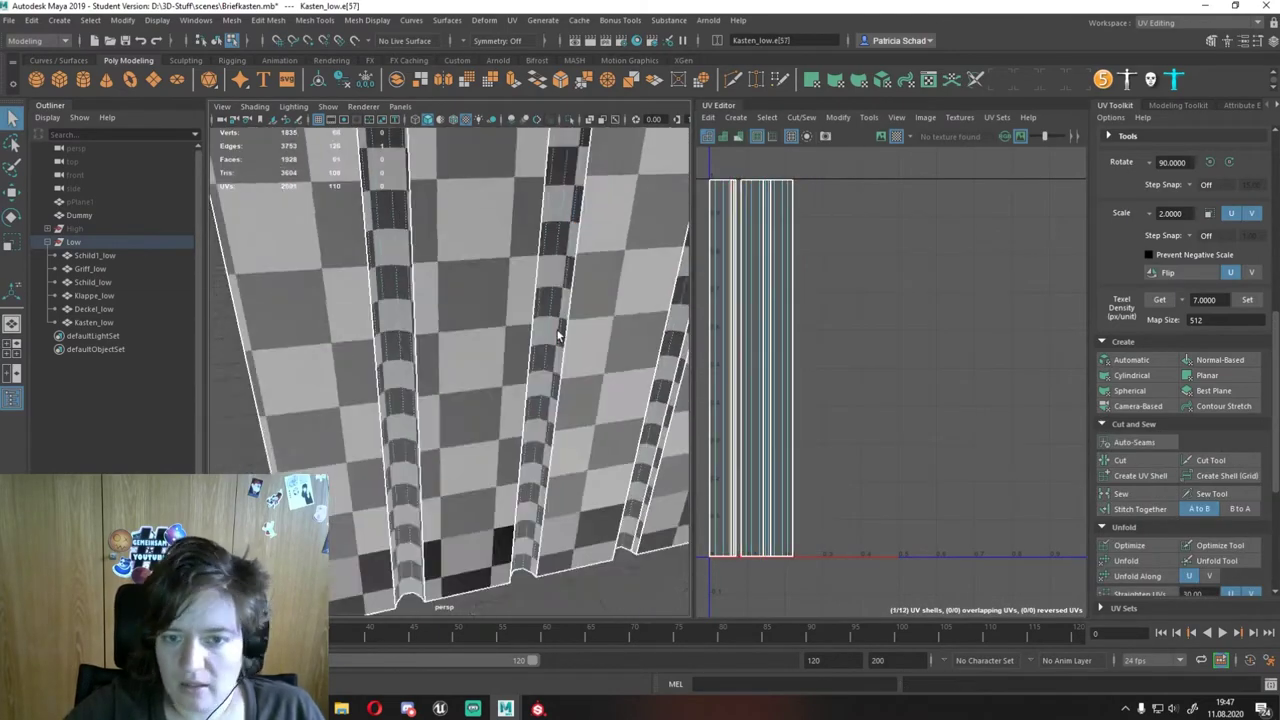
pyautogui.press('w')
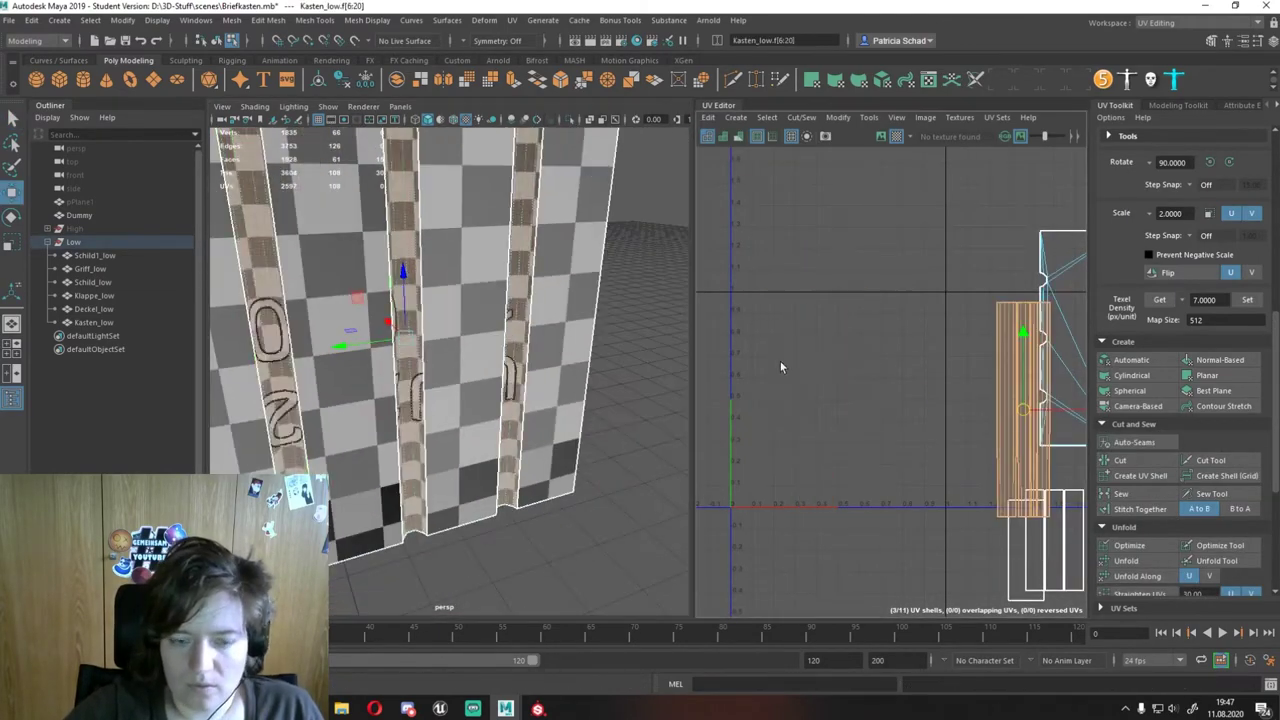
pyautogui.keyDown('alt'); pyautogui.moveTo(520, 300); pyautogui.dragTo(473, 420); pyautogui.keyUp('alt')
# Step: Select the Klappe_low flap's rim, side and main faces for UV work
pyautogui.click(603, 366)
pyautogui.scroll(3, 488, 304)
pyautogui.click(488, 330)
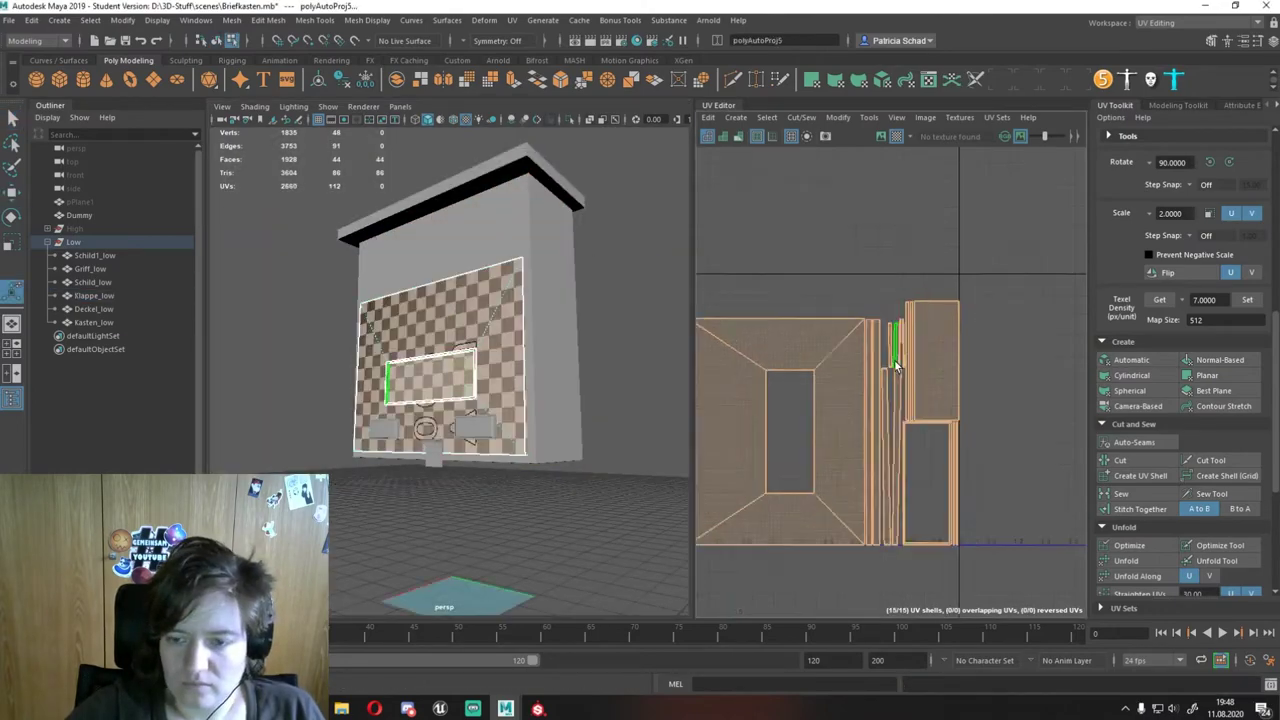
pyautogui.scroll(5, 488, 330)
pyautogui.scroll(-5, 894, 344)
pyautogui.keyDown('alt'); pyautogui.moveTo(450, 350); pyautogui.dragTo(480, 300); pyautogui.keyUp('alt')
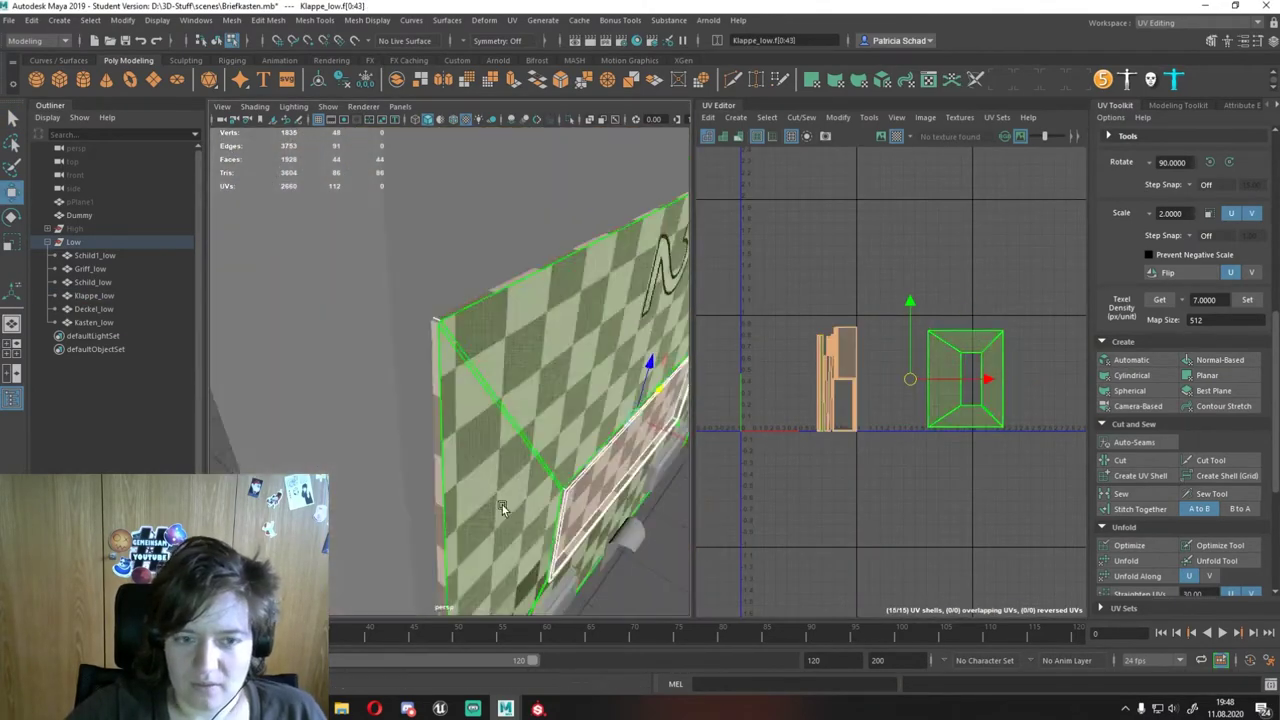
pyautogui.click(731, 373)
pyautogui.scroll(-5, 1122, 508)
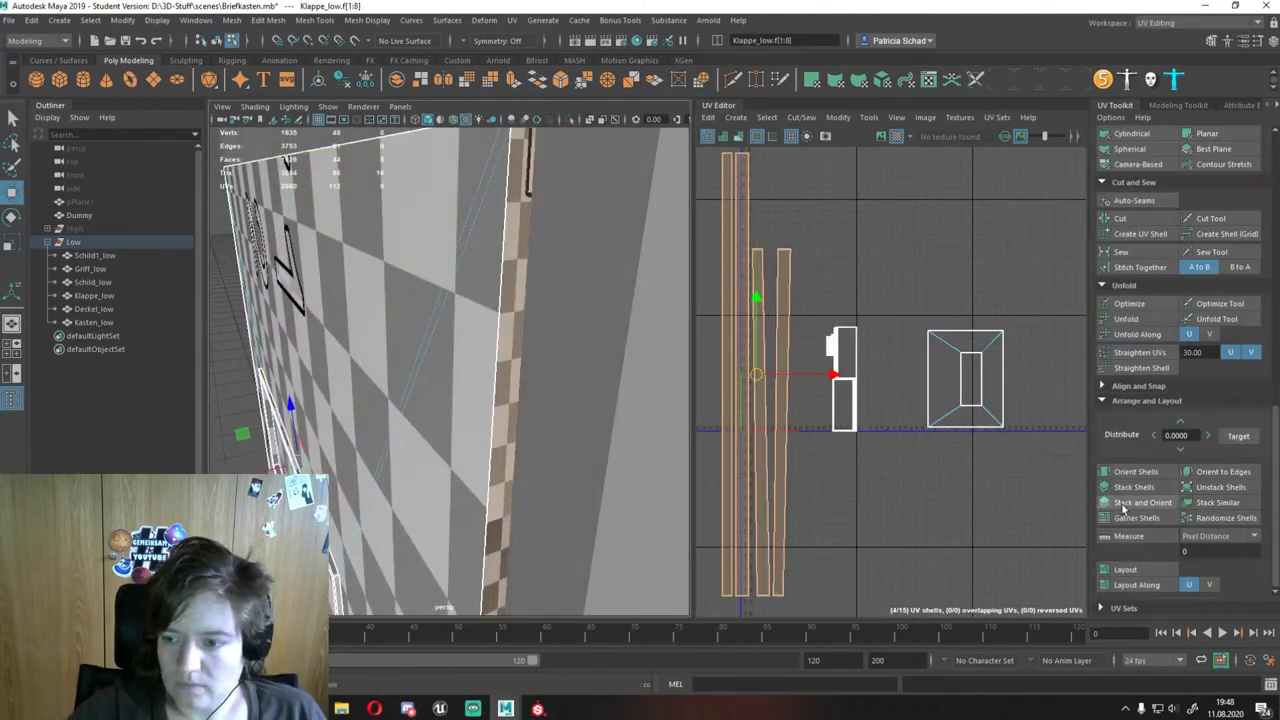
pyautogui.click(443, 343)
pyautogui.scroll(5, 337, 371)
pyautogui.scroll(5, 860, 377)
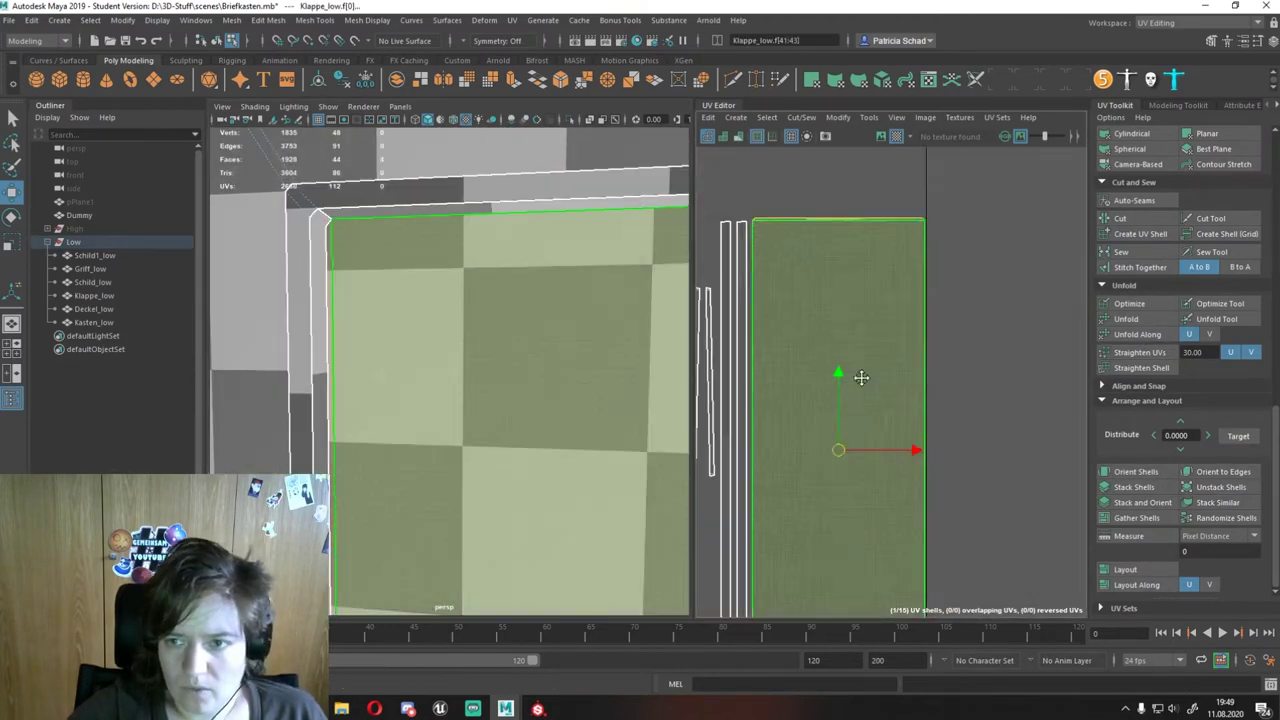
# Step: Check the flap's individual UV shells, then select the Schild_low sign
pyautogui.click(862, 422)
pyautogui.press('f')
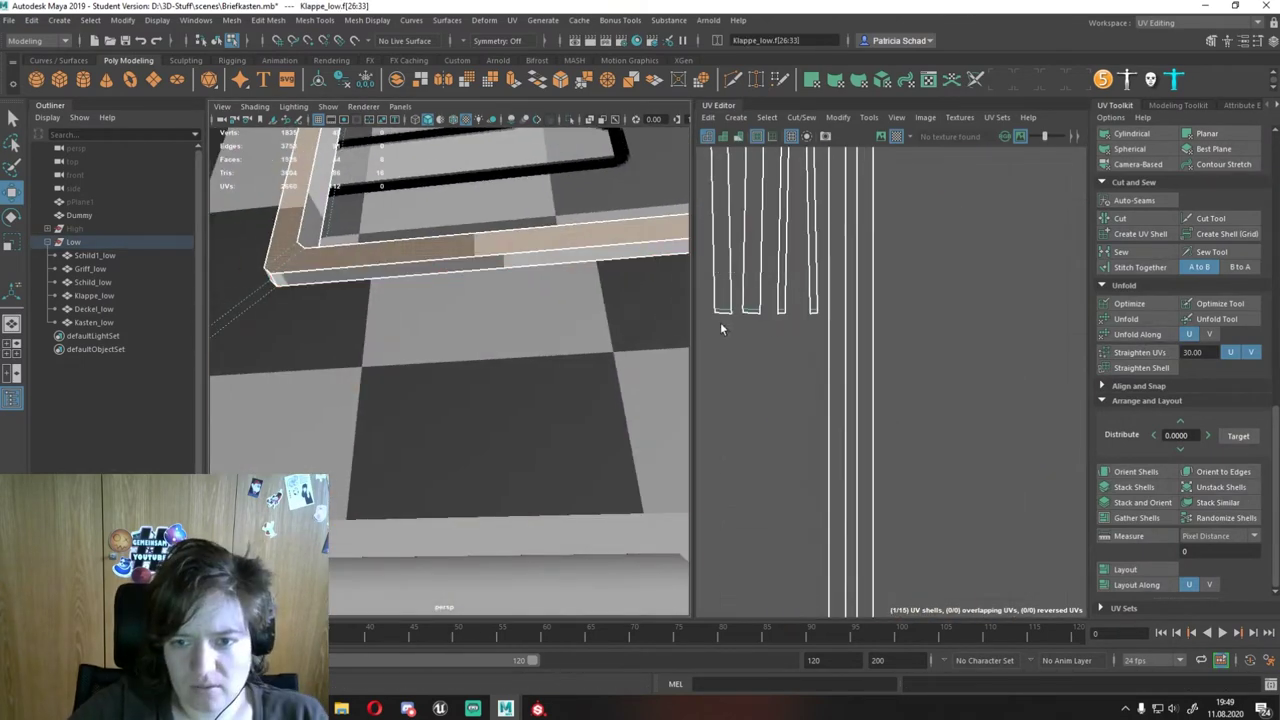
pyautogui.press('f')
pyautogui.click(504, 438)
pyautogui.press('f')
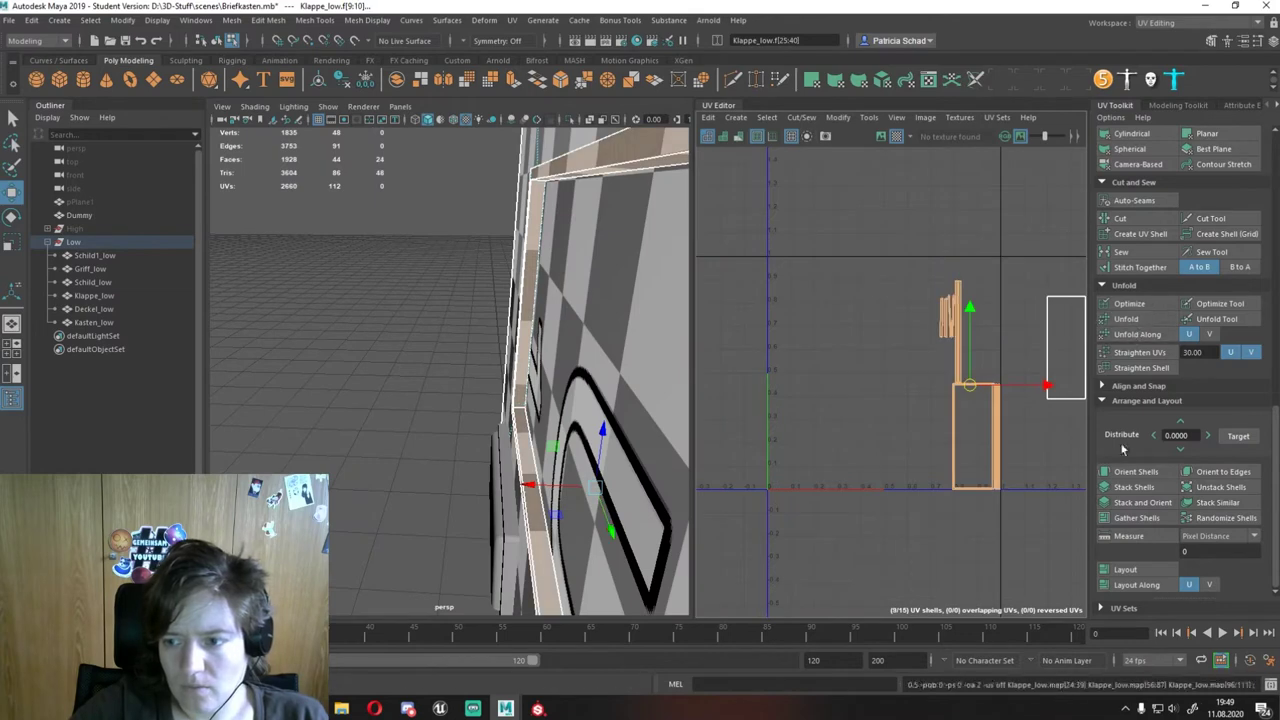
pyautogui.click(857, 286)
pyautogui.press('f')
pyautogui.click(837, 323)
pyautogui.click(935, 298)
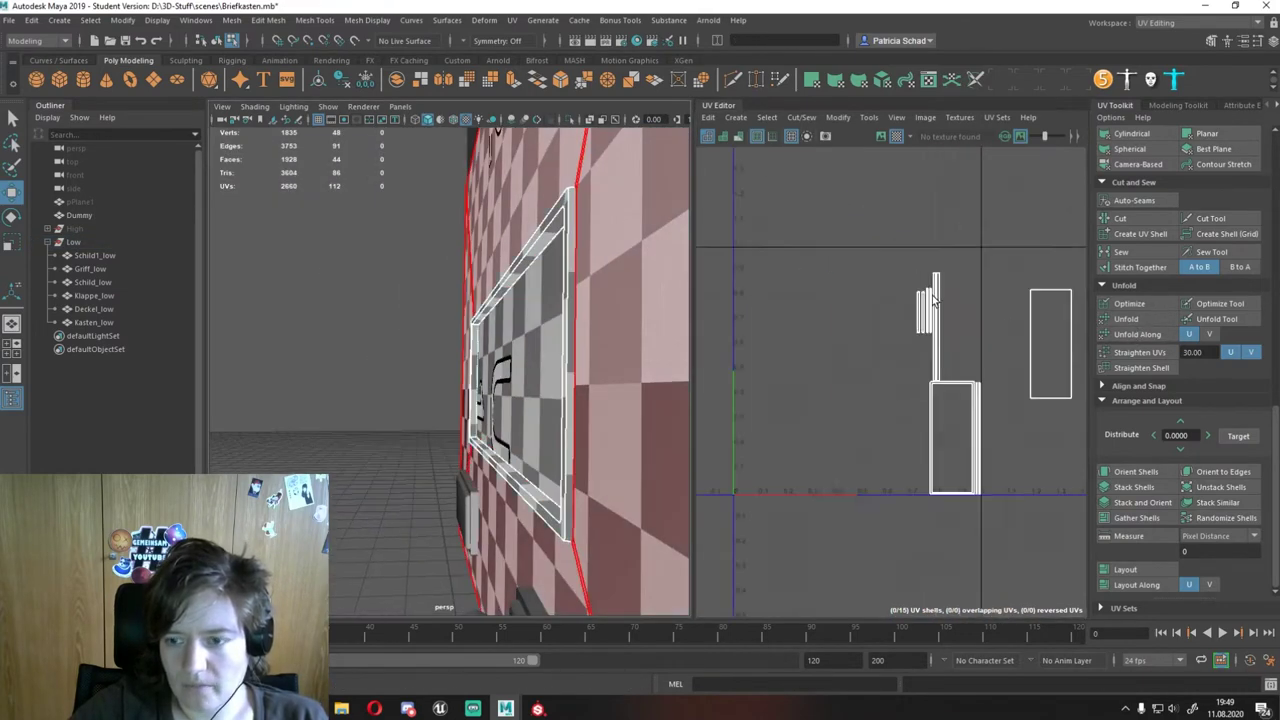
pyautogui.click(635, 390)
# Step: Select the Schild_low sign's UV shells in UV component mode
pyautogui.press('f')
pyautogui.rightClick(933, 375)
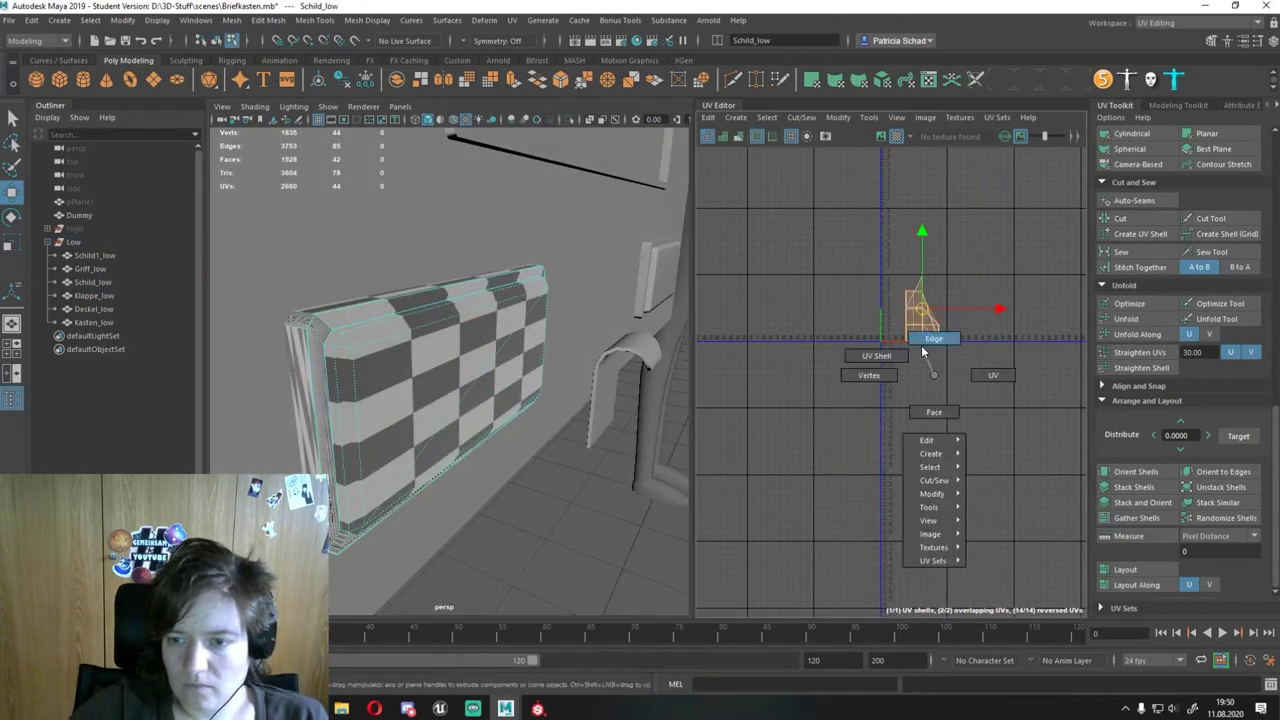
pyautogui.scroll(3, 1148, 427)
pyautogui.moveTo(349, 234)
pyautogui.keyDown('alt'); pyautogui.mouseDown()
pyautogui.moveTo(480, 300)
pyautogui.moveTo(450, 320)
pyautogui.mouseUp(); pyautogui.keyUp('alt')
pyautogui.click(1060, 295)
pyautogui.click(1030, 295)
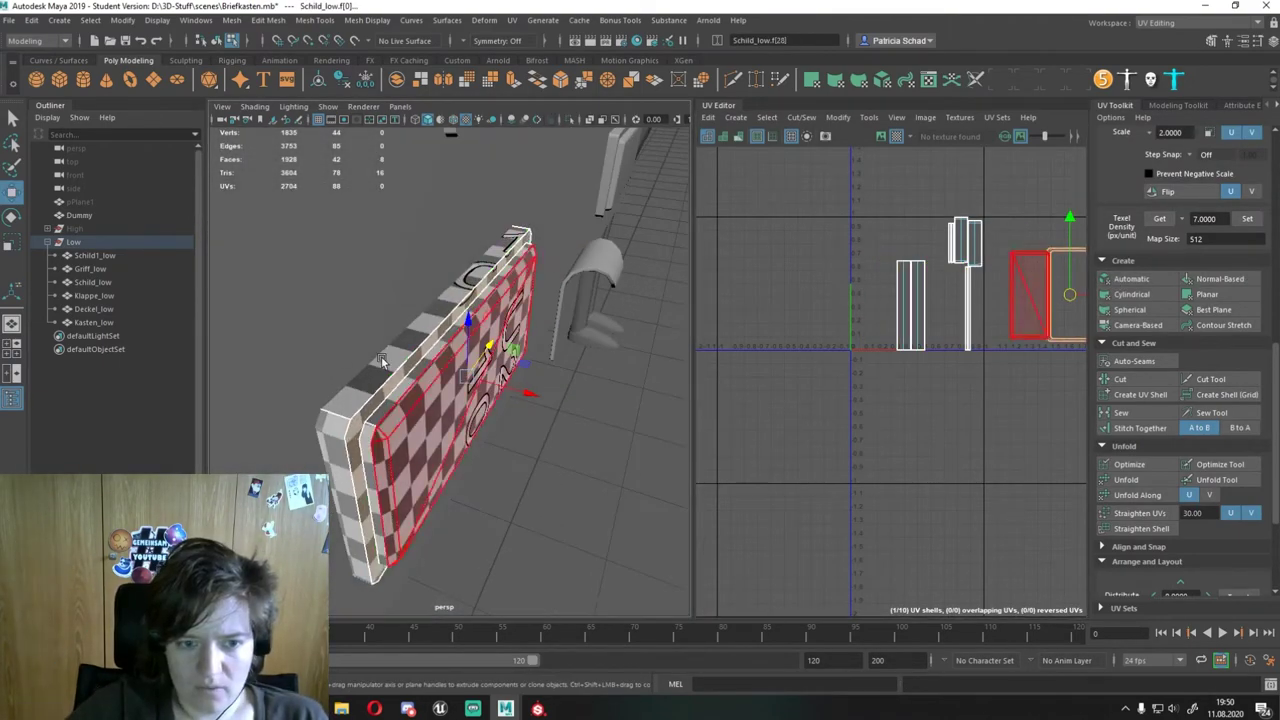
pyautogui.keyDown('alt'); pyautogui.moveTo(560, 300); pyautogui.dragTo(656, 232); pyautogui.keyUp('alt')
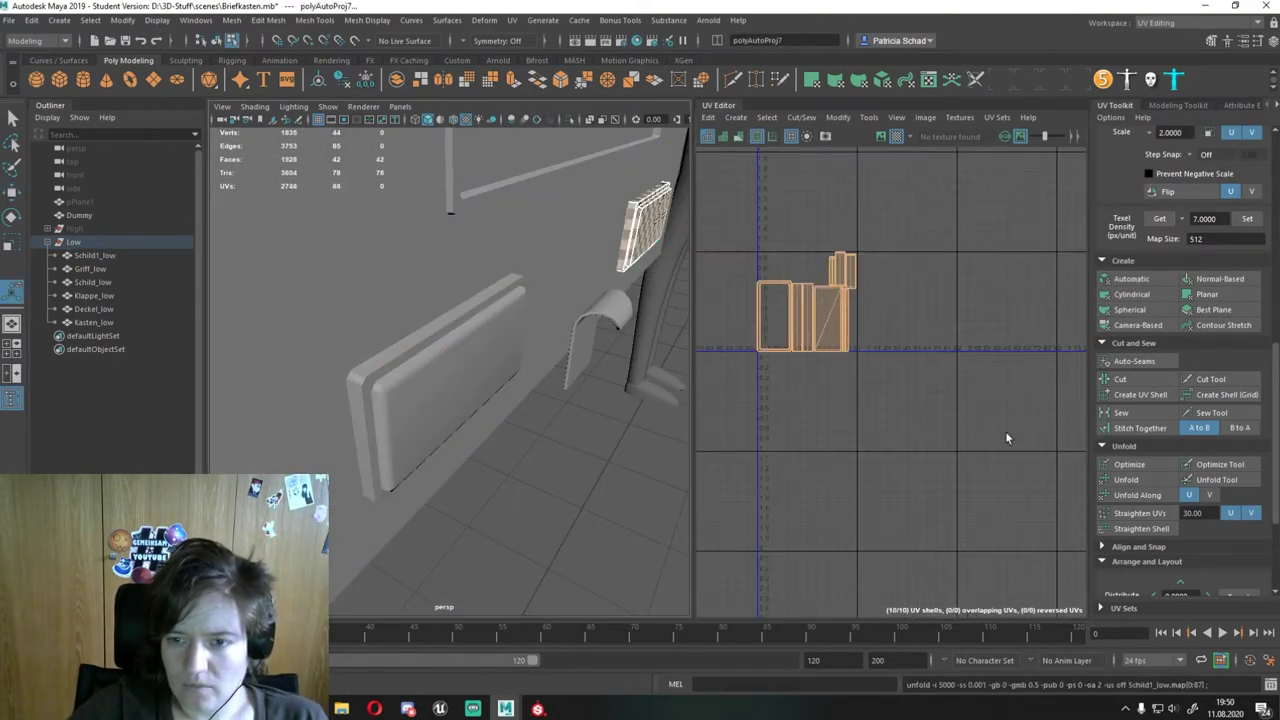
pyautogui.moveTo(1005, 431)
pyautogui.keyDown('alt'); pyautogui.mouseDown()
pyautogui.moveTo(490, 323)
pyautogui.moveTo(440, 330)
pyautogui.mouseUp(); pyautogui.keyUp('alt')
# Step: Select the Griff_low handle's face strips and apply a planar UV projection
pyautogui.click(490, 323)
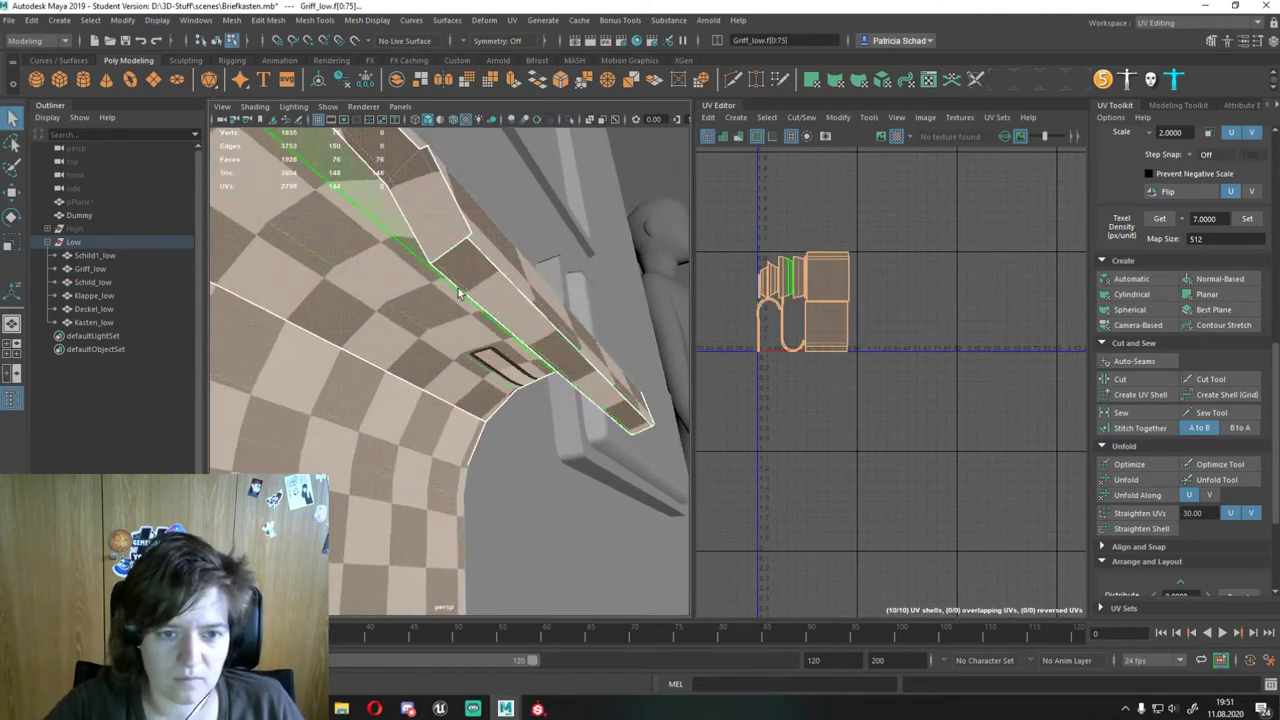
pyautogui.moveTo(459, 292)
pyautogui.keyDown('alt'); pyautogui.mouseDown()
pyautogui.moveTo(300, 330)
pyautogui.moveTo(437, 312)
pyautogui.mouseUp(); pyautogui.keyUp('alt')
pyautogui.moveTo(879, 297); pyautogui.dragTo(997, 297)
pyautogui.moveTo(450, 330)
pyautogui.keyDown('alt'); pyautogui.mouseDown()
pyautogui.moveTo(515, 314)
pyautogui.moveTo(443, 326)
pyautogui.moveTo(543, 333)
pyautogui.mouseUp(); pyautogui.keyUp('alt')
pyautogui.click(443, 326)
pyautogui.scroll(3, 907, 342)
pyautogui.click(1210, 280)
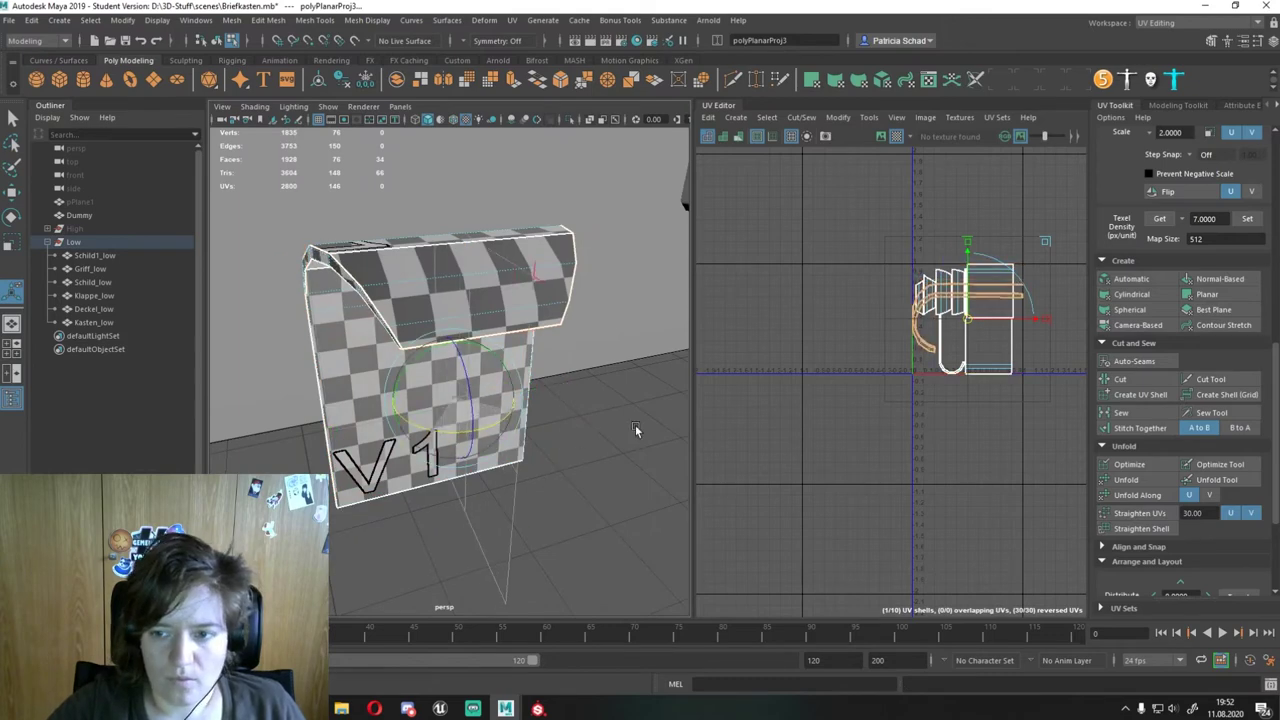
# Step: Undo the normal-based projection and extra handle UV edits, keep the planar mapping, and save
pyautogui.hotkey('ctrl', 'z')
pyautogui.hotkey('ctrl', 'z')
pyautogui.scroll(-3, 1135, 476)
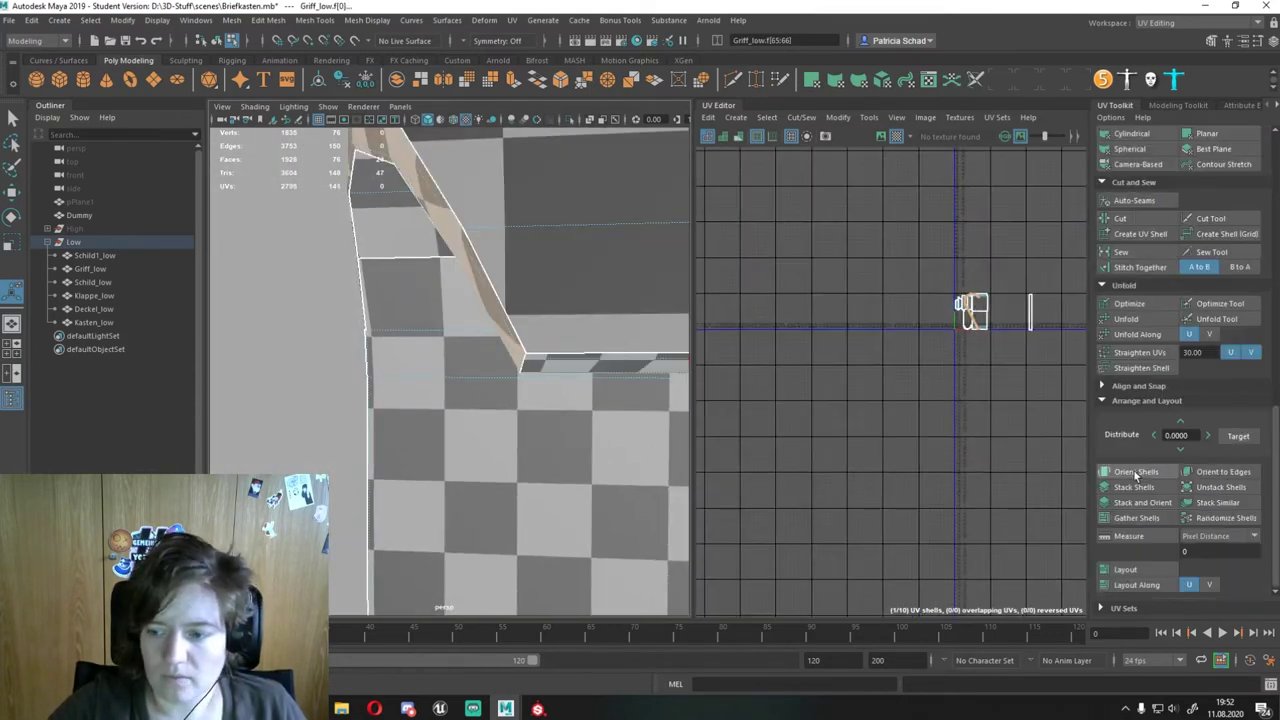
pyautogui.hotkey('shift', 'z')
pyautogui.hotkey('shift', 'z')
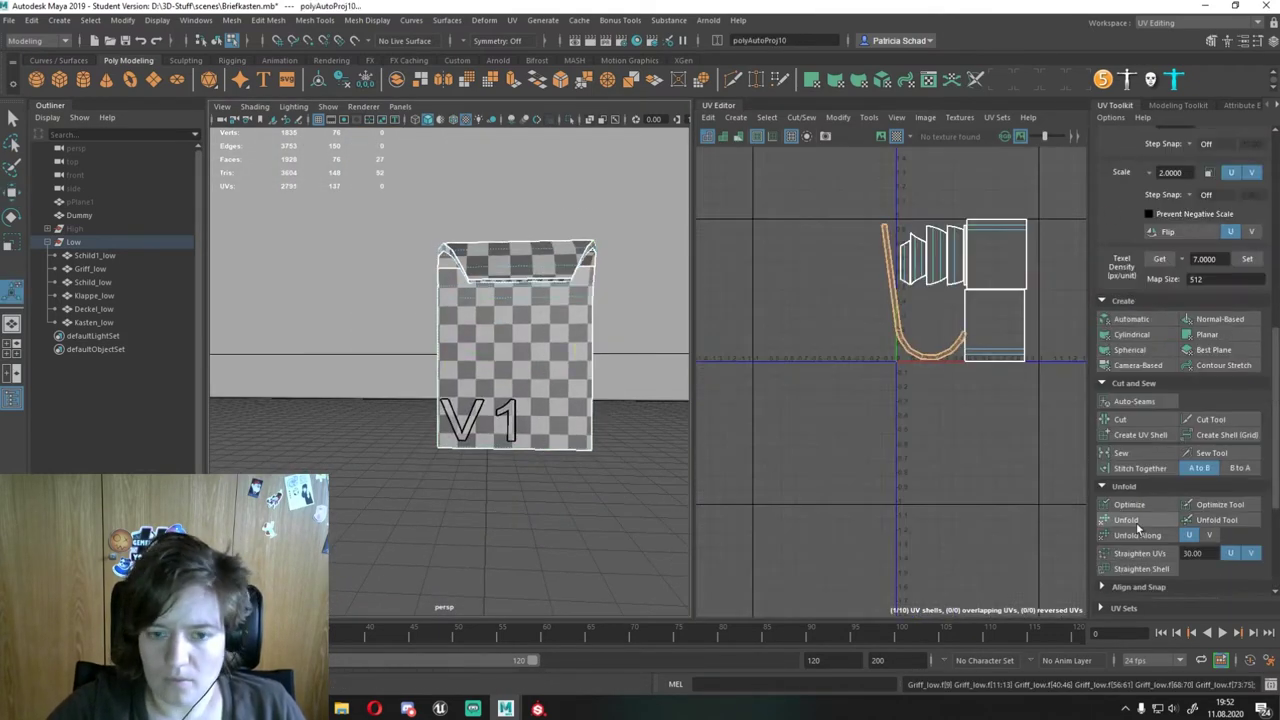
pyautogui.hotkey('shift', 'z')
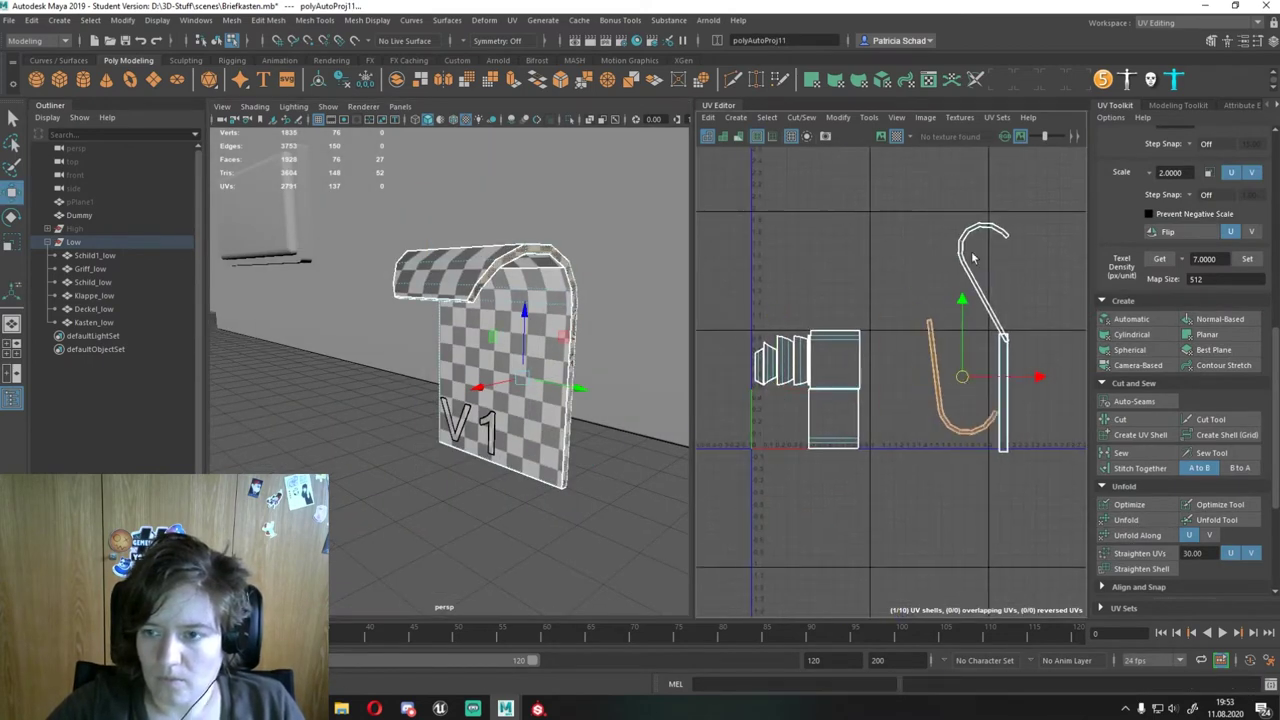
pyautogui.hotkey('ctrl', 'z')
pyautogui.hotkey('ctrl', 'z')
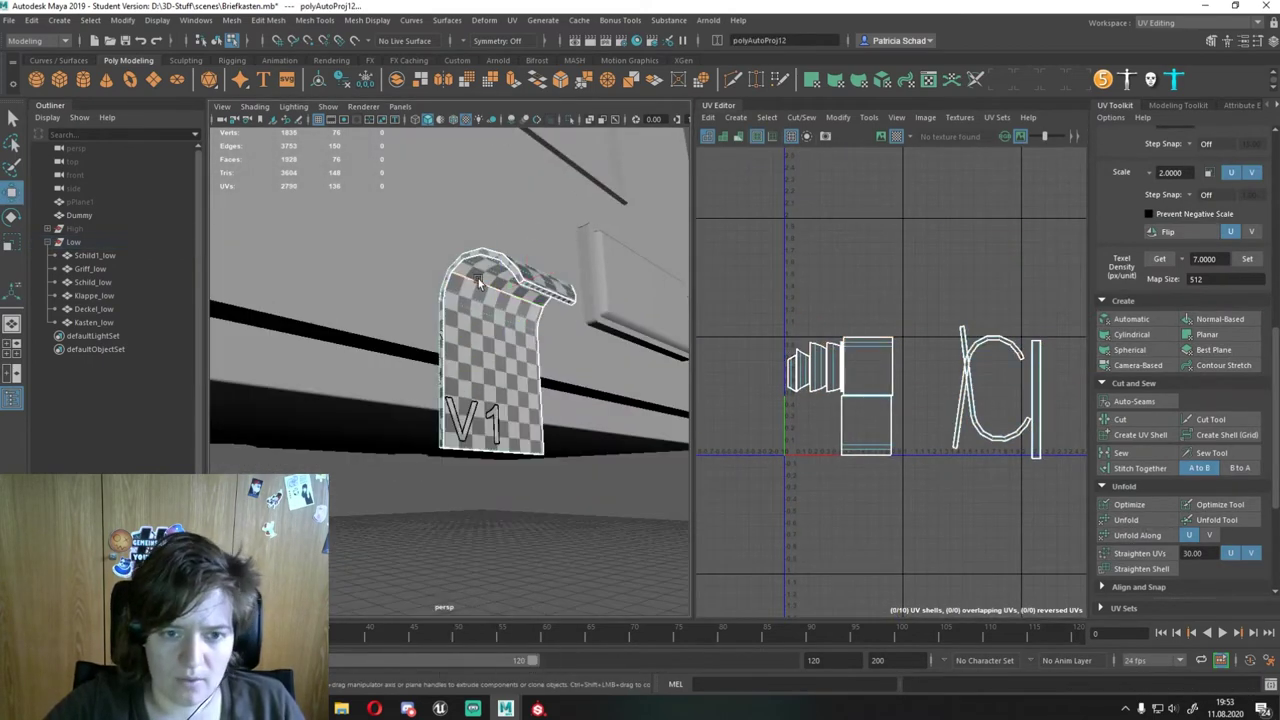
pyautogui.hotkey('ctrl', 'z')
pyautogui.hotkey('ctrl', 'z')
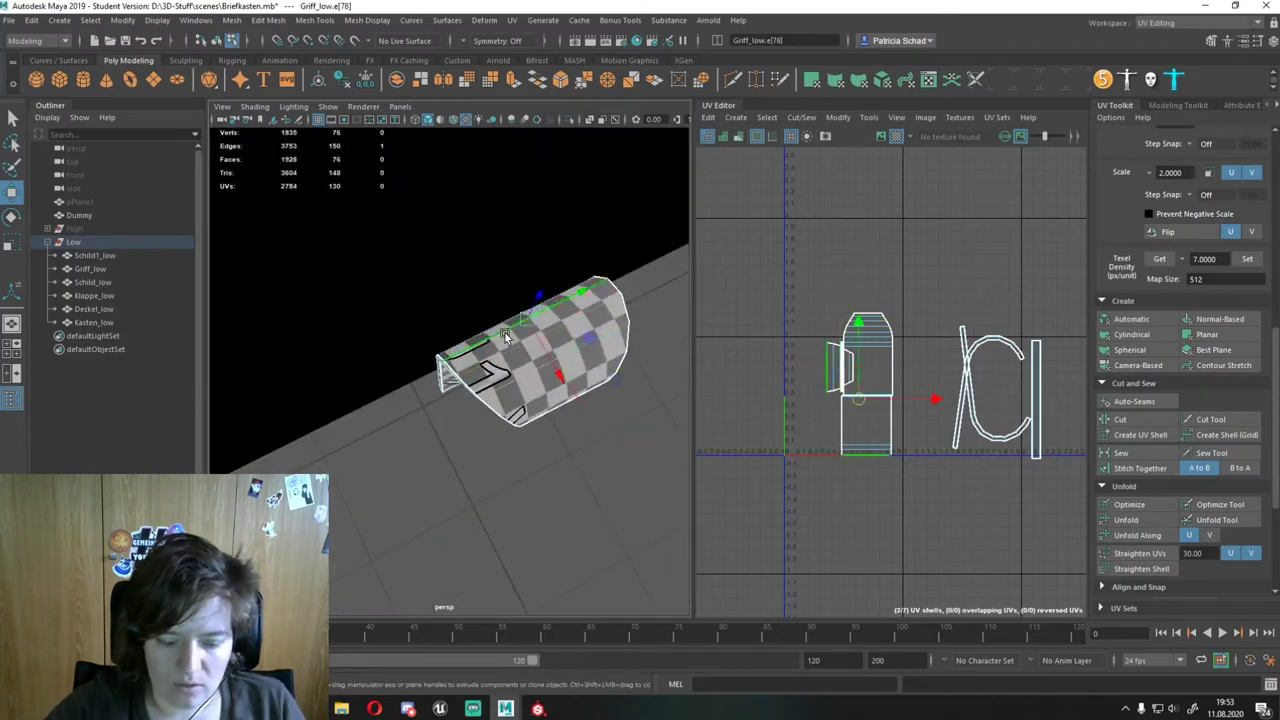
pyautogui.hotkey('ctrl', 'z')
pyautogui.hotkey('ctrl', 'z')
pyautogui.hotkey('ctrl', 'z')
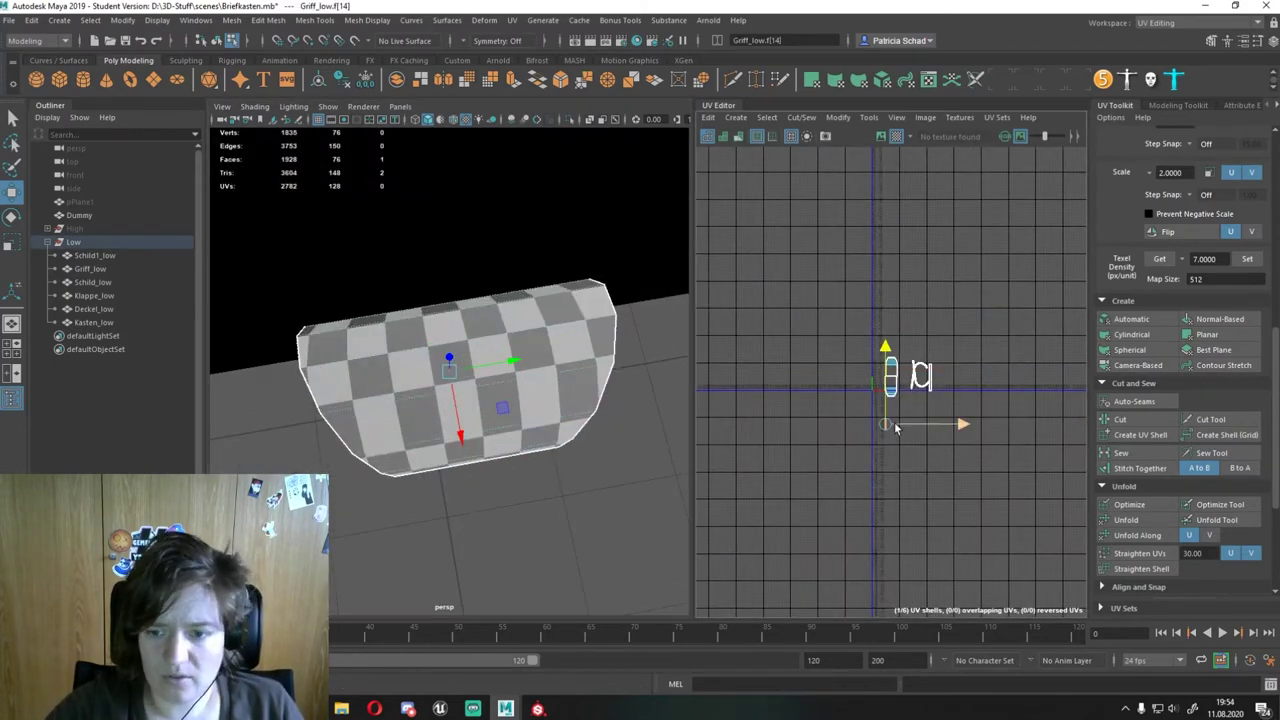
pyautogui.hotkey('ctrl', 's')
pyautogui.click(606, 364)
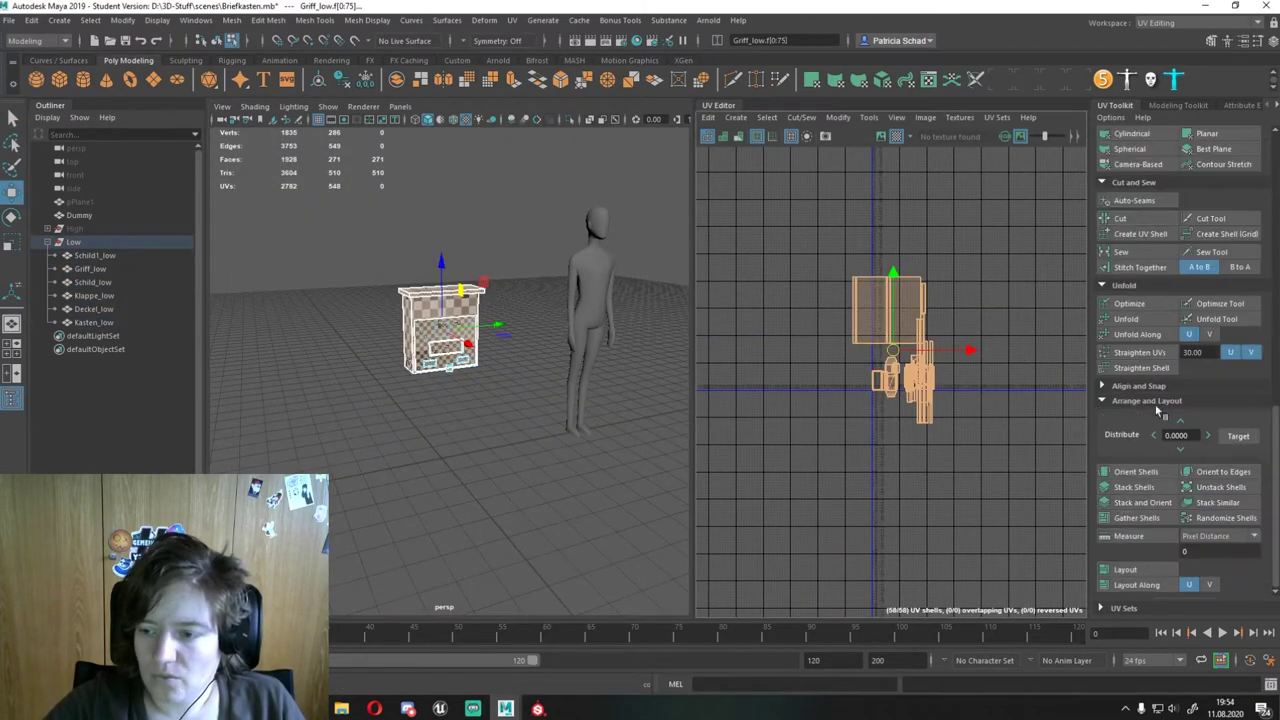
# Step: Pack all 58 UV shells into the 0–1 tile, combine the low parts into Low1, and save
pyautogui.hotkey('ctrl', 's')
pyautogui.click(612, 365)
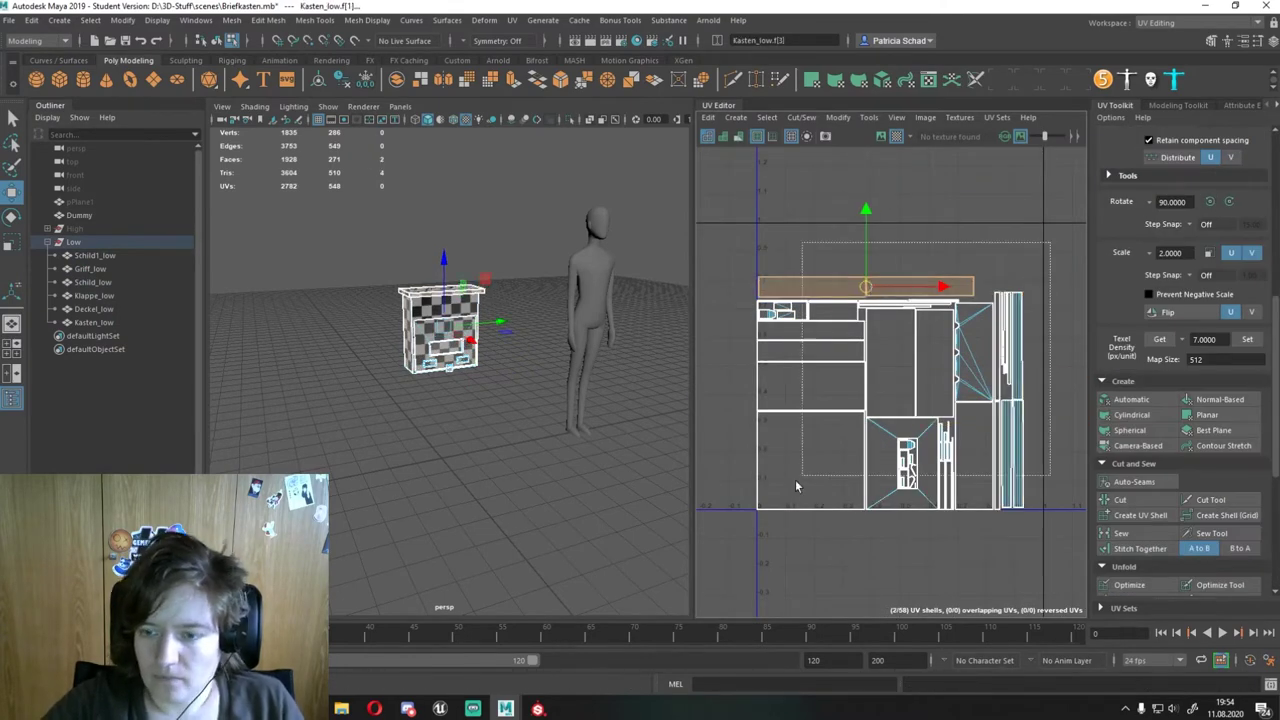
pyautogui.hotkey('ctrl', 'z')
pyautogui.hotkey('ctrl', 's')
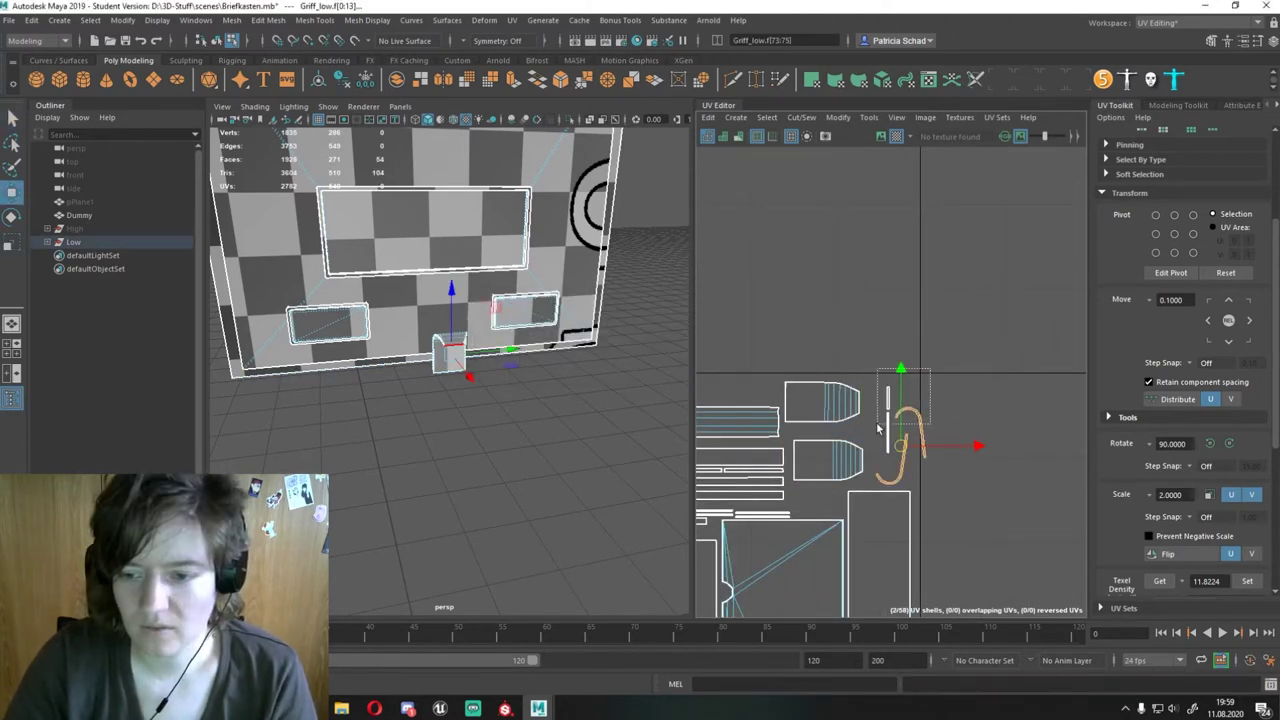
pyautogui.scroll(-3, 1150, 540)
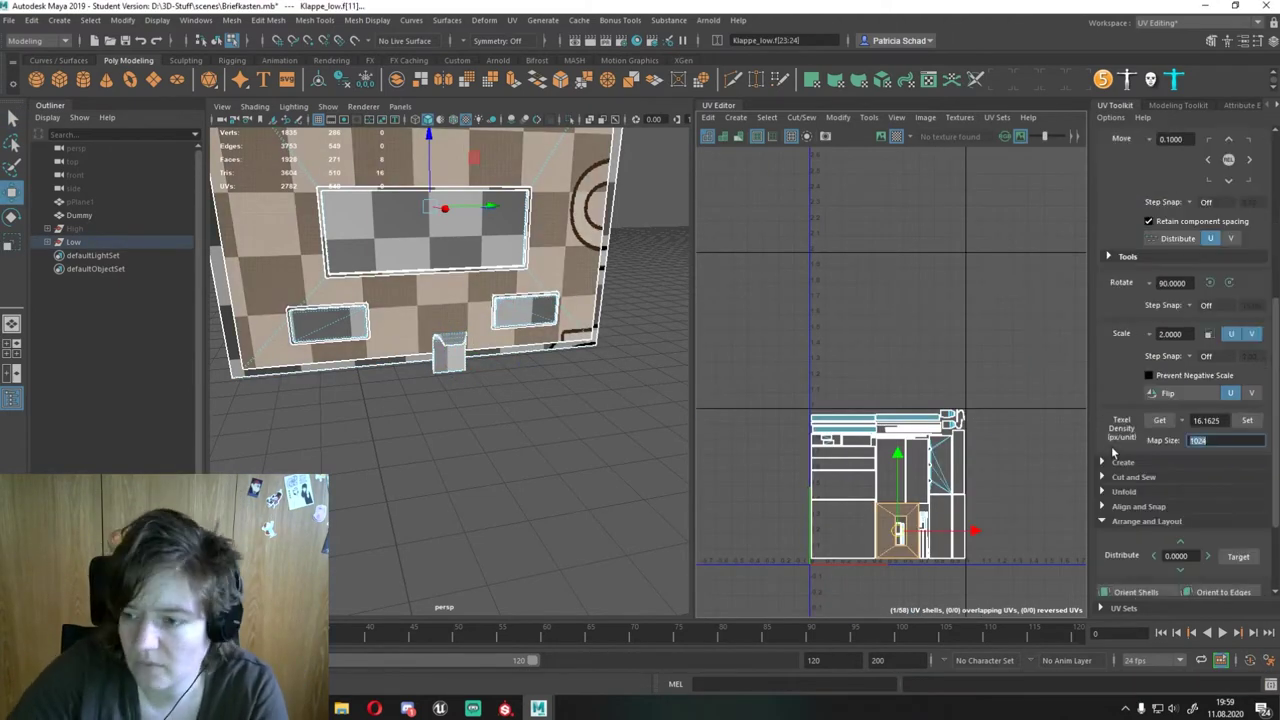
pyautogui.keyDown('alt'); pyautogui.moveTo(470, 300); pyautogui.dragTo(398, 213); pyautogui.keyUp('alt')
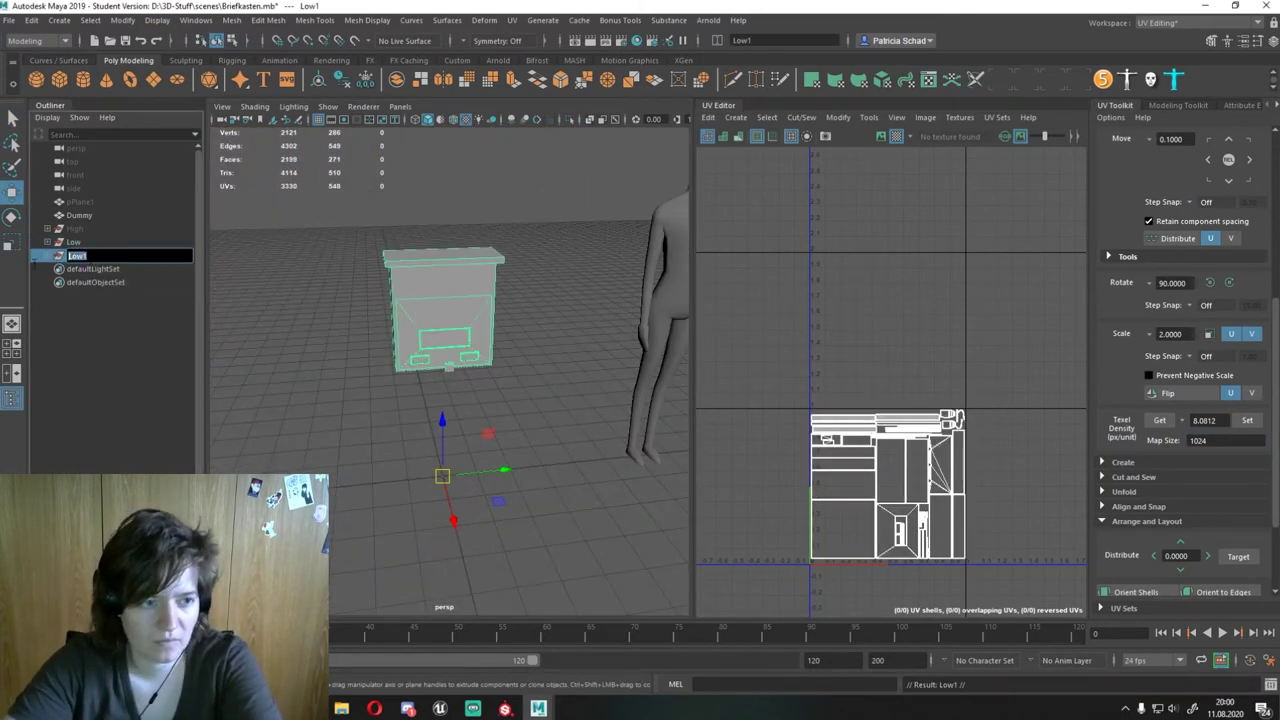
# Step: Name the combined mailbox mesh UE_Export and return to the Maya Classic single-view workspace
pyautogui.keyDown('alt'); pyautogui.moveTo(400, 500); pyautogui.dragTo(300, 370); pyautogui.keyUp('alt')
pyautogui.keyDown('shift'); pyautogui.rightClick(296, 362); pyautogui.keyUp('shift')
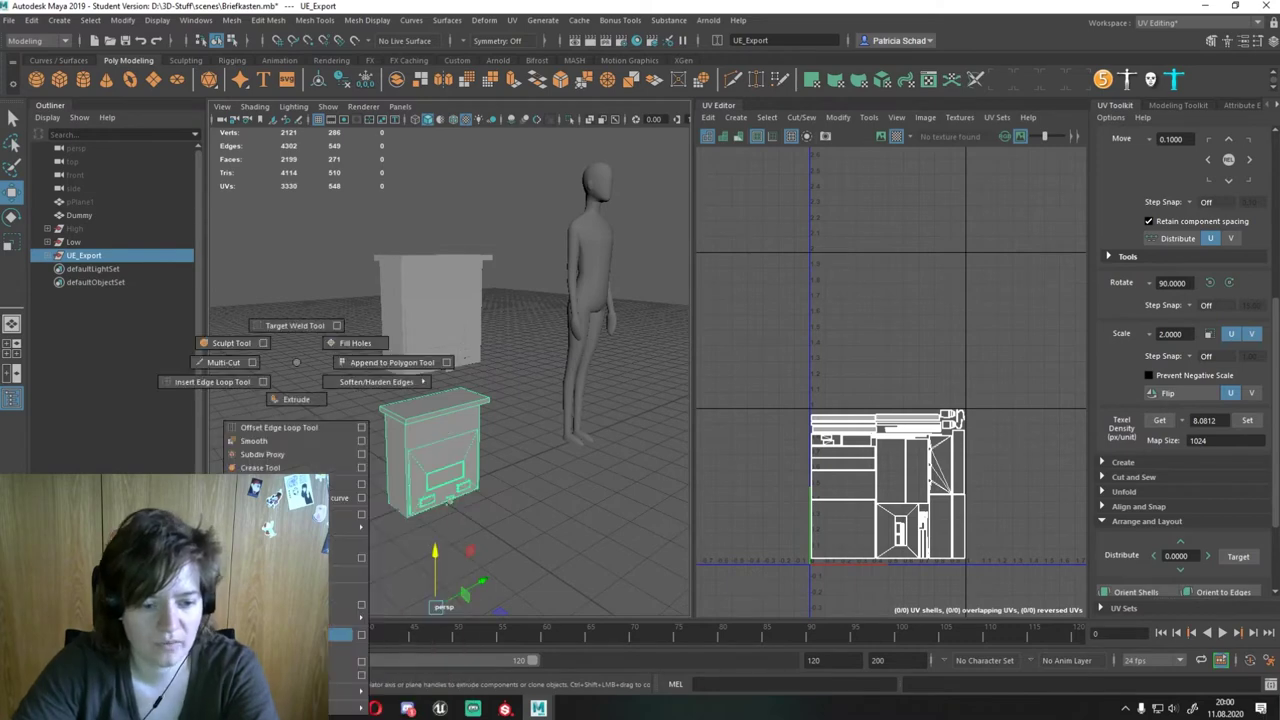
pyautogui.click(365, 80)
pyautogui.moveTo(480, 330)
pyautogui.keyDown('alt'); pyautogui.mouseDown()
pyautogui.moveTo(570, 367)
pyautogui.moveTo(560, 439)
pyautogui.moveTo(636, 428)
pyautogui.moveTo(603, 430)
pyautogui.moveTo(650, 500)
pyautogui.moveTo(673, 489)
pyautogui.moveTo(713, 416)
pyautogui.mouseUp(); pyautogui.keyUp('alt')
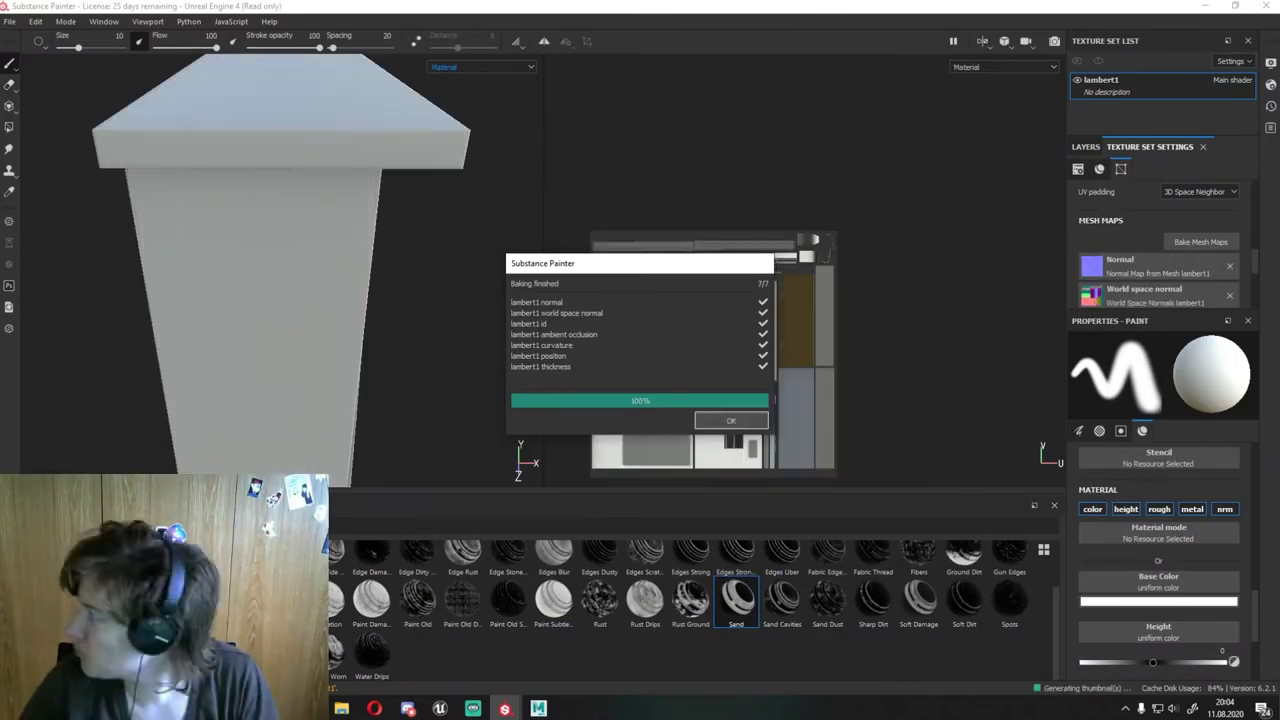
# Step: Close the bake report, preview the baked normal and height maps, and add Fill layer 1
pyautogui.click(731, 420)
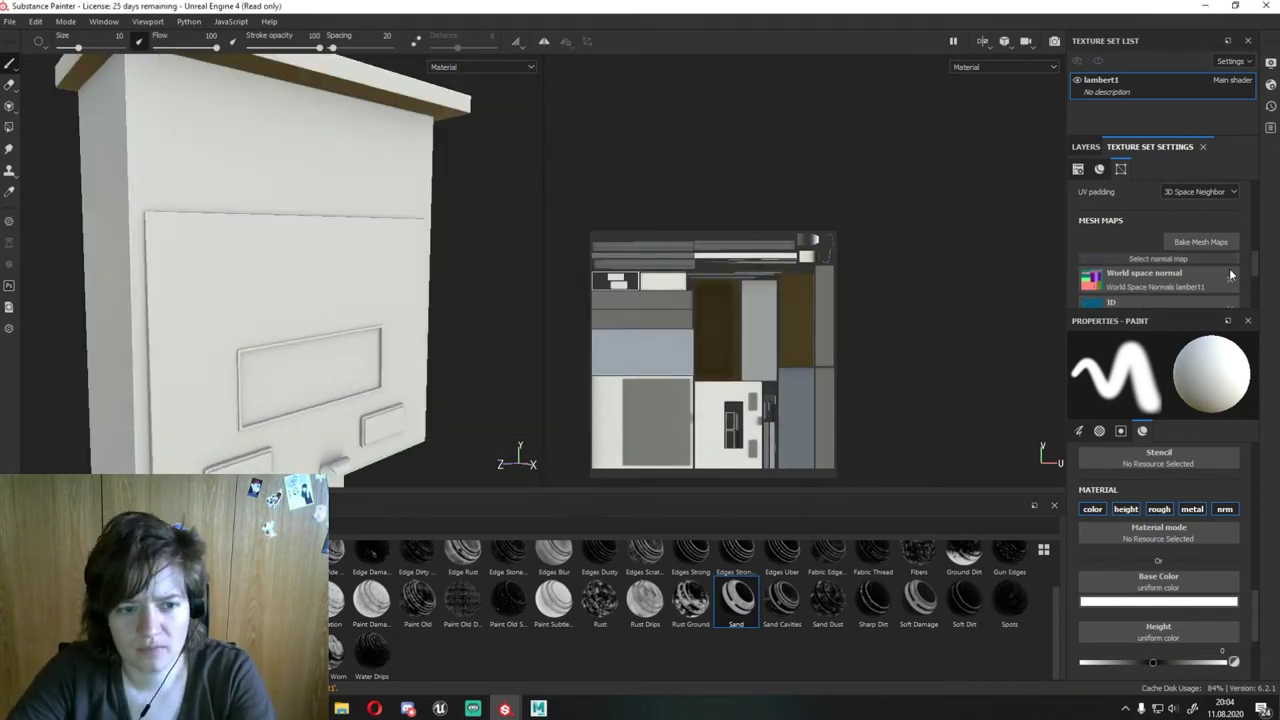
pyautogui.click(470, 100)
pyautogui.moveTo(443, 194)
pyautogui.keyDown('alt'); pyautogui.mouseDown()
pyautogui.moveTo(408, 249)
pyautogui.moveTo(325, 144)
pyautogui.mouseUp(); pyautogui.keyUp('alt')
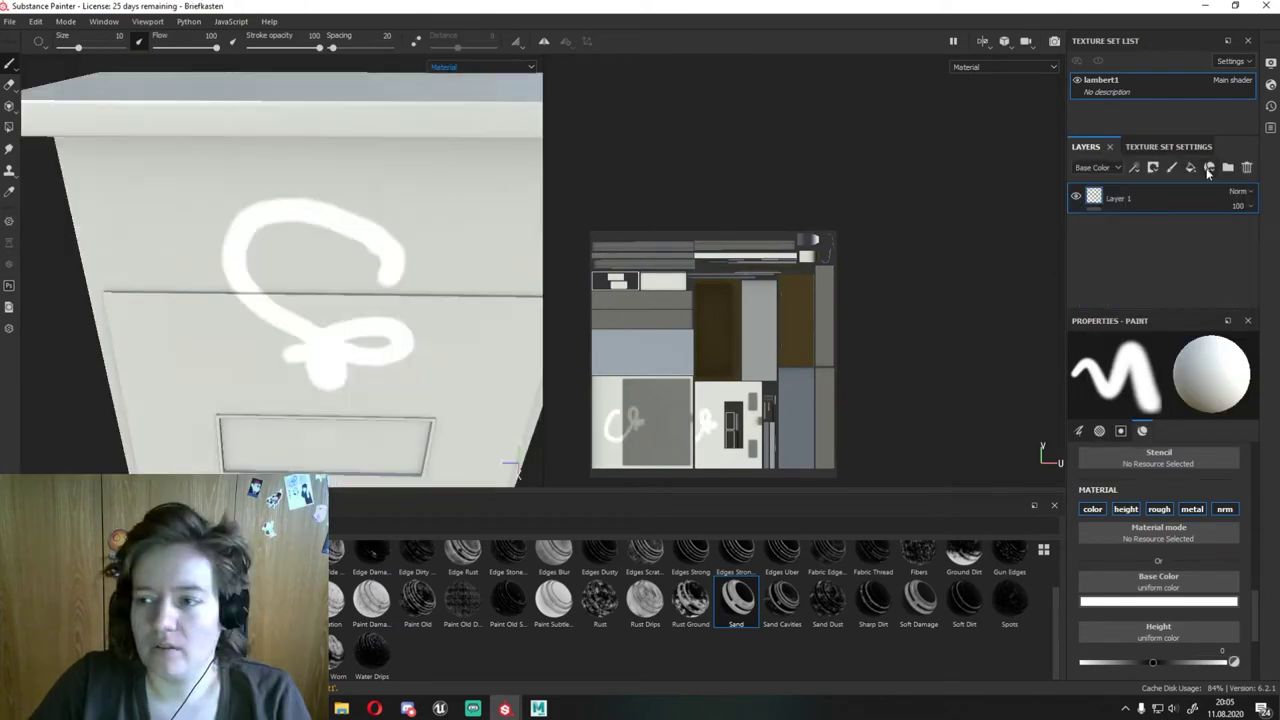
pyautogui.click(1209, 168)
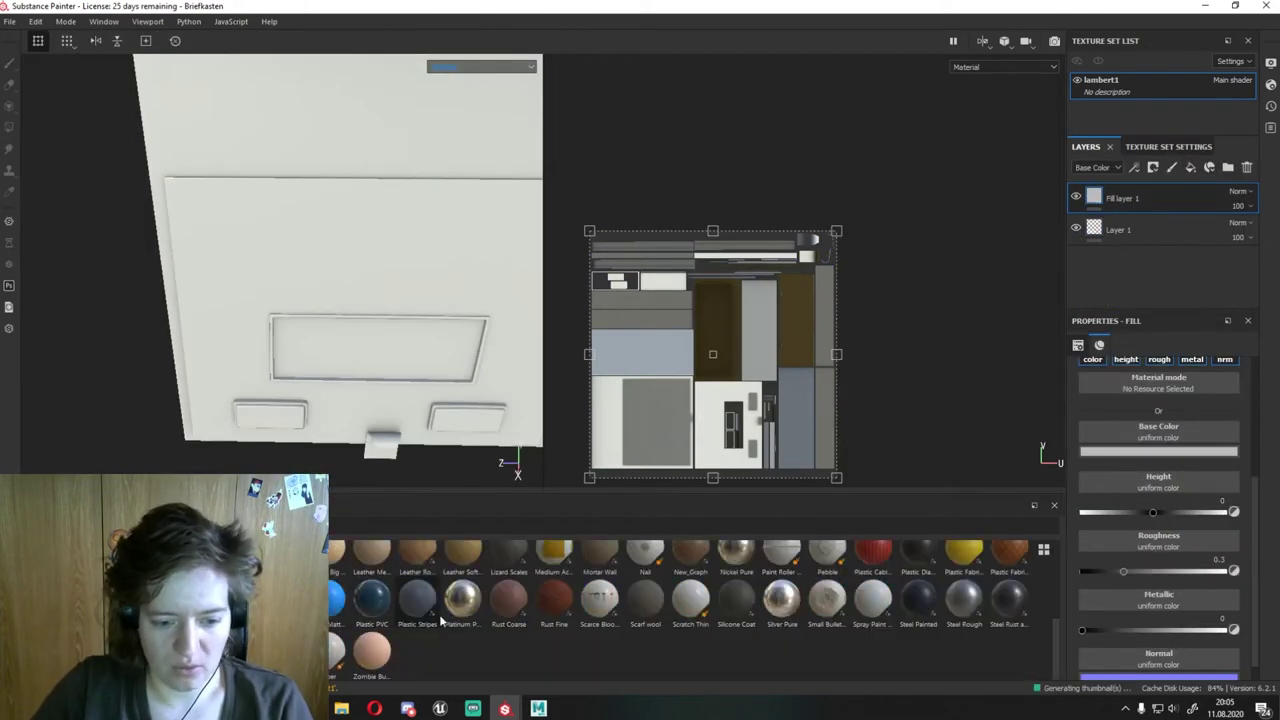
# Step: Apply Steel Painted in bright red, try rust amount and seed, and add a layer mask
pyautogui.moveTo(918, 598); pyautogui.dragTo(309, 226)
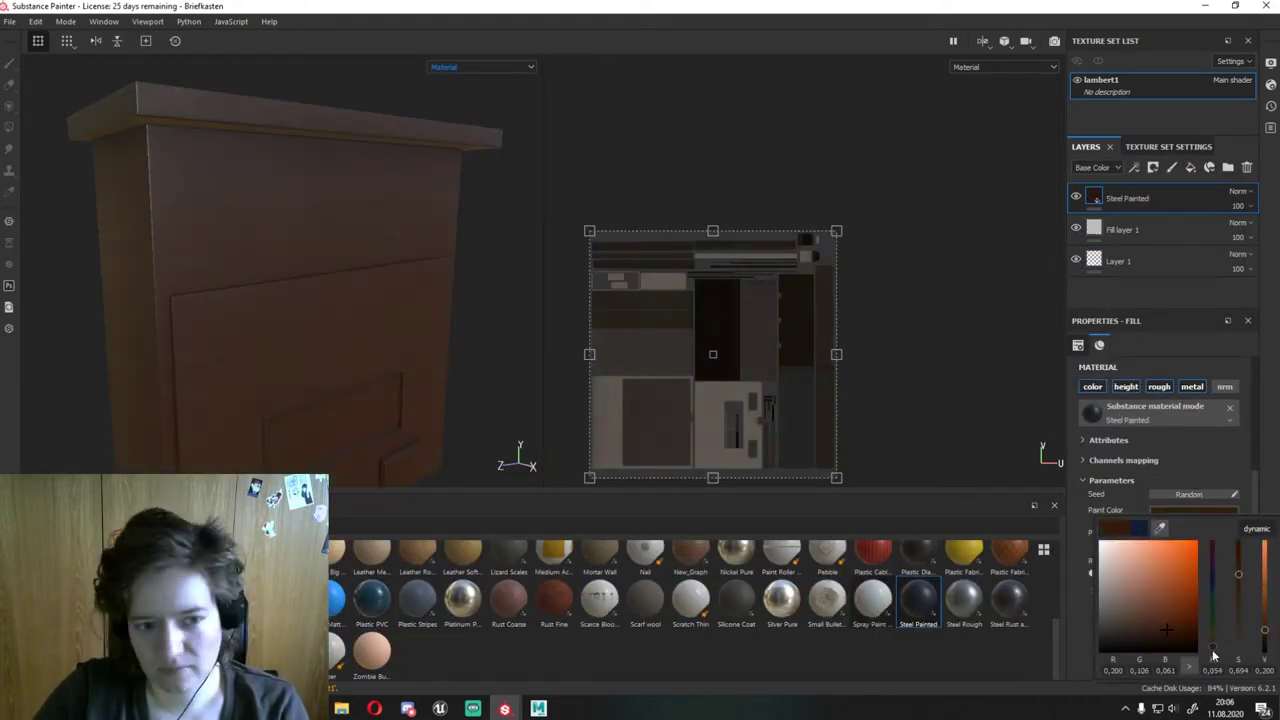
pyautogui.moveTo(1195, 555); pyautogui.dragTo(1160, 615)
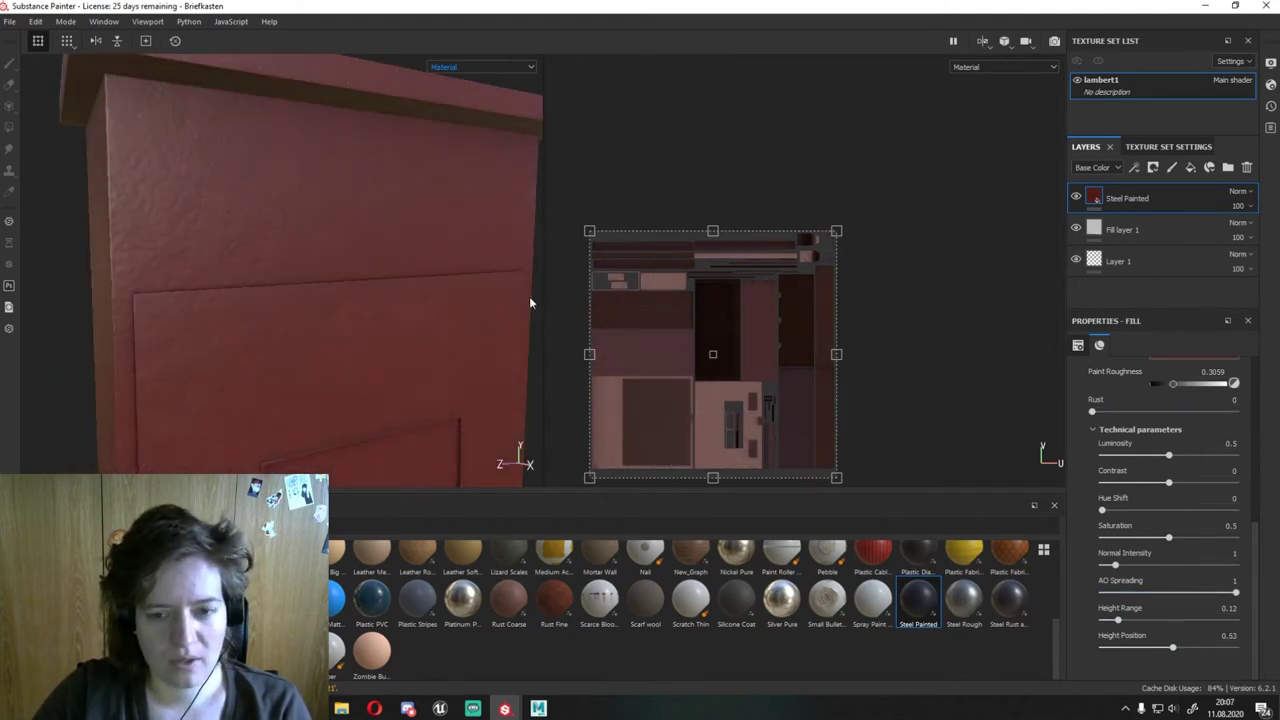
pyautogui.moveTo(1092, 411); pyautogui.dragTo(1108, 412)
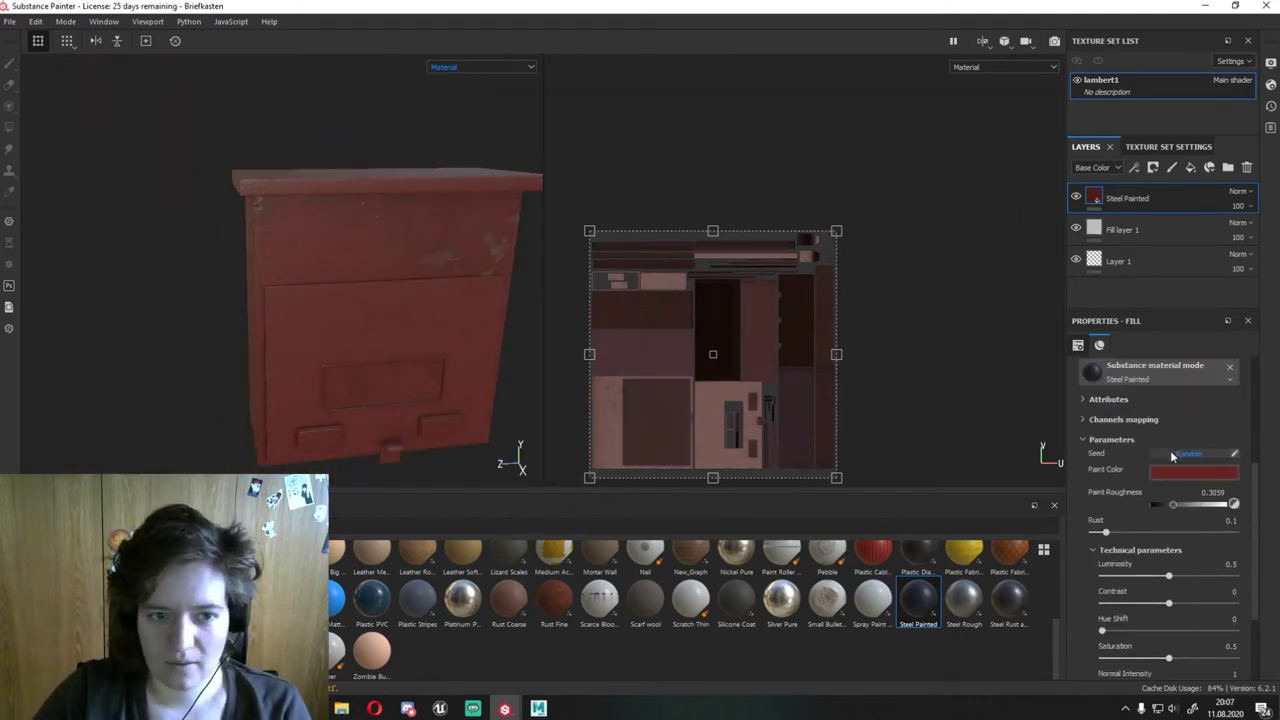
pyautogui.moveTo(1105, 532); pyautogui.dragTo(1107, 532)
pyautogui.click(1185, 456)
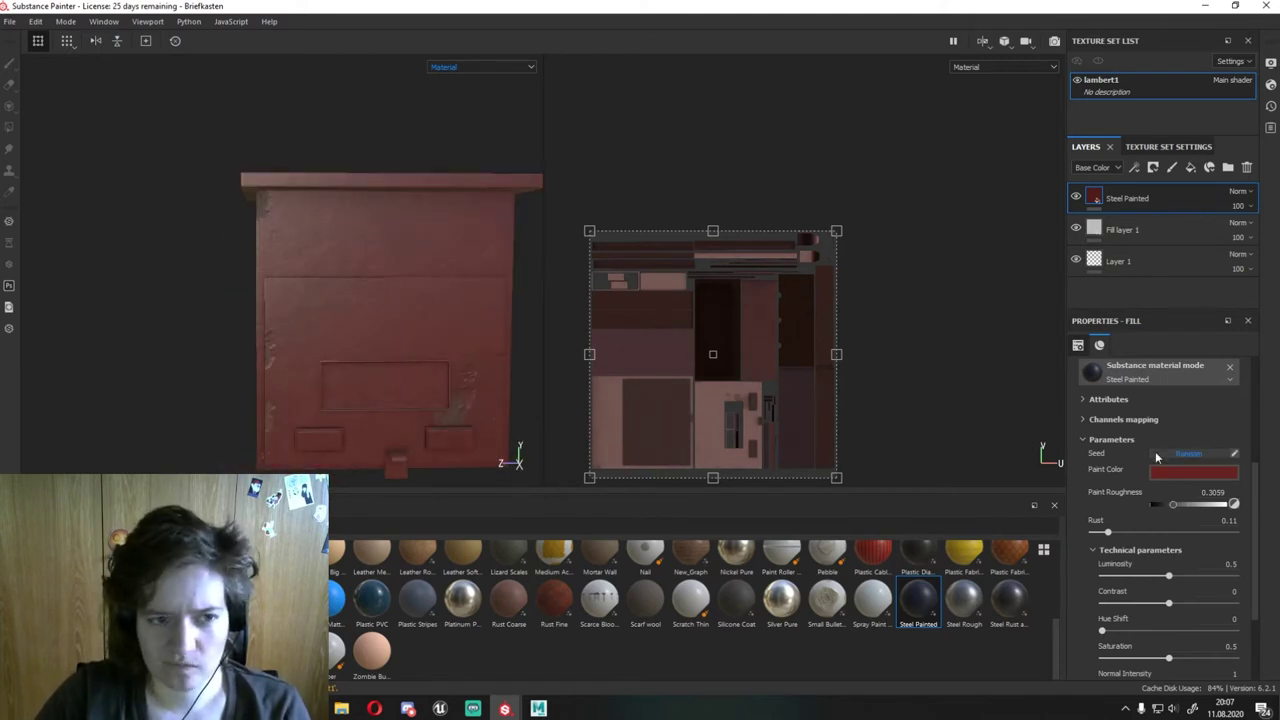
pyautogui.keyDown('alt'); pyautogui.moveTo(330, 320); pyautogui.dragTo(290, 326); pyautogui.keyUp('alt')
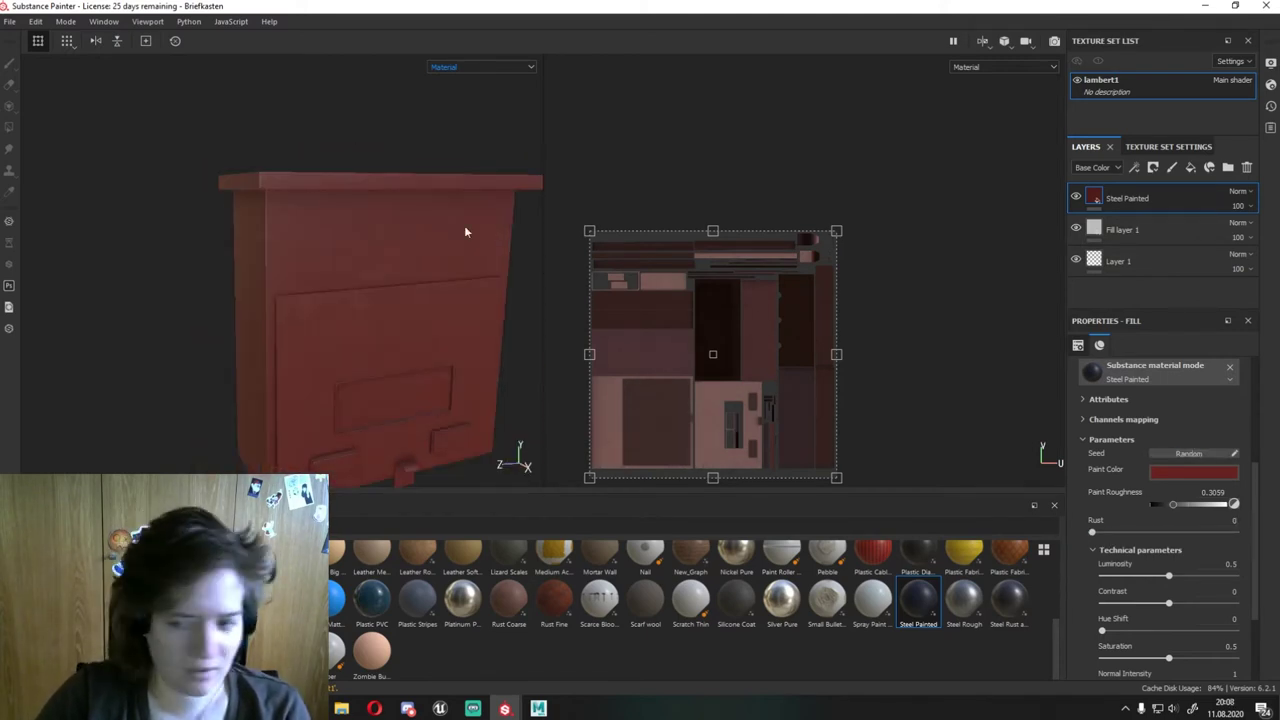
pyautogui.moveTo(465, 232)
pyautogui.keyDown('alt'); pyautogui.mouseDown()
pyautogui.moveTo(177, 211)
pyautogui.moveTo(420, 280)
pyautogui.moveTo(313, 313)
pyautogui.mouseUp(); pyautogui.keyUp('alt')
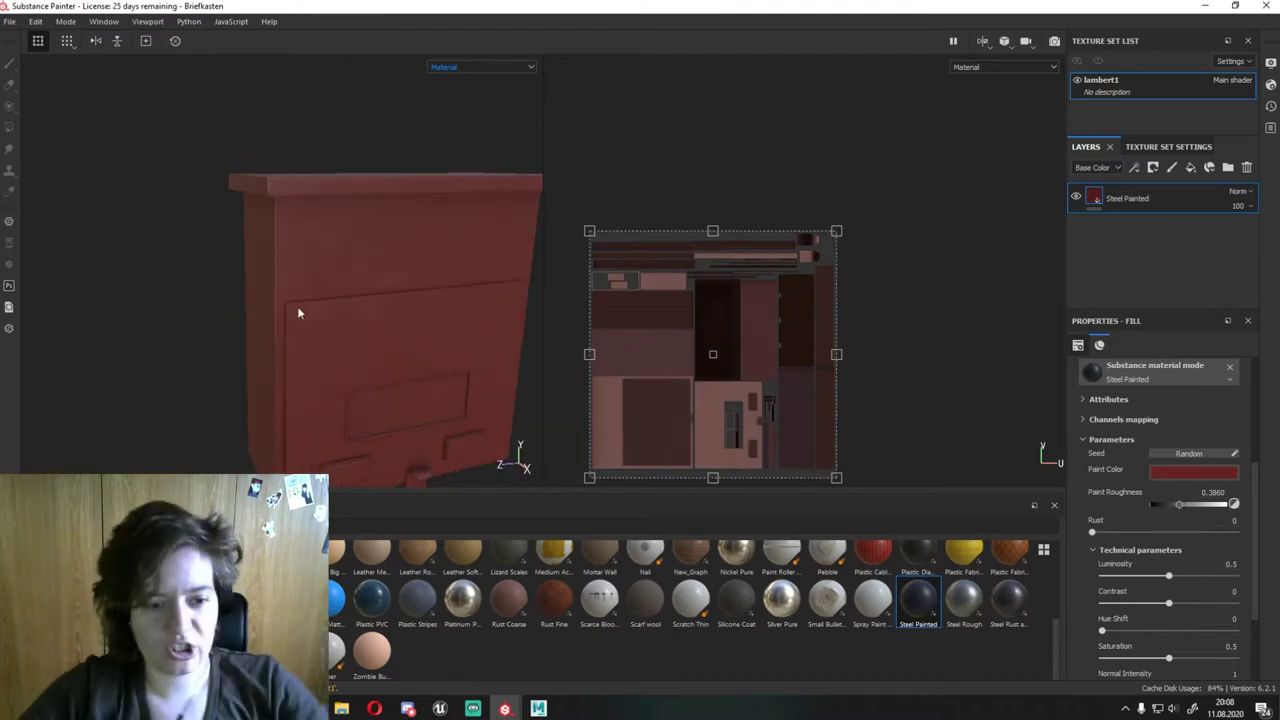
pyautogui.scroll(3, 298, 313)
pyautogui.click(1109, 177)
# Step: Switch to Polygon Fill and frame the mailbox front from below
pyautogui.press('4')
pyautogui.scroll(3, 643, 286)
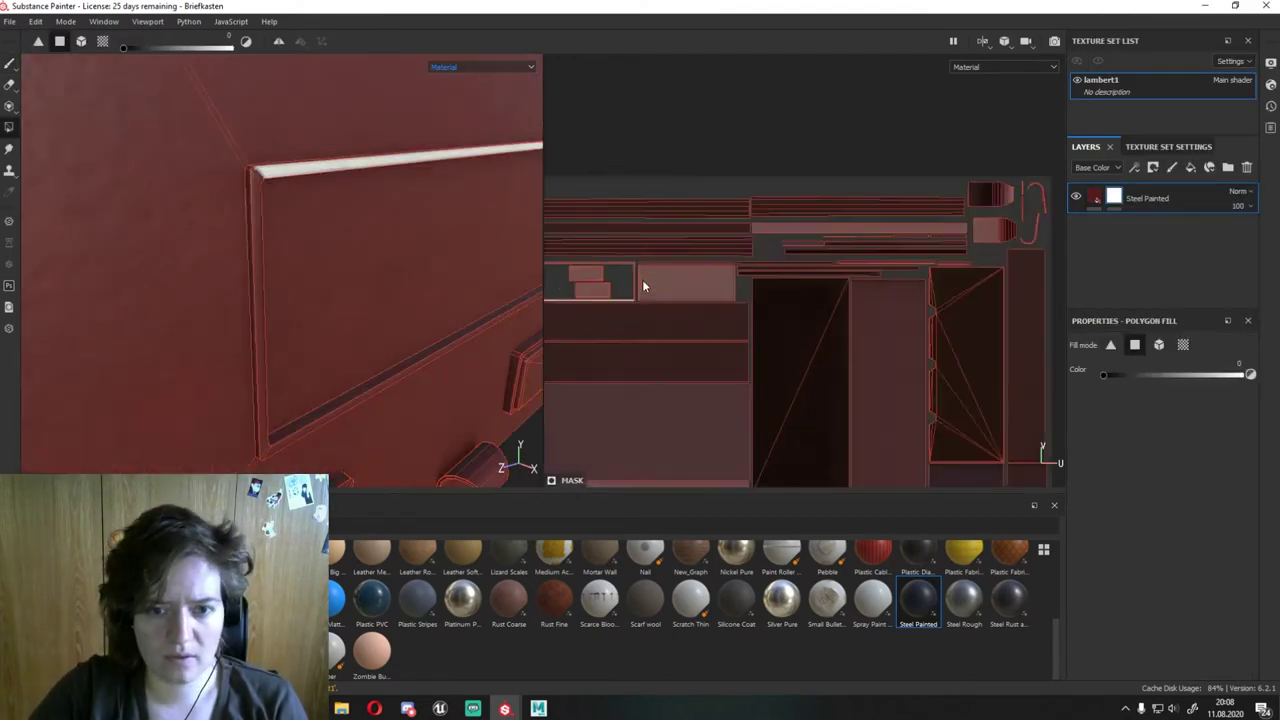
pyautogui.scroll(2, 643, 286)
pyautogui.moveTo(360, 400)
pyautogui.keyDown('alt'); pyautogui.mouseDown()
pyautogui.moveTo(257, 283)
pyautogui.moveTo(300, 300)
pyautogui.mouseUp(); pyautogui.keyUp('alt')
pyautogui.scroll(3, 650, 249)
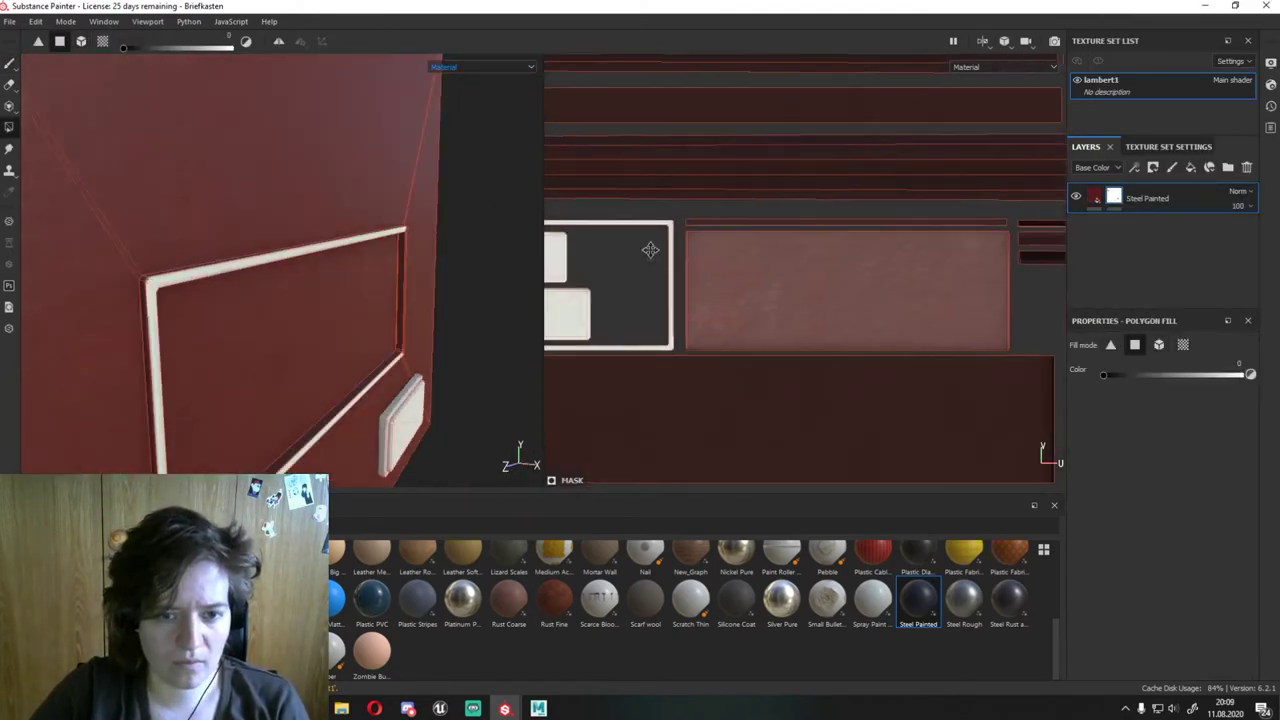
pyautogui.scroll(-3, 650, 249)
pyautogui.moveTo(700, 243); pyautogui.dragTo(697, 351, button='middle')
pyautogui.keyDown('alt'); pyautogui.moveTo(300, 300); pyautogui.dragTo(260, 250); pyautogui.keyUp('alt')
pyautogui.moveTo(900, 300)
pyautogui.mouseDown(button='middle')
pyautogui.moveTo(1005, 237)
pyautogui.moveTo(629, 266)
pyautogui.mouseUp(button='middle')
pyautogui.keyDown('alt'); pyautogui.moveTo(520, 300); pyautogui.dragTo(449, 289); pyautogui.keyUp('alt')
pyautogui.scroll(3, 354, 240)
pyautogui.scroll(3, 236, 183)
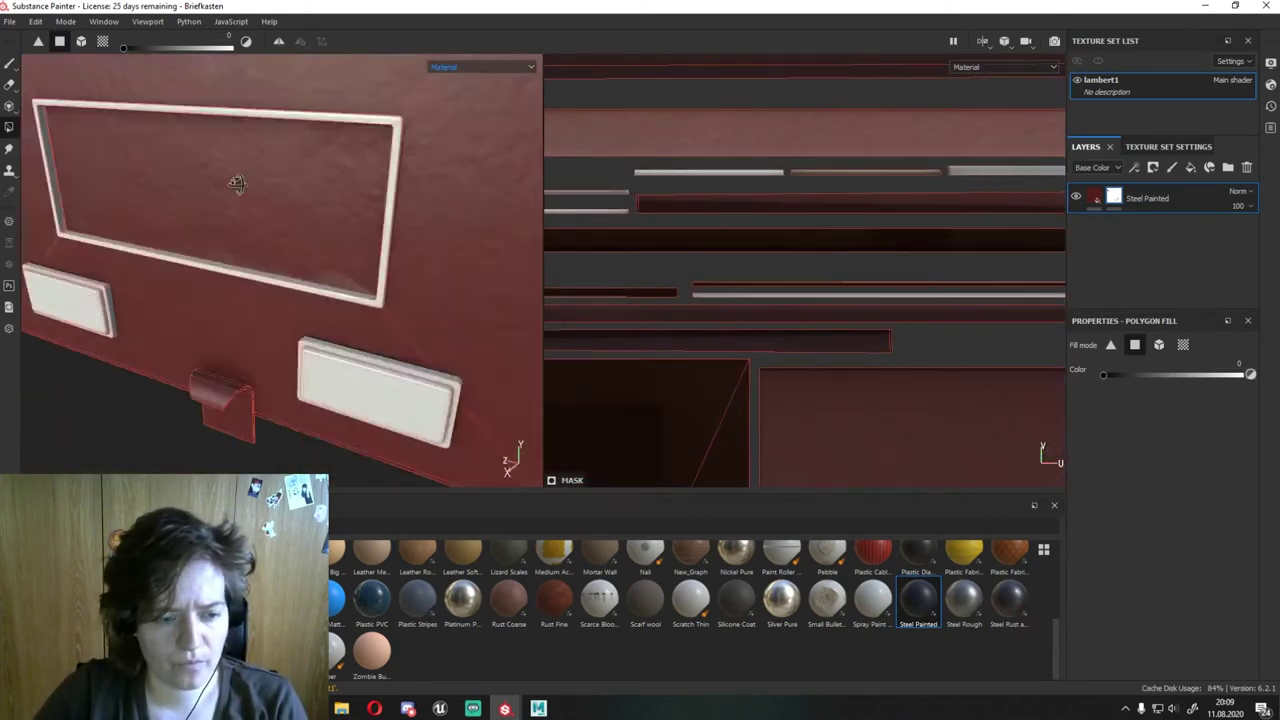
pyautogui.moveTo(236, 183)
pyautogui.keyDown('alt'); pyautogui.mouseDown()
pyautogui.moveTo(252, 341)
pyautogui.moveTo(192, 265)
pyautogui.moveTo(497, 256)
pyautogui.mouseUp(); pyautogui.keyUp('alt')
pyautogui.scroll(-3, 497, 256)
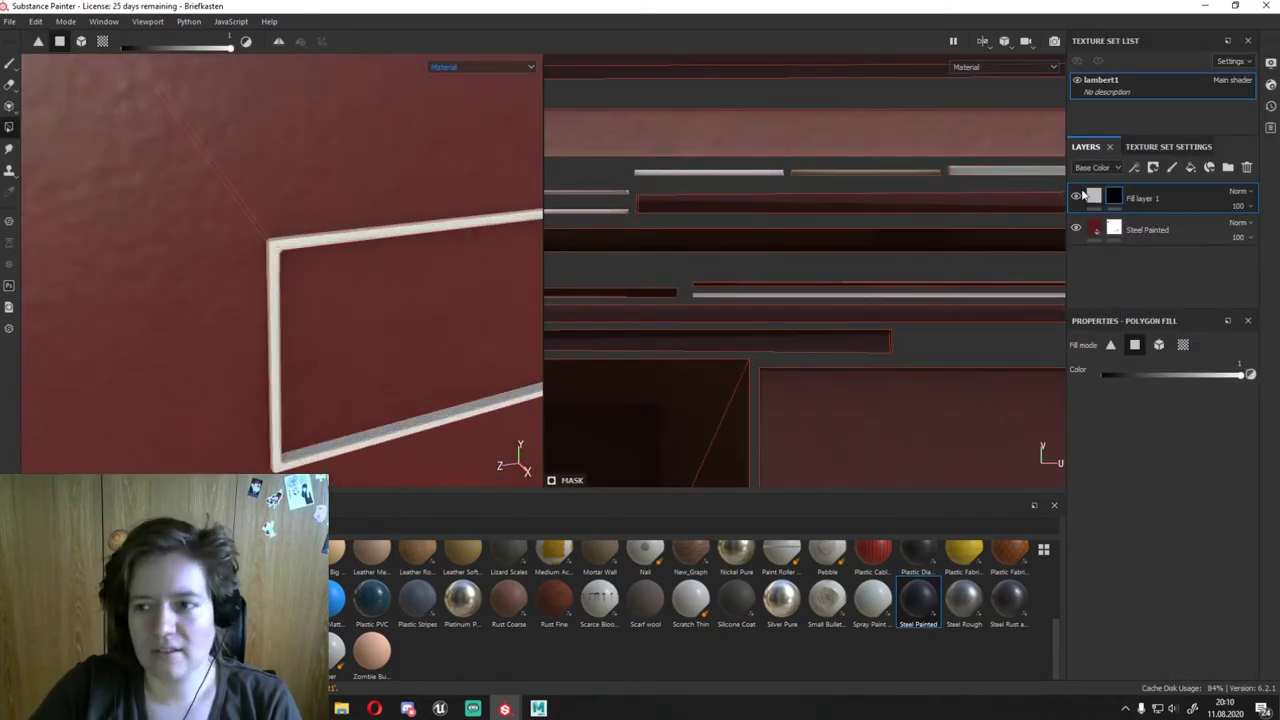
# Step: Undo the extra fill layer and reframe the box
pyautogui.hotkey('ctrl', 'z')
pyautogui.keyDown('alt'); pyautogui.moveTo(253, 254); pyautogui.dragTo(486, 474); pyautogui.keyUp('alt')
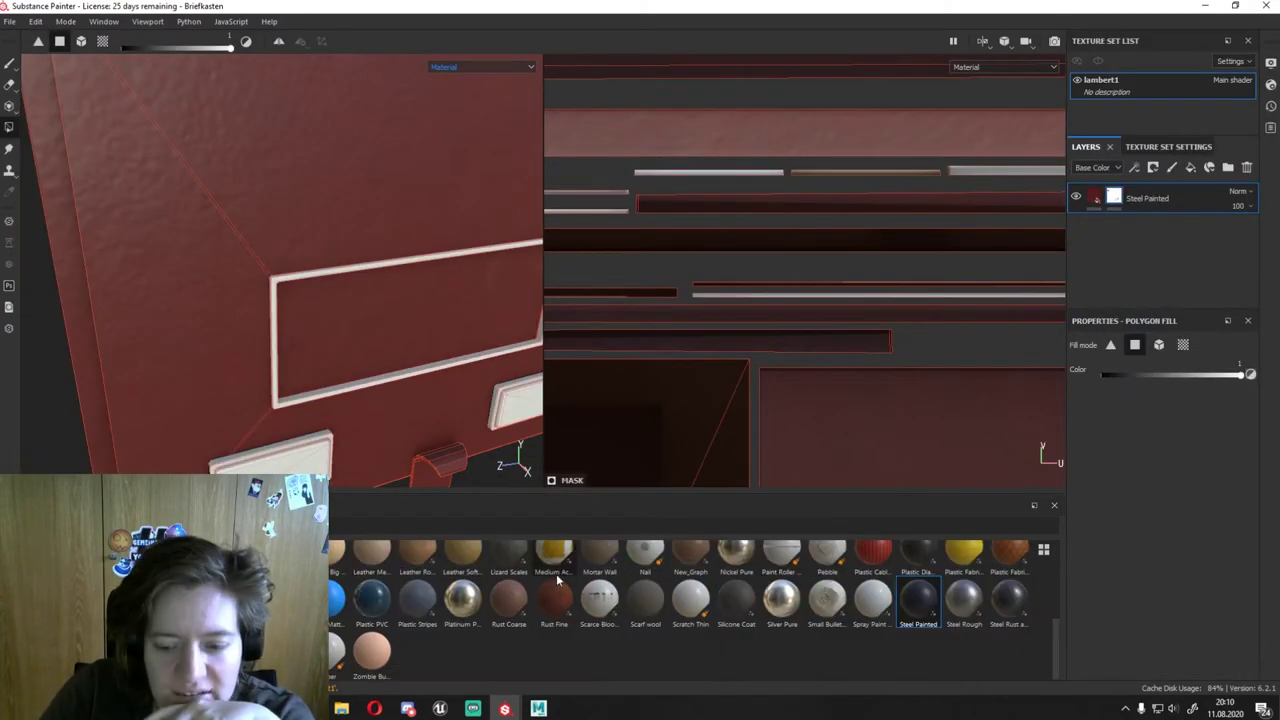
pyautogui.scroll(3, 568, 619)
pyautogui.moveTo(372, 565); pyautogui.dragTo(332, 327)
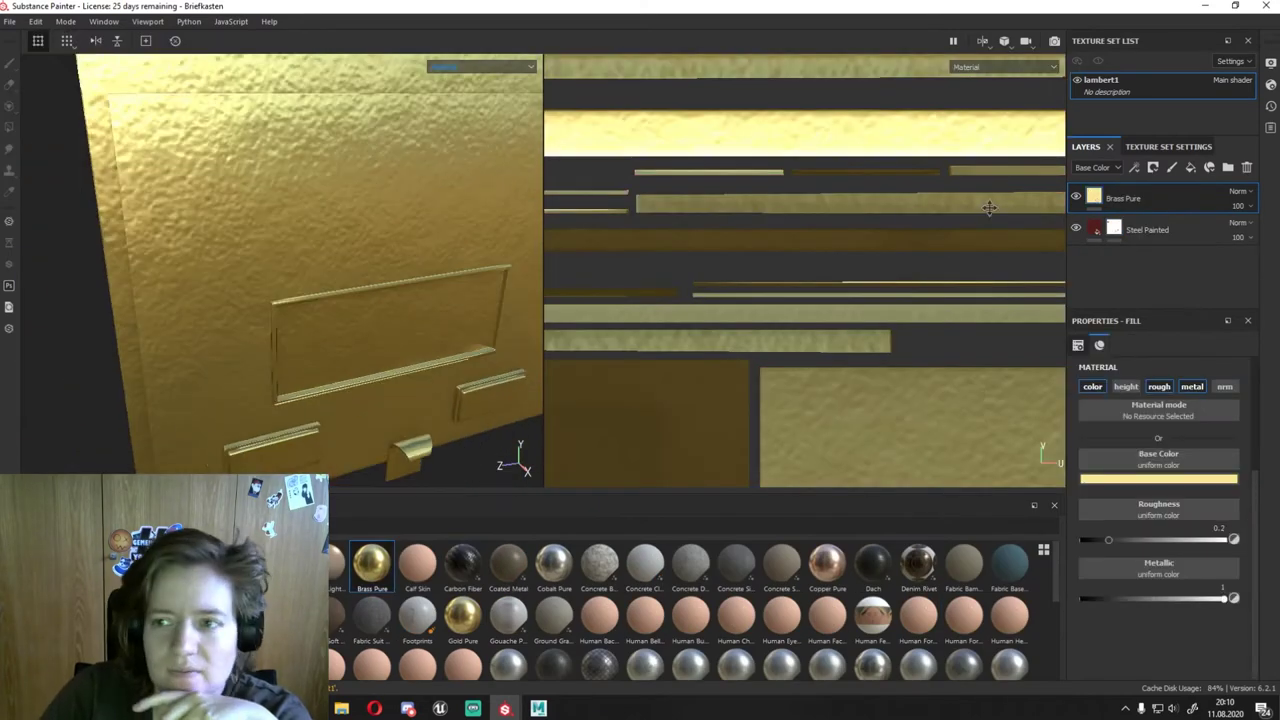
pyautogui.scroll(-2, 712, 177)
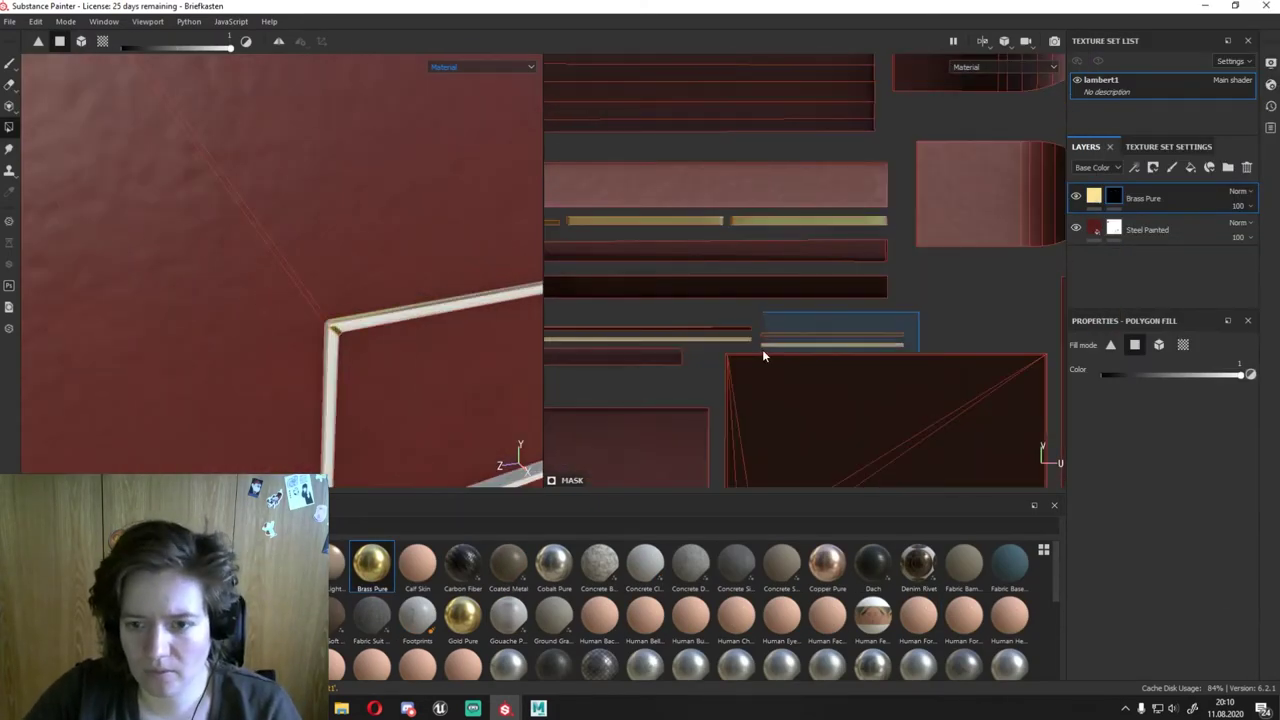
pyautogui.scroll(3, 763, 355)
pyautogui.scroll(2, 686, 222)
# Step: Try brass-filling the top panel and the flap, then undo both fills
pyautogui.moveTo(430, 300)
pyautogui.keyDown('alt'); pyautogui.mouseDown()
pyautogui.moveTo(287, 167)
pyautogui.moveTo(192, 402)
pyautogui.moveTo(242, 315)
pyautogui.mouseUp(); pyautogui.keyUp('alt')
pyautogui.click(242, 315)
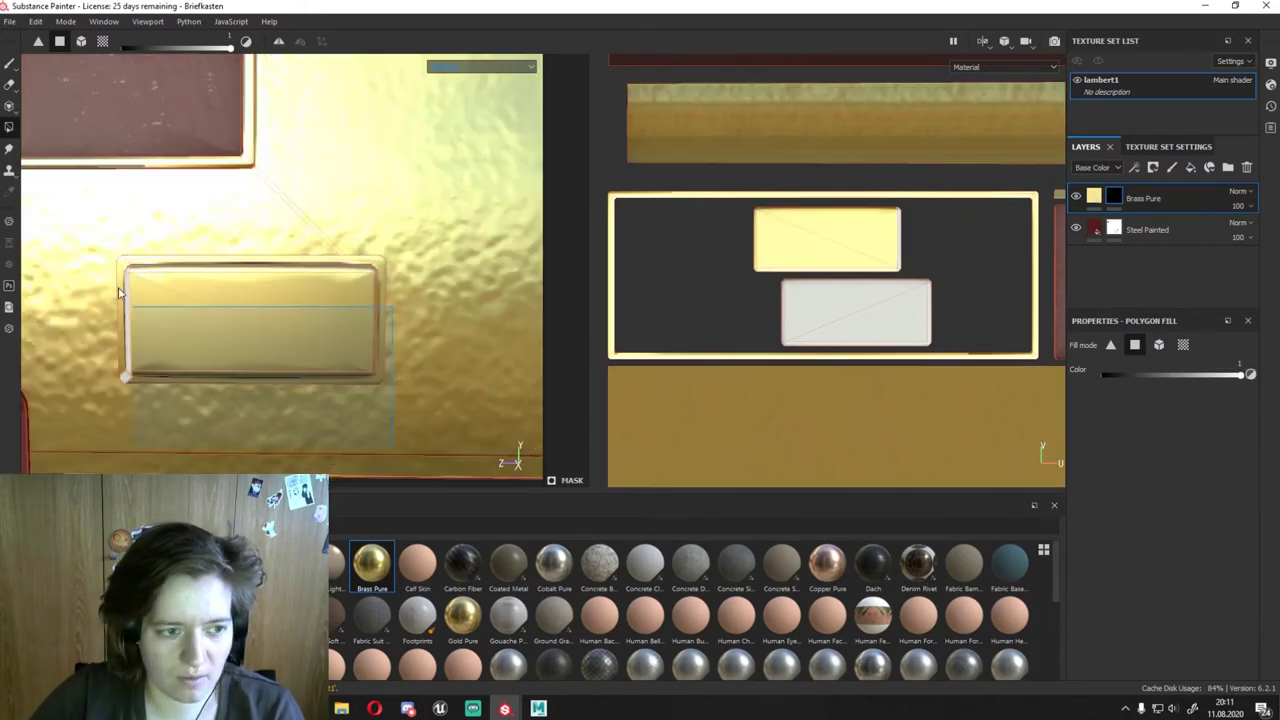
pyautogui.hotkey('ctrl', 'z')
pyautogui.moveTo(224, 222)
pyautogui.keyDown('alt'); pyautogui.mouseDown()
pyautogui.moveTo(366, 402)
pyautogui.moveTo(392, 307)
pyautogui.moveTo(459, 325)
pyautogui.moveTo(786, 240)
pyautogui.moveTo(340, 370)
pyautogui.moveTo(249, 410)
pyautogui.moveTo(300, 222)
pyautogui.moveTo(423, 263)
pyautogui.moveTo(337, 374)
pyautogui.moveTo(320, 193)
pyautogui.moveTo(420, 240)
pyautogui.mouseUp(); pyautogui.keyUp('alt')
pyautogui.click(459, 325)
pyautogui.hotkey('ctrl', 'z')
# Step: Darken the Brass Pure layer's base colour
pyautogui.click(1094, 197)
pyautogui.click(1158, 479)
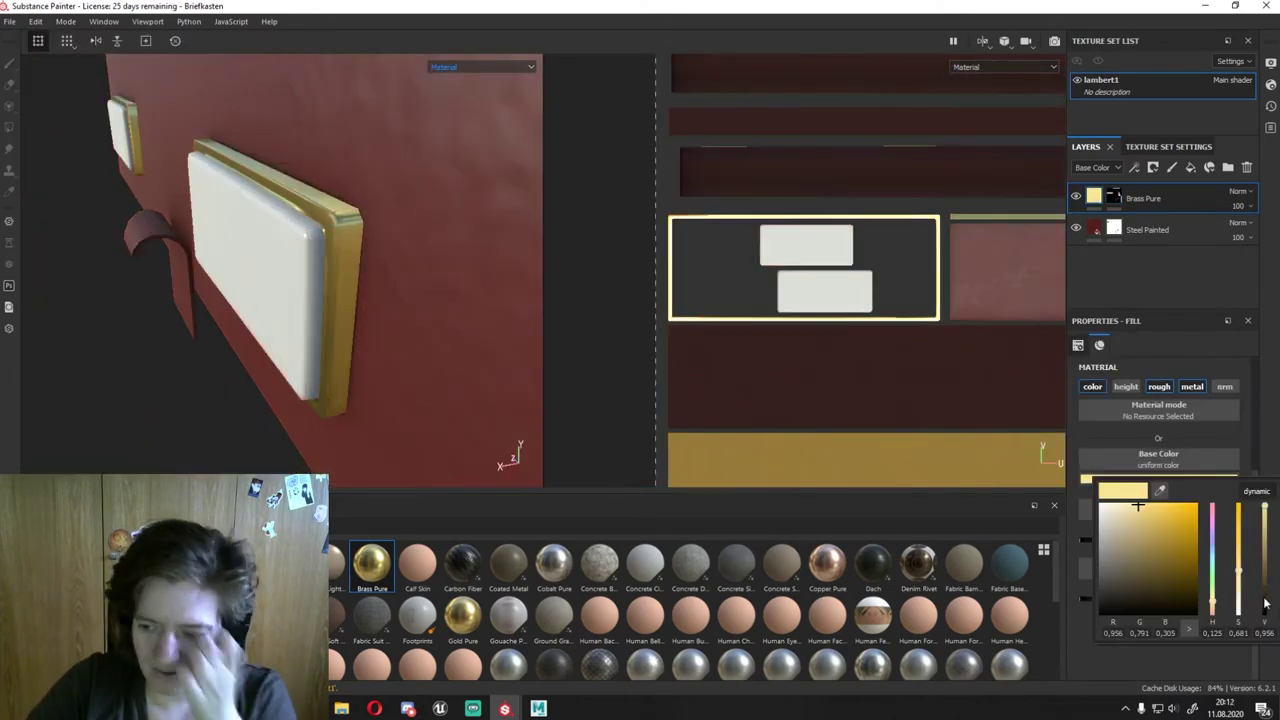
pyautogui.moveTo(420, 300)
pyautogui.keyDown('alt'); pyautogui.mouseDown()
pyautogui.moveTo(337, 286)
pyautogui.moveTo(470, 330)
pyautogui.moveTo(328, 258)
pyautogui.moveTo(300, 300)
pyautogui.mouseUp(); pyautogui.keyUp('alt')
# Step: Add a MatFinish Powder Coated filter on top with Scale 21 for finer flakes
pyautogui.click(300, 560)
pyautogui.click(300, 600)
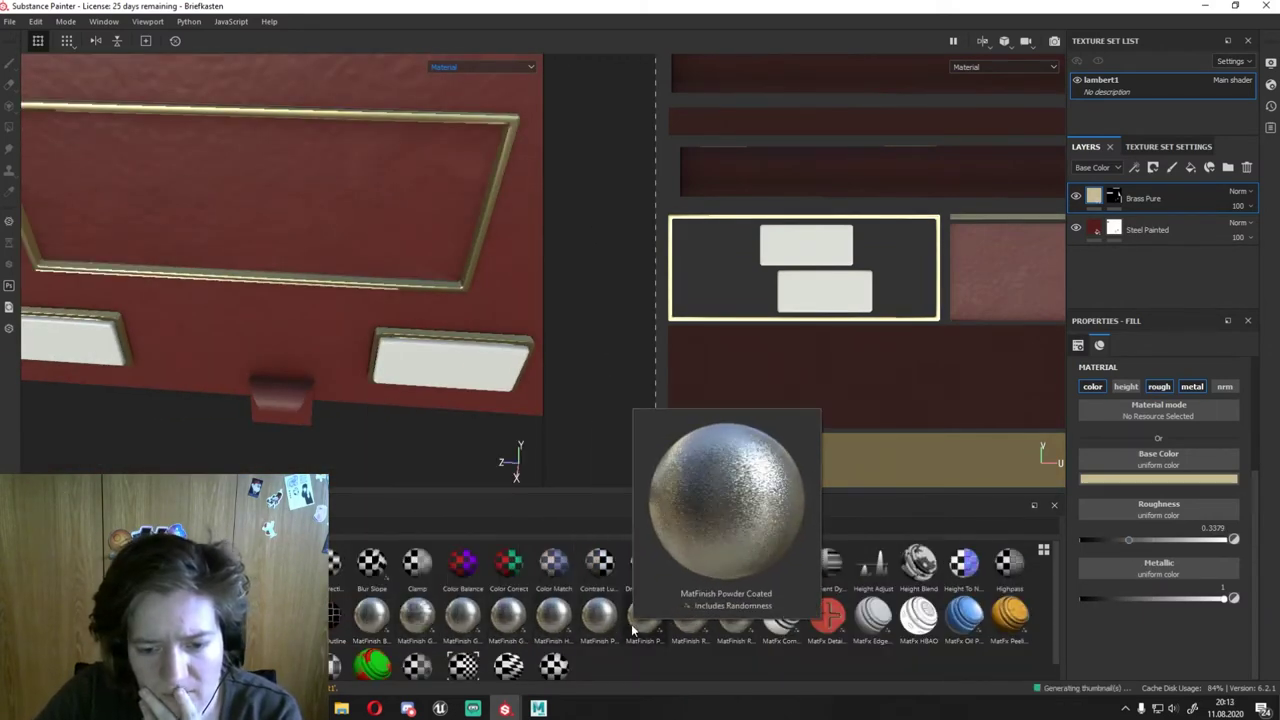
pyautogui.moveTo(462, 615); pyautogui.dragTo(1148, 210)
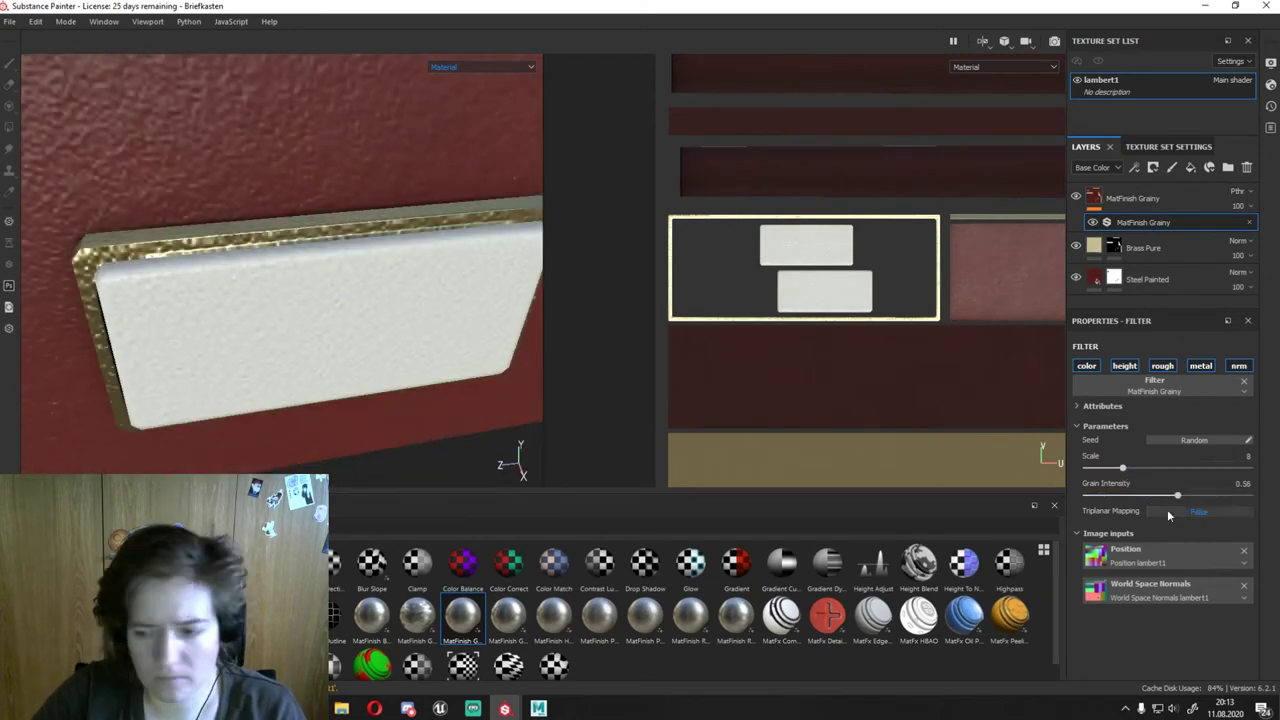
pyautogui.moveTo(645, 615); pyautogui.dragTo(1129, 207)
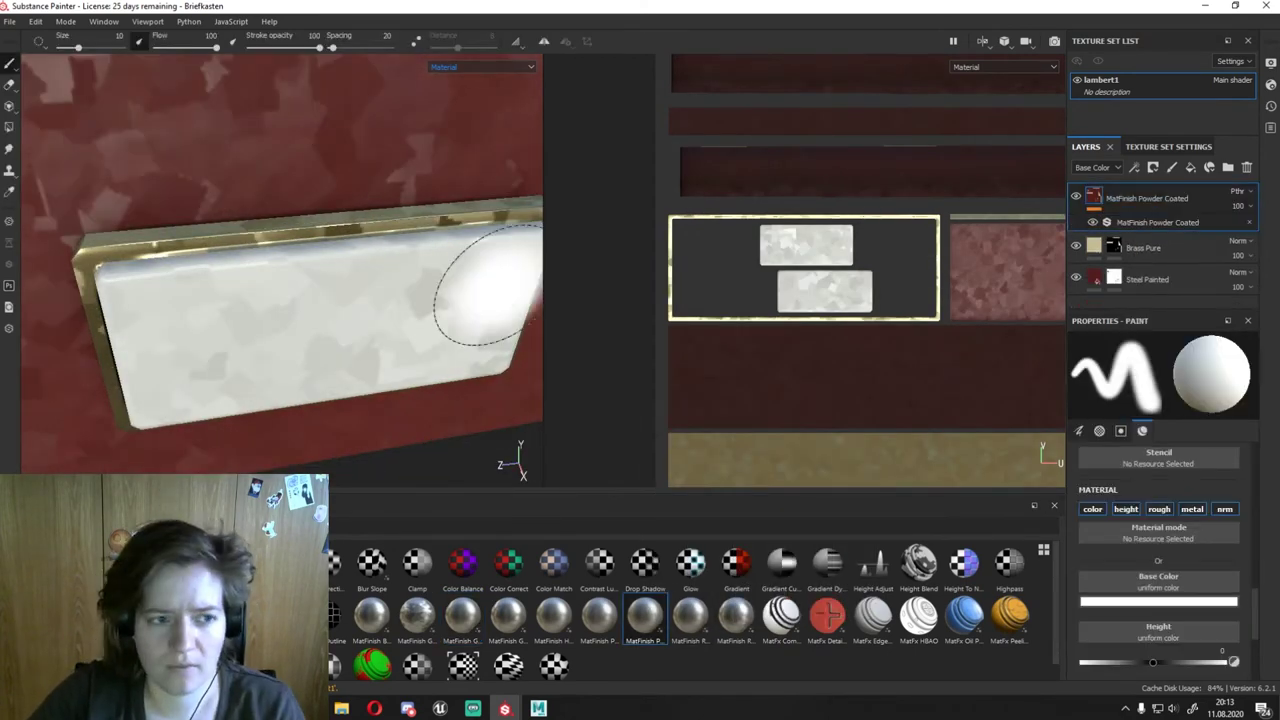
pyautogui.moveTo(1088, 467); pyautogui.dragTo(1135, 468)
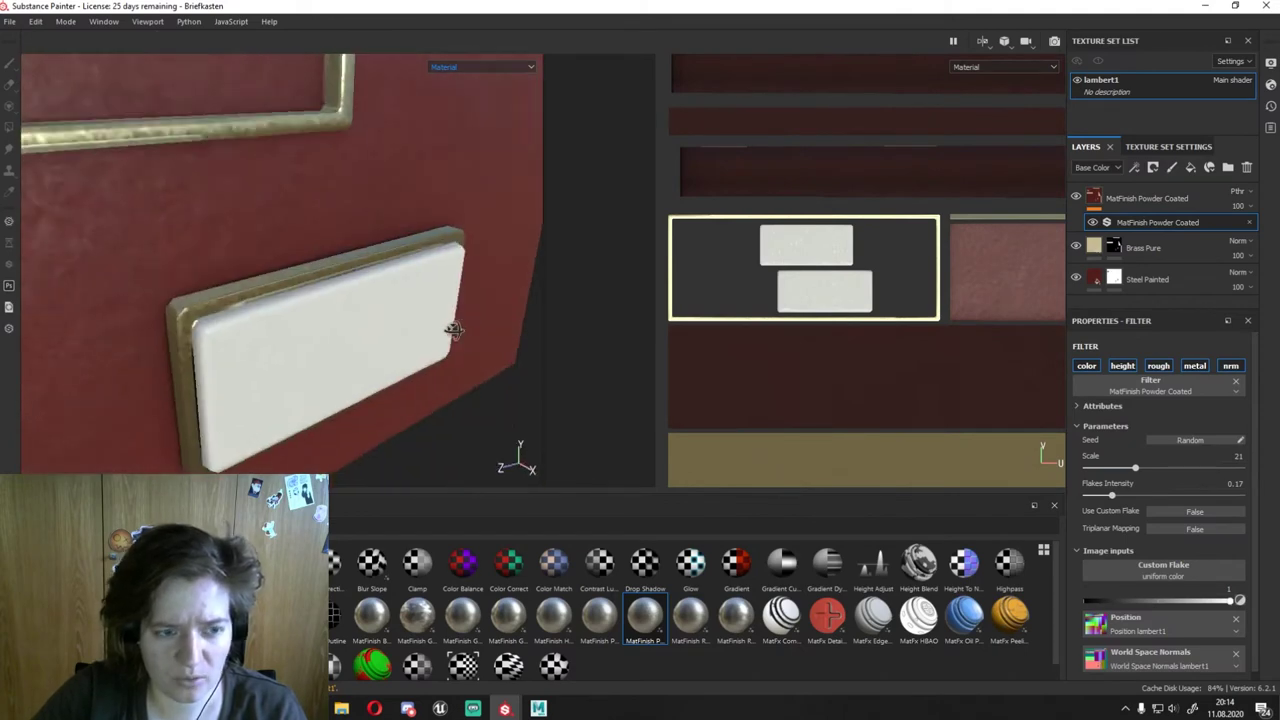
# Step: Give the powder coat filter layer a black mask
pyautogui.click(1113, 196)
pyautogui.rightClick(1108, 197)
pyautogui.click(1150, 405)
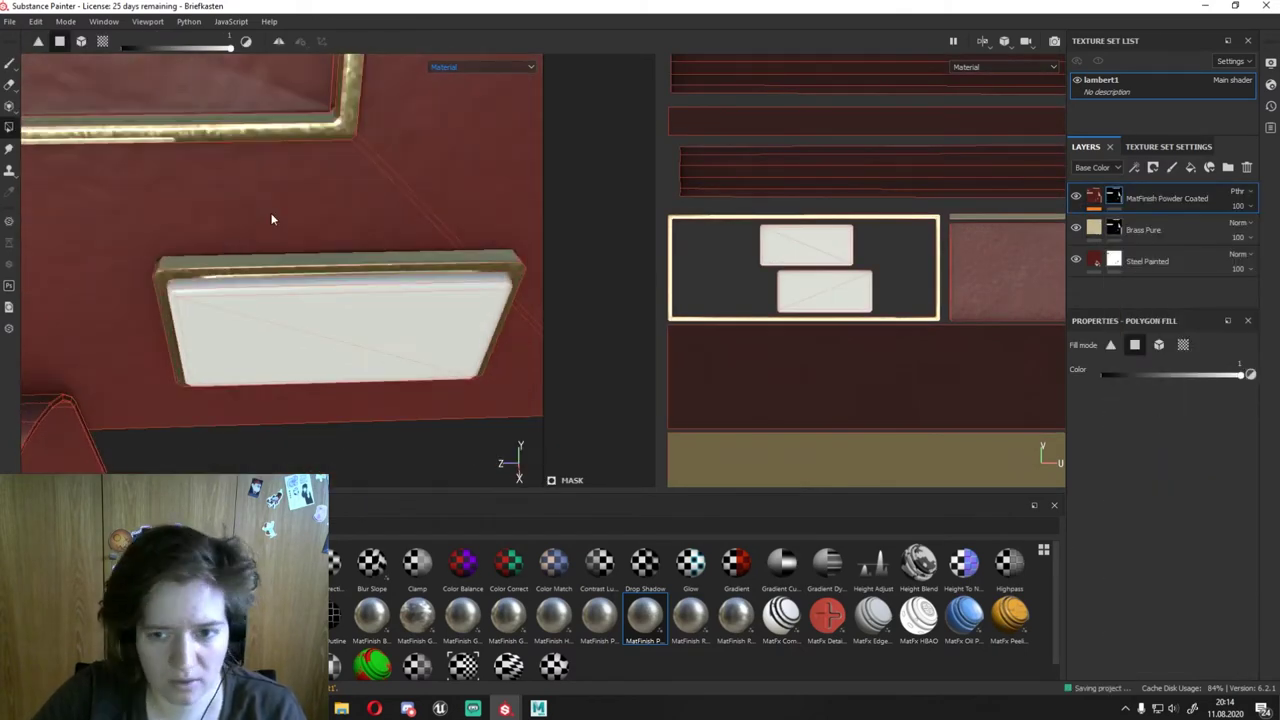
pyautogui.keyDown('alt'); pyautogui.moveTo(271, 217); pyautogui.dragTo(300, 240); pyautogui.keyUp('alt')
pyautogui.scroll(-5, 690, 610)
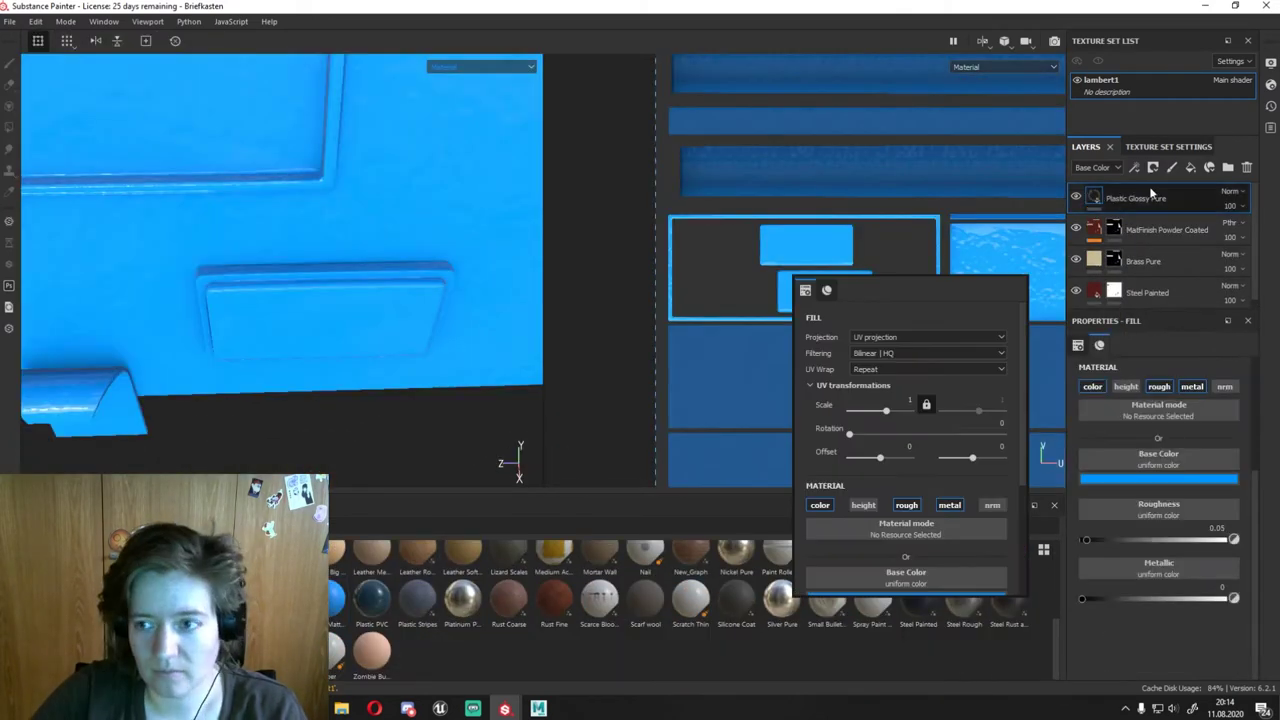
# Step: Add a Plastic Glossy Pure layer and polygon-fill its mask over the nameplate UV islands
pyautogui.moveTo(336, 597); pyautogui.dragTo(888, 318)
pyautogui.scroll(5, 888, 318)
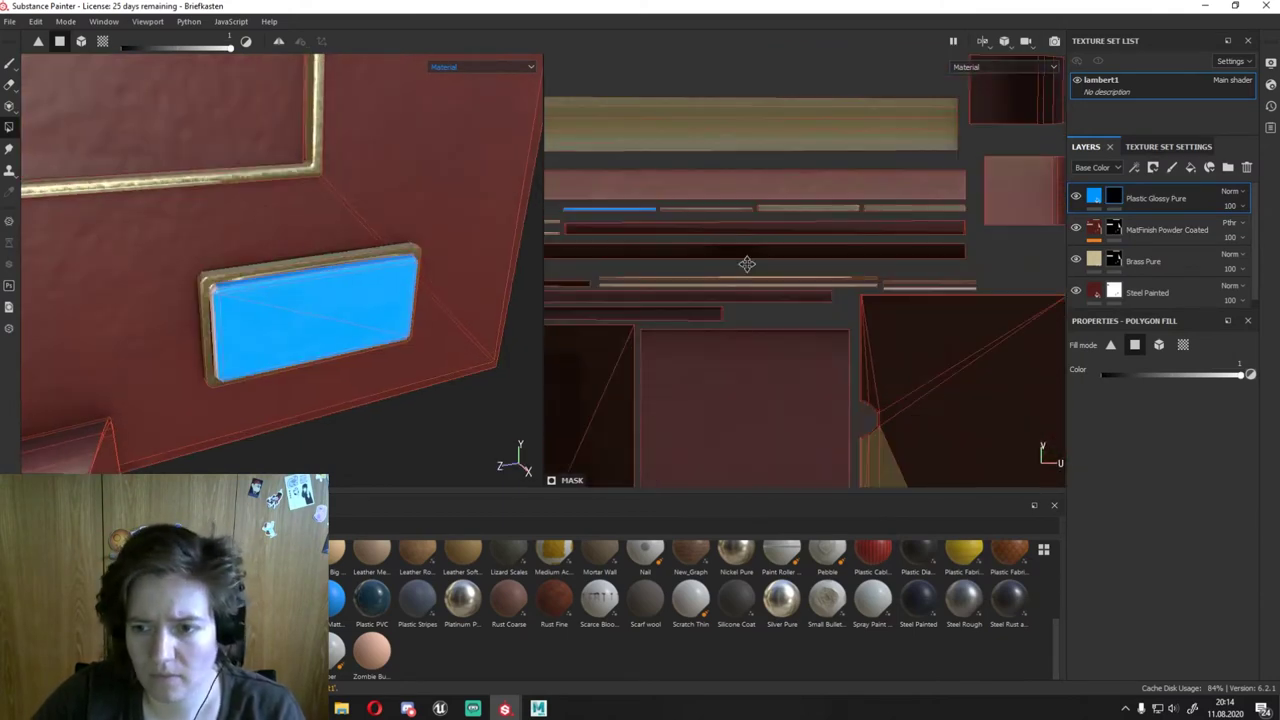
pyautogui.moveTo(745, 266); pyautogui.dragTo(765, 305, button='middle')
pyautogui.click(1114, 260)
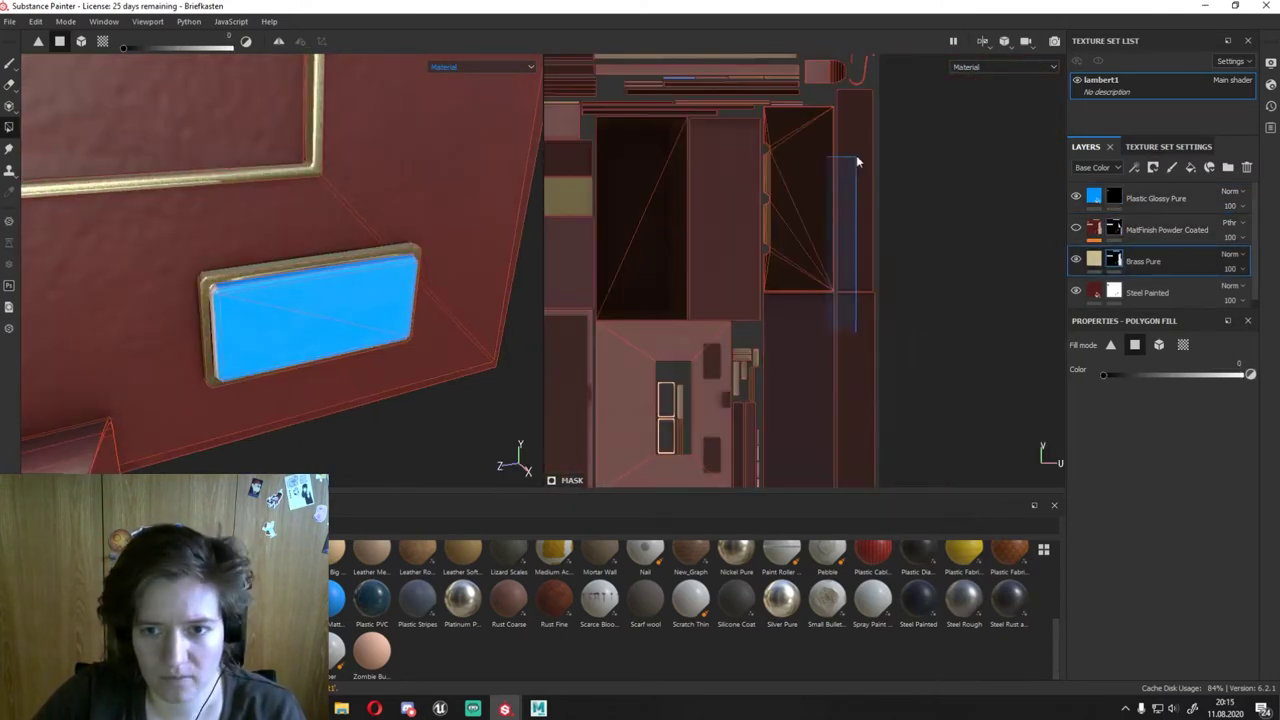
pyautogui.moveTo(638, 168); pyautogui.dragTo(824, 272)
pyautogui.moveTo(779, 196); pyautogui.dragTo(715, 172, button='middle')
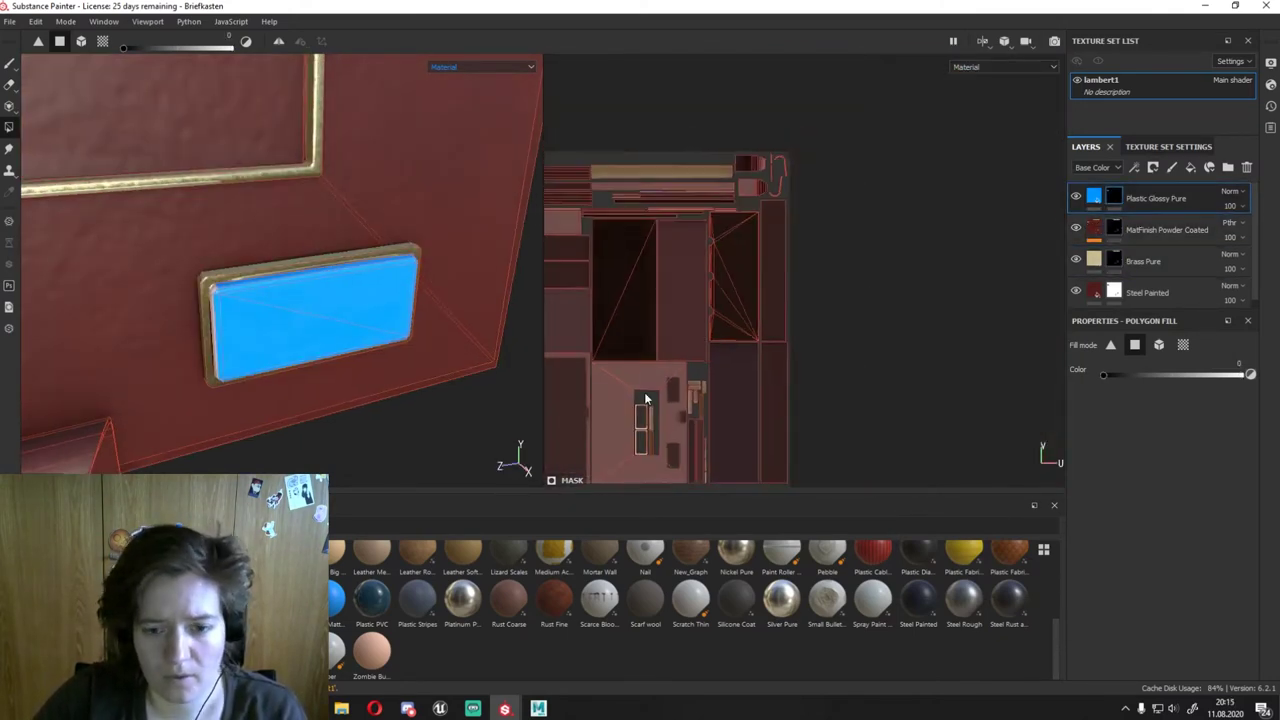
pyautogui.scroll(5, 742, 463)
pyautogui.moveTo(330, 260)
pyautogui.keyDown('alt'); pyautogui.mouseDown()
pyautogui.moveTo(289, 283)
pyautogui.moveTo(380, 230)
pyautogui.mouseUp(); pyautogui.keyUp('alt')
# Step: Set the plastic layer's base colour to pale grey
pyautogui.click(1093, 197)
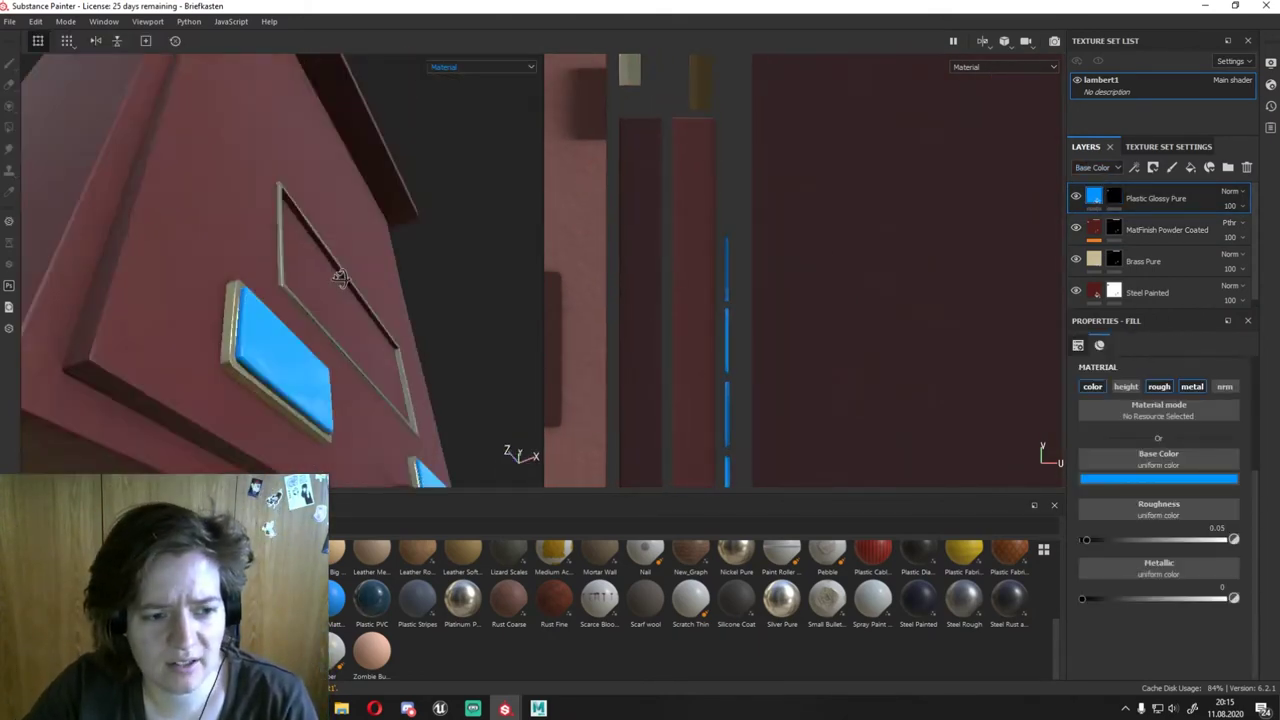
pyautogui.click(1158, 479)
pyautogui.moveTo(1212, 515); pyautogui.dragTo(1216, 547)
pyautogui.moveTo(1240, 590); pyautogui.dragTo(1240, 575)
pyautogui.moveTo(330, 260)
pyautogui.keyDown('alt'); pyautogui.mouseDown()
pyautogui.moveTo(400, 200)
pyautogui.moveTo(490, 182)
pyautogui.mouseUp(); pyautogui.keyUp('alt')
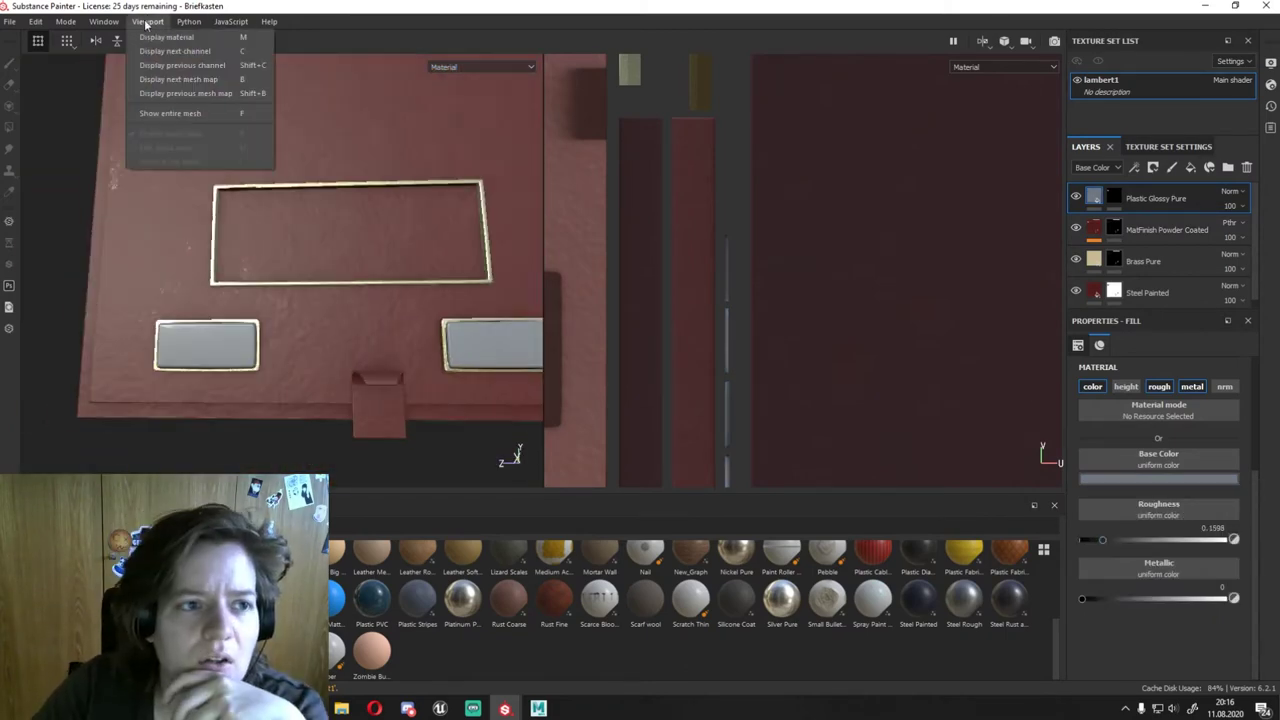
# Step: Review the shader settings and their available presets
pyautogui.click(222, 138)
pyautogui.click(1125, 122)
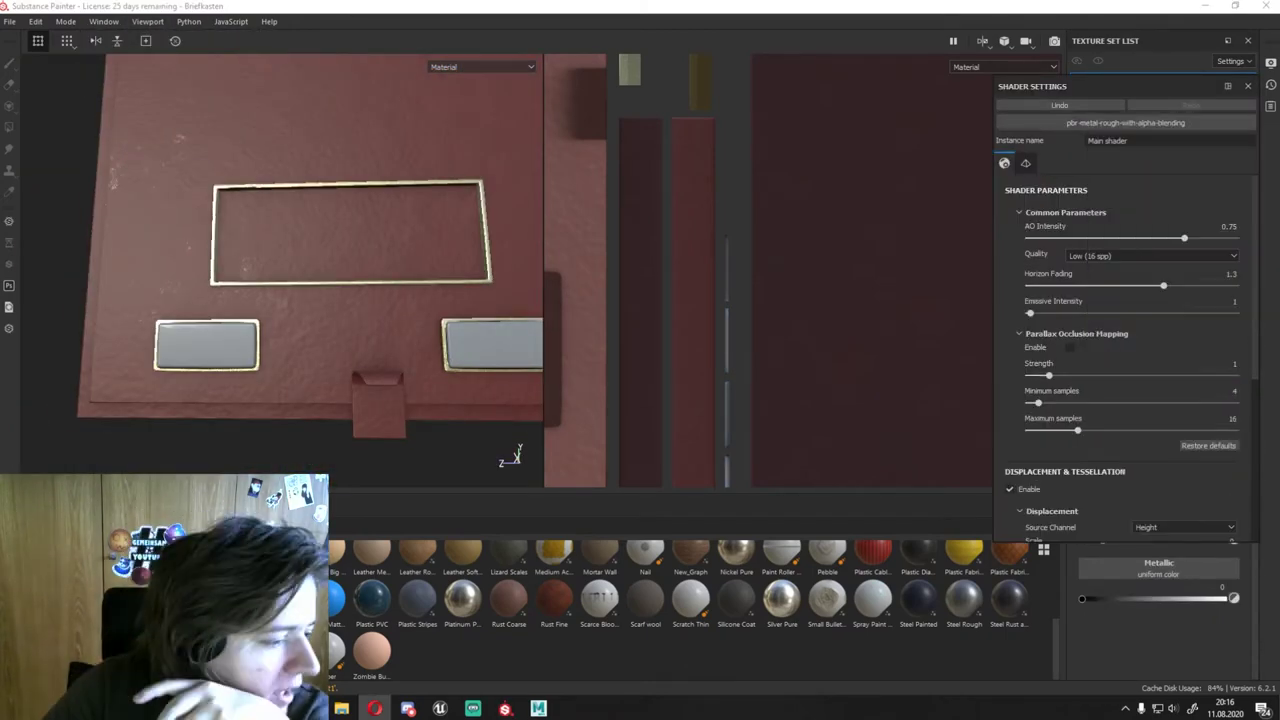
pyautogui.click(1247, 86)
pyautogui.keyDown('alt'); pyautogui.moveTo(400, 300); pyautogui.dragTo(569, 391); pyautogui.keyUp('alt')
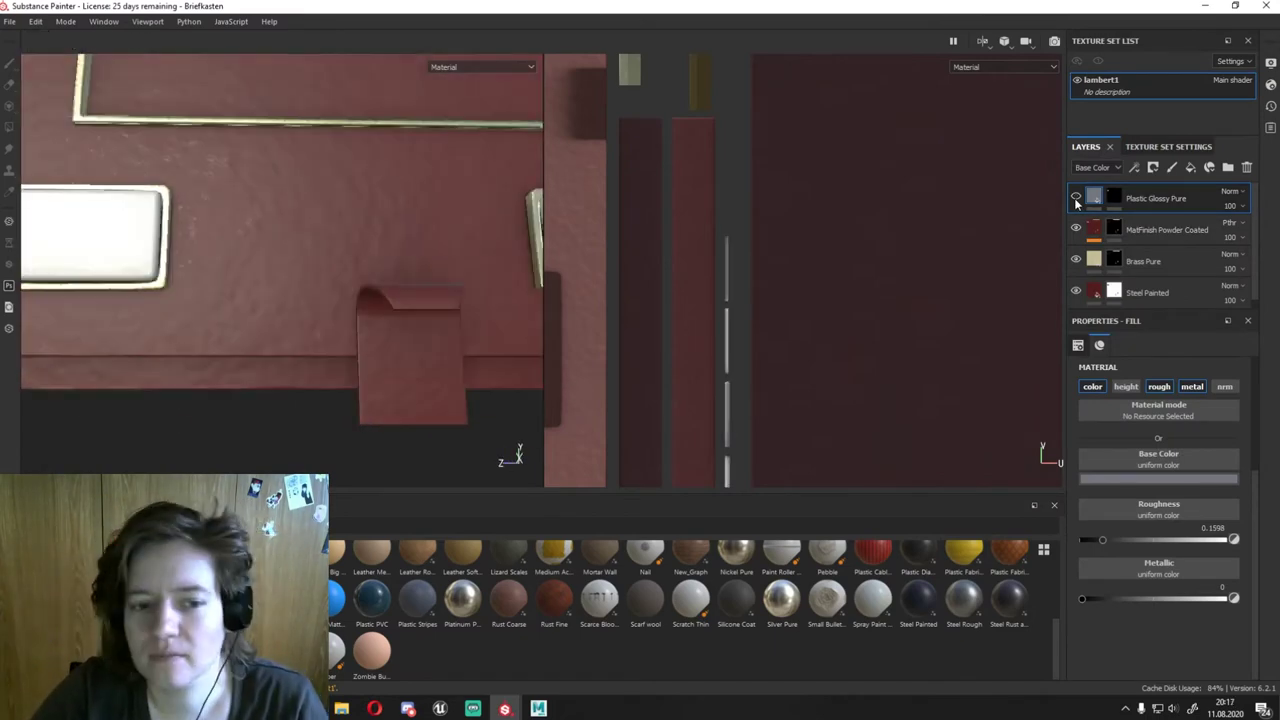
# Step: Add a new paint layer, set brush size 4.46, and add an Opacity channel
pyautogui.click(1171, 167)
pyautogui.keyDown('ctrl'); pyautogui.moveTo(420, 400); pyautogui.dragTo(395, 403, button='right'); pyautogui.keyUp('ctrl')
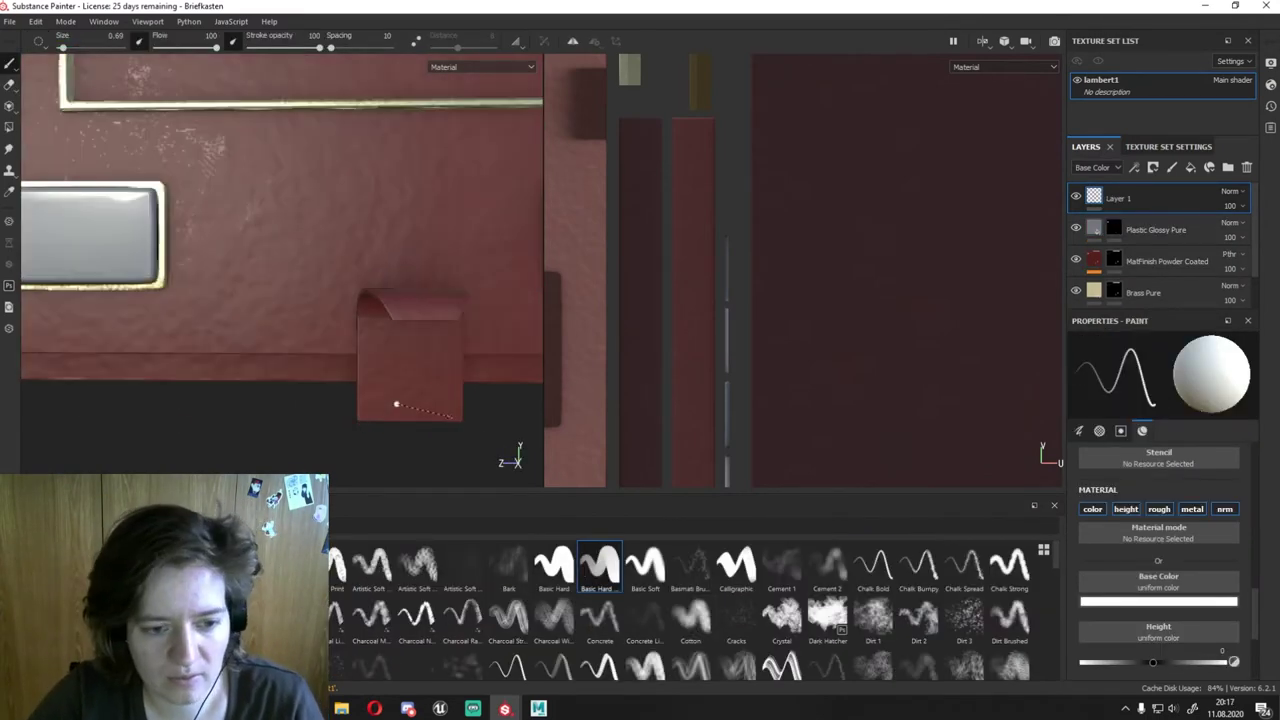
pyautogui.keyDown('alt'); pyautogui.moveTo(414, 400); pyautogui.dragTo(430, 436); pyautogui.keyUp('alt')
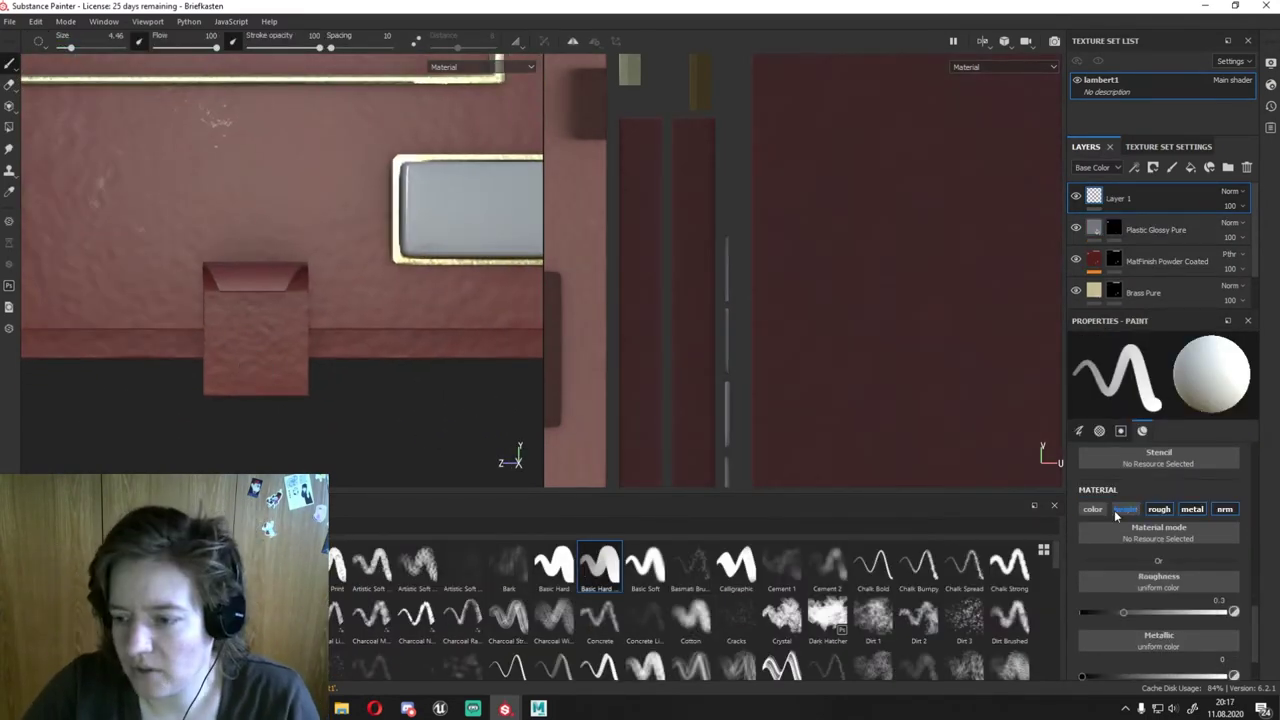
pyautogui.click(1226, 373)
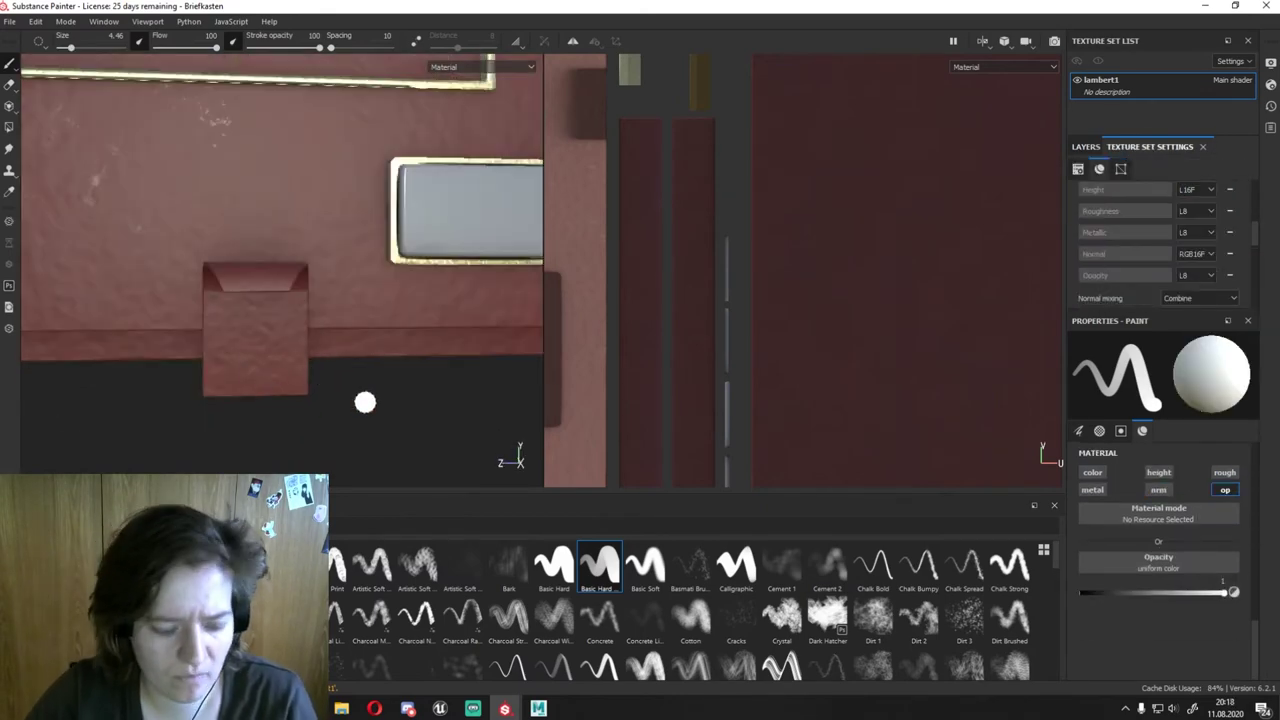
# Step: Hide the UI and confirm the symmetry X offset while viewing panel and flap
pyautogui.press('Tab')
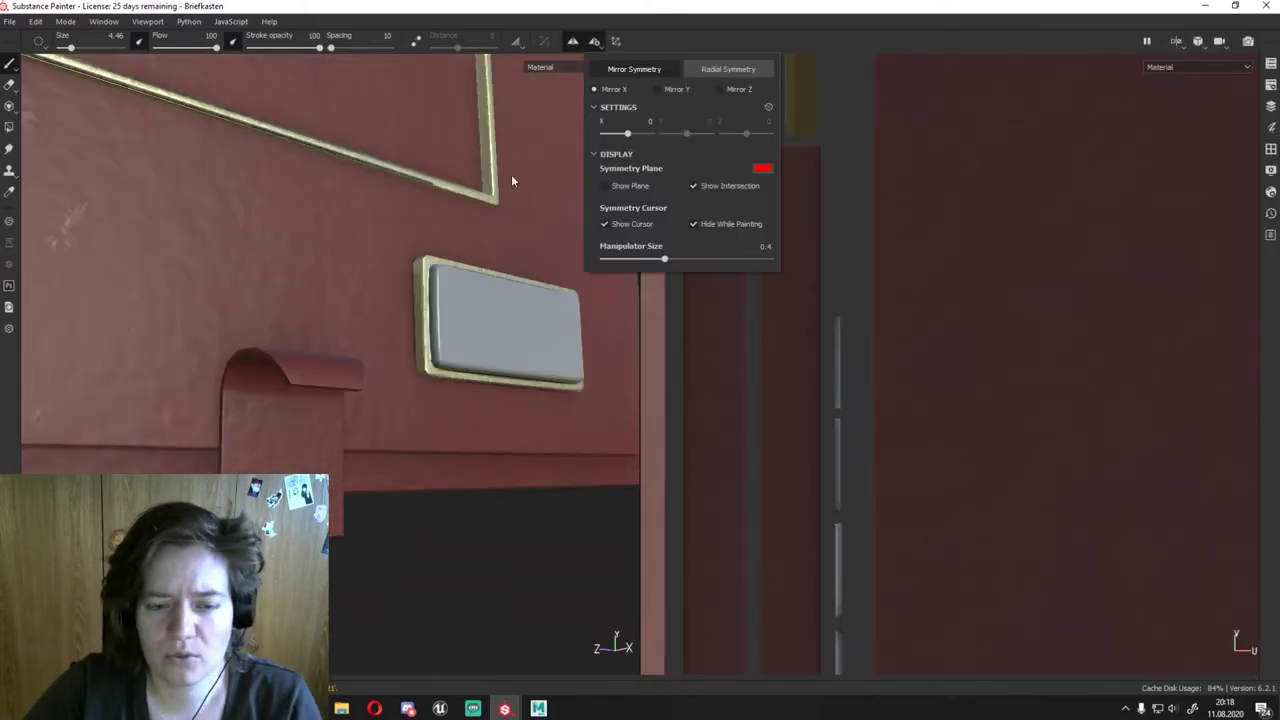
pyautogui.scroll(-10, 286, 428)
pyautogui.scroll(10, 300, 300)
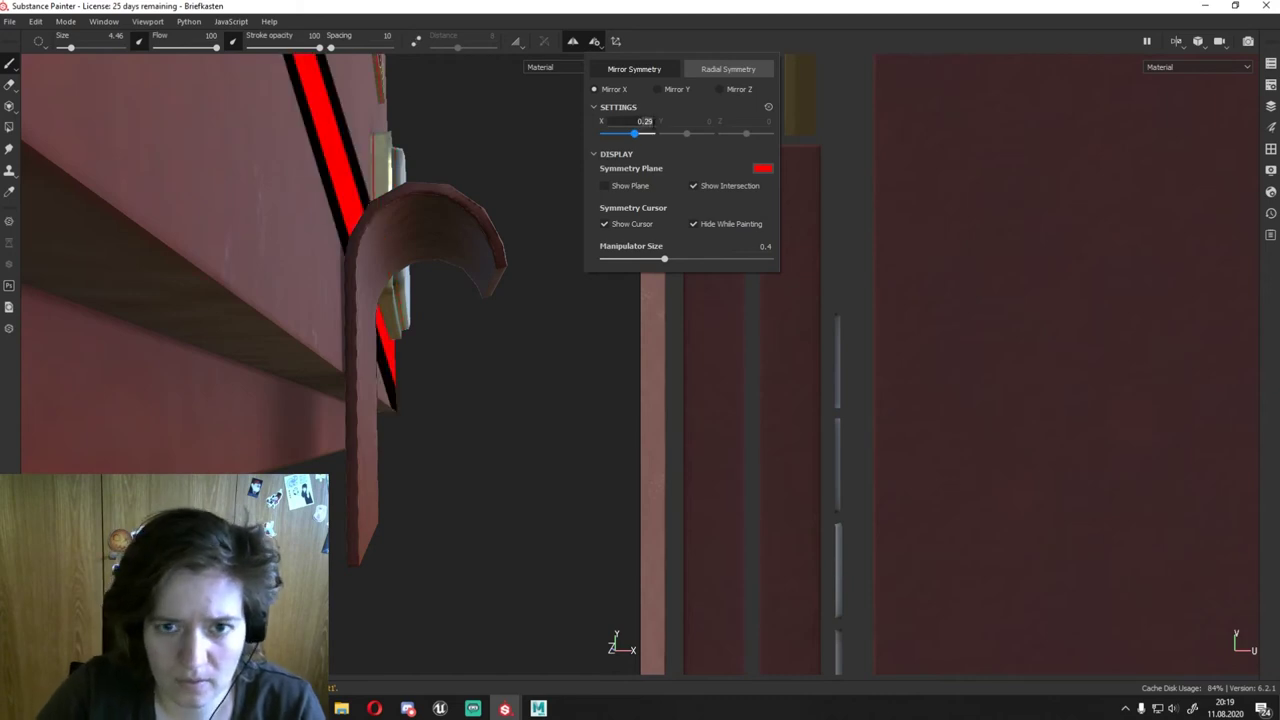
pyautogui.moveTo(443, 306)
pyautogui.keyDown('alt'); pyautogui.mouseDown()
pyautogui.moveTo(470, 330)
pyautogui.moveTo(600, 150)
pyautogui.mouseUp(); pyautogui.keyUp('alt')
pyautogui.press('Return')
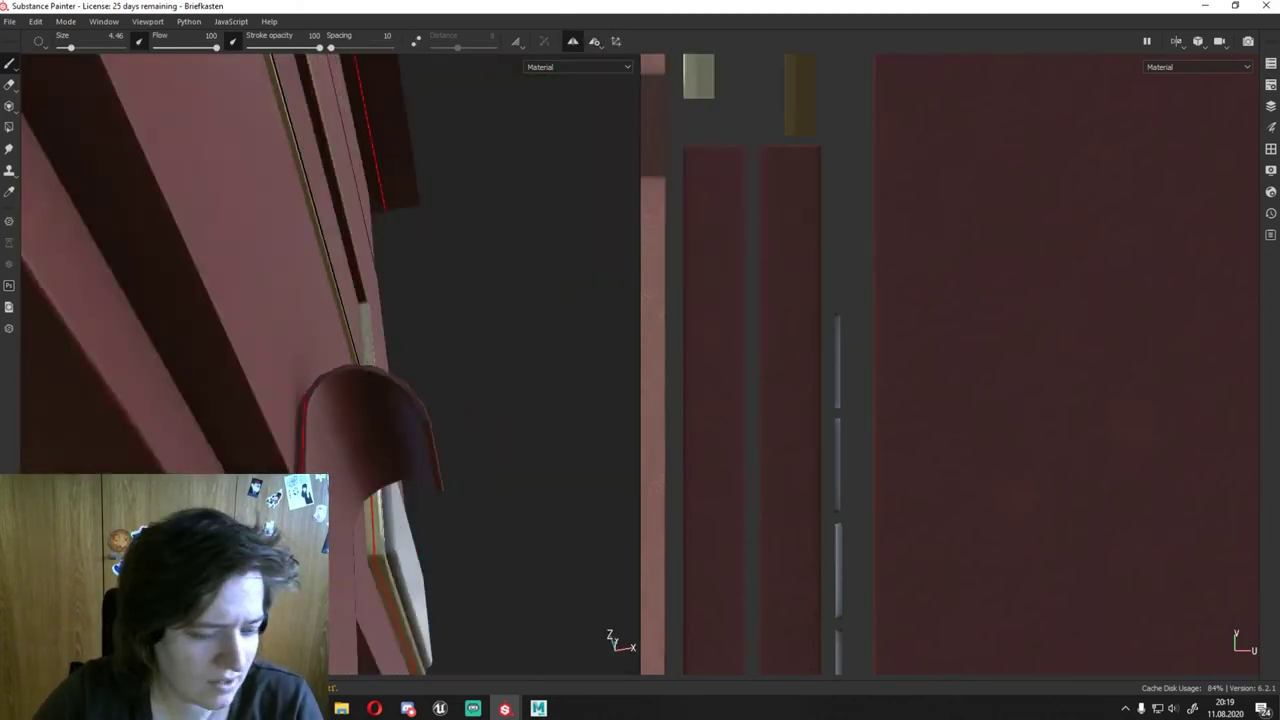
pyautogui.keyDown('alt'); pyautogui.moveTo(470, 330); pyautogui.dragTo(401, 560); pyautogui.keyUp('alt')
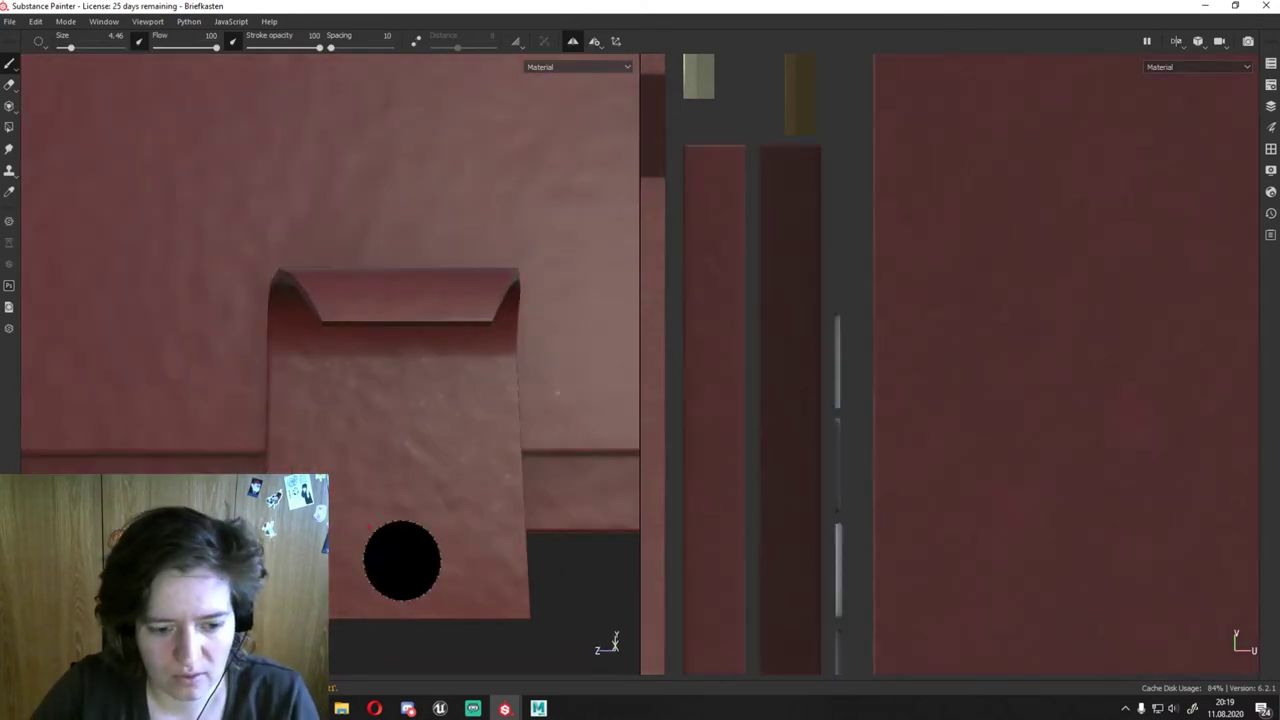
pyautogui.keyDown('alt'); pyautogui.moveTo(401, 560); pyautogui.dragTo(347, 525, button='middle'); pyautogui.keyUp('alt')
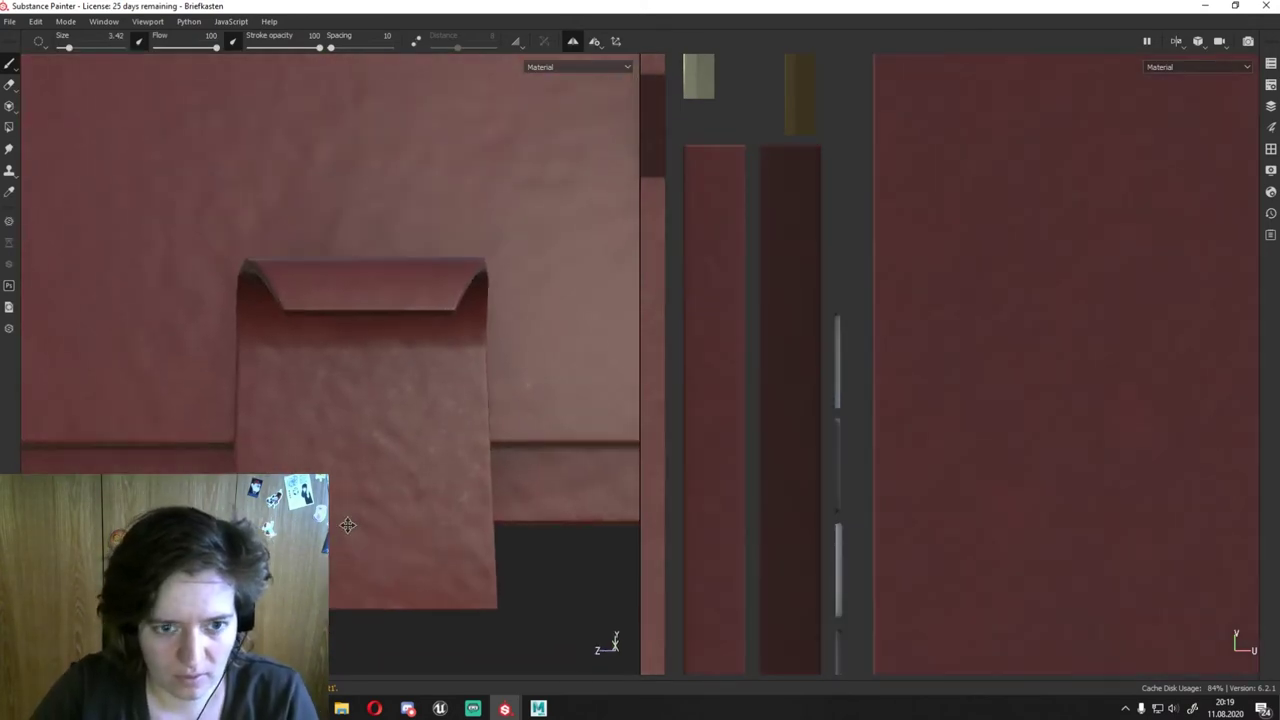
pyautogui.moveTo(363, 550)
pyautogui.keyDown('alt'); pyautogui.mouseDown()
pyautogui.moveTo(427, 527)
pyautogui.moveTo(400, 300)
pyautogui.moveTo(466, 370)
pyautogui.mouseUp(); pyautogui.keyUp('alt')
# Step: Turn mirror symmetry off, set brush size 3.42, and restore the side panels
pyautogui.click(594, 41)
pyautogui.click(572, 41)
pyautogui.scroll(-5, 750, 200)
pyautogui.scroll(5, 506, 191)
pyautogui.scroll(-3, 506, 191)
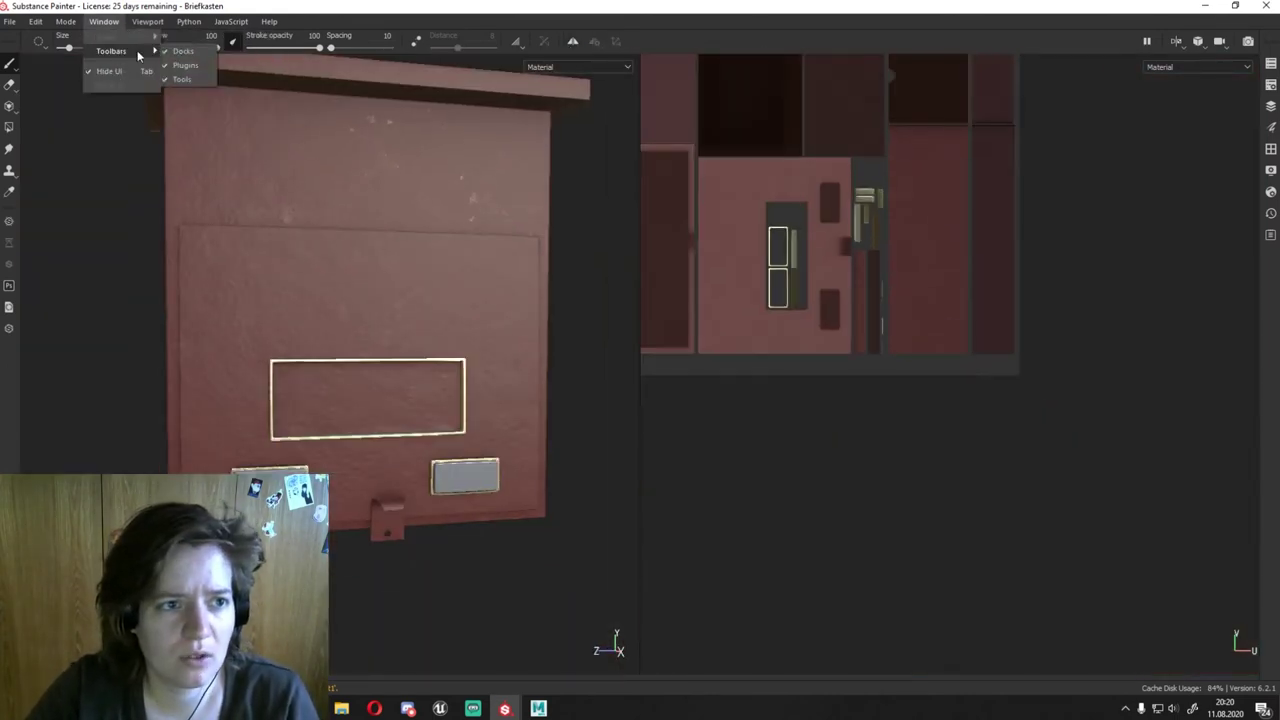
pyautogui.scroll(-2, 666, 452)
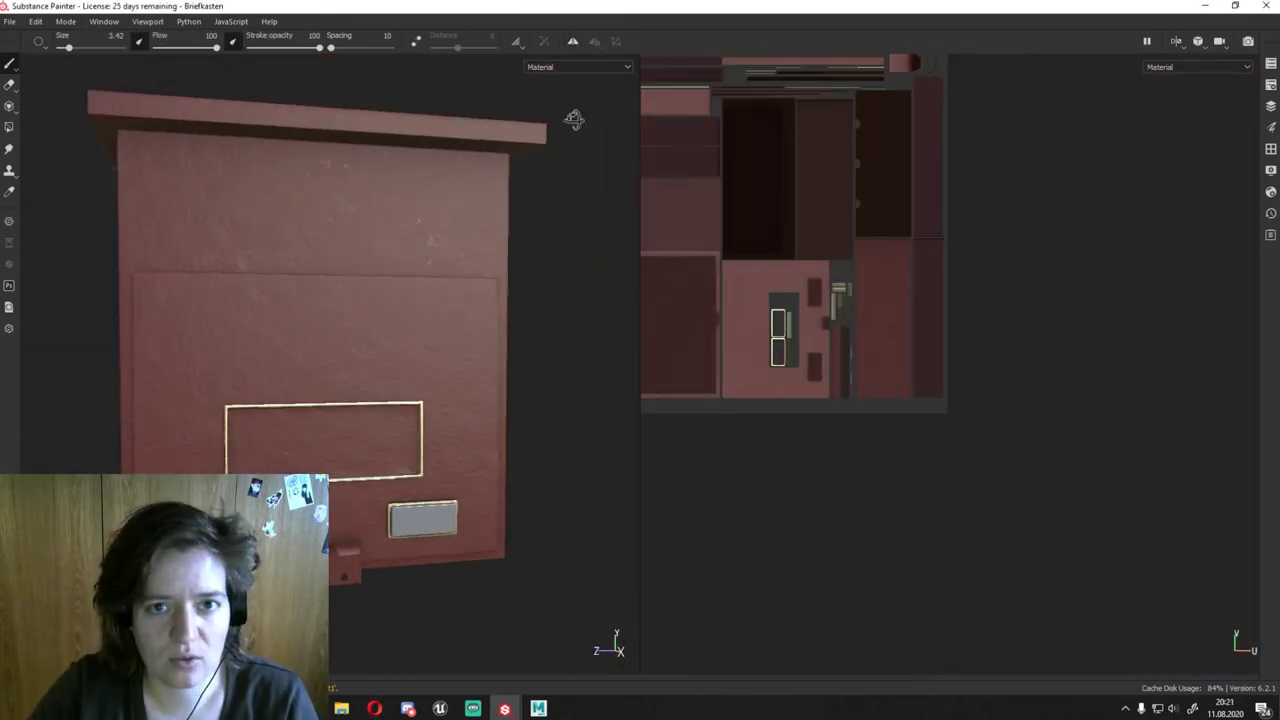
pyautogui.scroll(-4, 571, 118)
pyautogui.click(109, 71)
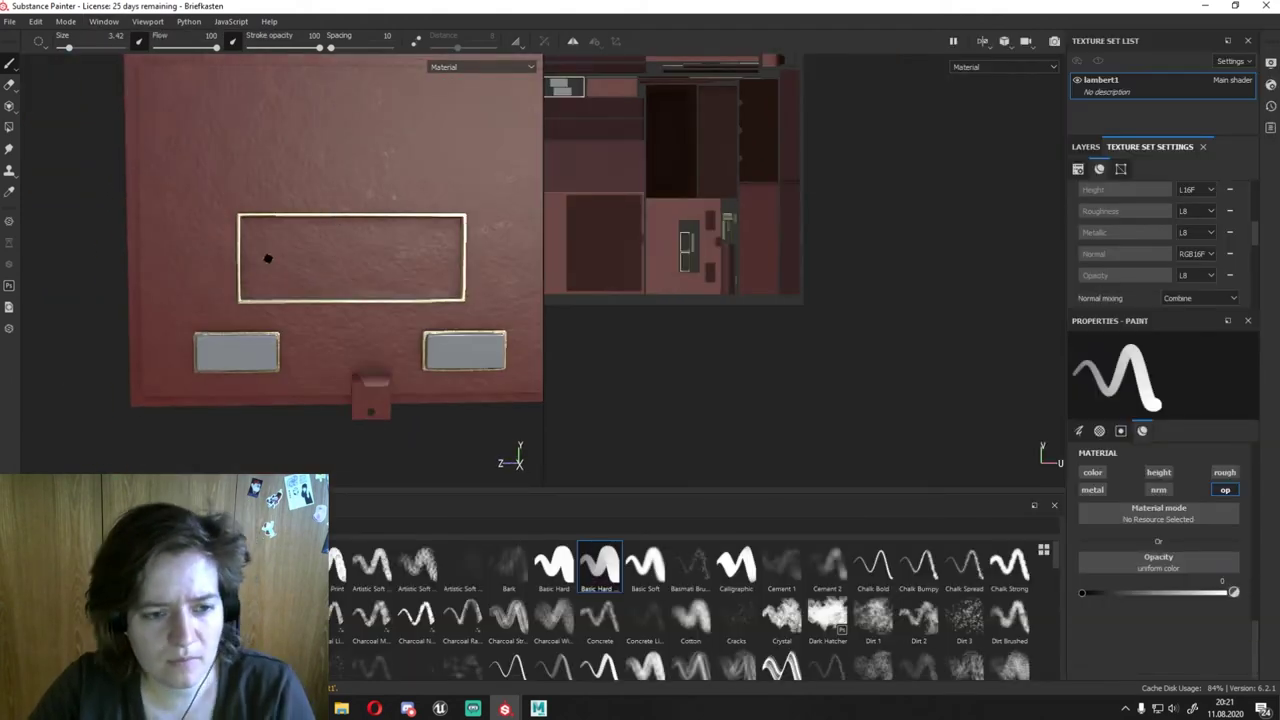
# Step: Duplicate Steel Painted and raise the copy's Paint Roughness to 0.5175
pyautogui.click(300, 600)
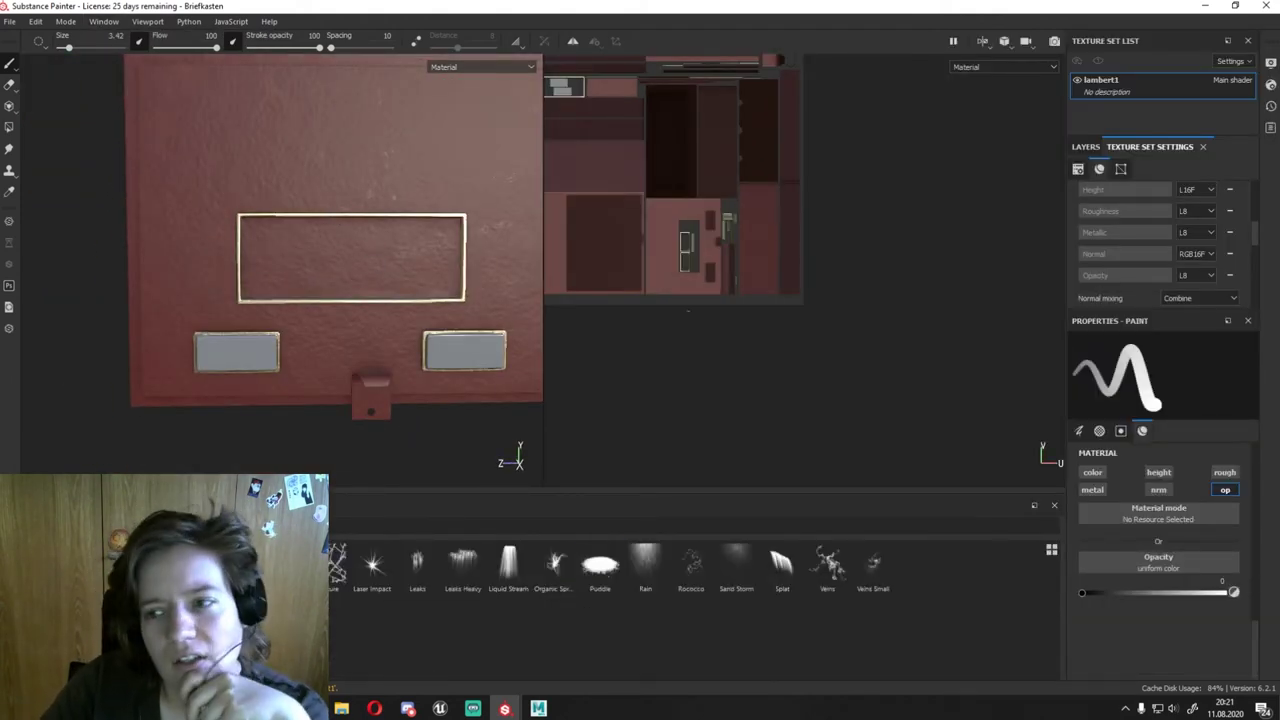
pyautogui.click(1088, 289)
pyautogui.press('4')
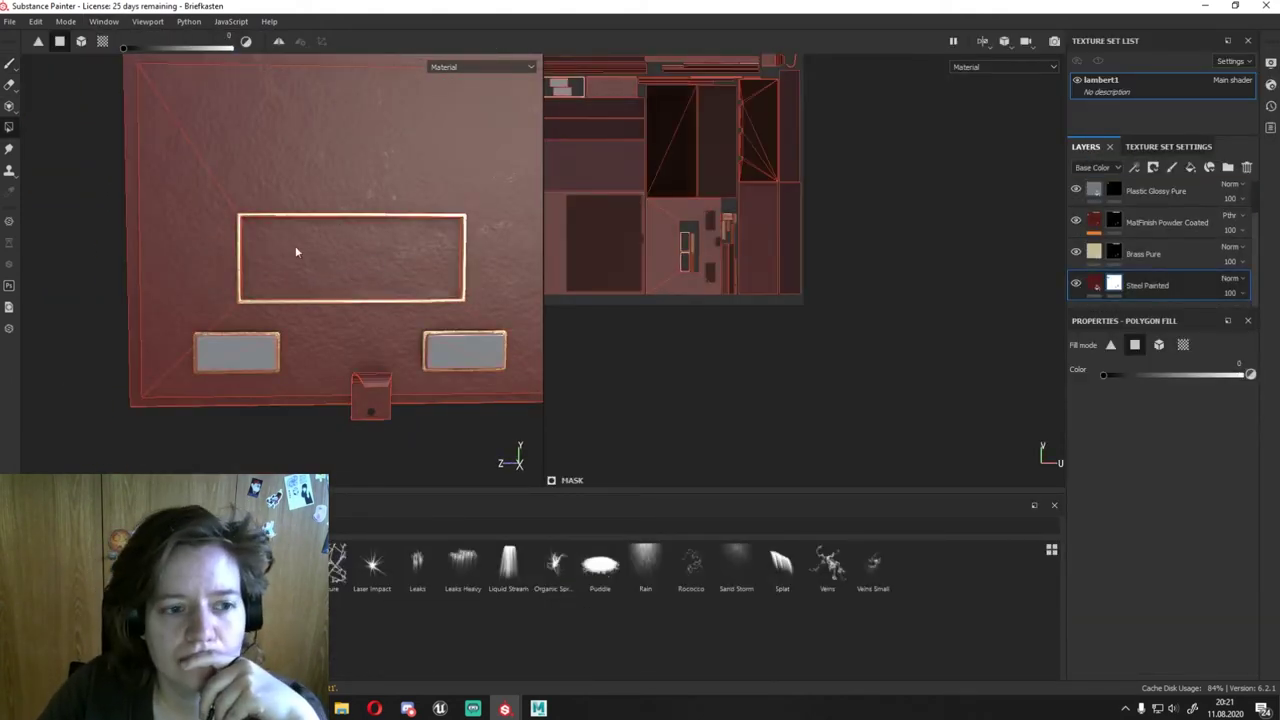
pyautogui.hotkey('ctrl', 'd')
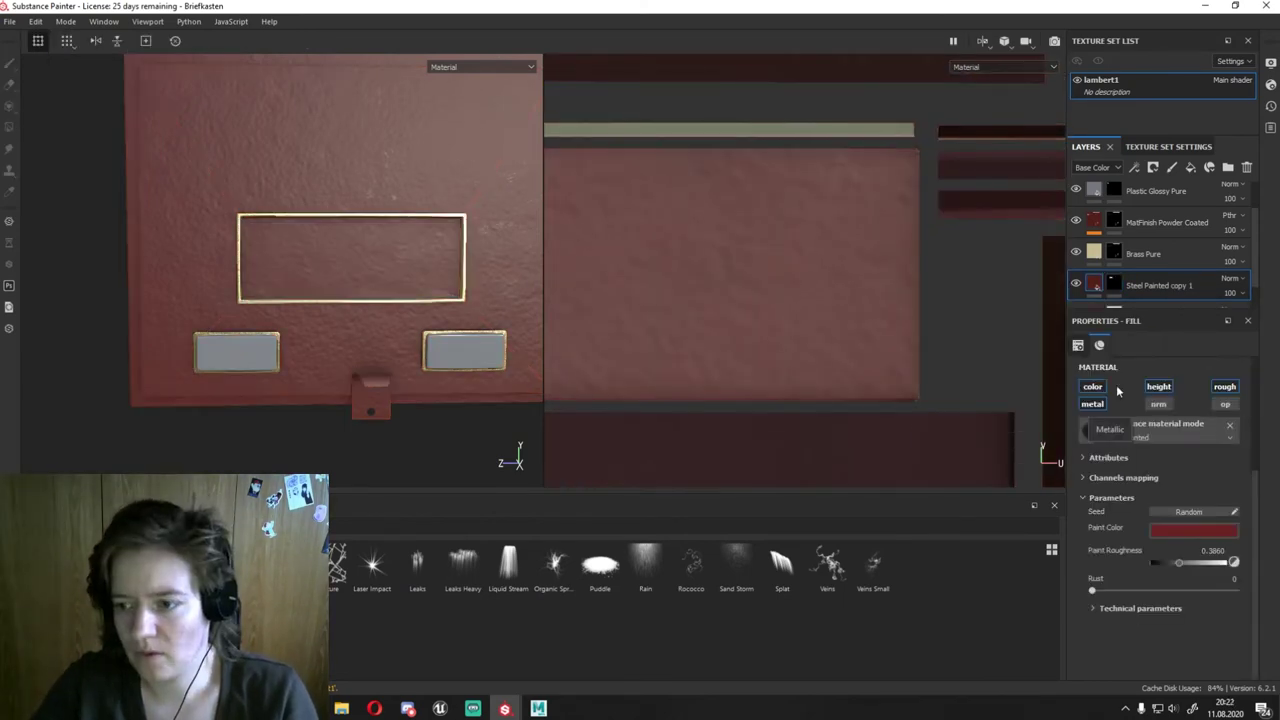
pyautogui.click(1190, 562)
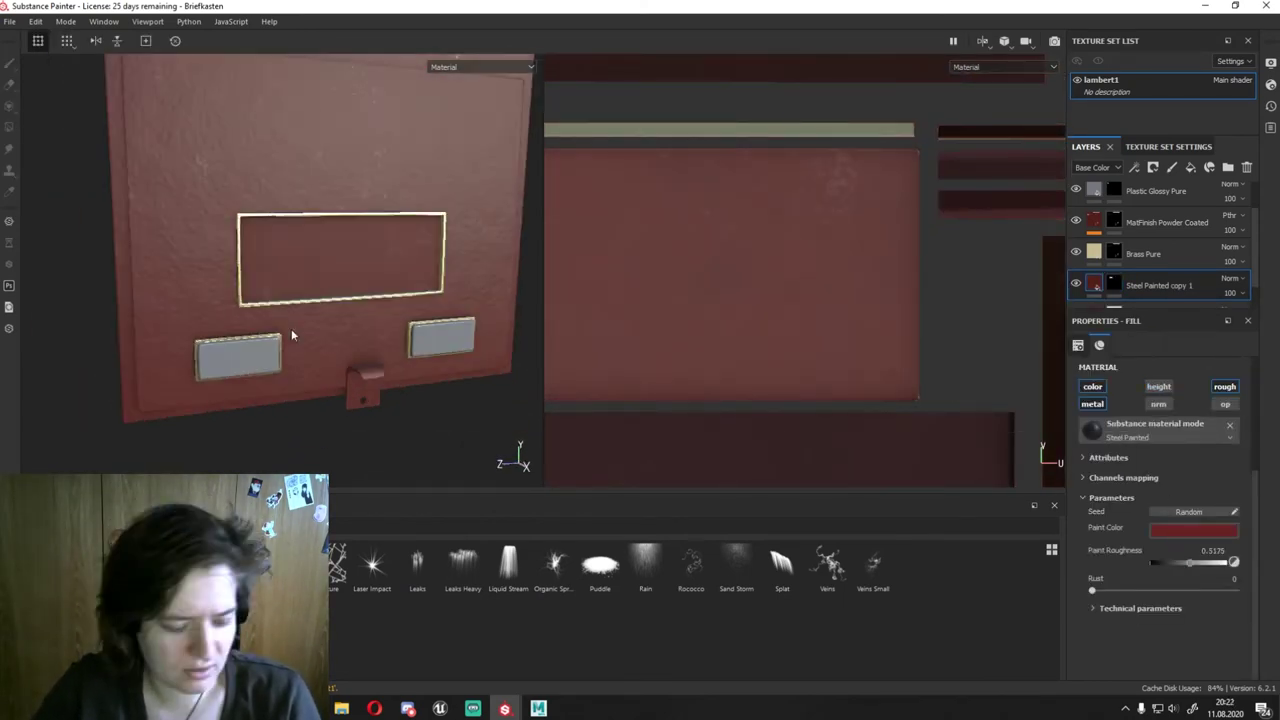
pyautogui.scroll(-5, 325, 272)
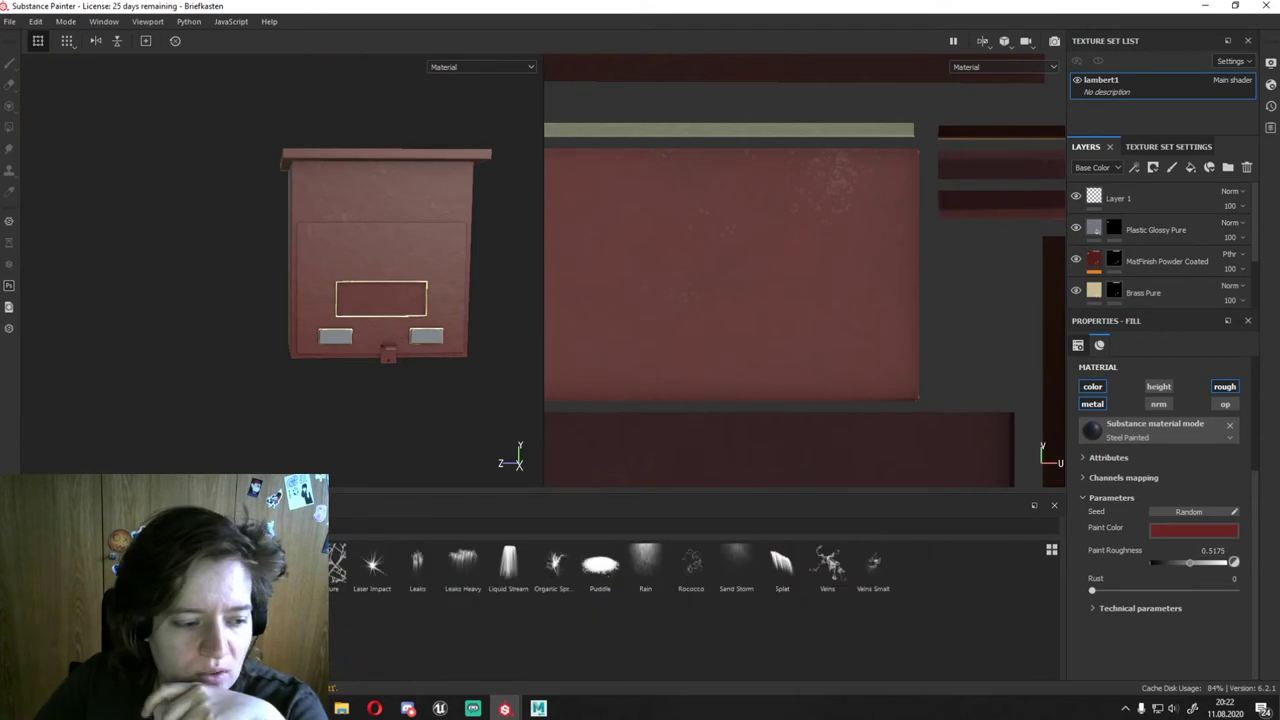
pyautogui.press('1')
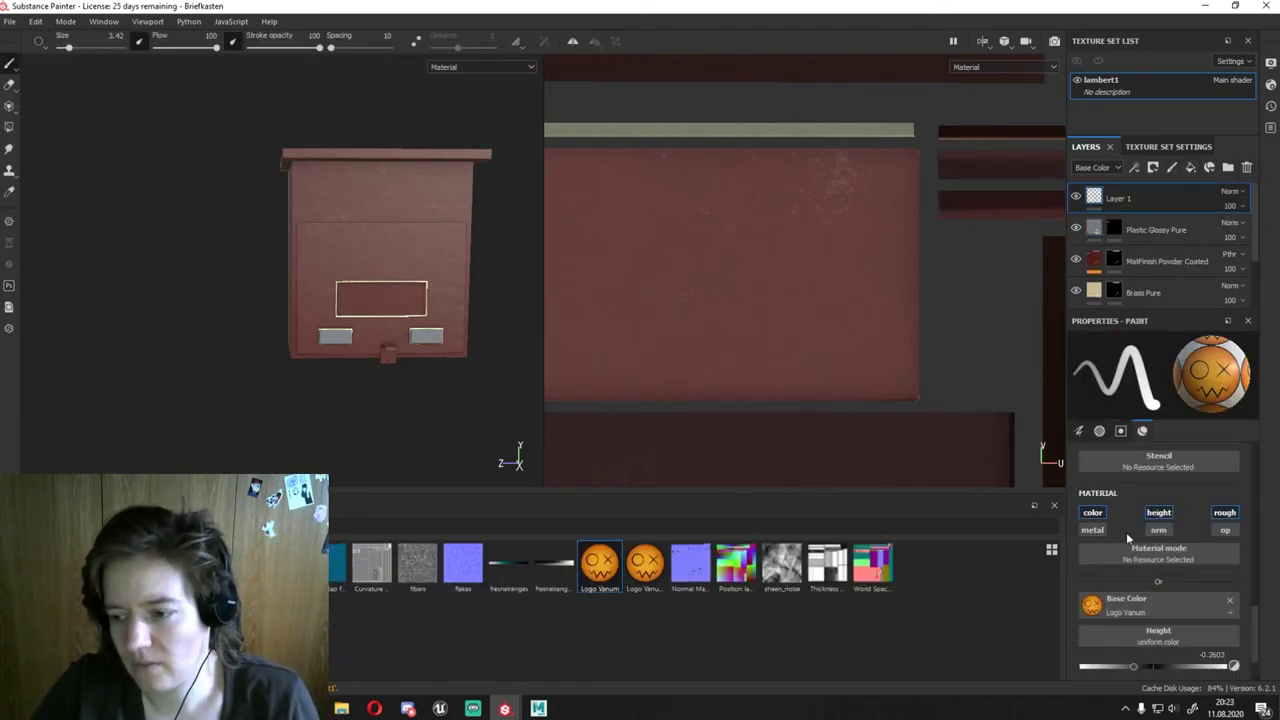
# Step: Enlarge the logo stamp brush to 34.75
pyautogui.moveTo(389, 197); pyautogui.dragTo(352, 282, button='middle')
pyautogui.keyDown('ctrl'); pyautogui.moveTo(339, 273); pyautogui.dragTo(340, 290, button='right'); pyautogui.keyUp('ctrl')
pyautogui.scroll(3, 340, 295)
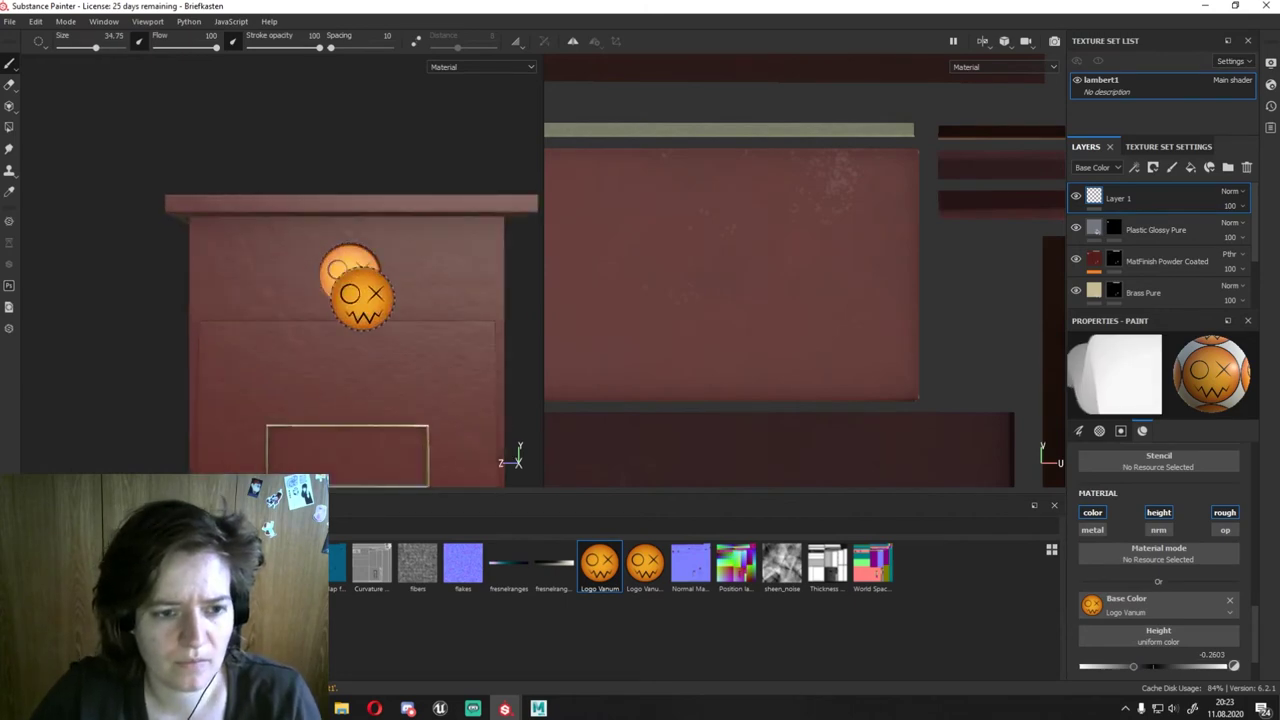
pyautogui.scroll(-3, 362, 295)
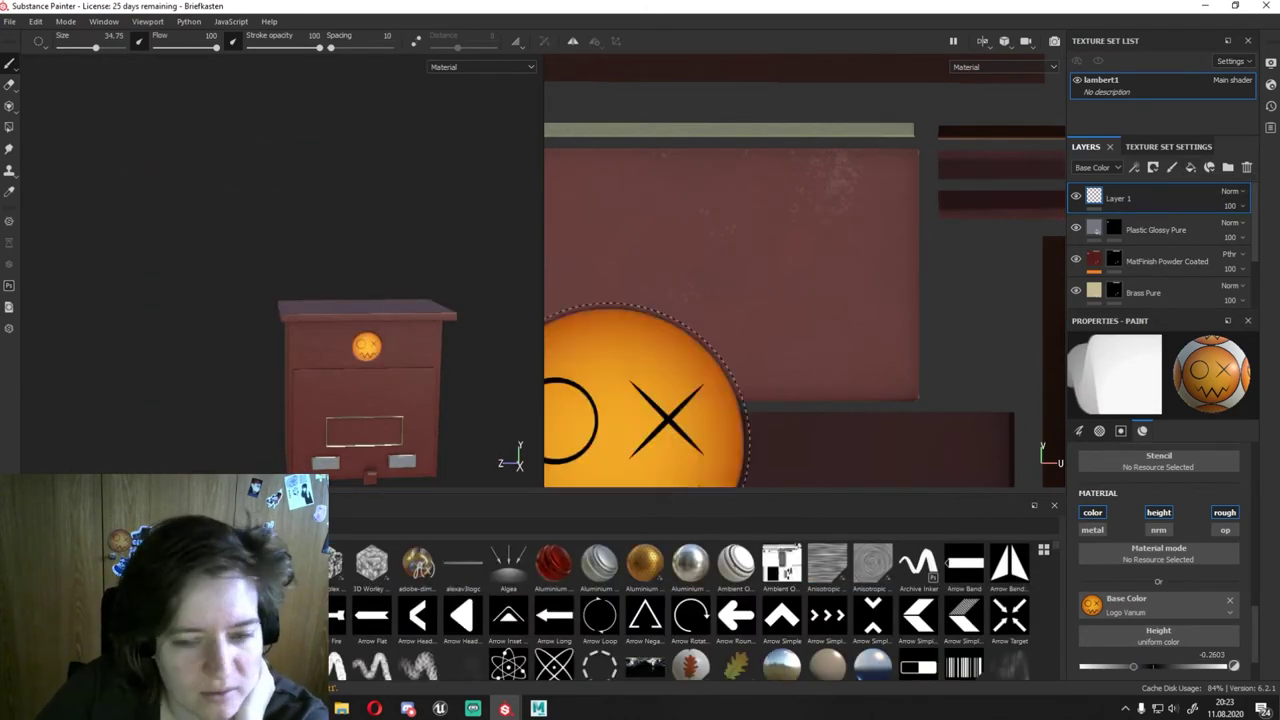
# Step: Add a MatFx Rust Weathering filter to the top of the stack
pyautogui.hotkey('ctrl', 'd')
pyautogui.scroll(-1, 827, 610)
pyautogui.moveTo(827, 600); pyautogui.dragTo(1160, 254)
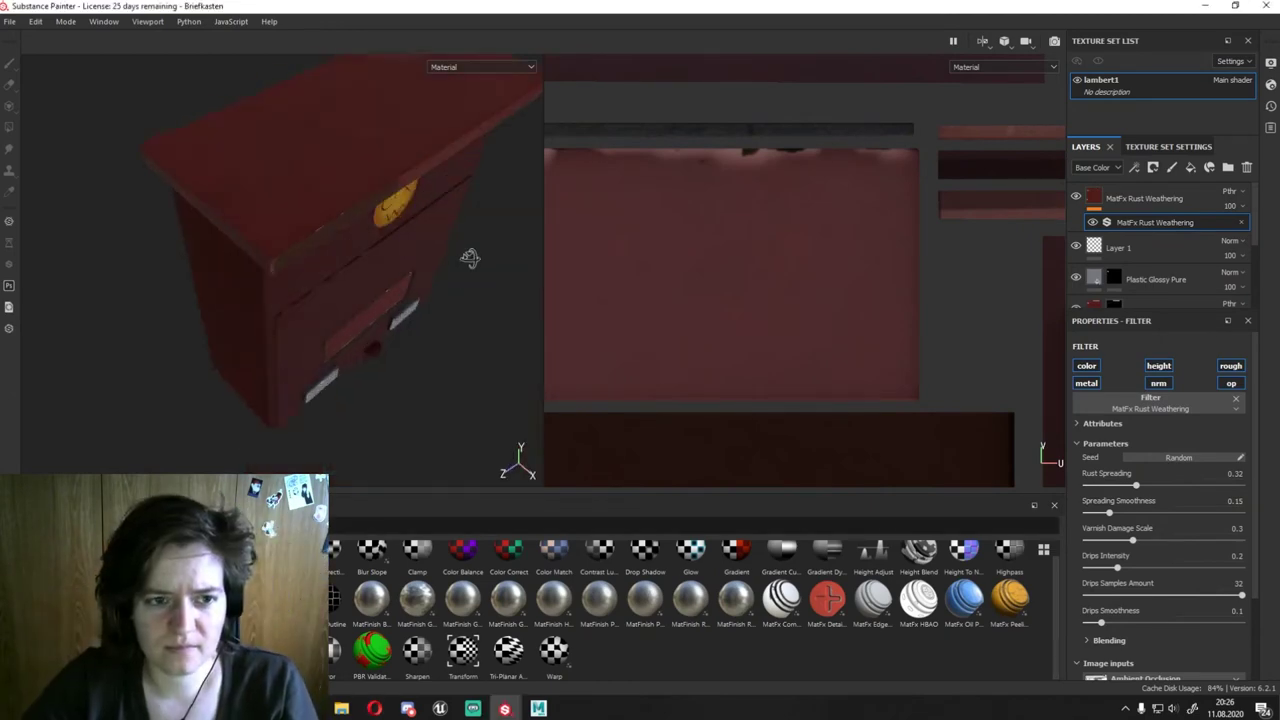
# Step: Lower Rust Spreading to 0.19, adjust smoothness, set Drips Intensity 0.59 and Drips Samples 20
pyautogui.moveTo(1136, 485); pyautogui.dragTo(1184, 485)
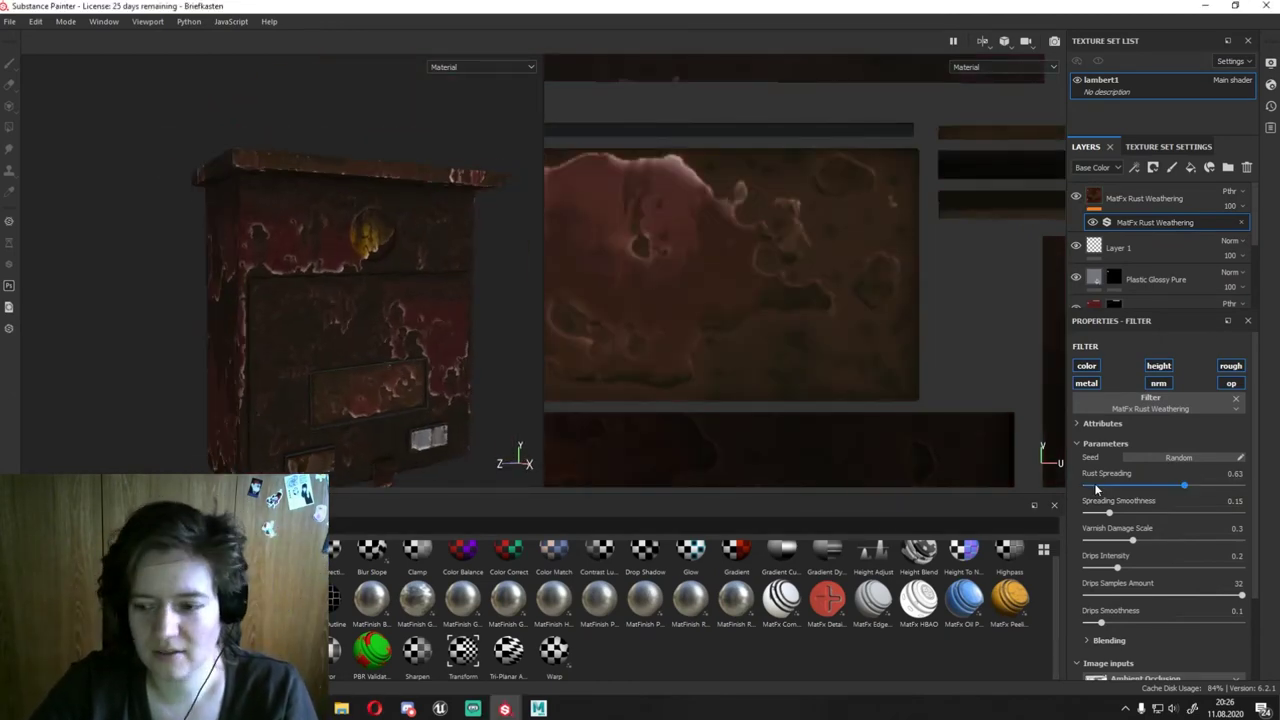
pyautogui.moveTo(1096, 488); pyautogui.dragTo(1116, 486)
pyautogui.moveTo(1108, 512); pyautogui.dragTo(1088, 514)
pyautogui.scroll(5, 424, 360)
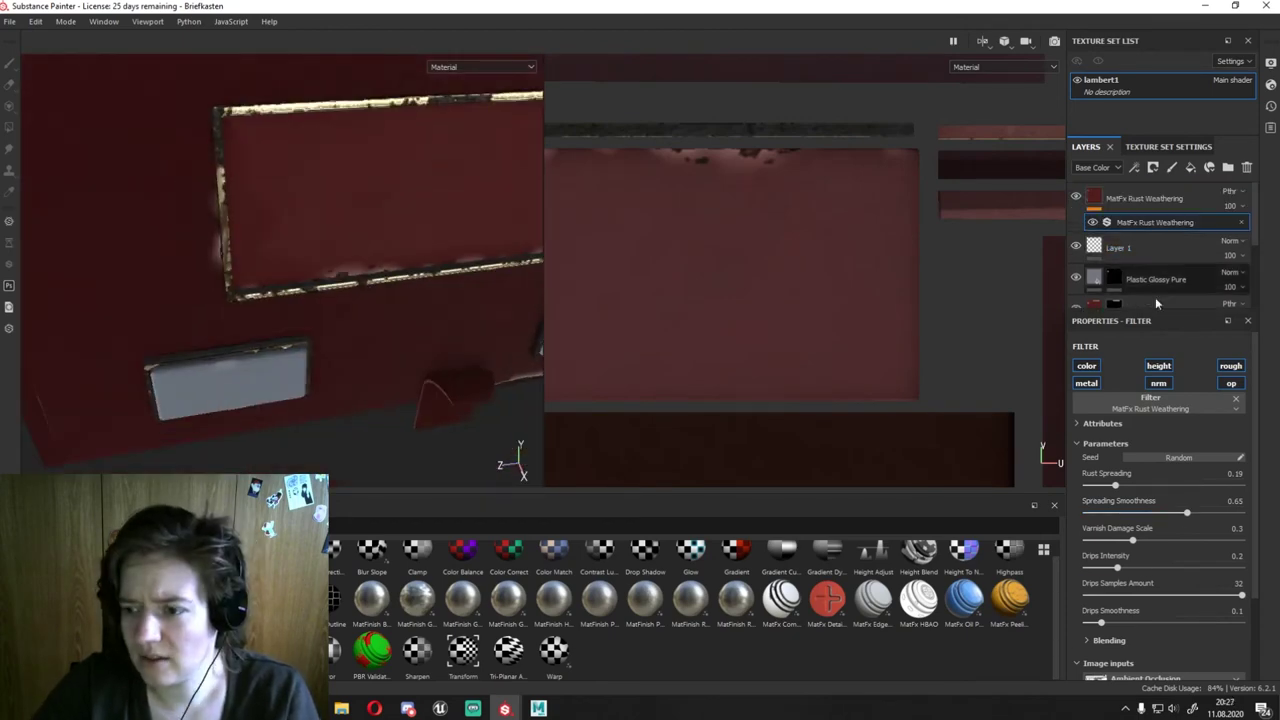
pyautogui.moveTo(1154, 568); pyautogui.dragTo(1176, 568)
pyautogui.moveTo(1241, 596)
pyautogui.mouseDown()
pyautogui.moveTo(1143, 596)
pyautogui.moveTo(1069, 624)
pyautogui.mouseUp()
pyautogui.click(1181, 595)
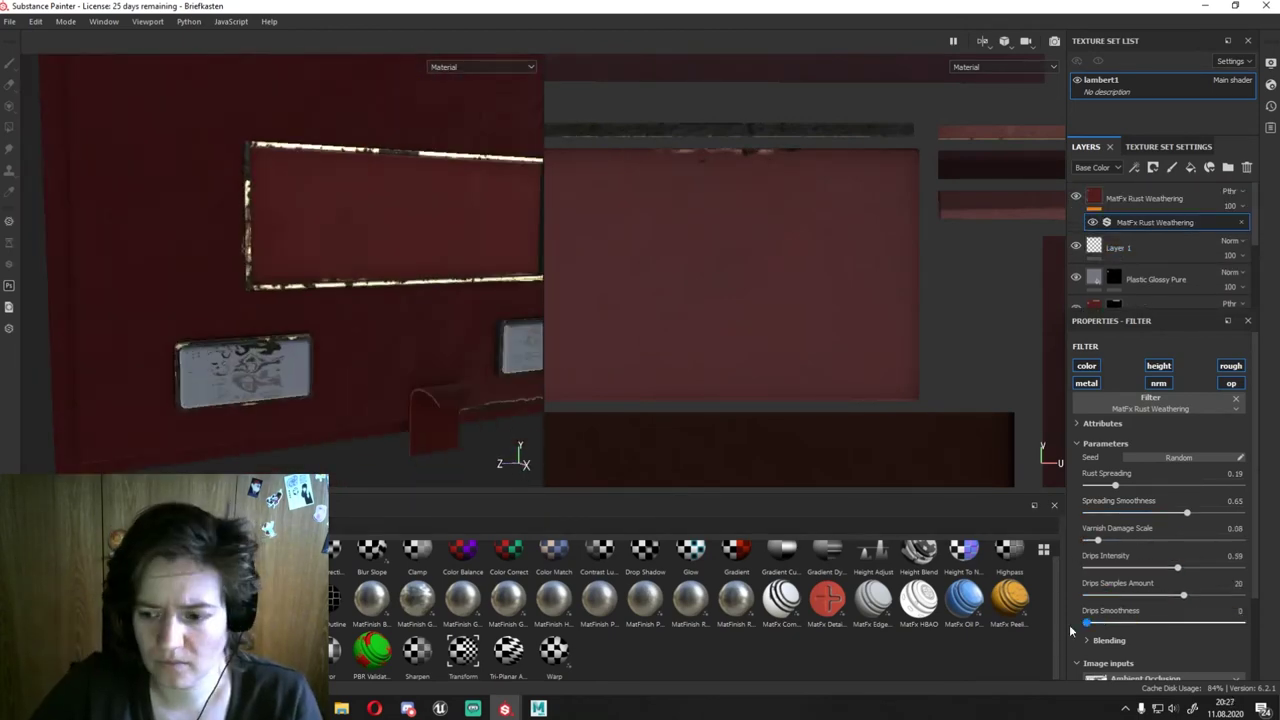
pyautogui.scroll(-5, 477, 300)
# Step: Reselect the rust filter and settle Rust Spreading at about 0.44
pyautogui.keyDown('alt'); pyautogui.moveTo(477, 300); pyautogui.dragTo(403, 371); pyautogui.keyUp('alt')
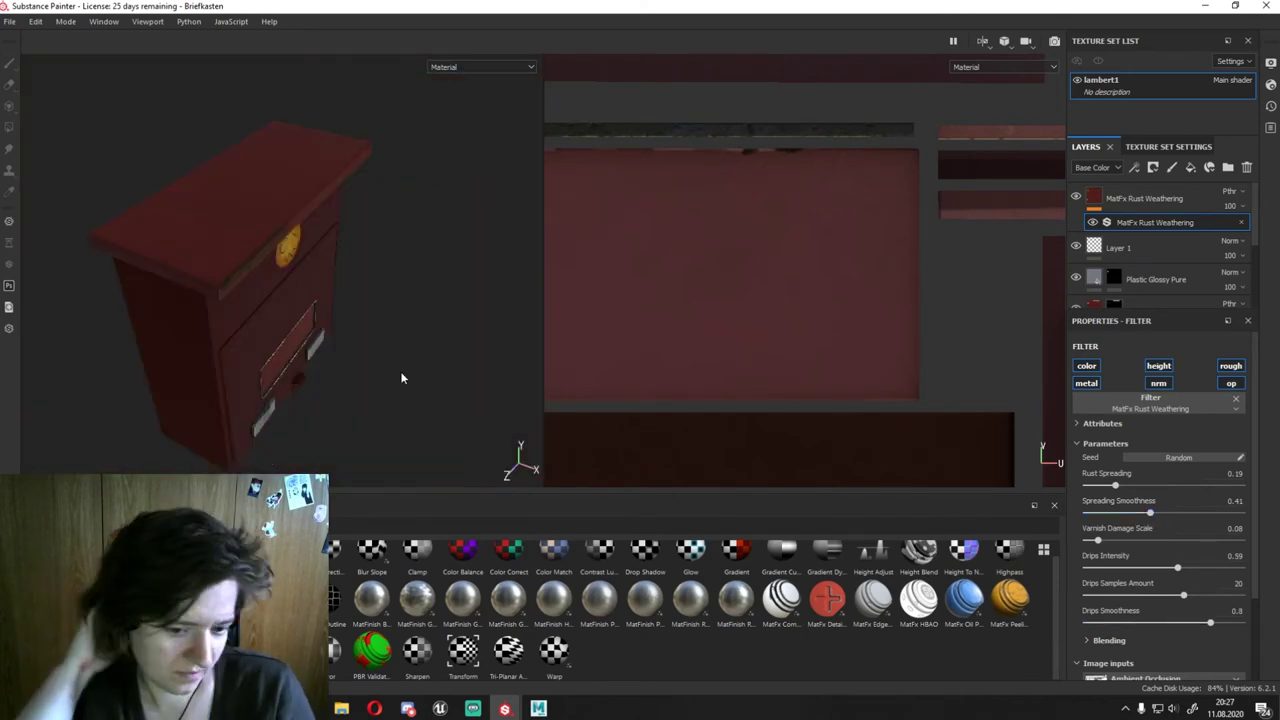
pyautogui.click(1121, 304)
pyautogui.scroll(2, 1152, 260)
pyautogui.click(1155, 228)
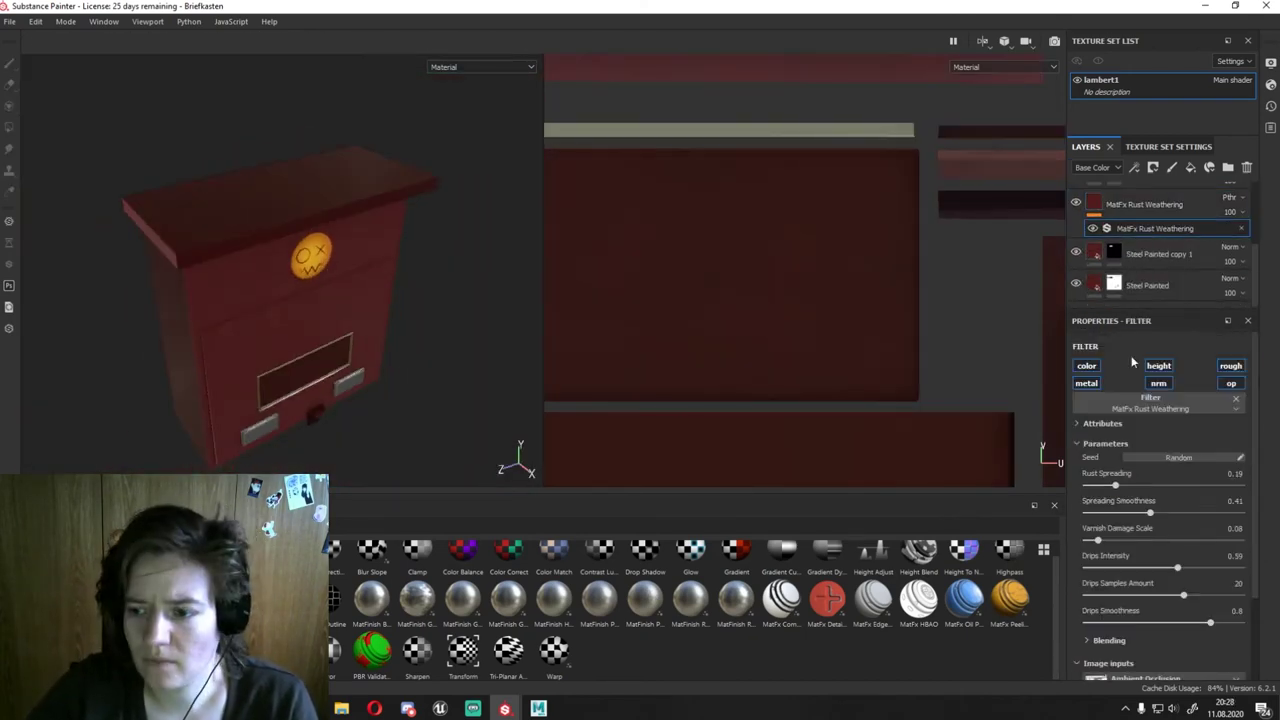
pyautogui.keyDown('alt'); pyautogui.moveTo(300, 300); pyautogui.dragTo(366, 278); pyautogui.keyUp('alt')
pyautogui.scroll(2, 366, 278)
pyautogui.moveTo(1153, 485)
pyautogui.mouseDown()
pyautogui.moveTo(1172, 488)
pyautogui.moveTo(1155, 485)
pyautogui.mouseUp()
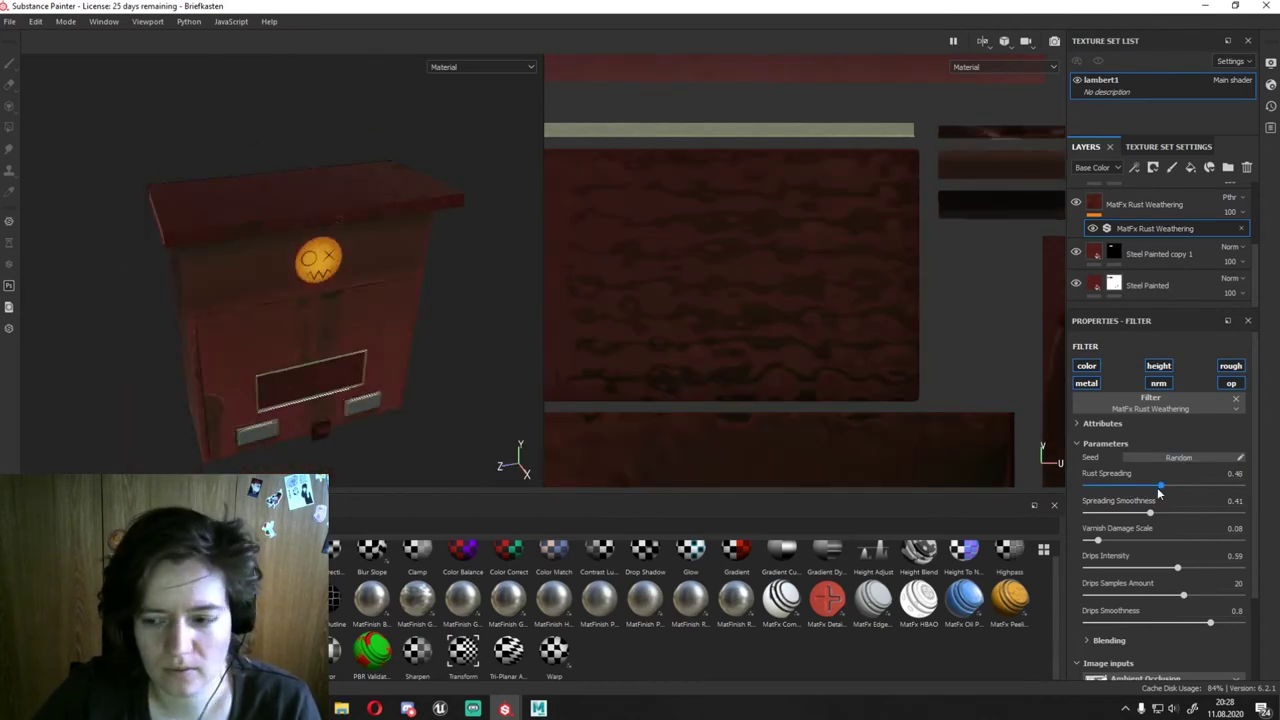
pyautogui.keyDown('alt'); pyautogui.moveTo(260, 300); pyautogui.dragTo(209, 339); pyautogui.keyUp('alt')
pyautogui.scroll(5, 209, 339)
# Step: Nudge the rust filter's Drips Intensity to about 0.58
pyautogui.click(1127, 258)
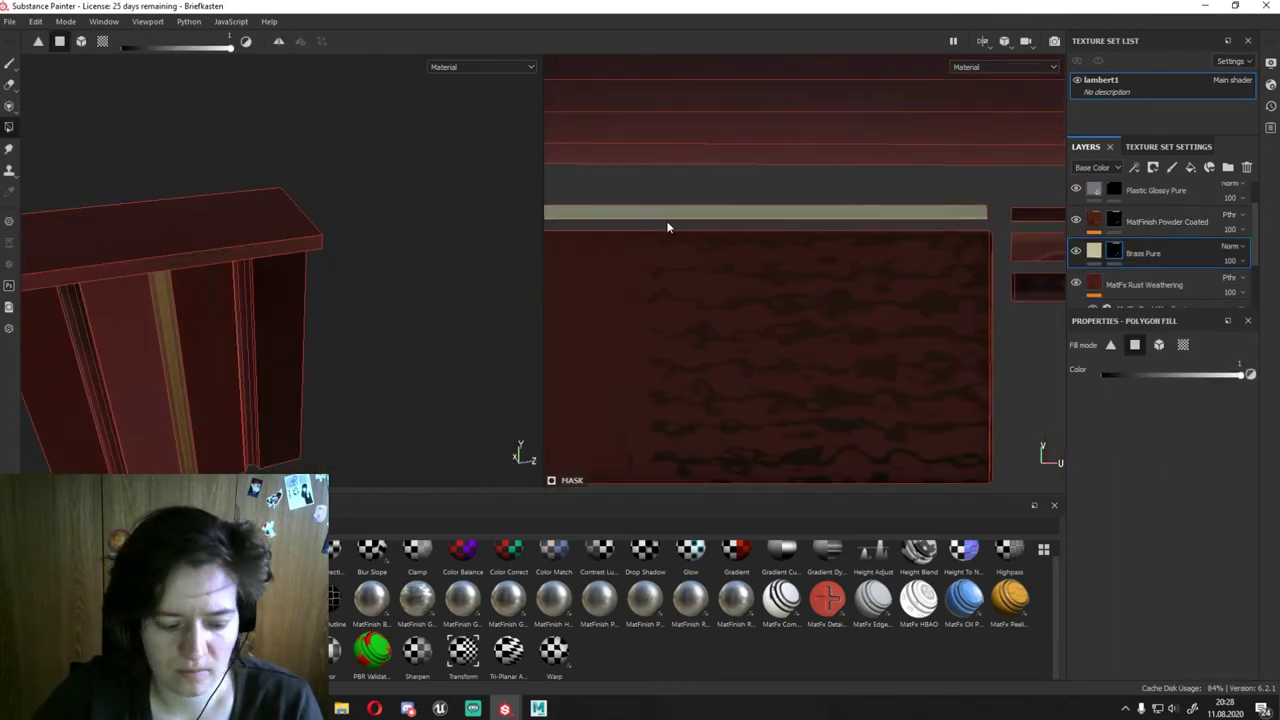
pyautogui.scroll(-3, 926, 183)
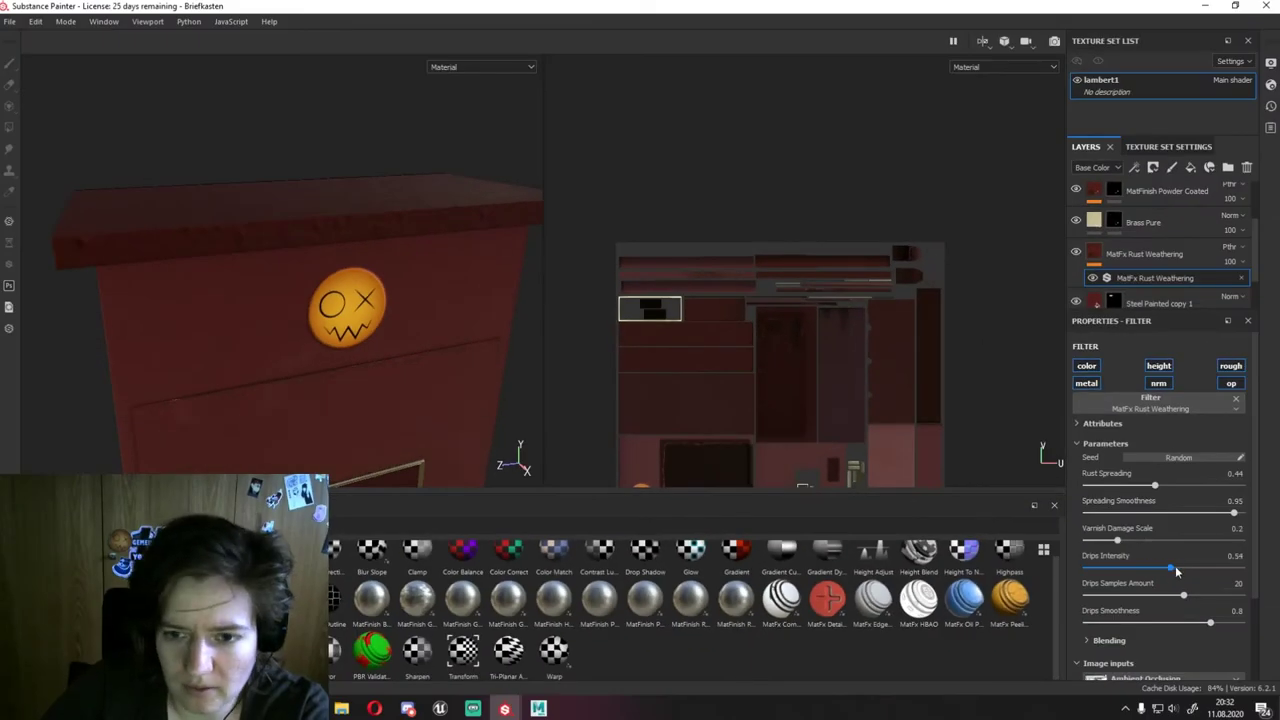
pyautogui.click(1177, 571)
pyautogui.scroll(-3, 298, 328)
pyautogui.moveTo(208, 360)
pyautogui.keyDown('alt'); pyautogui.mouseDown()
pyautogui.moveTo(240, 382)
pyautogui.moveTo(553, 393)
pyautogui.moveTo(700, 340)
pyautogui.mouseUp(); pyautogui.keyUp('alt')
pyautogui.press('1')
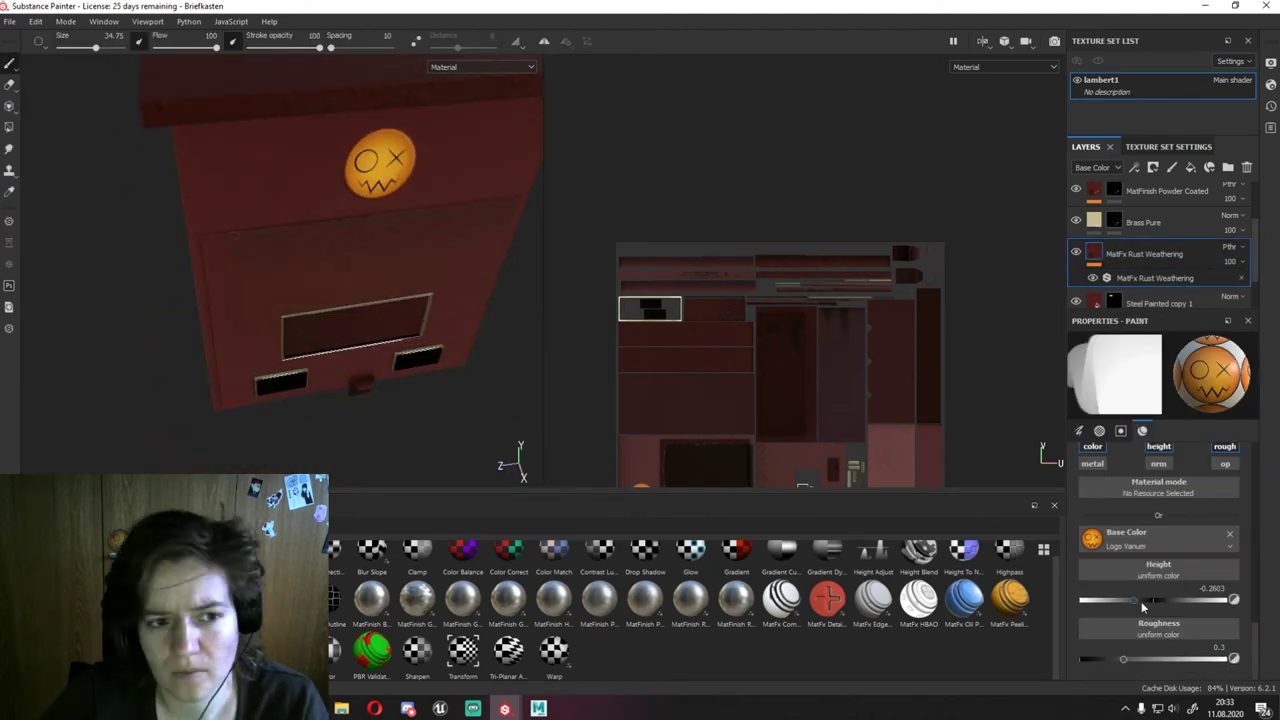
pyautogui.press('f')
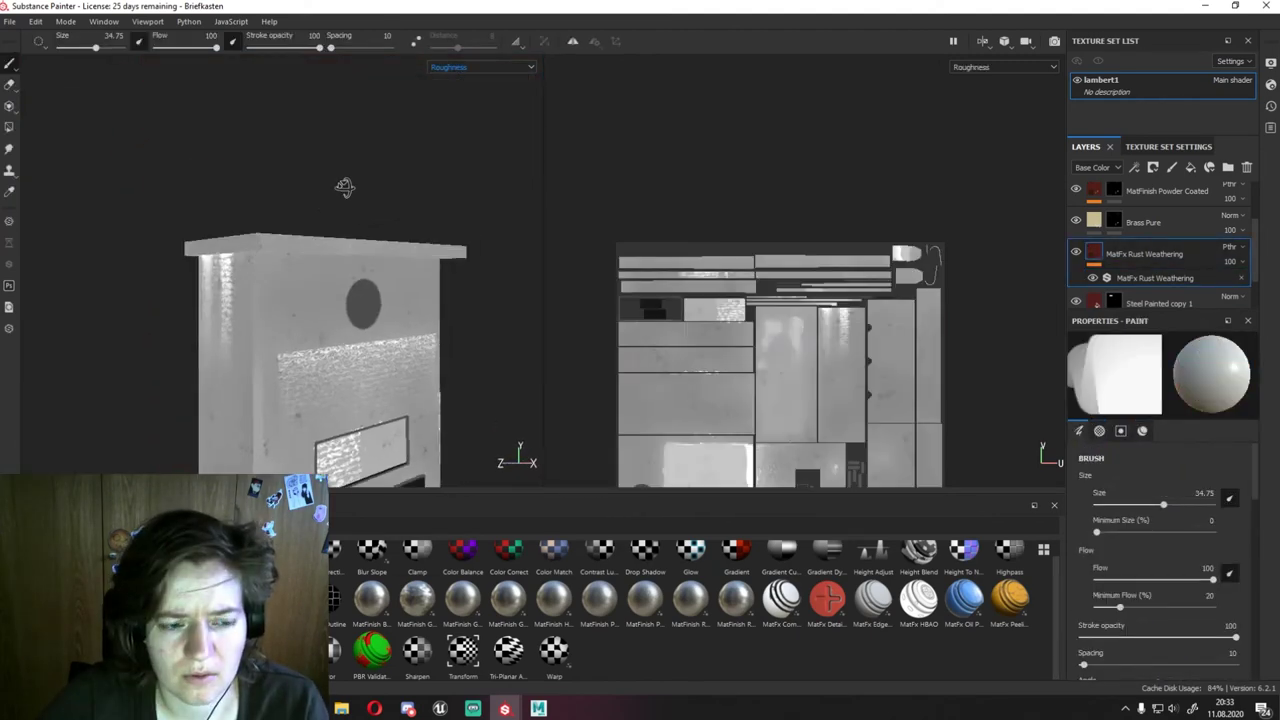
# Step: Preview the Roughness channel alone, then return to Material view and reselect the rust filter
pyautogui.click(481, 67)
pyautogui.click(470, 95)
pyautogui.keyDown('alt'); pyautogui.moveTo(497, 137); pyautogui.dragTo(418, 157); pyautogui.keyUp('alt')
pyautogui.click(481, 67)
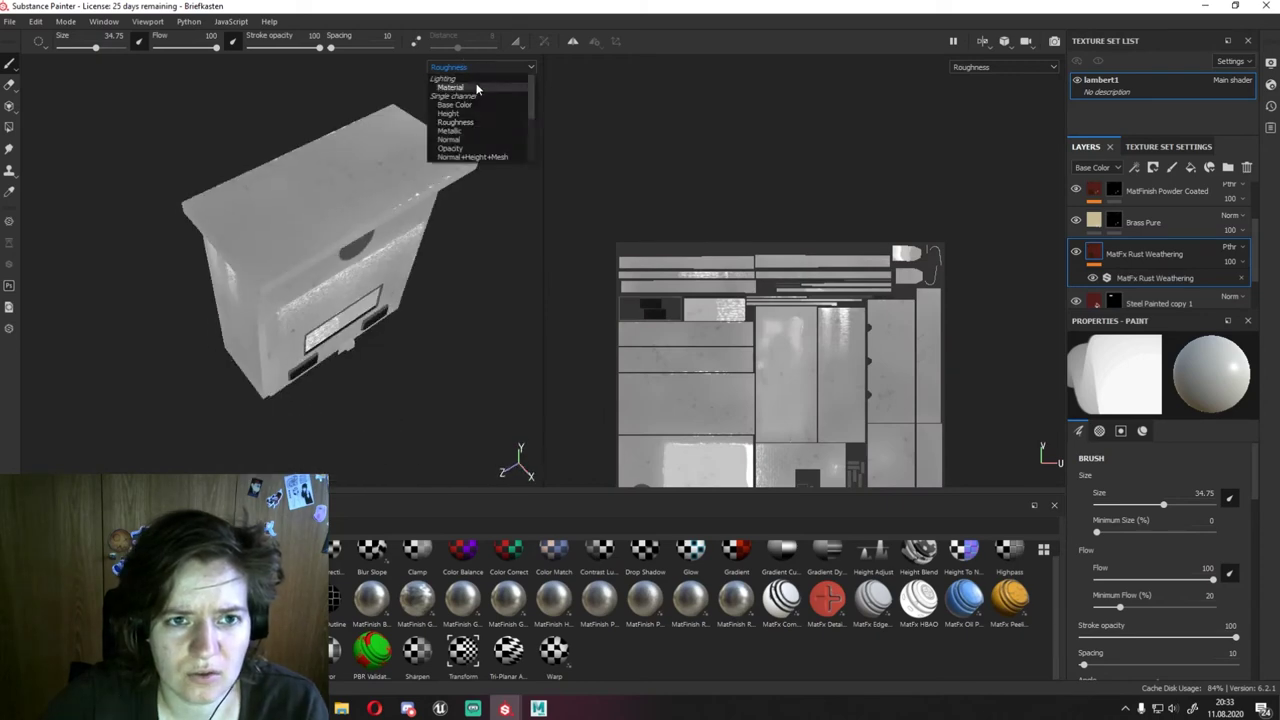
pyautogui.click(455, 80)
pyautogui.click(1155, 277)
pyautogui.keyDown('alt'); pyautogui.moveTo(300, 300); pyautogui.dragTo(381, 300); pyautogui.keyUp('alt')
pyautogui.scroll(5, 381, 417)
pyautogui.keyDown('alt'); pyautogui.moveTo(381, 417); pyautogui.dragTo(460, 380); pyautogui.keyUp('alt')
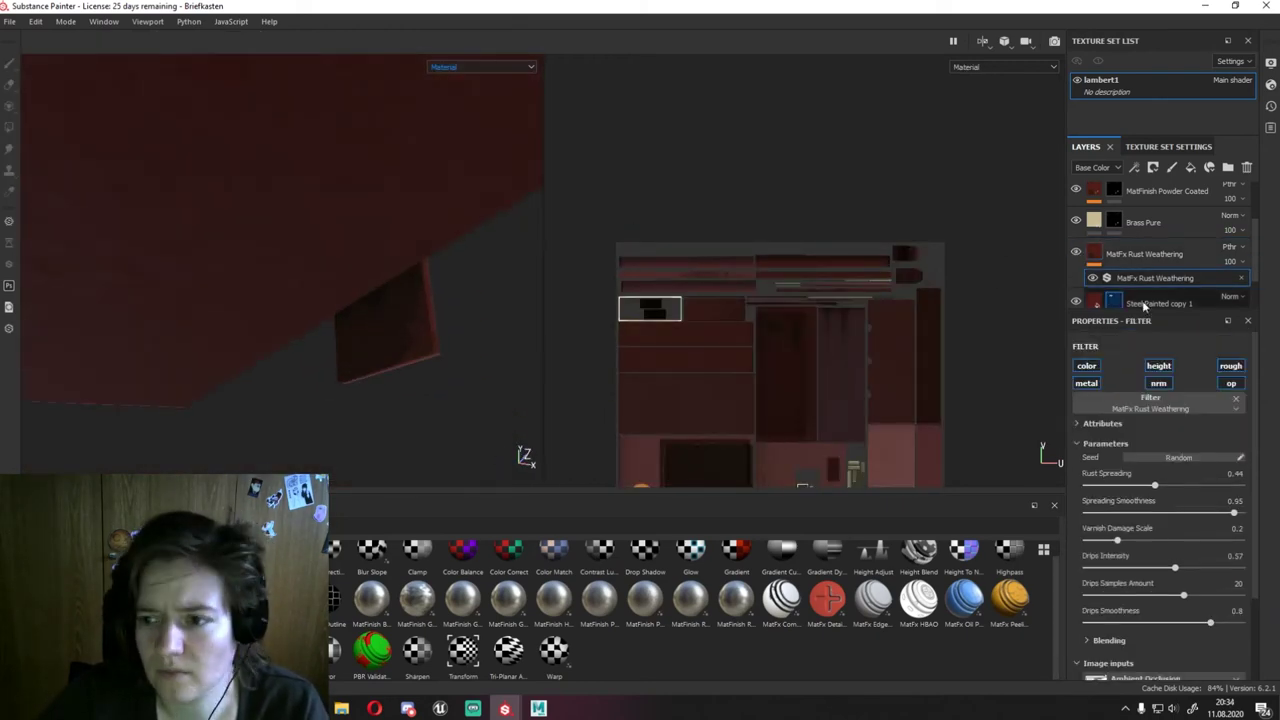
# Step: Select the MatFinish layer's mask and switch to Polygon Fill
pyautogui.click(1082, 198)
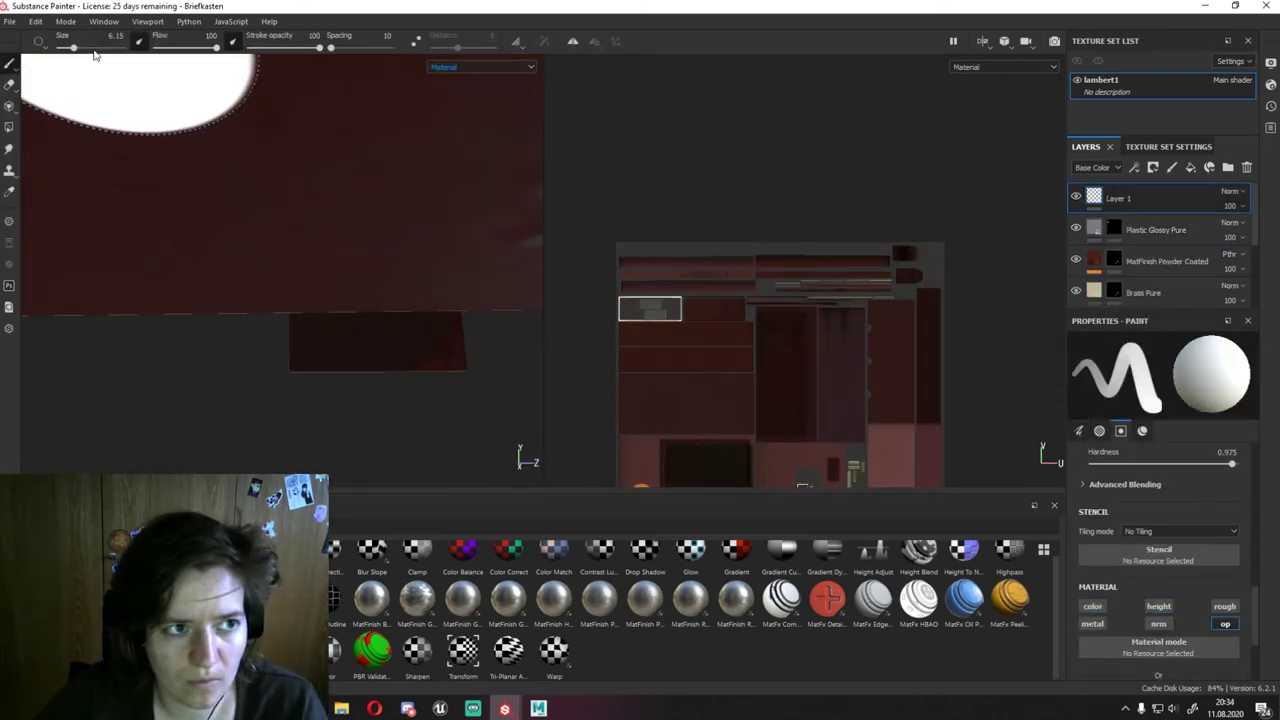
pyautogui.keyDown('alt'); pyautogui.moveTo(380, 343); pyautogui.dragTo(391, 310); pyautogui.keyUp('alt')
pyautogui.scroll(-3, 1176, 577)
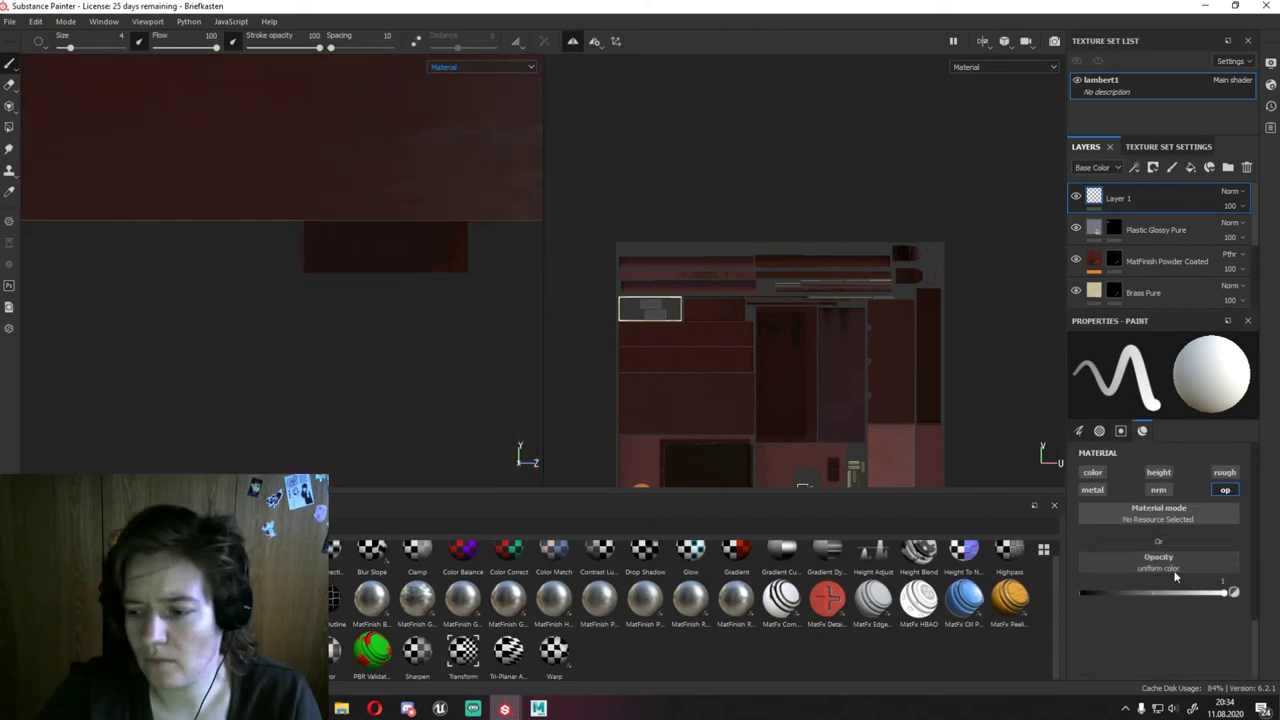
pyautogui.scroll(-5, 384, 240)
pyautogui.click(1114, 261)
pyautogui.press('4')
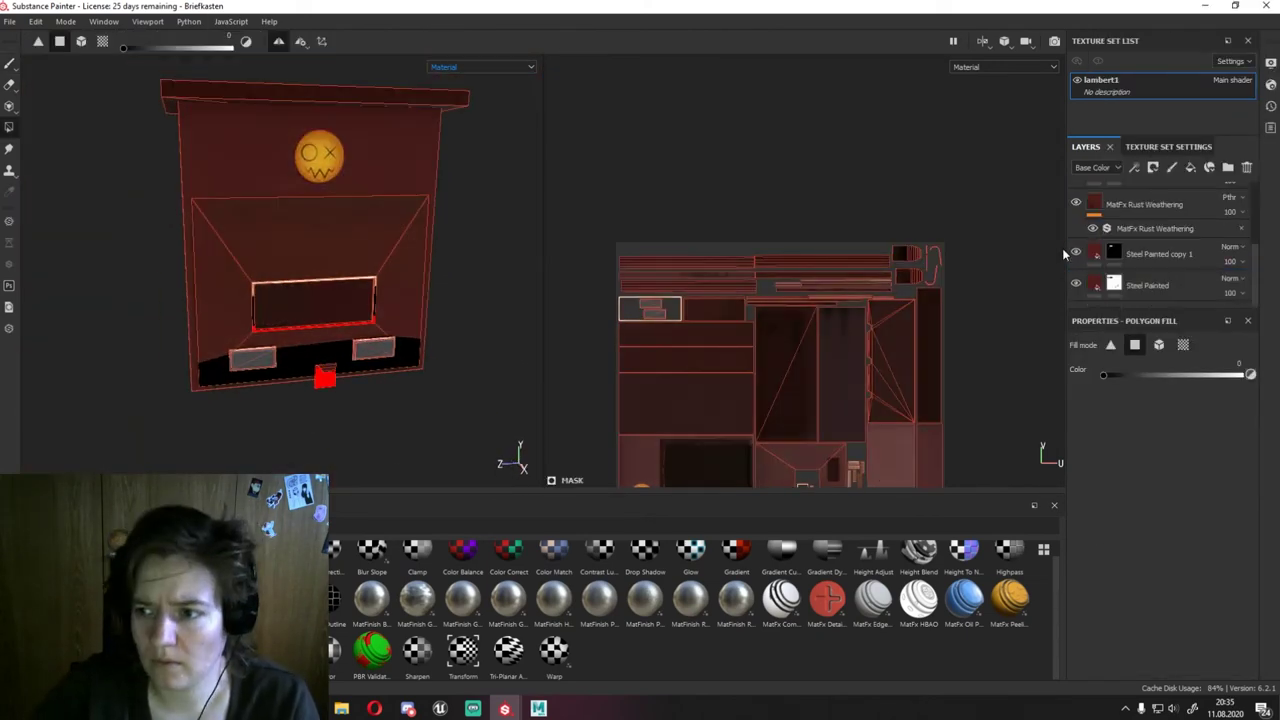
# Step: Select the rust weathering layer's mask and frame the small plaque up close
pyautogui.click(1147, 268)
pyautogui.click(1114, 221)
pyautogui.press('f')
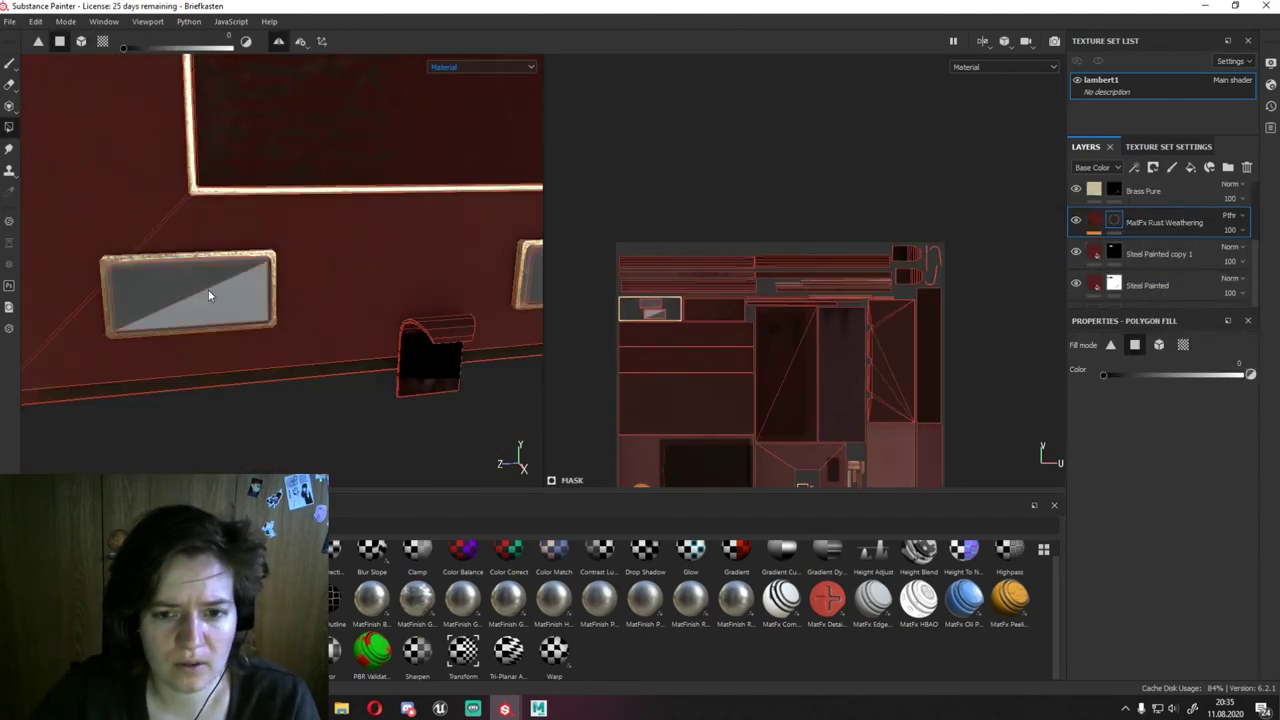
pyautogui.press('f')
pyautogui.moveTo(217, 337)
pyautogui.keyDown('alt'); pyautogui.mouseDown()
pyautogui.moveTo(355, 240)
pyautogui.moveTo(403, 163)
pyautogui.mouseUp(); pyautogui.keyUp('alt')
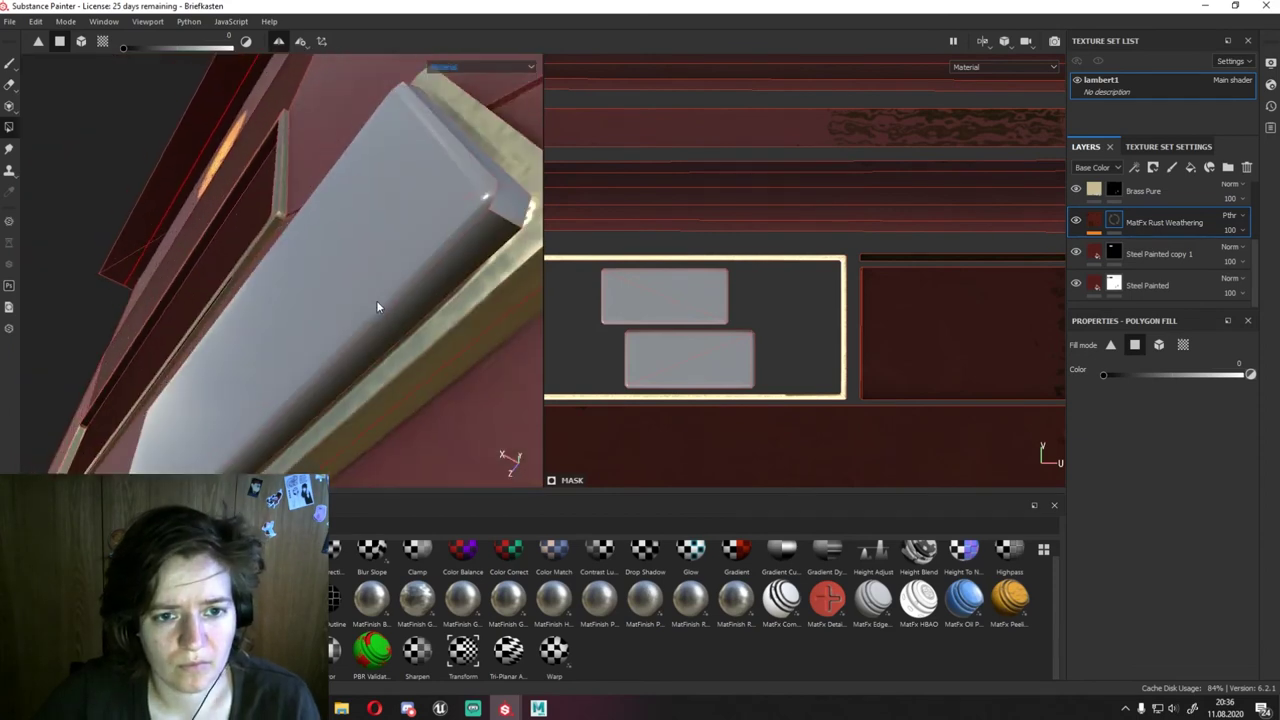
pyautogui.keyDown('alt'); pyautogui.moveTo(513, 329); pyautogui.dragTo(456, 406); pyautogui.keyUp('alt')
# Step: Check the mask overlay and orbit around the mailbox to inspect the plaques
pyautogui.press('t')
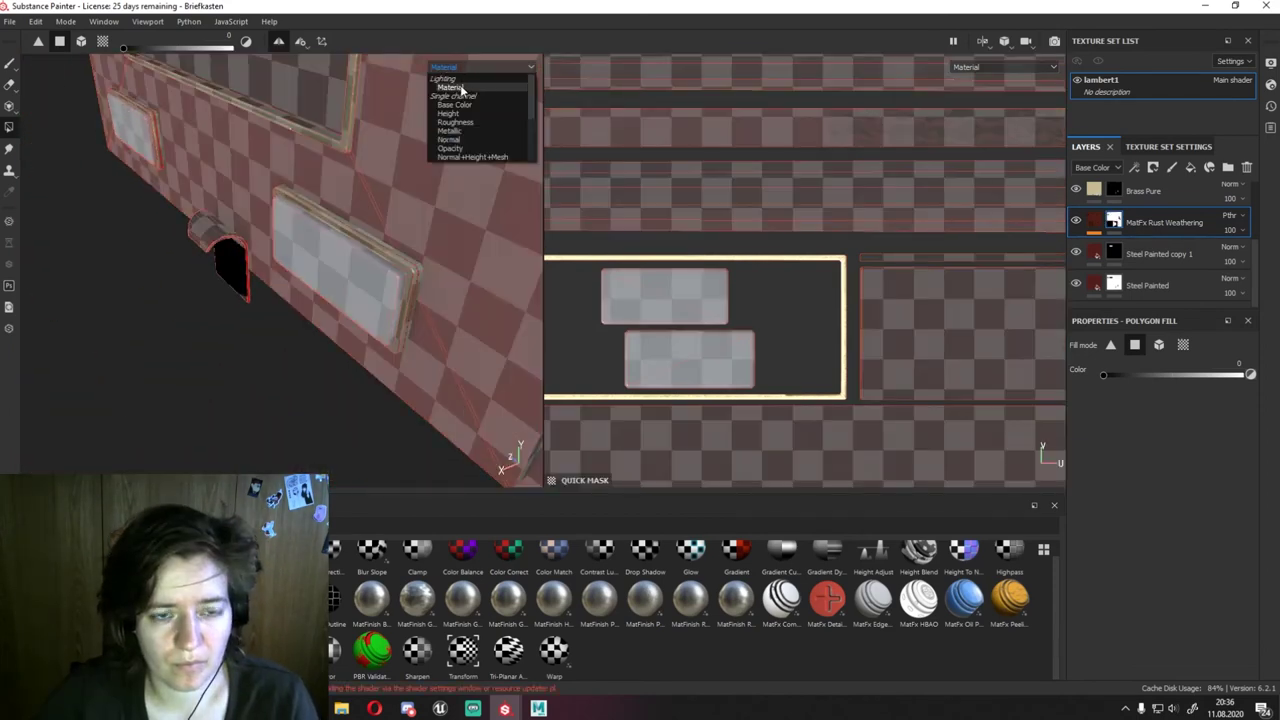
pyautogui.click(461, 89)
pyautogui.press('t')
pyautogui.keyDown('alt'); pyautogui.moveTo(341, 313); pyautogui.dragTo(666, 306); pyautogui.keyUp('alt')
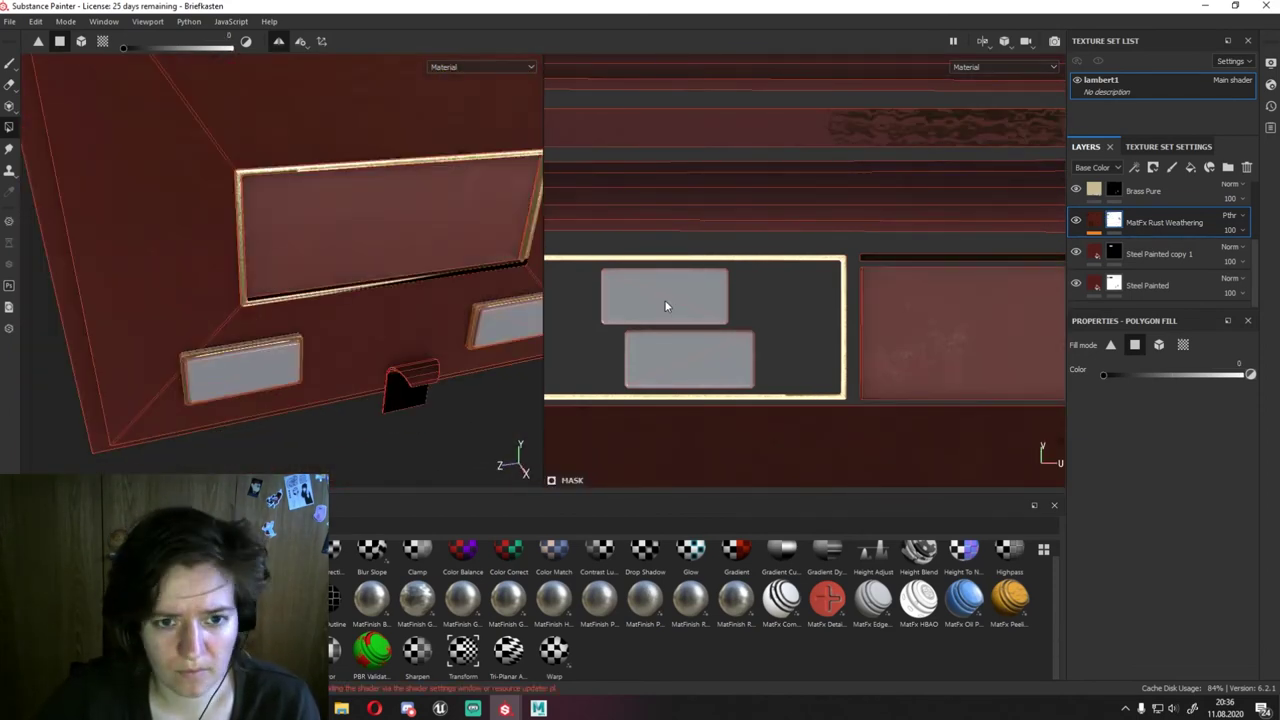
pyautogui.scroll(5, 955, 348)
pyautogui.scroll(-2, 729, 214)
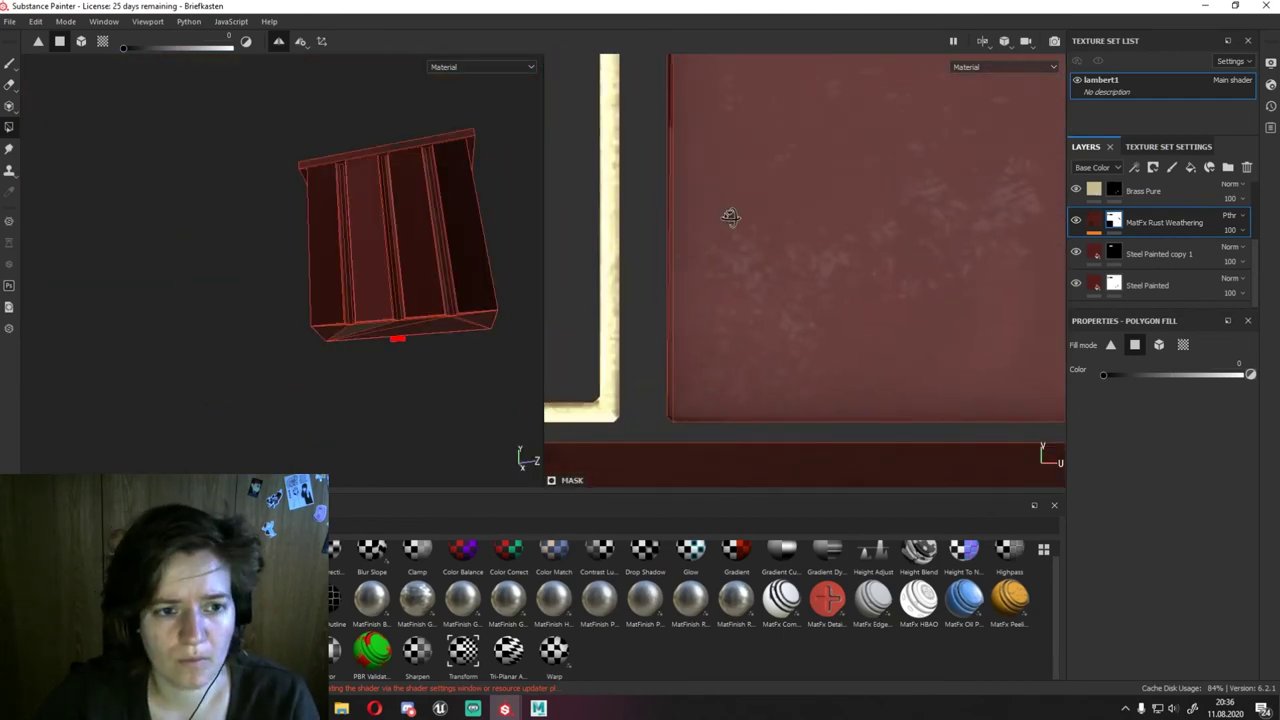
pyautogui.moveTo(380, 250)
pyautogui.keyDown('alt'); pyautogui.mouseDown()
pyautogui.moveTo(421, 308)
pyautogui.moveTo(480, 314)
pyautogui.moveTo(421, 250)
pyautogui.mouseUp(); pyautogui.keyUp('alt')
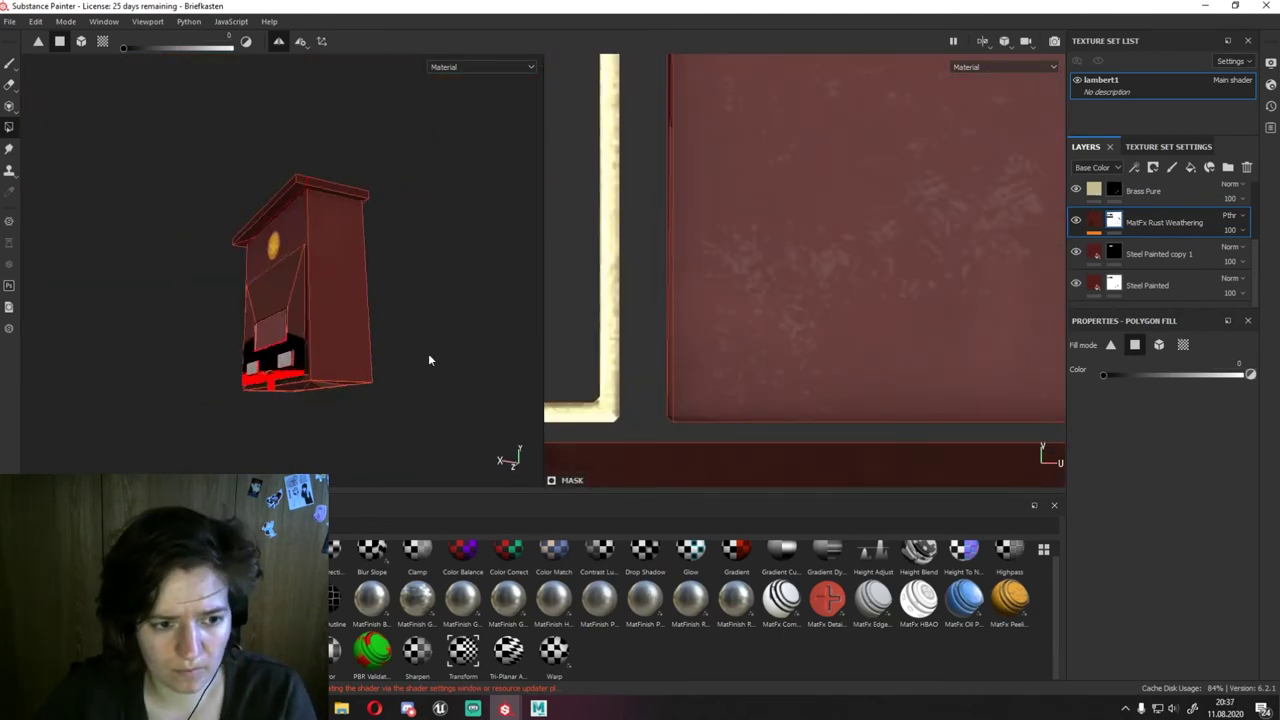
pyautogui.scroll(5, 428, 360)
pyautogui.moveTo(471, 371)
pyautogui.keyDown('alt'); pyautogui.mouseDown()
pyautogui.moveTo(254, 373)
pyautogui.moveTo(323, 409)
pyautogui.mouseUp(); pyautogui.keyUp('alt')
pyautogui.scroll(-5, 254, 373)
# Step: Turn symmetry off and reselect the rust weathering layer from a frontal view
pyautogui.click(300, 41)
pyautogui.click(304, 42)
pyautogui.scroll(4, 357, 329)
pyautogui.scroll(-5, 369, 361)
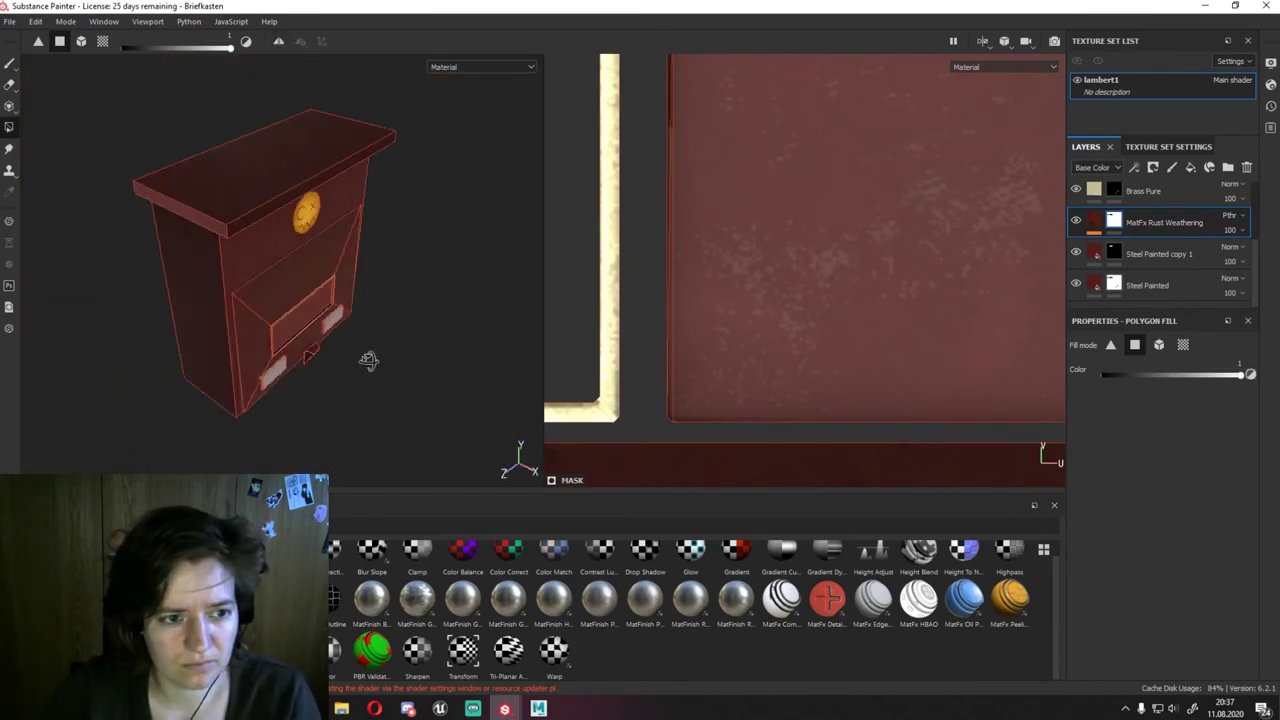
pyautogui.keyDown('alt'); pyautogui.moveTo(369, 361); pyautogui.dragTo(390, 340); pyautogui.keyUp('alt')
pyautogui.click(1094, 222)
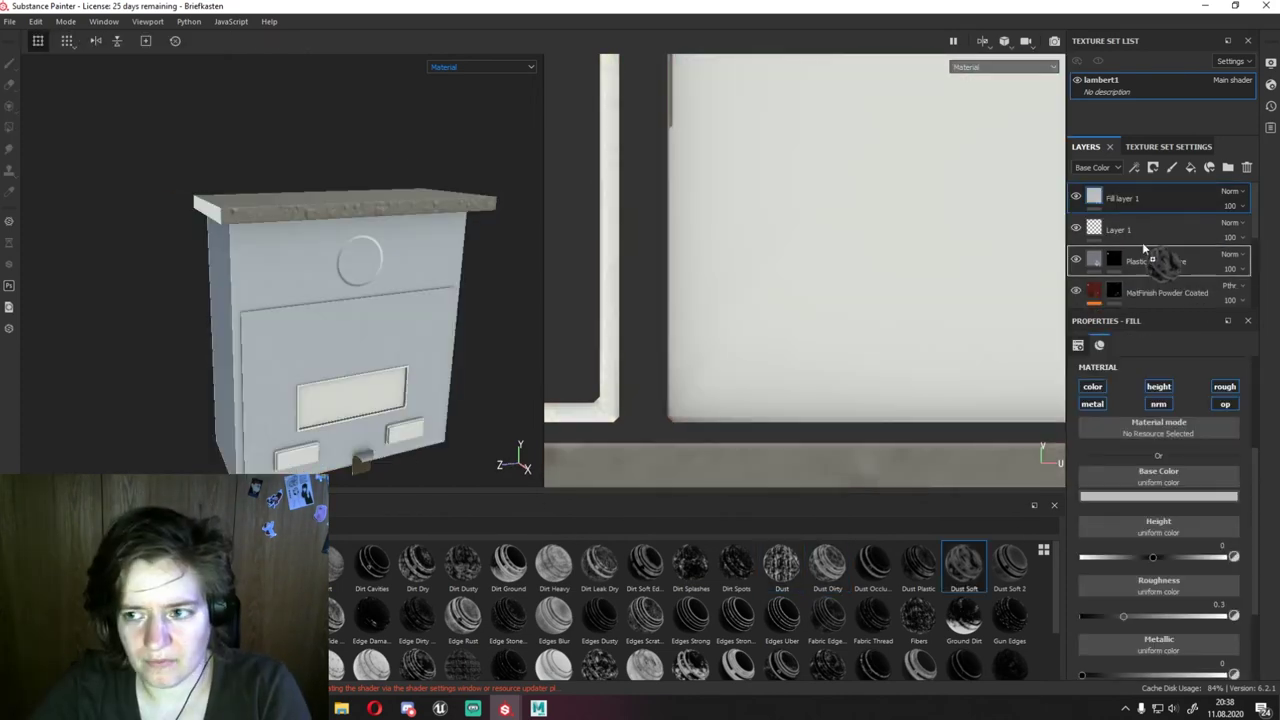
# Step: Add a Dust Soft masked fill layer and check it in the roughness channel view
pyautogui.moveTo(1142, 242); pyautogui.dragTo(1140, 200)
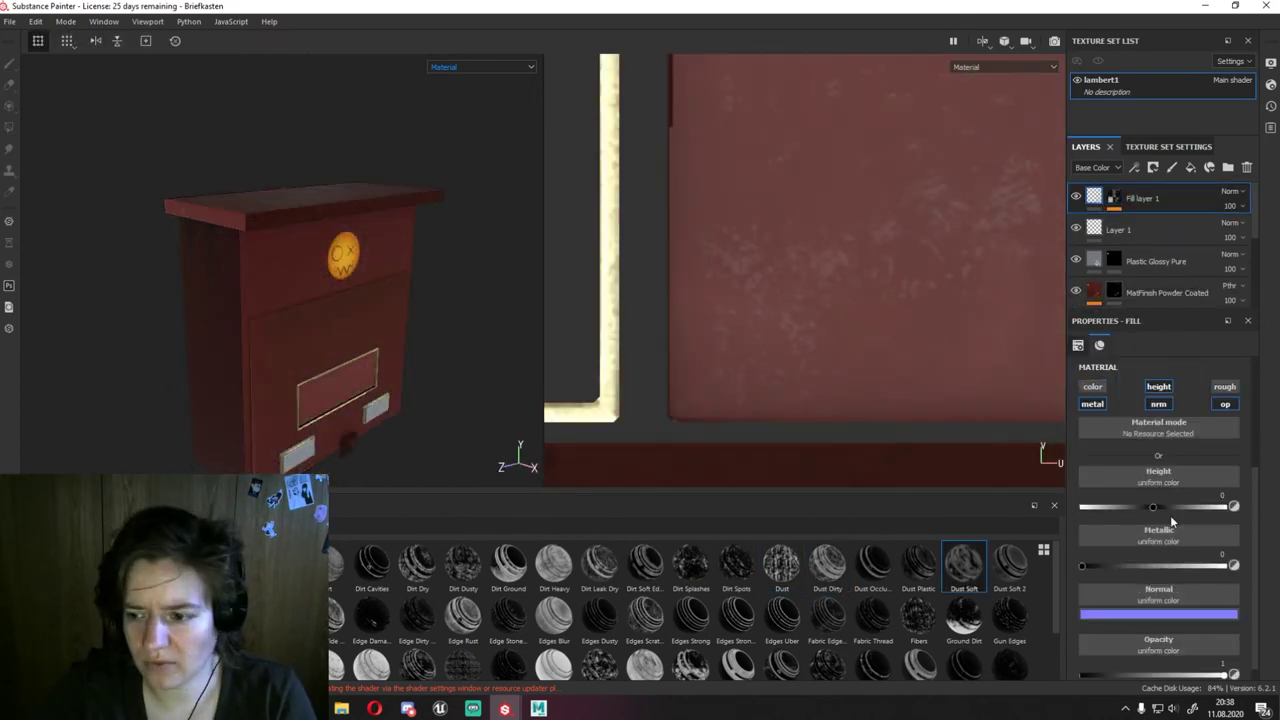
pyautogui.click(481, 67)
pyautogui.click(470, 125)
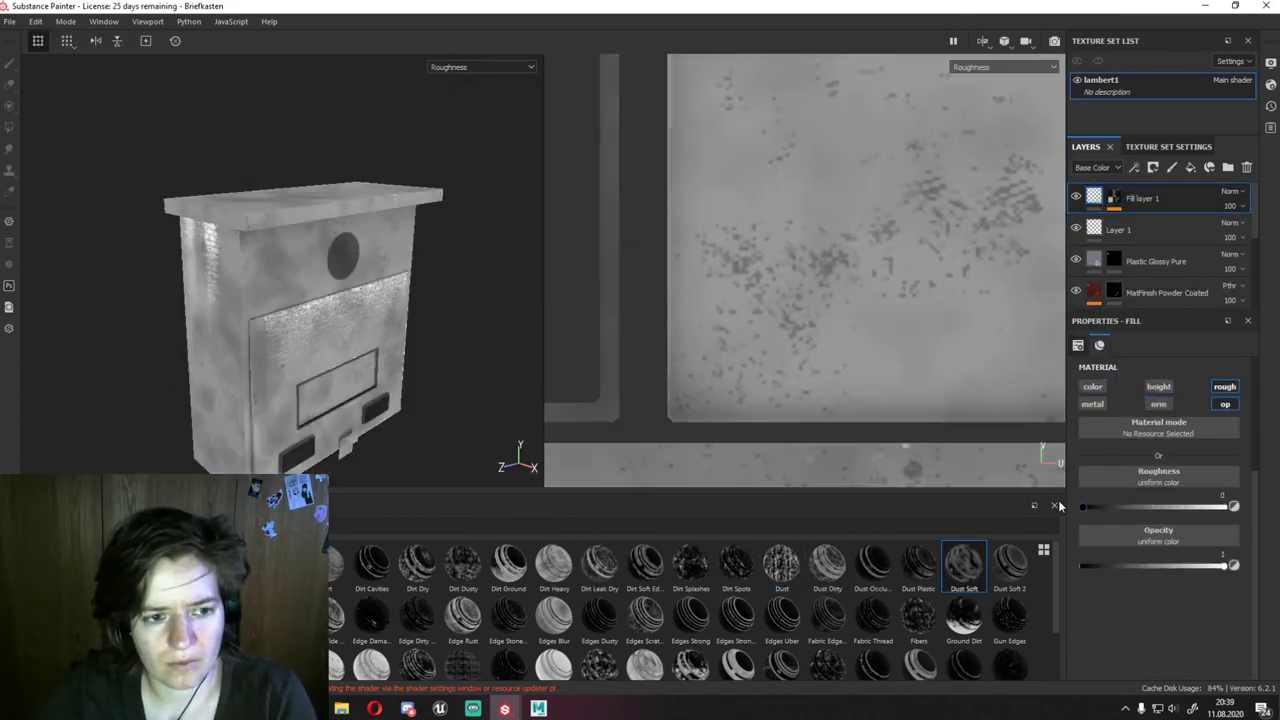
pyautogui.press('m')
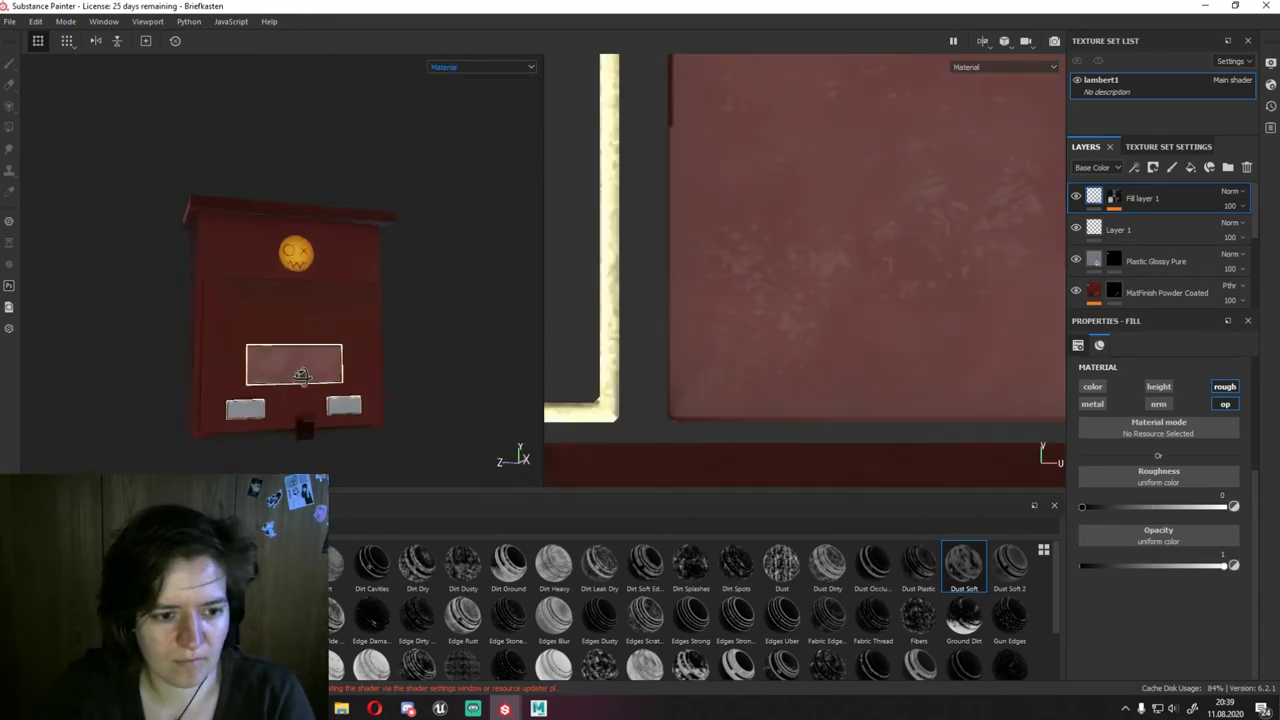
pyautogui.scroll(5, 301, 375)
pyautogui.scroll(-3, 1076, 285)
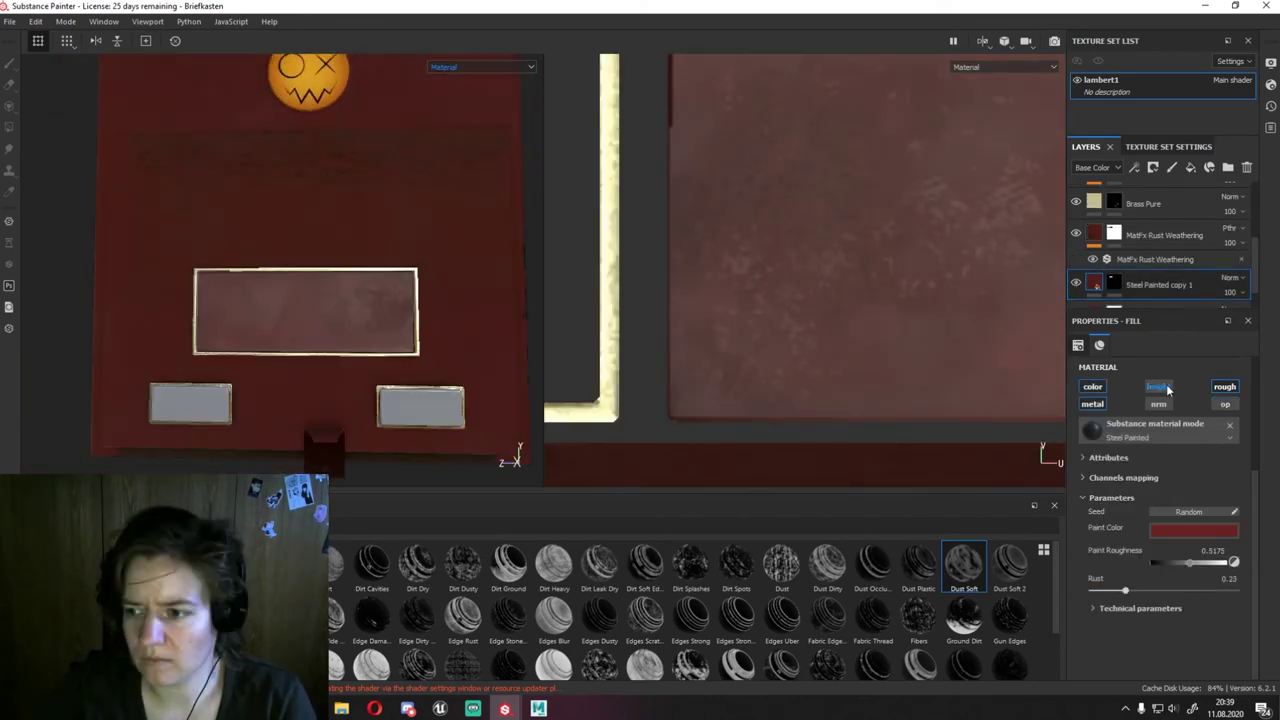
# Step: Raise Steel Painted copy 1's Paint Roughness to 0.7982
pyautogui.moveTo(1204, 566); pyautogui.dragTo(1214, 563)
pyautogui.click(481, 67)
pyautogui.click(470, 125)
pyautogui.press('m')
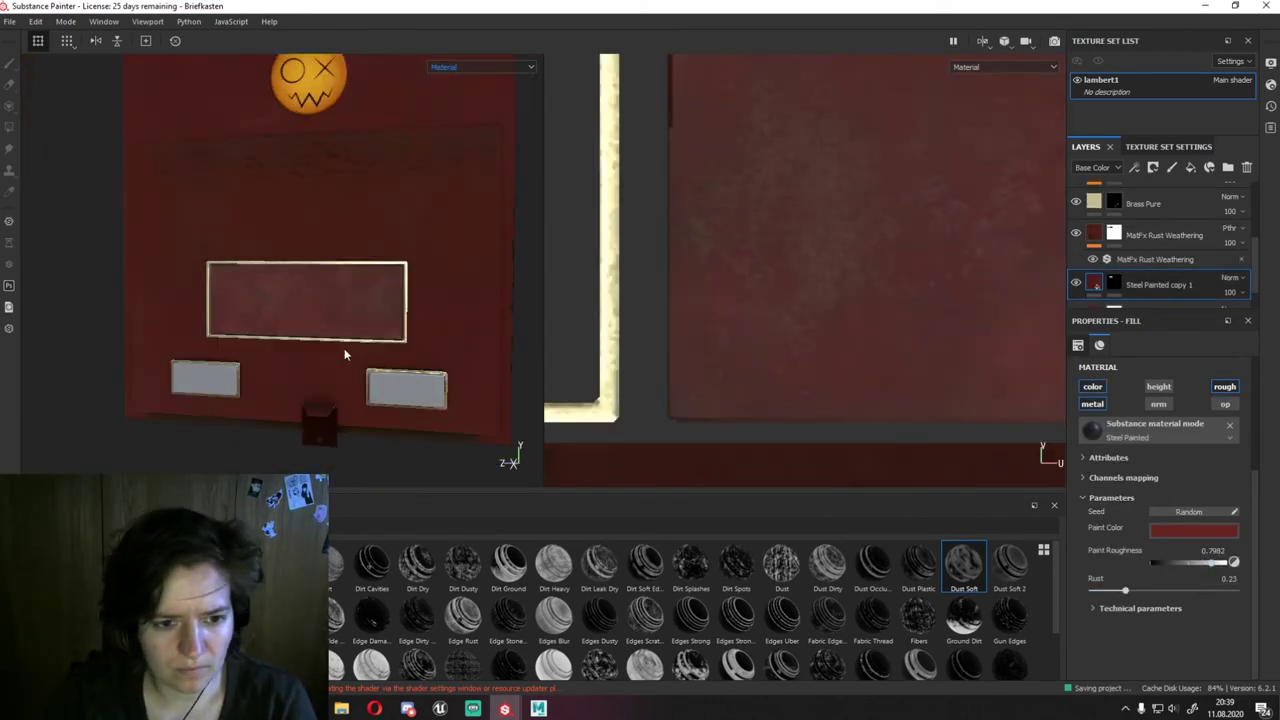
pyautogui.keyDown('alt'); pyautogui.moveTo(346, 351); pyautogui.dragTo(244, 354); pyautogui.keyUp('alt')
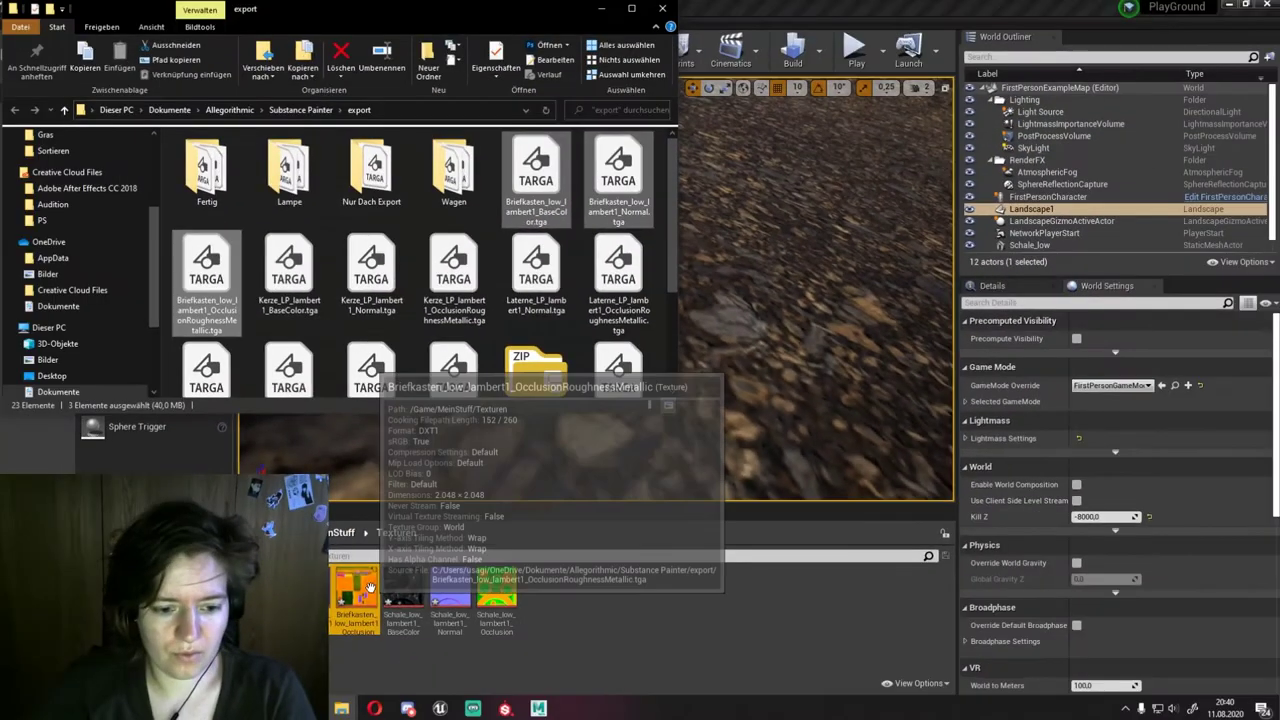
# Step: Open the occlusion-roughness-metallic texture and preview its red, green and blue channels
pyautogui.doubleClick(370, 588)
pyautogui.click(541, 212)
pyautogui.click(532, 254)
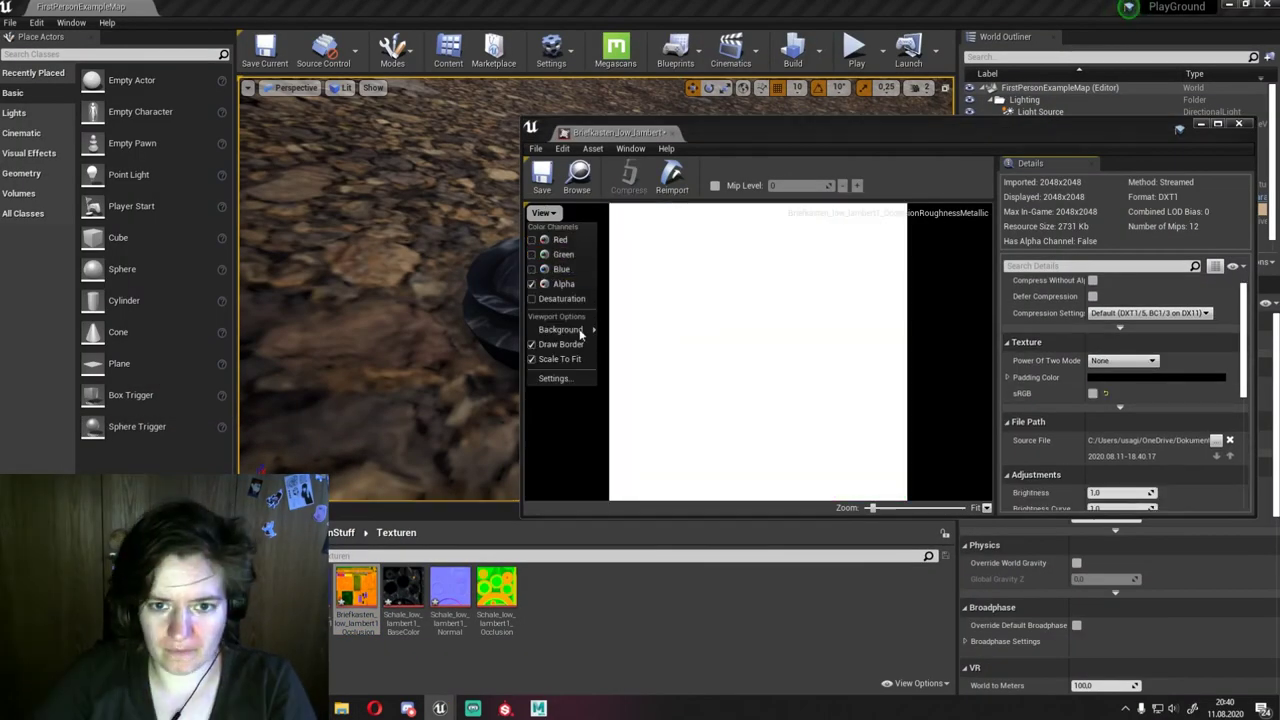
pyautogui.click(532, 269)
pyautogui.click(532, 239)
pyautogui.click(532, 254)
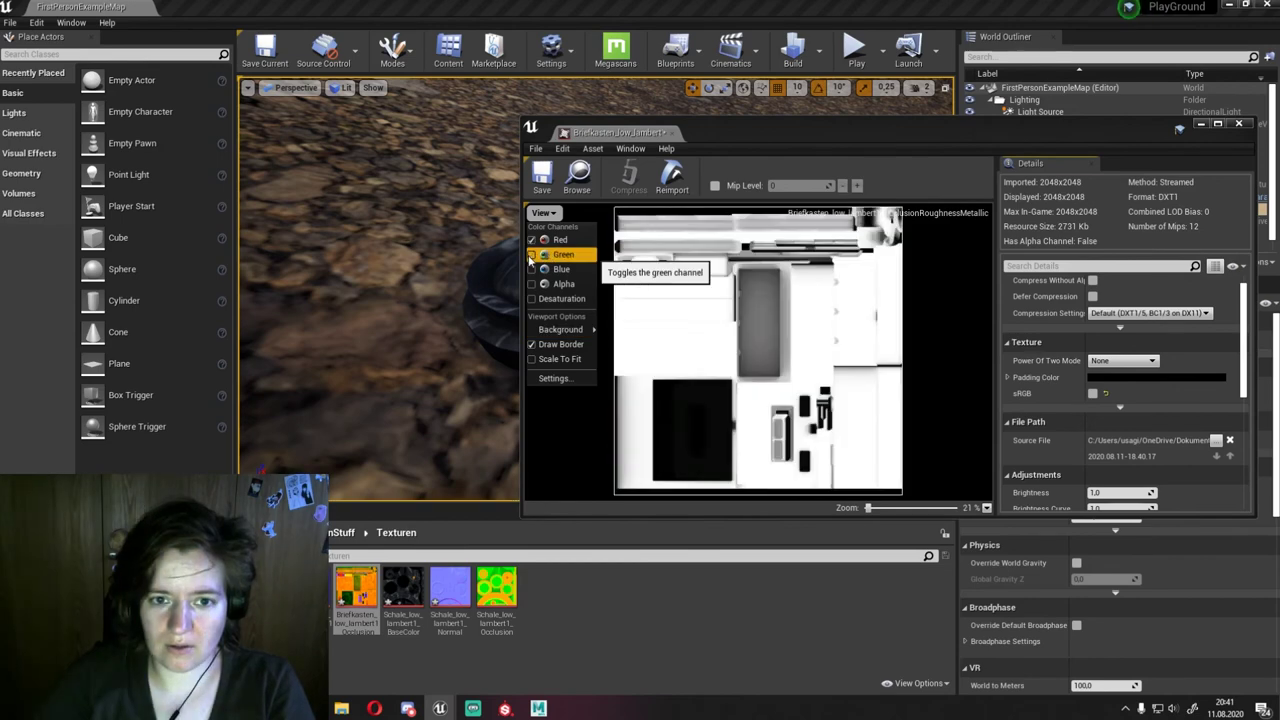
pyautogui.click(532, 269)
# Step: Inspect the M_Briefkasten material and the mailbox's Normal texture, then return to Substance Painter
pyautogui.rightClick(356, 590)
pyautogui.click(360, 236)
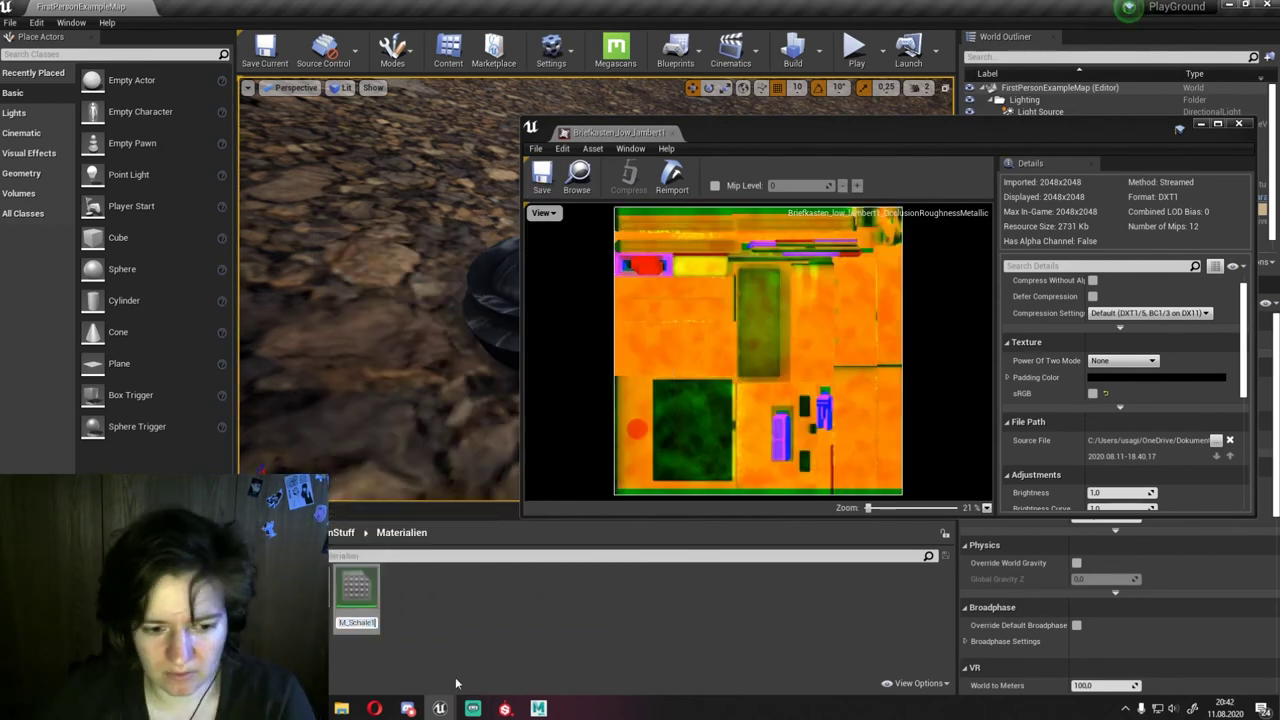
pyautogui.doubleClick(356, 590)
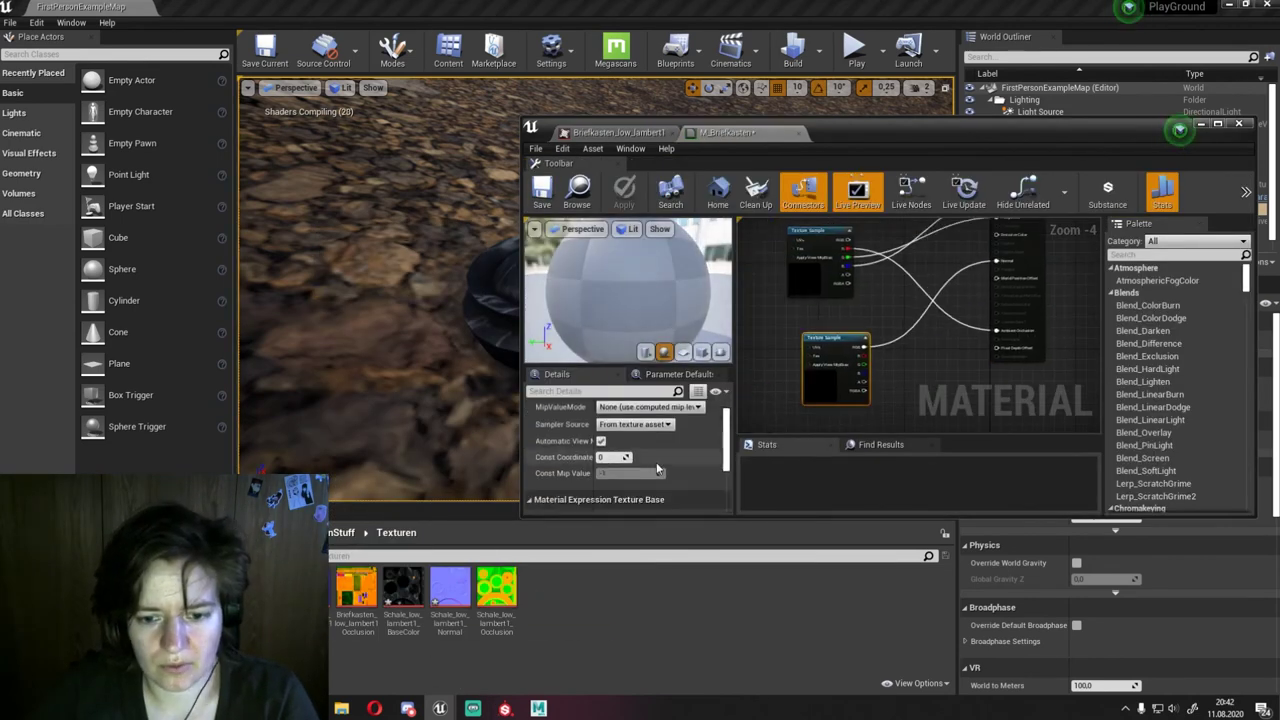
pyautogui.doubleClick(631, 423)
pyautogui.click(932, 132)
pyautogui.click(830, 300)
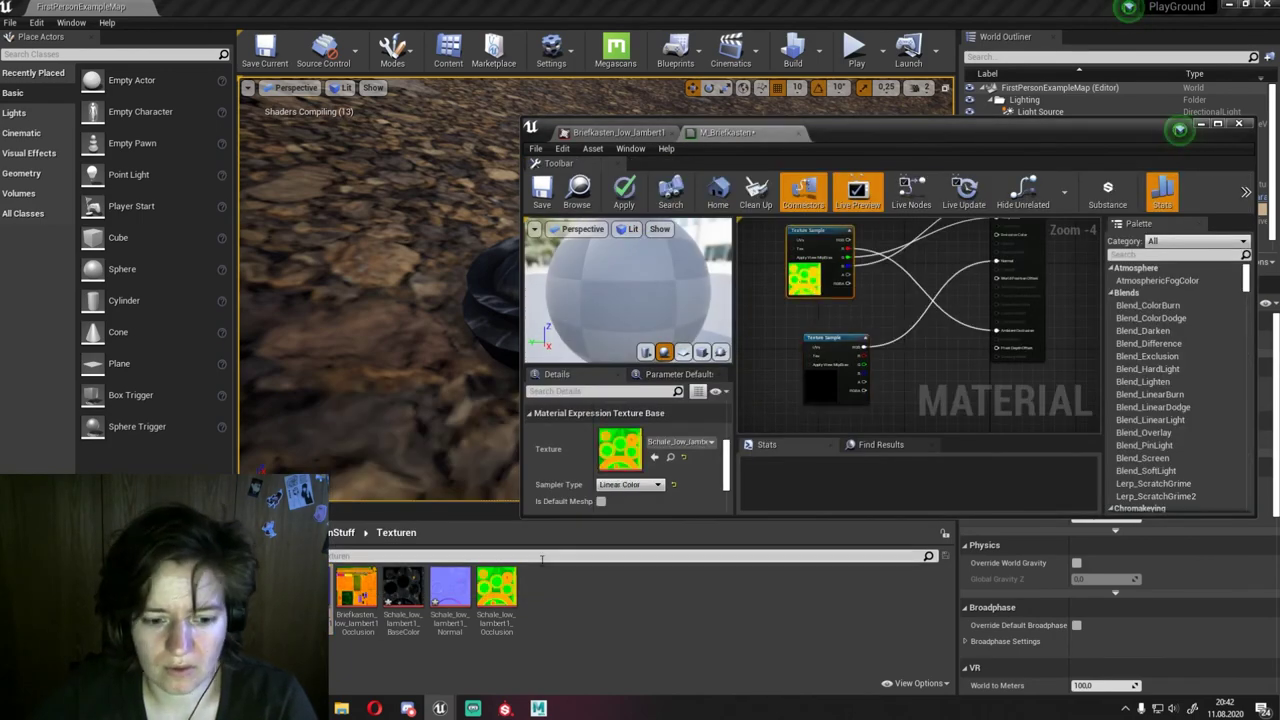
pyautogui.doubleClick(847, 331)
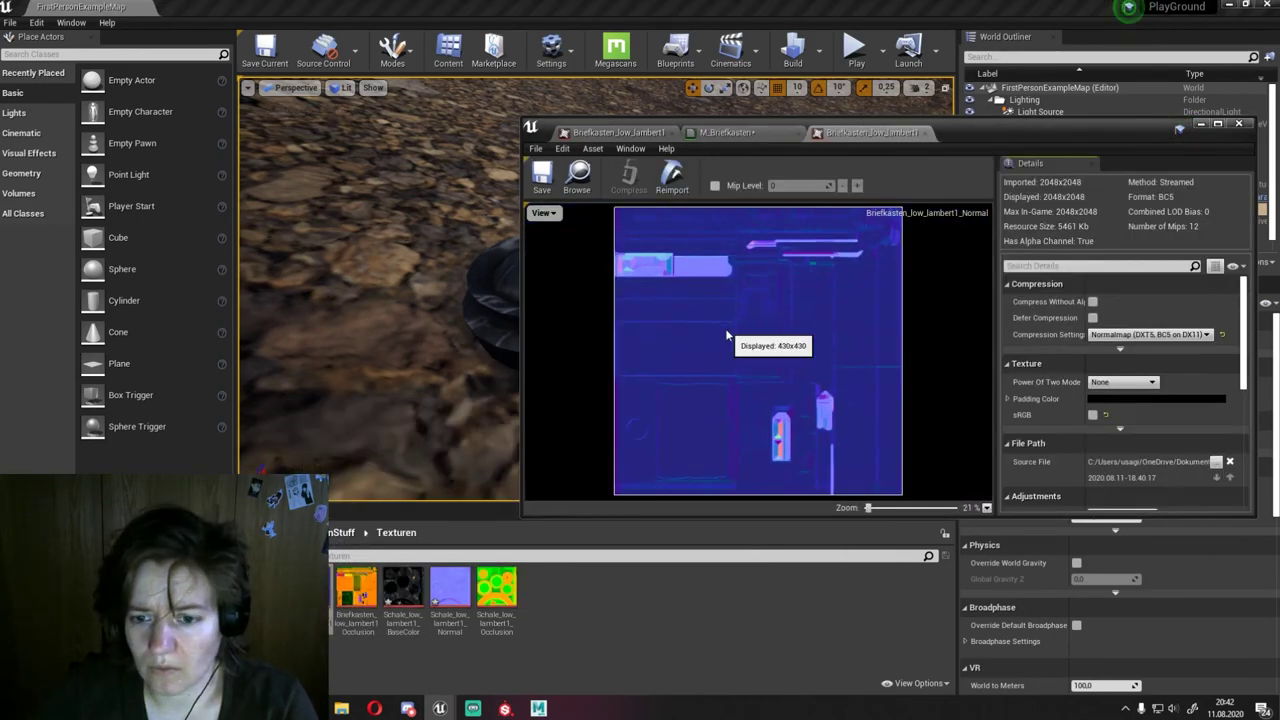
pyautogui.click(504, 708)
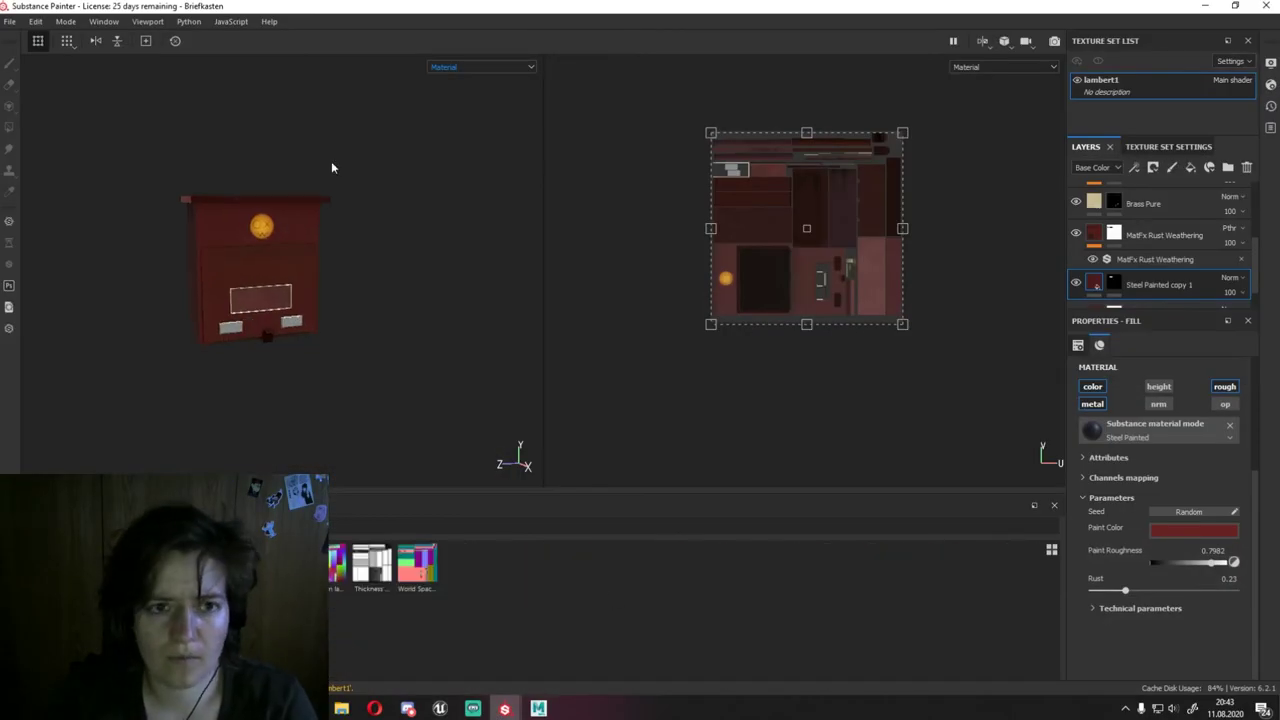
# Step: Switch the viewports to show the mailbox's normal and height channels
pyautogui.click(481, 66)
pyautogui.click(486, 80)
pyautogui.click(9, 21)
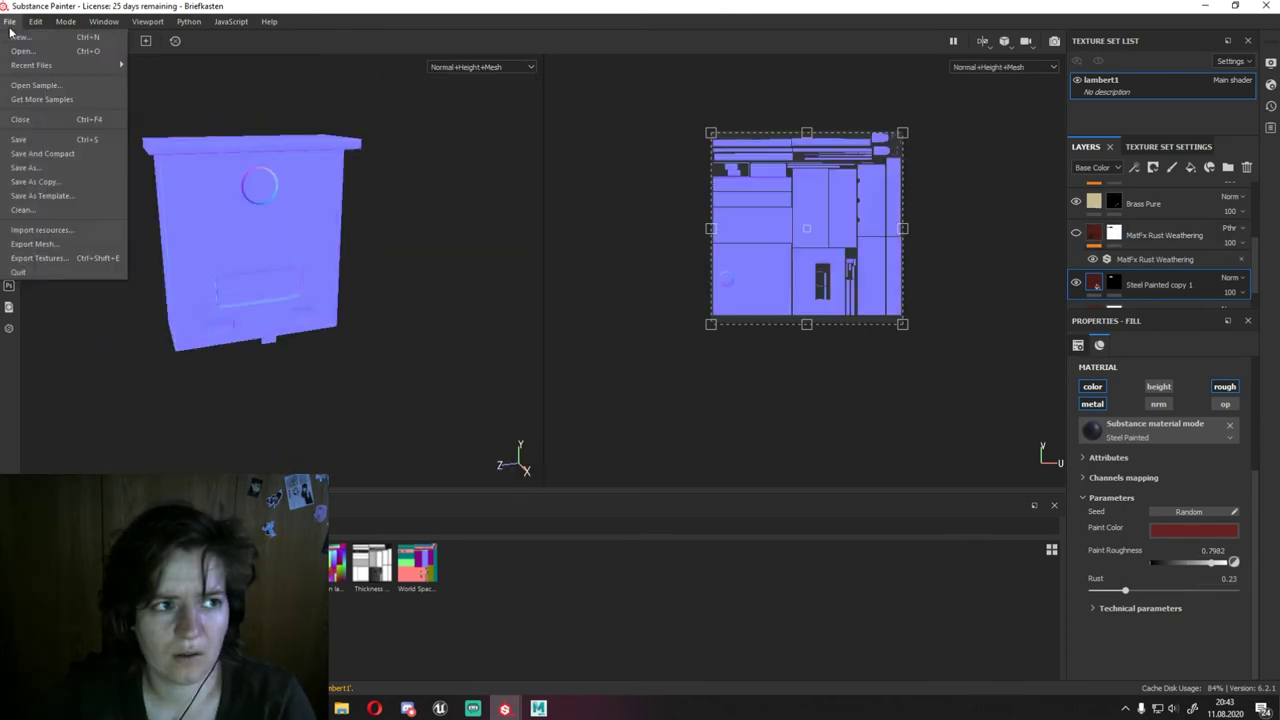
# Step: Set the MatFx Rust Weathering filter's Normal Intensity to 6, then go back to Unreal
pyautogui.click(481, 66)
pyautogui.click(1155, 259)
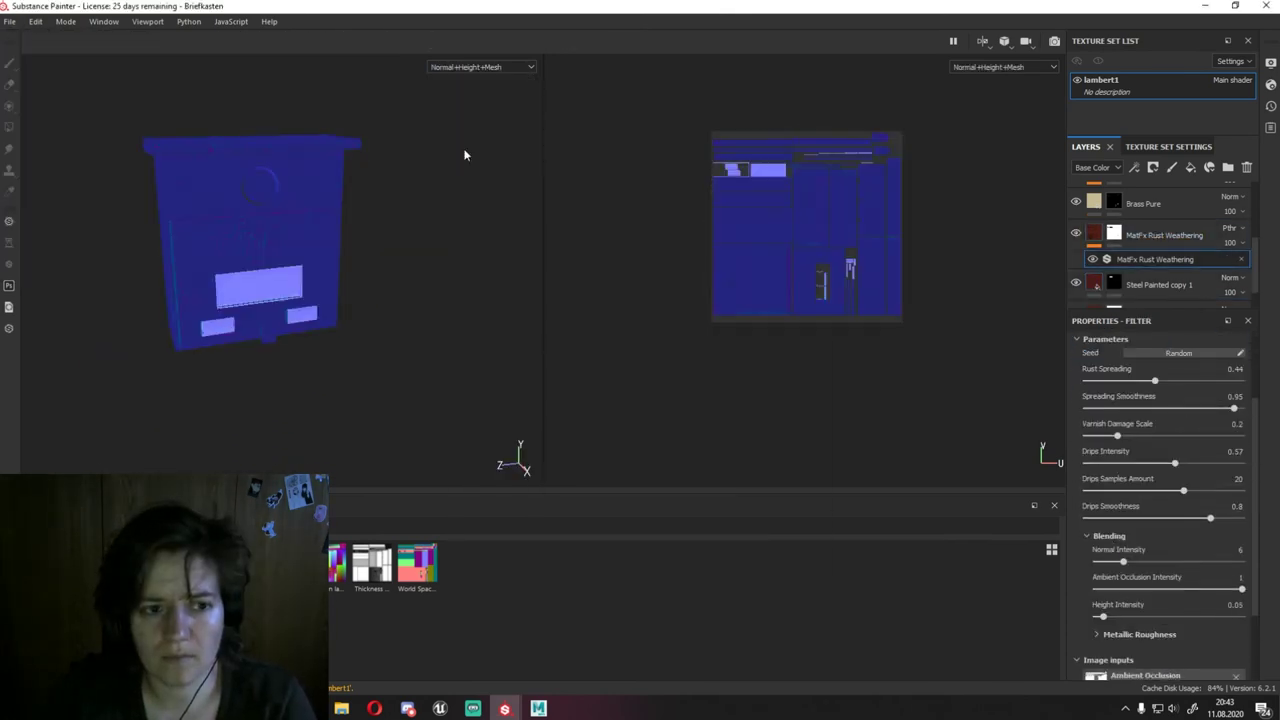
pyautogui.moveTo(1233, 562); pyautogui.dragTo(1124, 562)
pyautogui.scroll(2, 1190, 585)
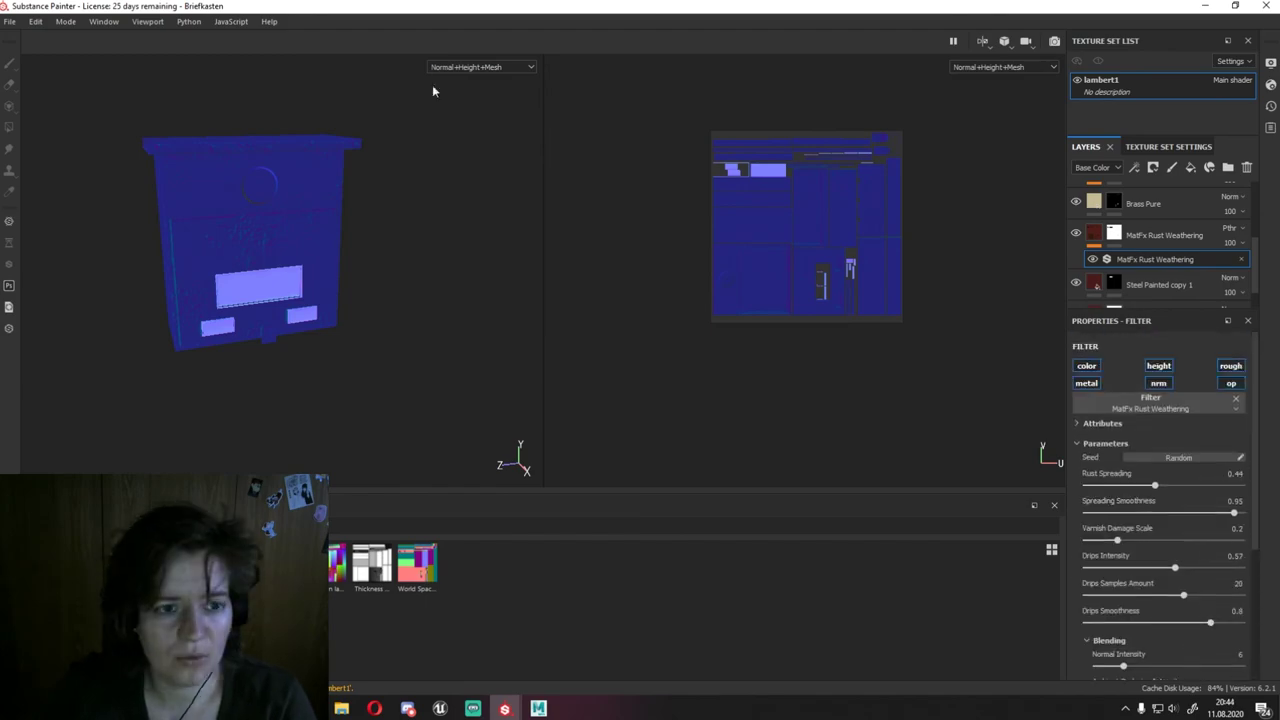
pyautogui.press('m')
pyautogui.moveTo(434, 86)
pyautogui.keyDown('alt'); pyautogui.mouseDown()
pyautogui.moveTo(160, 133)
pyautogui.moveTo(200, 140)
pyautogui.mouseUp(); pyautogui.keyUp('alt')
pyautogui.hotkey('alt', 'Tab')
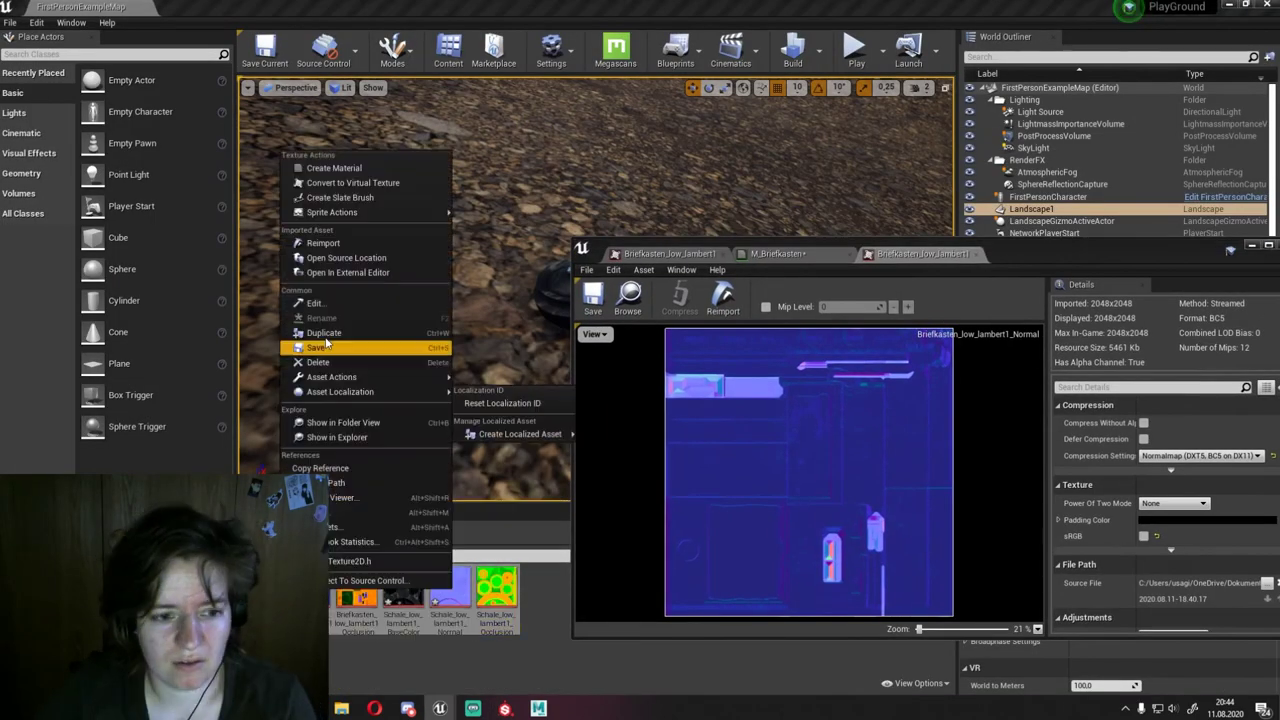
# Step: Import the Briefkasten FBX mesh into the Geometri folder
pyautogui.click(341, 708)
pyautogui.moveTo(806, 400); pyautogui.dragTo(400, 290)
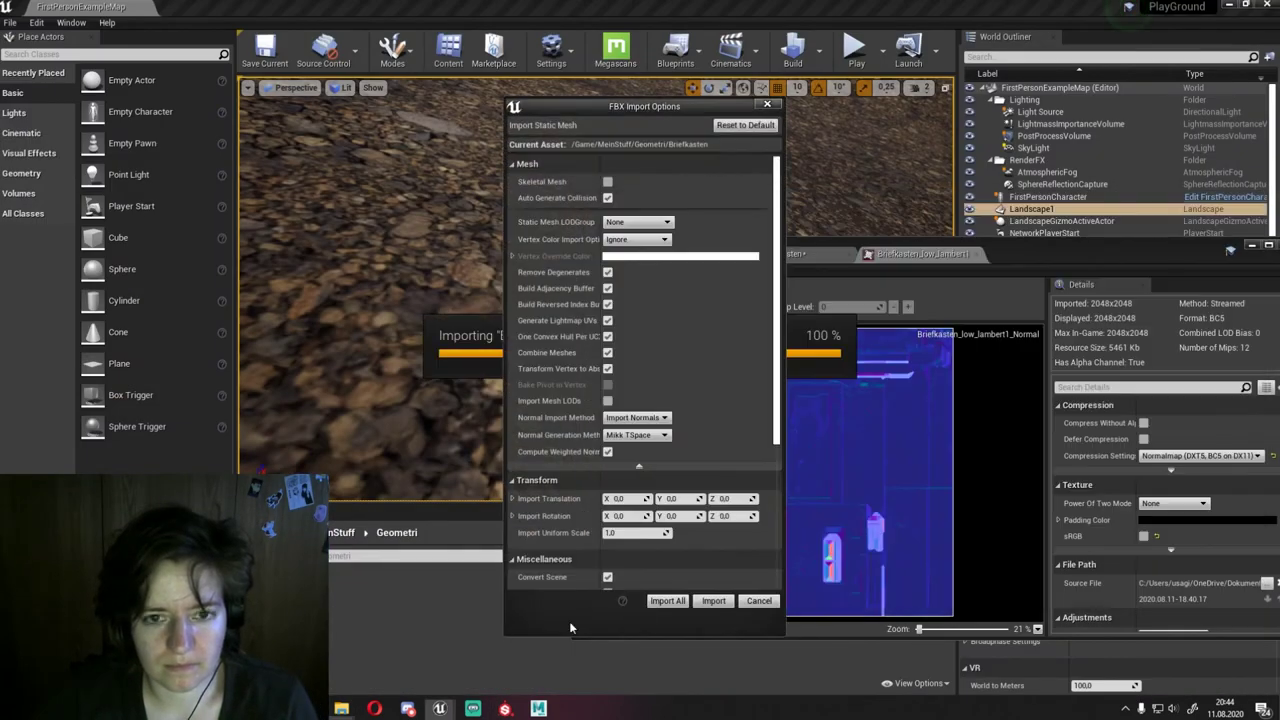
pyautogui.click(666, 600)
# Step: Save the M_Briefkasten material with Ctrl+S
pyautogui.click(778, 253)
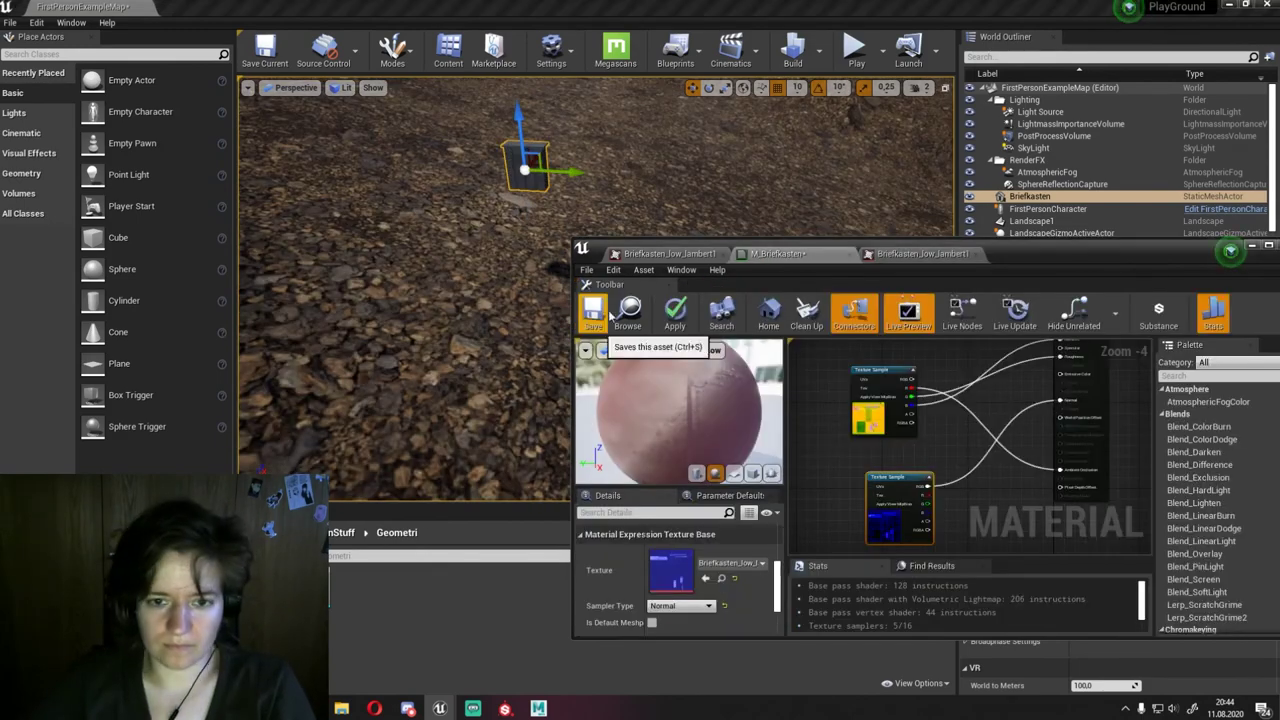
pyautogui.moveTo(1021, 250)
pyautogui.mouseDown()
pyautogui.moveTo(799, 330)
pyautogui.moveTo(932, 146)
pyautogui.mouseUp()
pyautogui.click(690, 150)
pyautogui.hotkey('ctrl', 's')
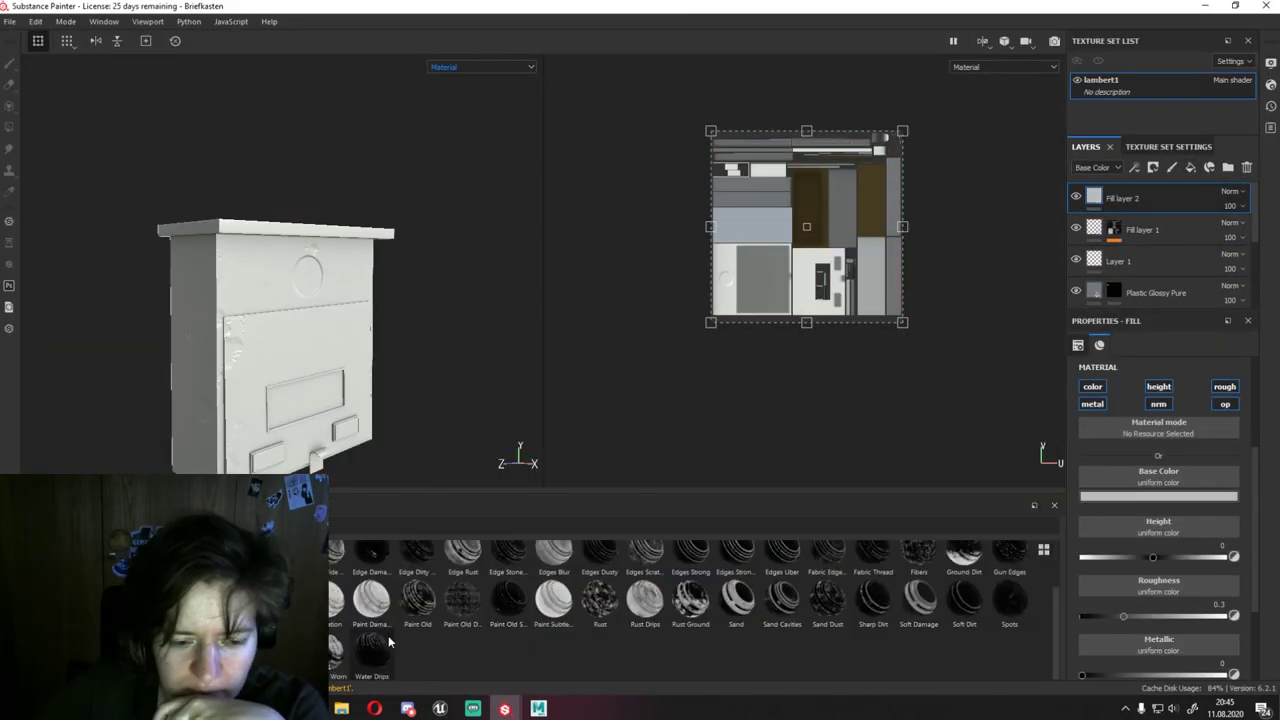
# Step: Set Fill layer 2's base colour to almost black
pyautogui.click(1094, 197)
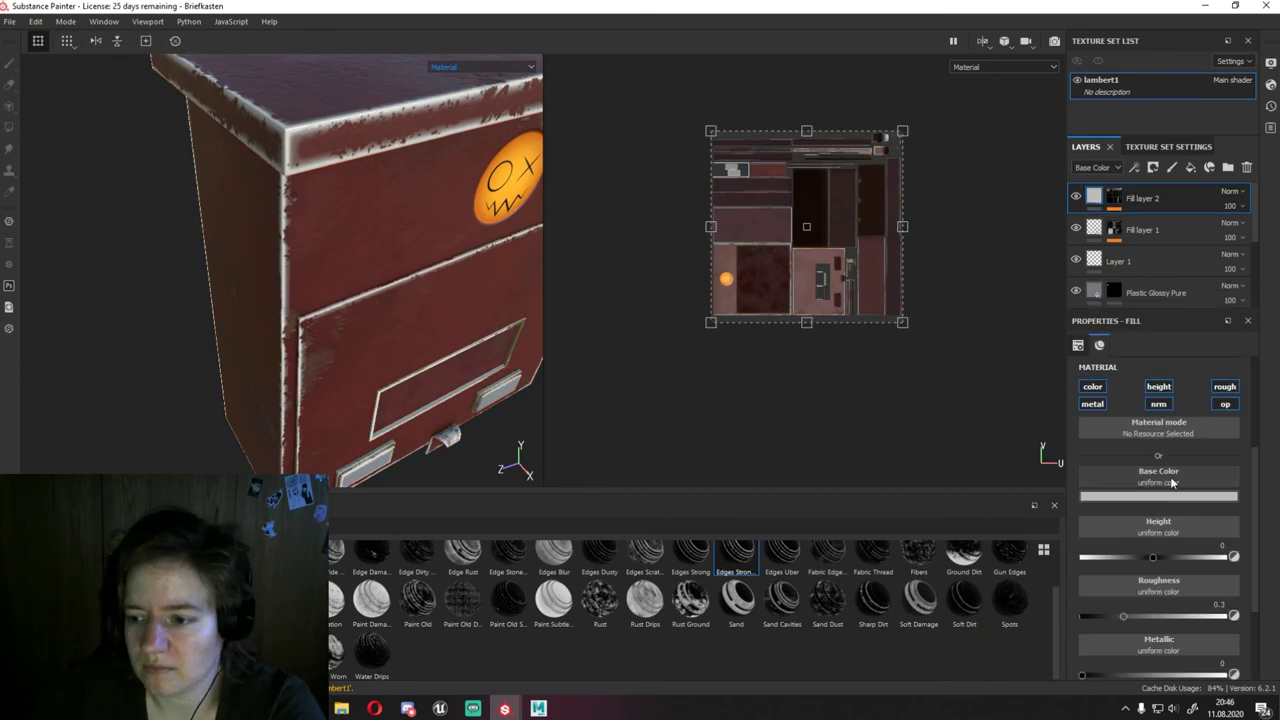
pyautogui.scroll(-2, 1190, 465)
pyautogui.scroll(3, 1158, 450)
pyautogui.click(1158, 496)
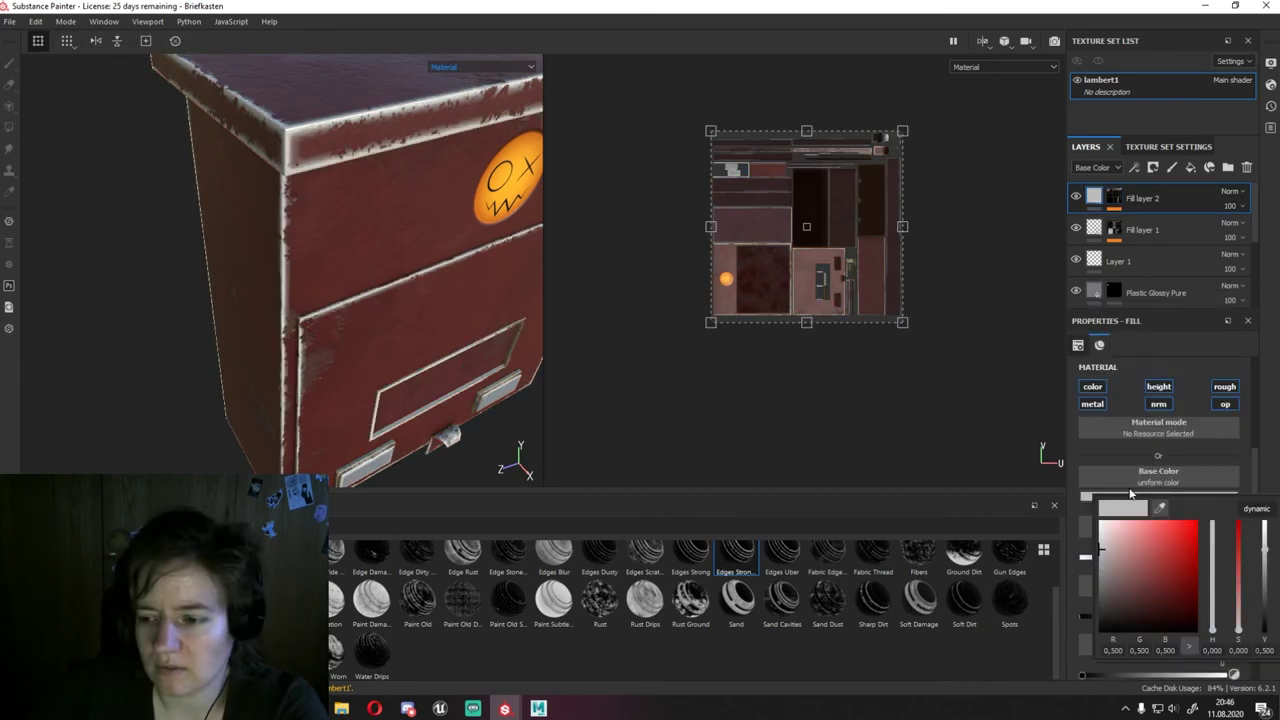
pyautogui.moveTo(1264, 545); pyautogui.dragTo(1264, 621)
pyautogui.scroll(-2, 1217, 210)
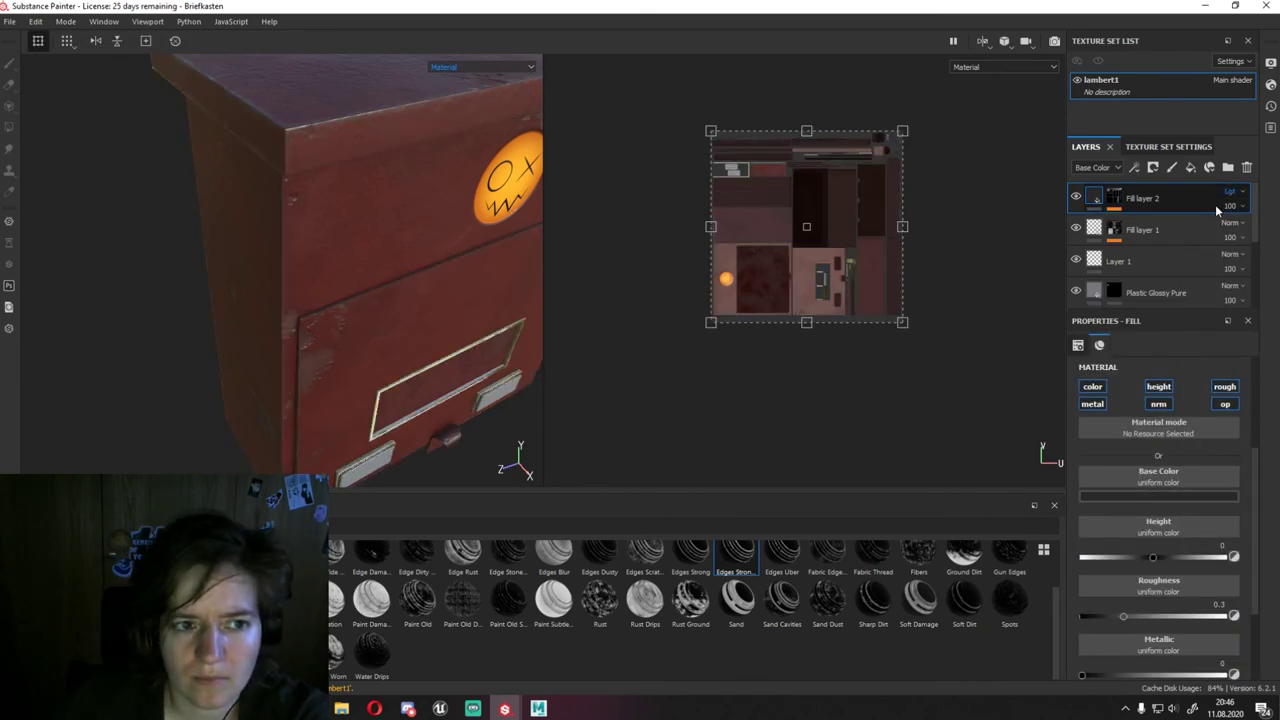
pyautogui.scroll(-1, 1141, 553)
pyautogui.moveTo(1123, 576); pyautogui.dragTo(1168, 576)
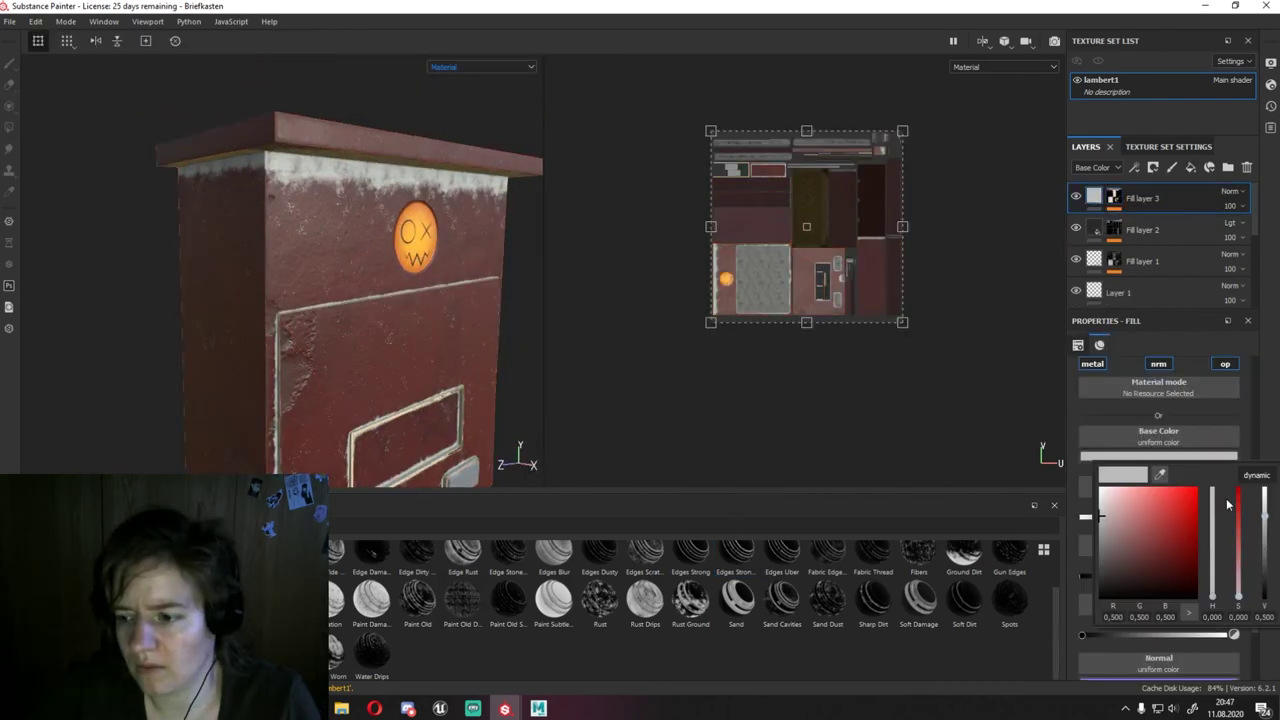
# Step: Add Fill layer 3 in Multiply blend, then view the reimported ORM texture and Briefkasten mesh in Unreal
pyautogui.click(1232, 191)
pyautogui.click(1203, 256)
pyautogui.click(1158, 456)
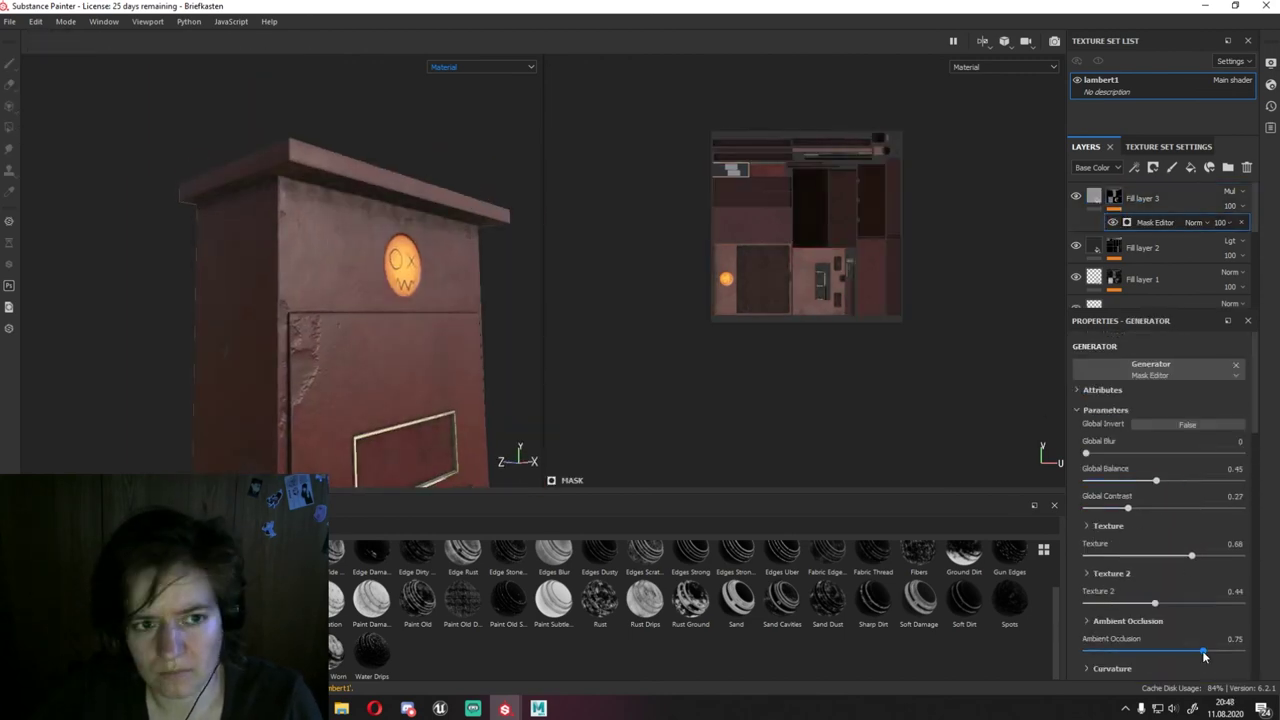
pyautogui.scroll(-2, 1204, 656)
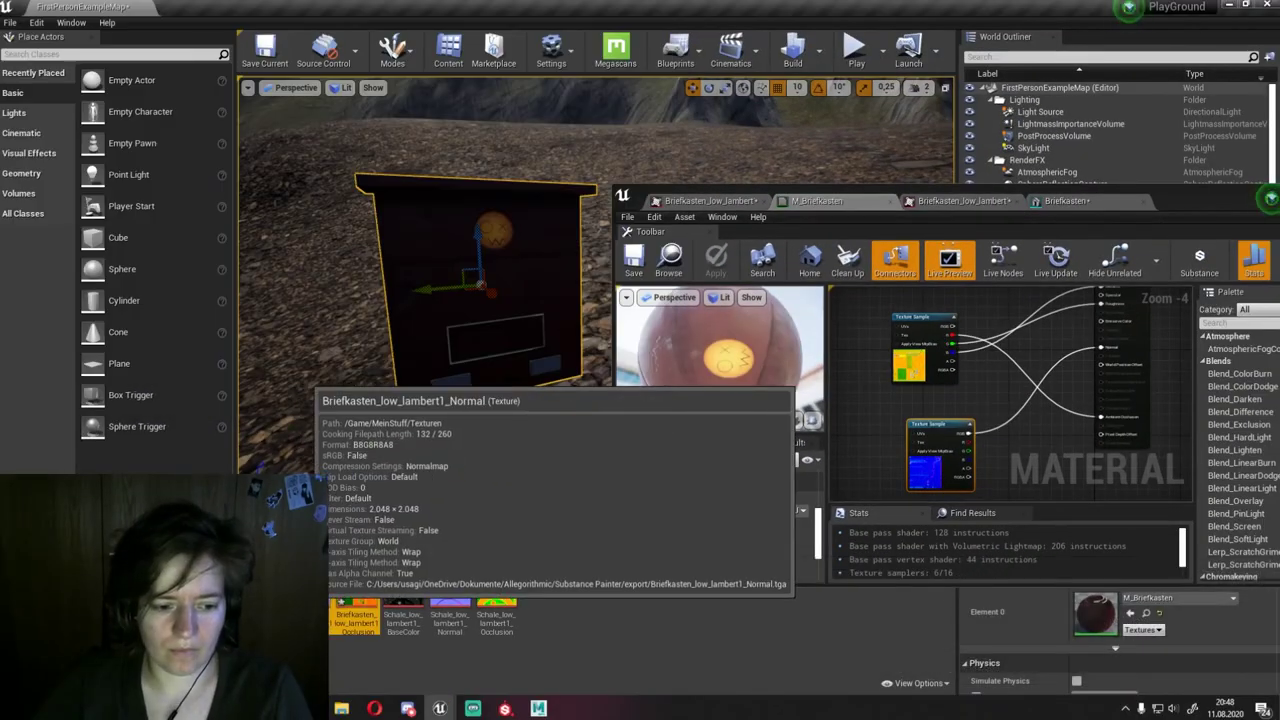
pyautogui.doubleClick(356, 590)
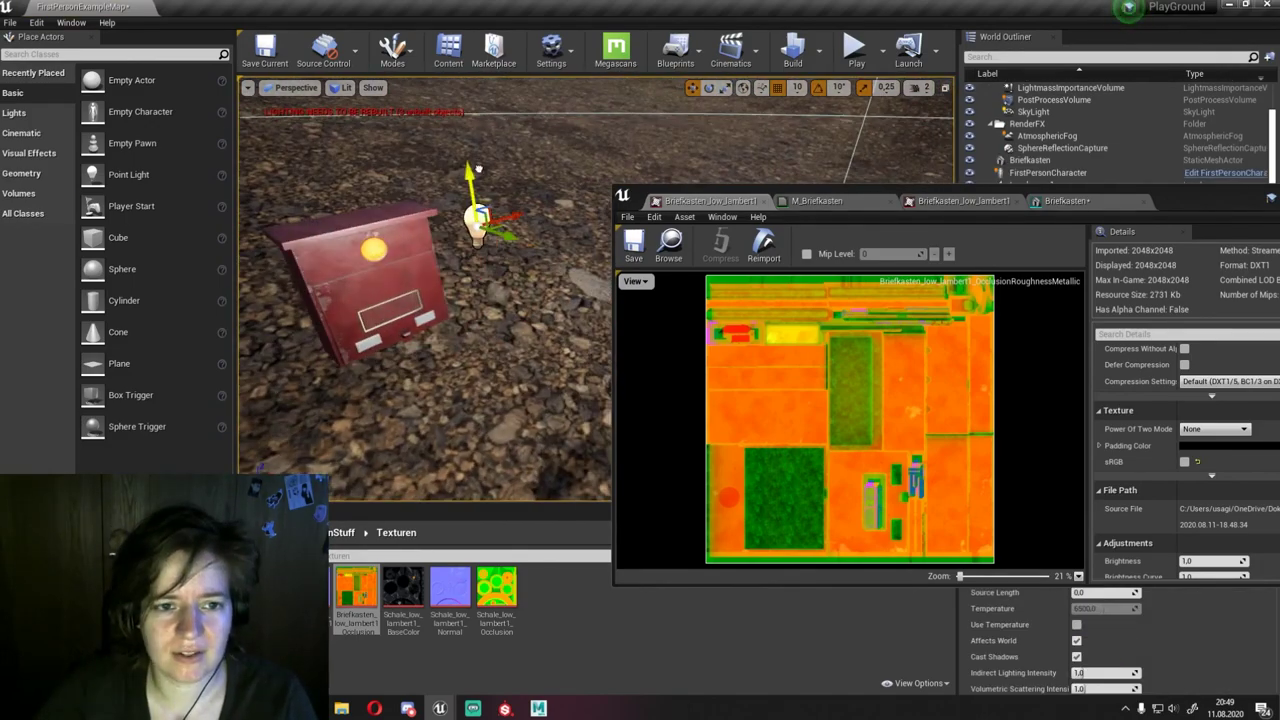
pyautogui.click(1060, 200)
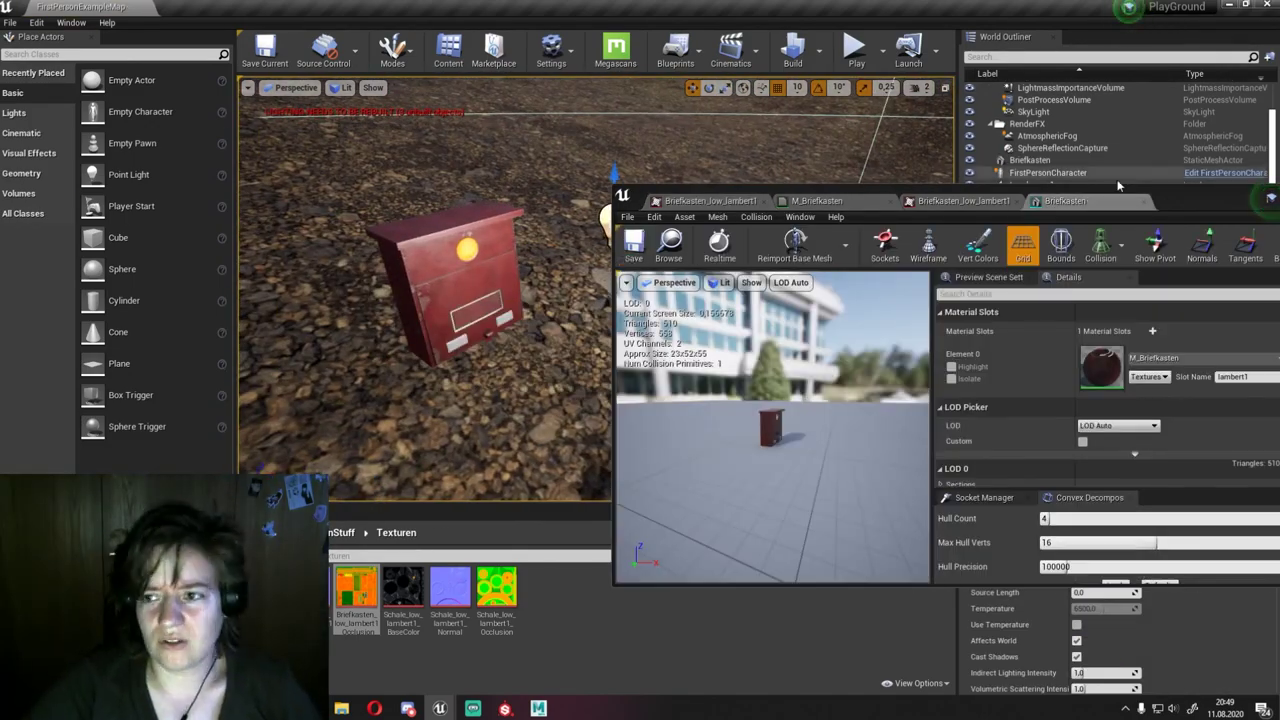